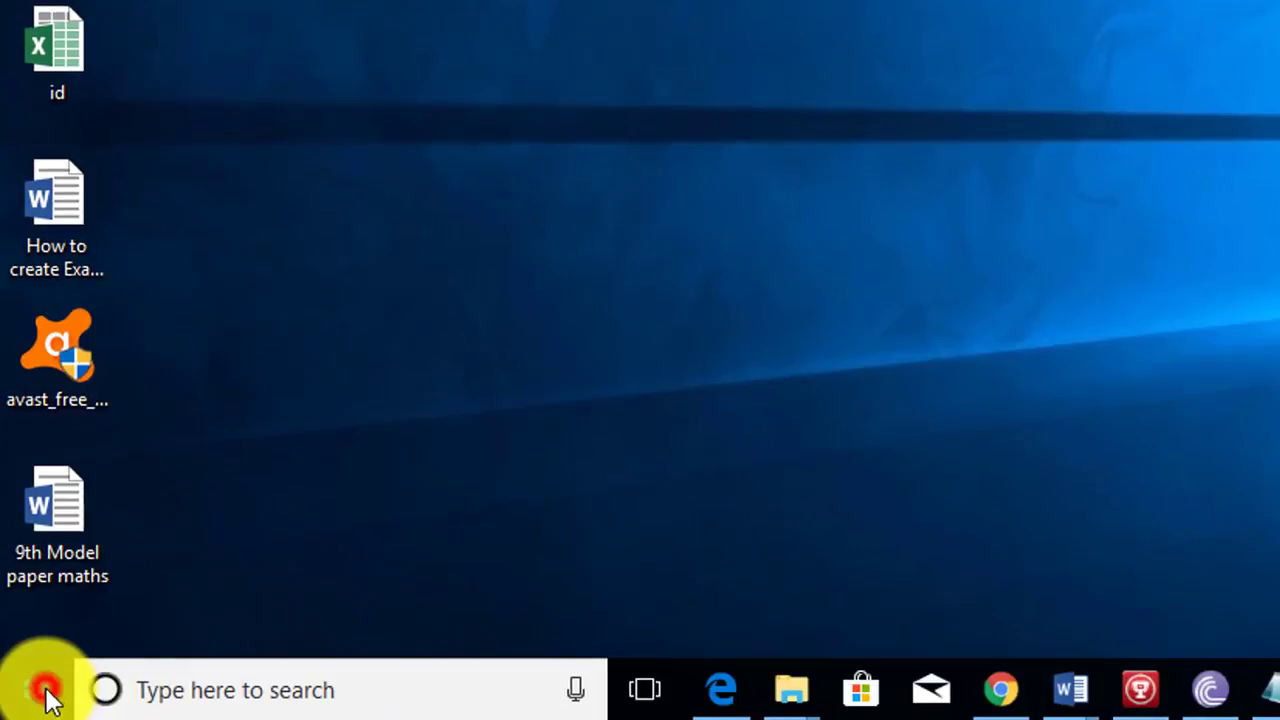
- Launch Word 2016 by searching 'word' in the Start menu
{"action": "left_click", "coordinate": [50, 700]}
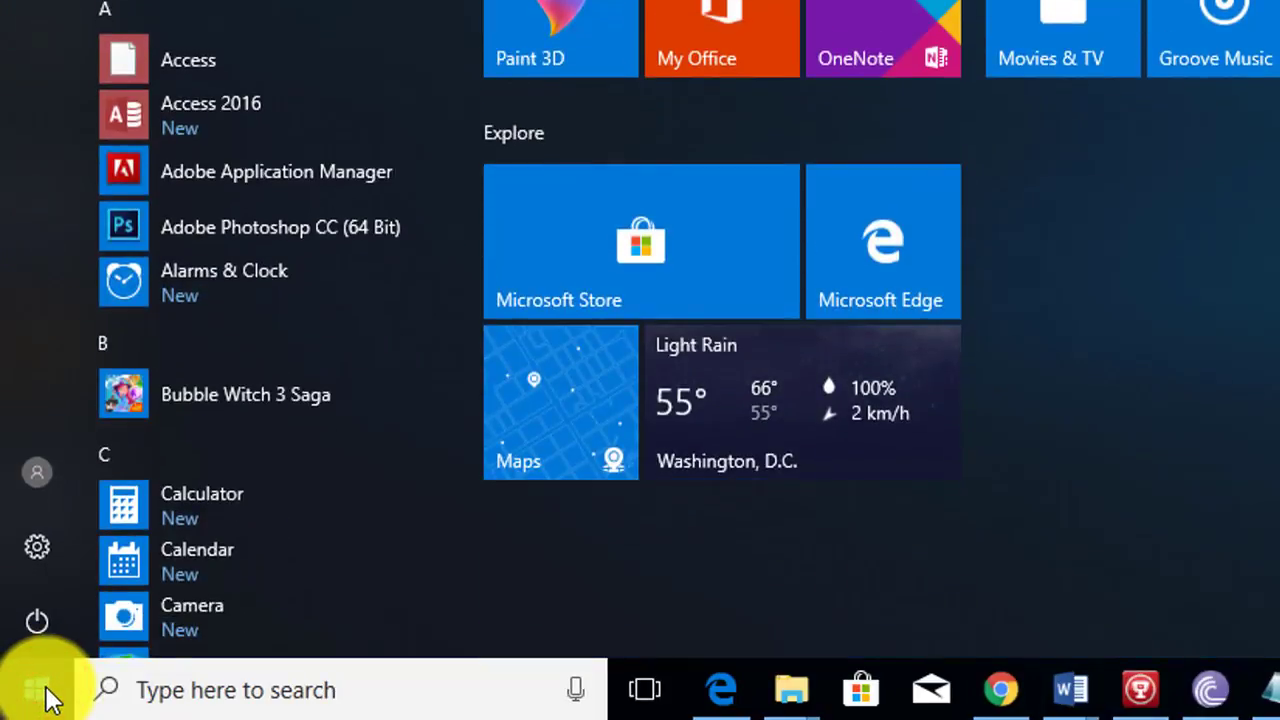
{"action": "type", "text": "word"}
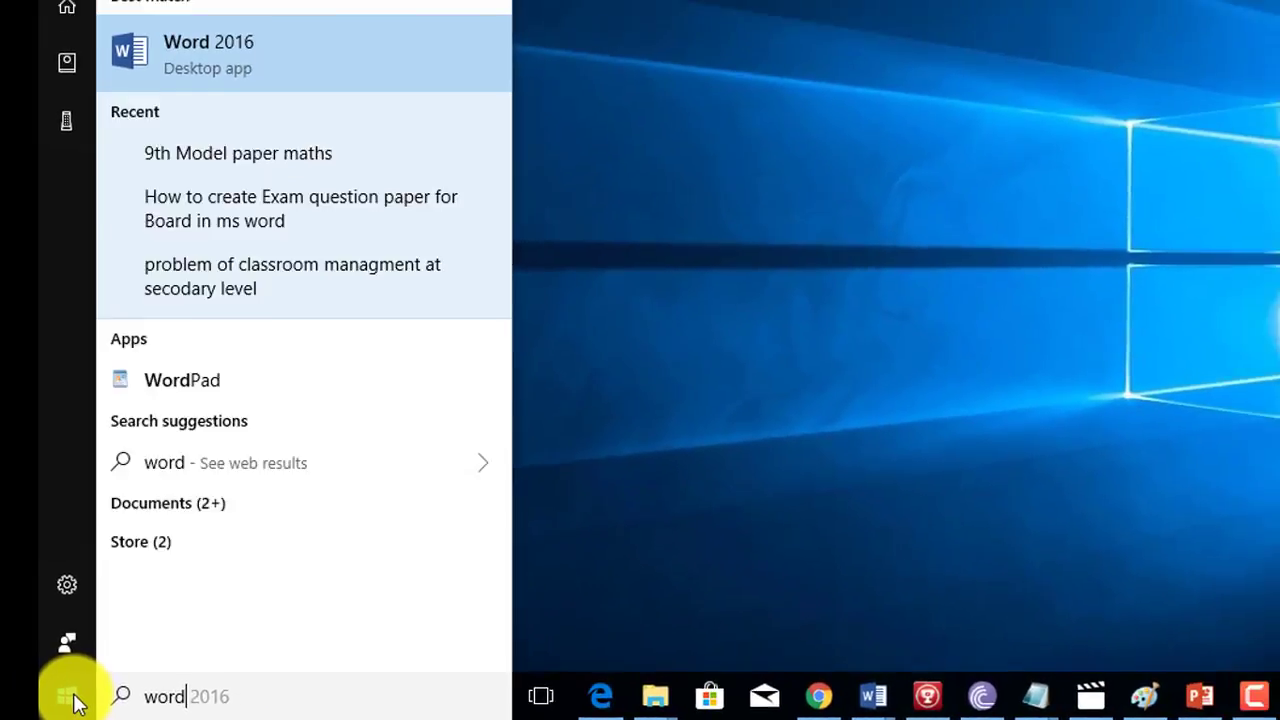
{"action": "left_click", "coordinate": [276, 66]}
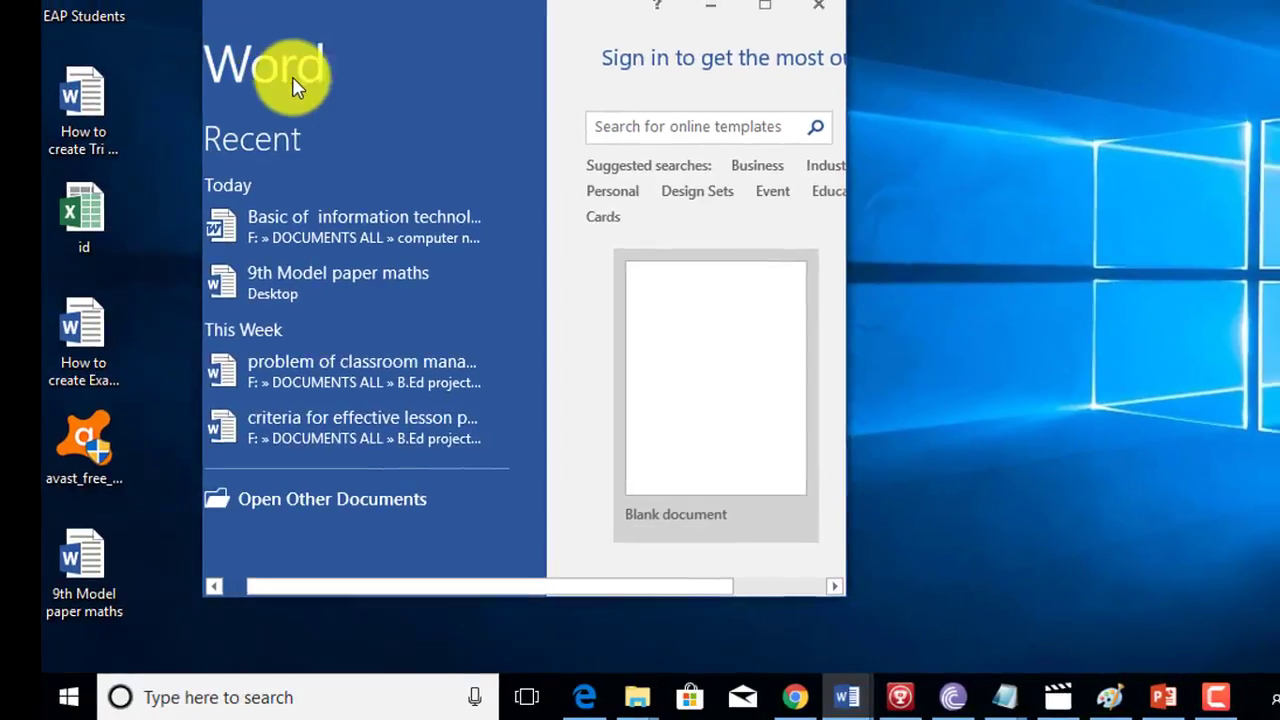
- Create a blank document and open the Page Setup dialog from the Layout tab
{"action": "left_click", "coordinate": [736, 40]}
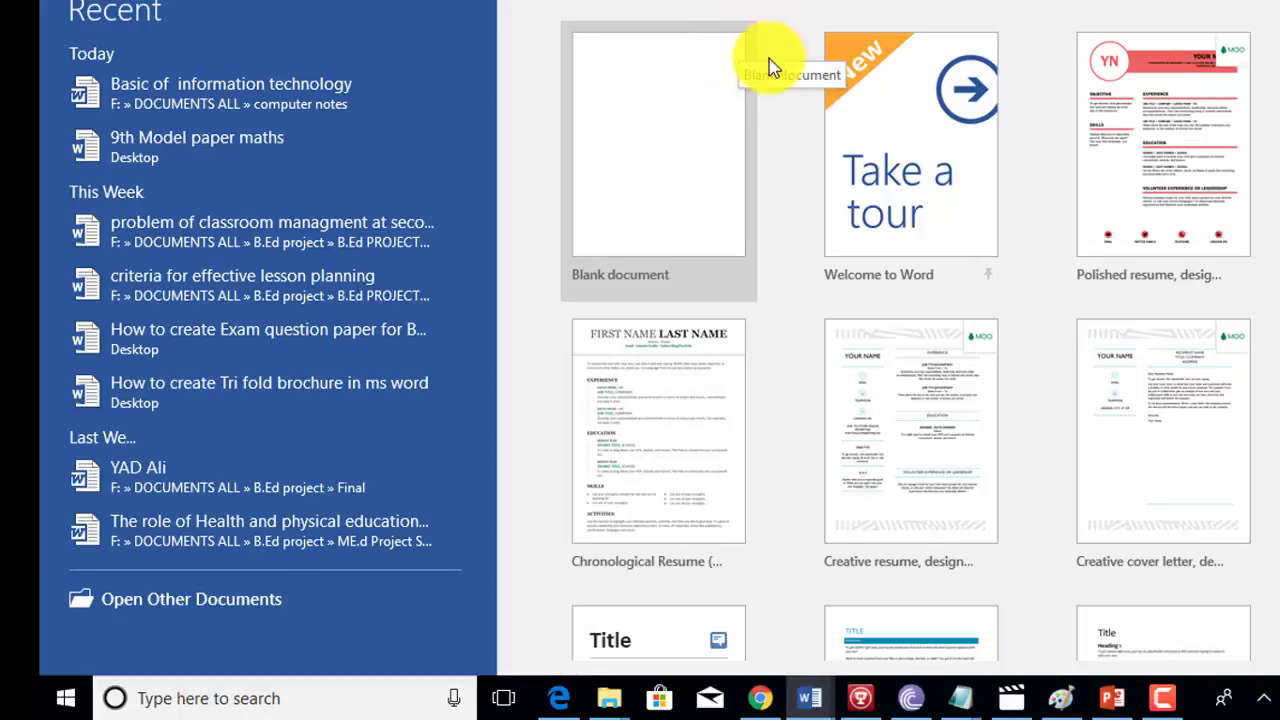
{"action": "left_click", "coordinate": [677, 148]}
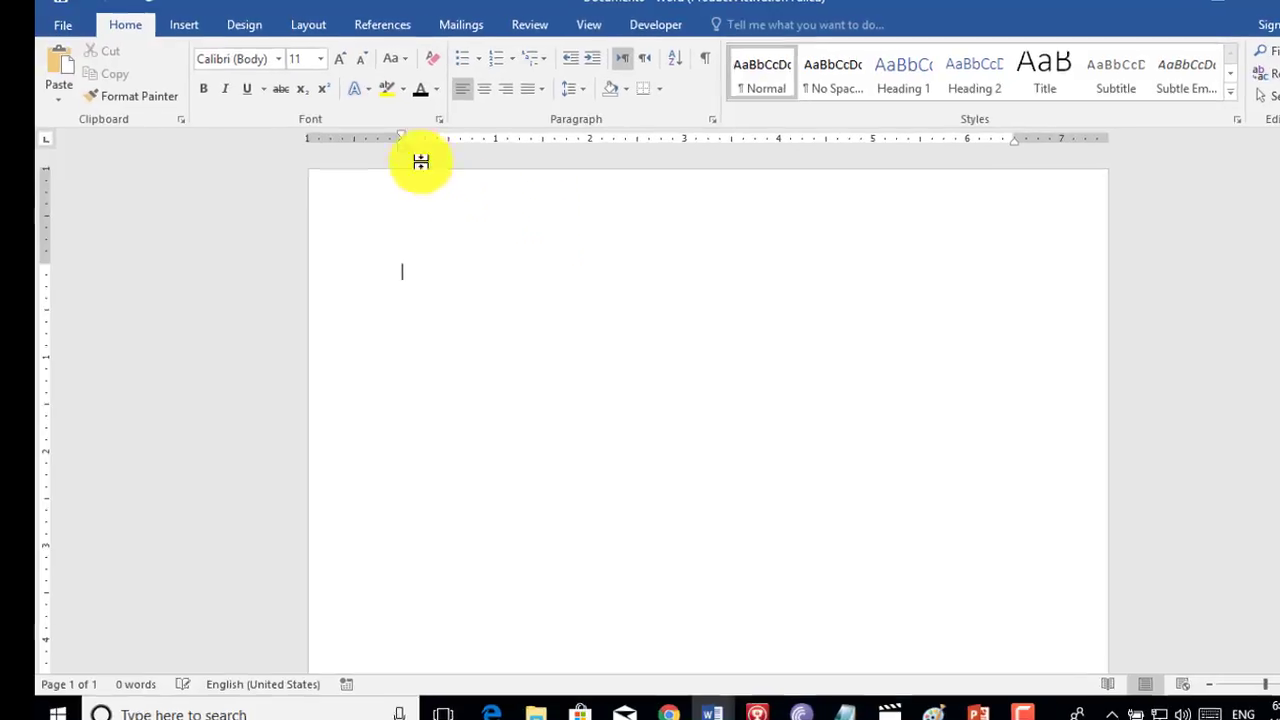
{"action": "left_click", "coordinate": [303, 25]}
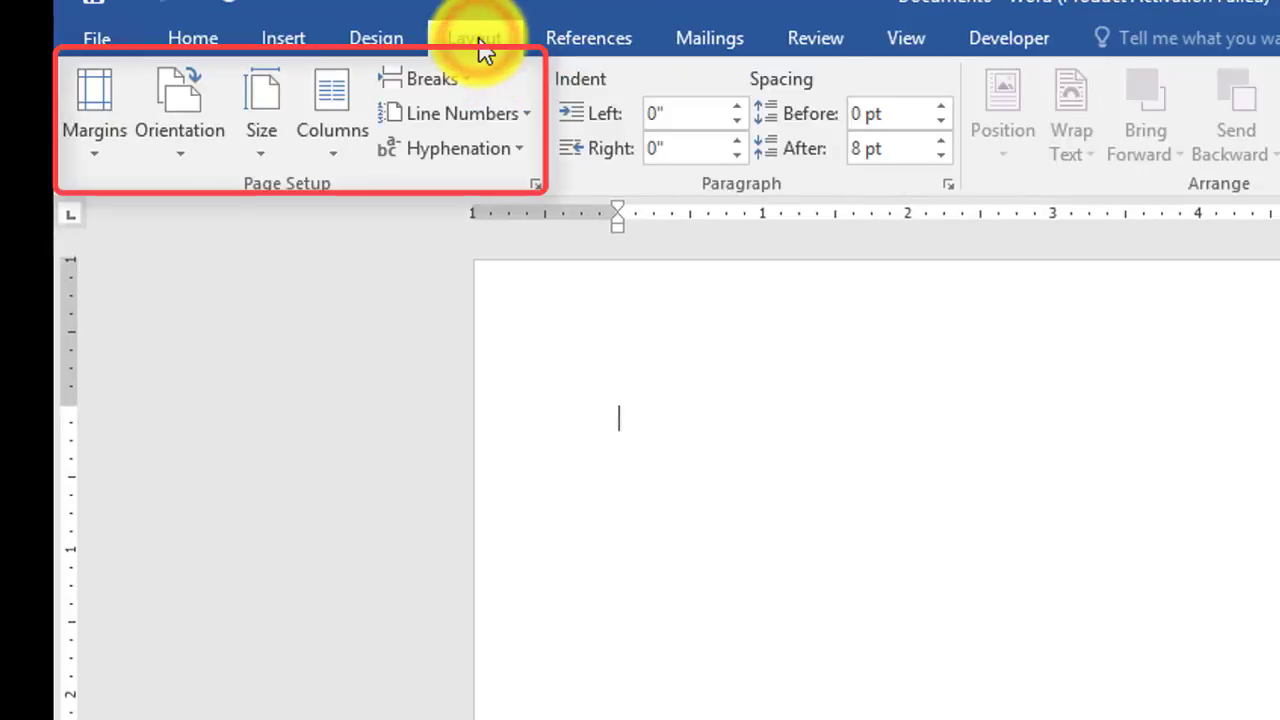
{"action": "left_click", "coordinate": [537, 187]}
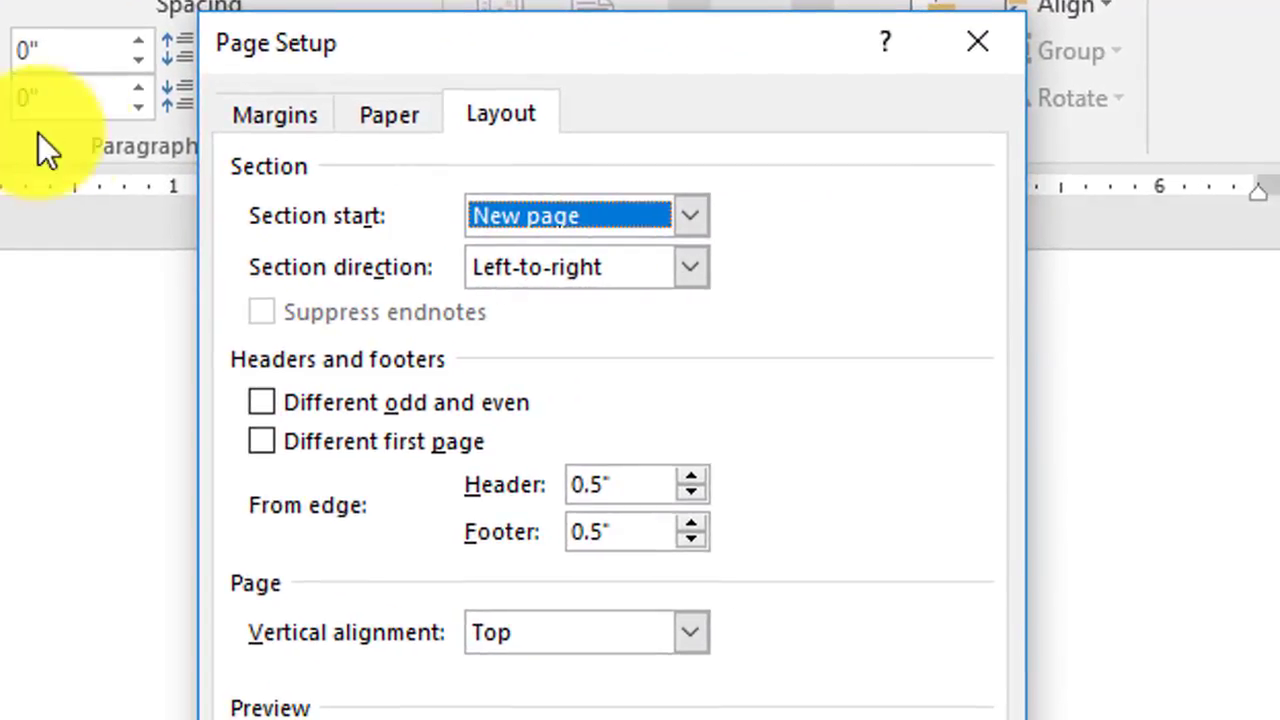
- Set the gutter, top margin and bottom margin each to 0.5 inch
{"action": "left_click", "coordinate": [258, 114]}
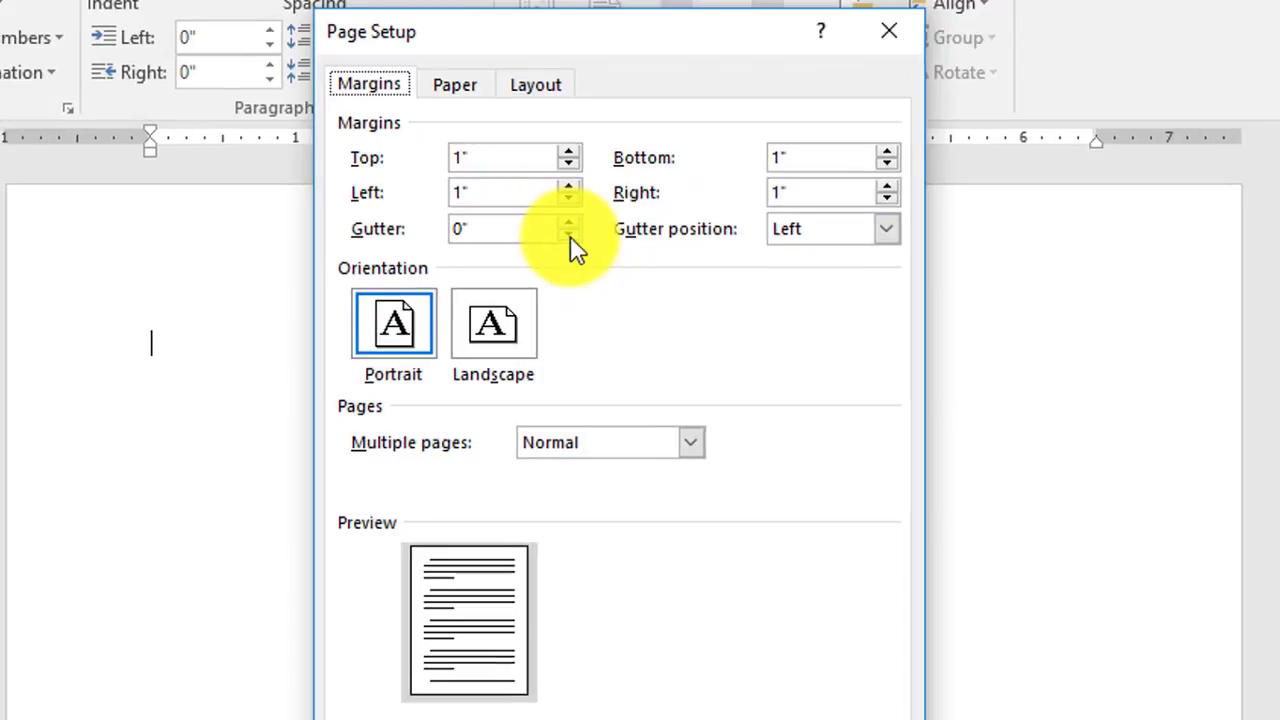
{"action": "left_click", "coordinate": [570, 236]}
{"action": "left_click", "coordinate": [567, 222]}
{"action": "left_click", "coordinate": [567, 222]}
{"action": "left_click", "coordinate": [567, 222]}
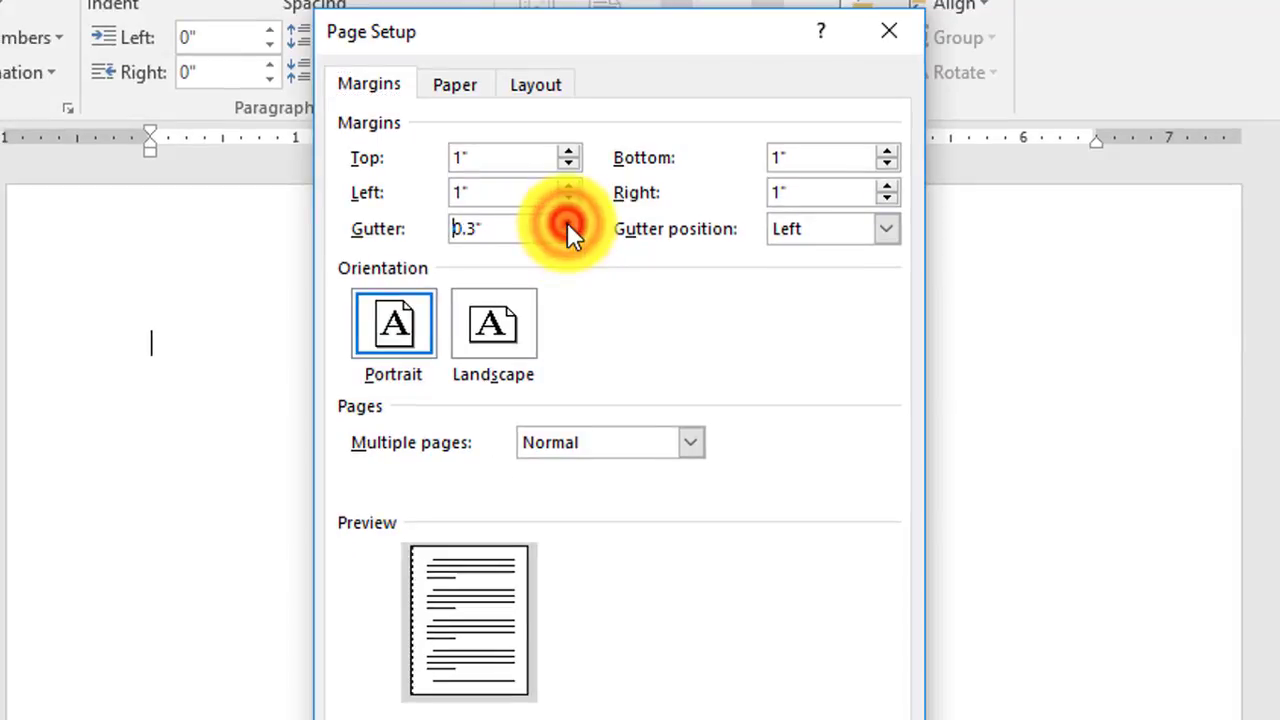
{"action": "left_click", "coordinate": [567, 222]}
{"action": "left_click", "coordinate": [567, 222]}
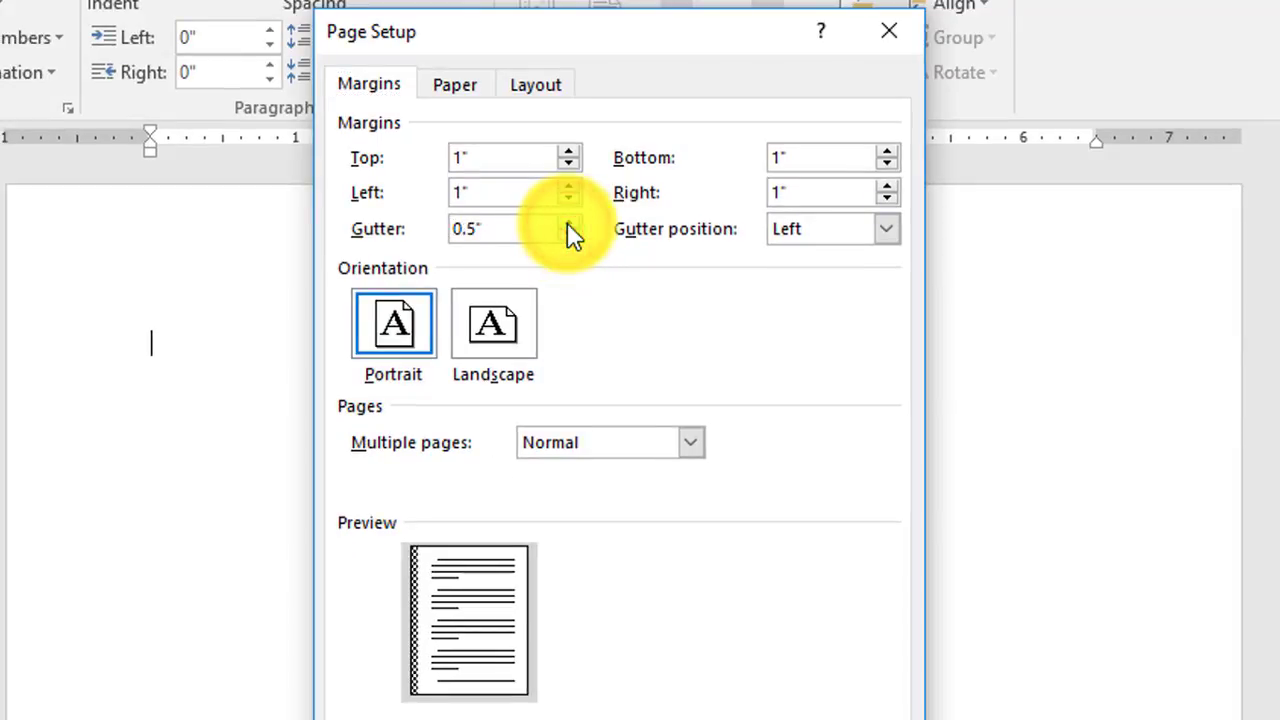
{"action": "left_click", "coordinate": [565, 162]}
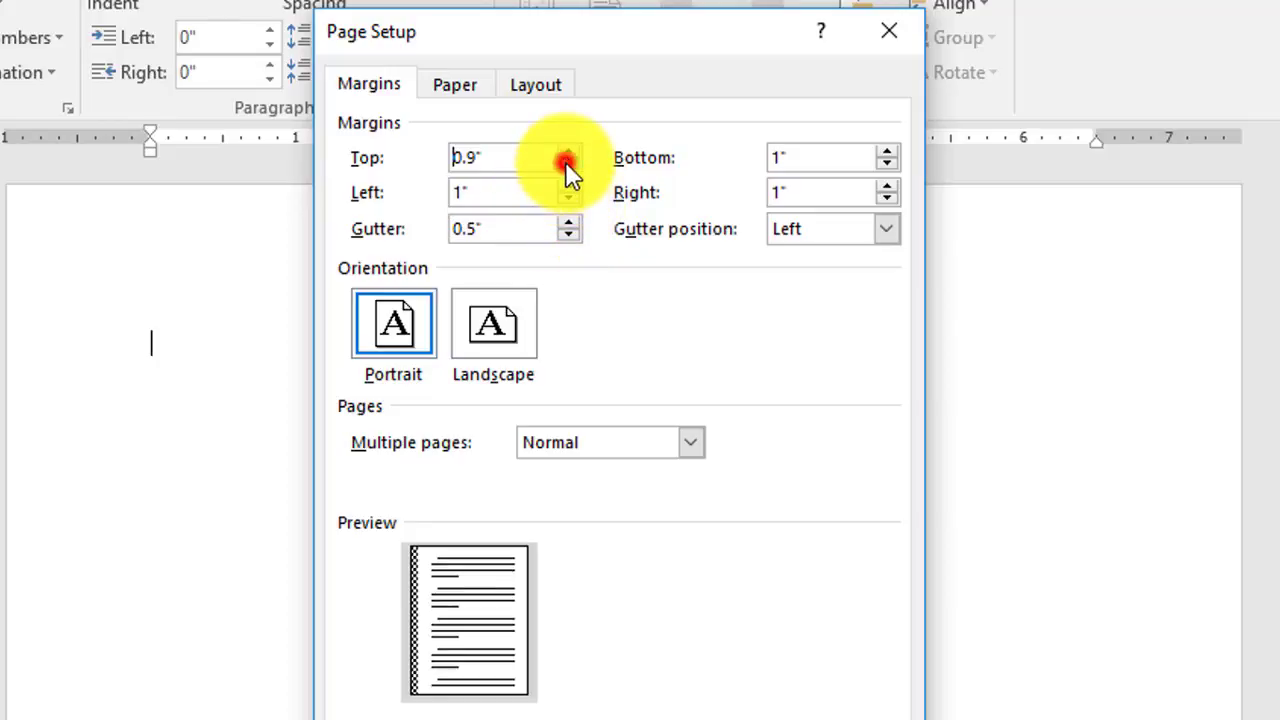
{"action": "left_click", "coordinate": [565, 162]}
{"action": "left_click", "coordinate": [565, 162]}
{"action": "left_click", "coordinate": [565, 162]}
{"action": "left_click", "coordinate": [565, 162]}
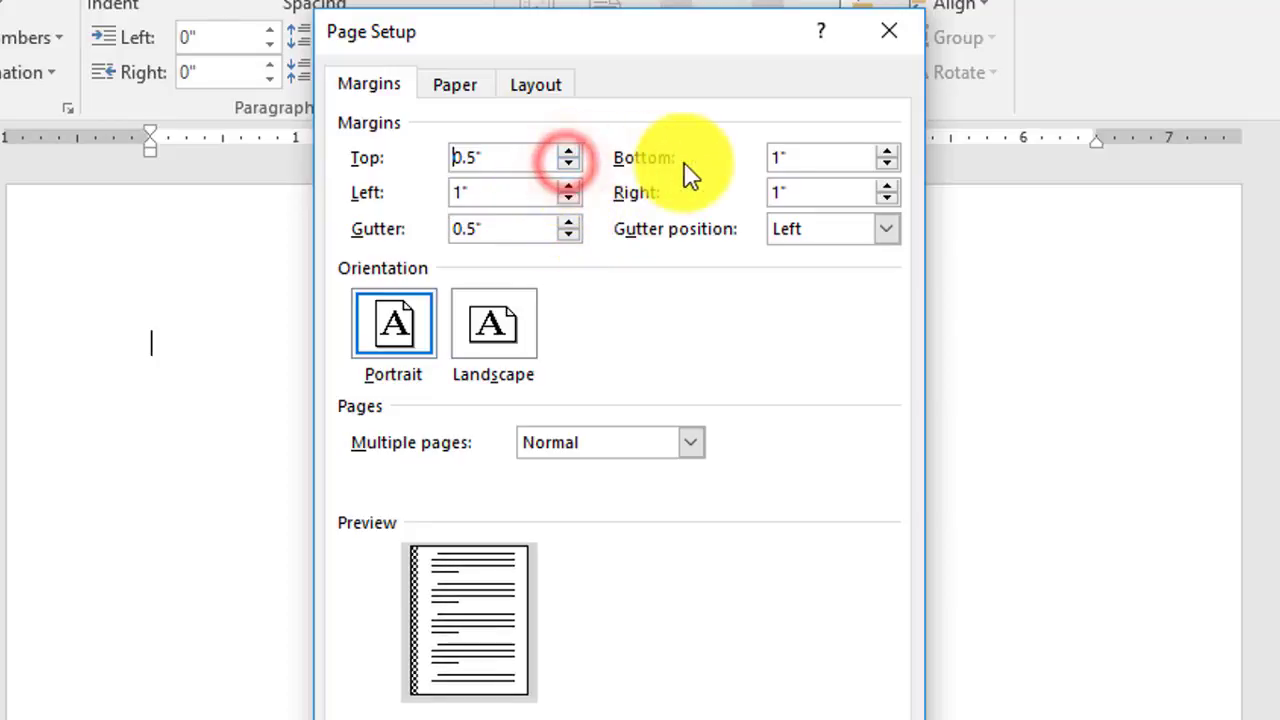
{"action": "left_click", "coordinate": [888, 165]}
{"action": "left_click", "coordinate": [888, 165]}
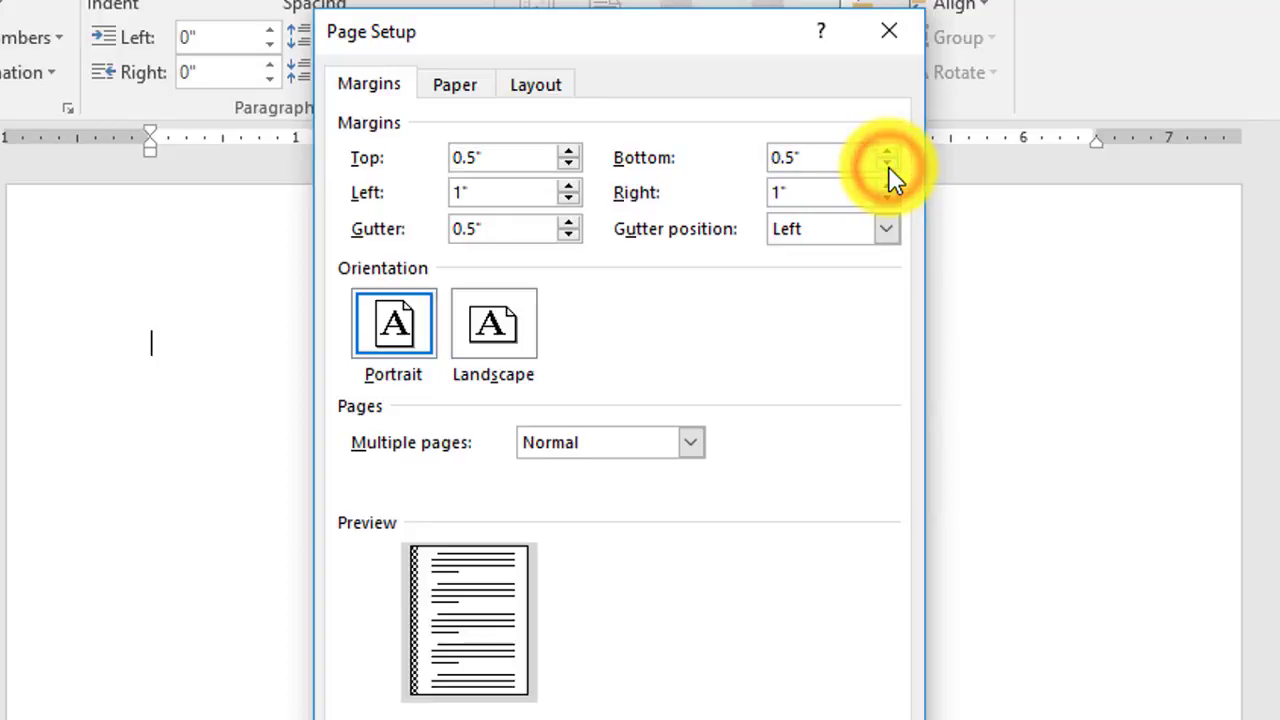
- Choose Book fold under Multiple pages, switching the layout to landscape
{"action": "left_click", "coordinate": [422, 328]}
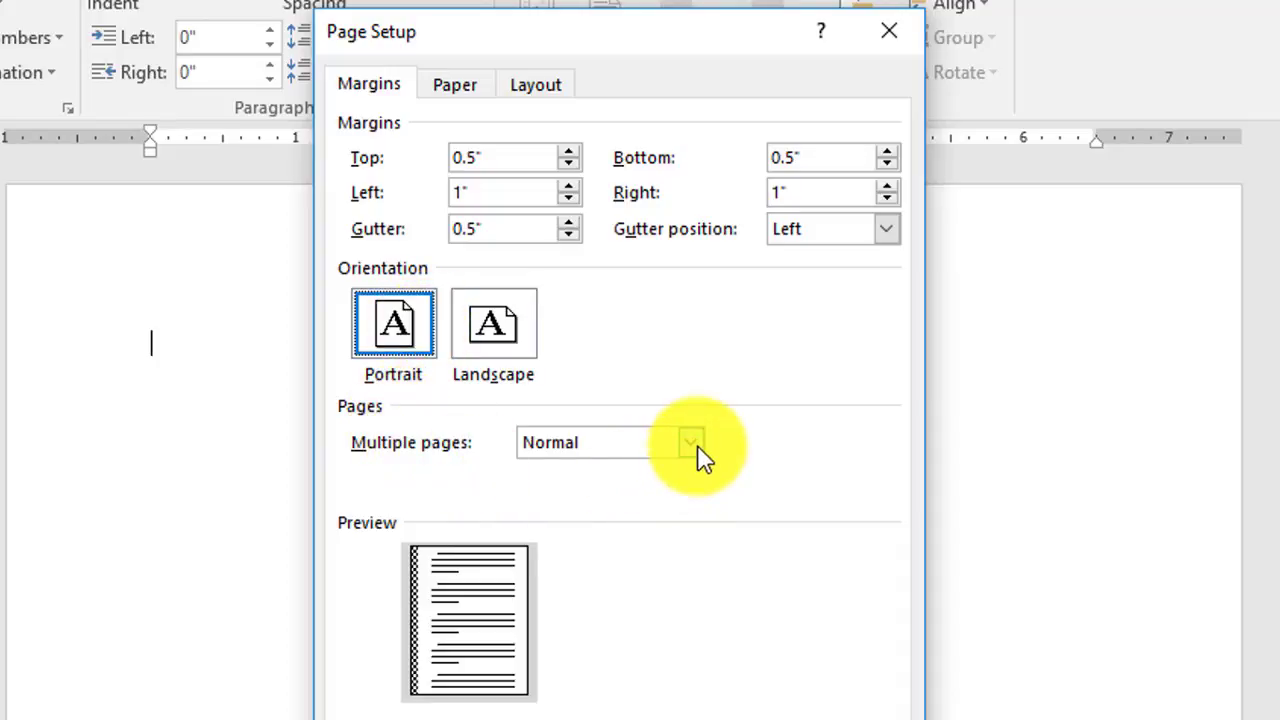
{"action": "left_click", "coordinate": [697, 446]}
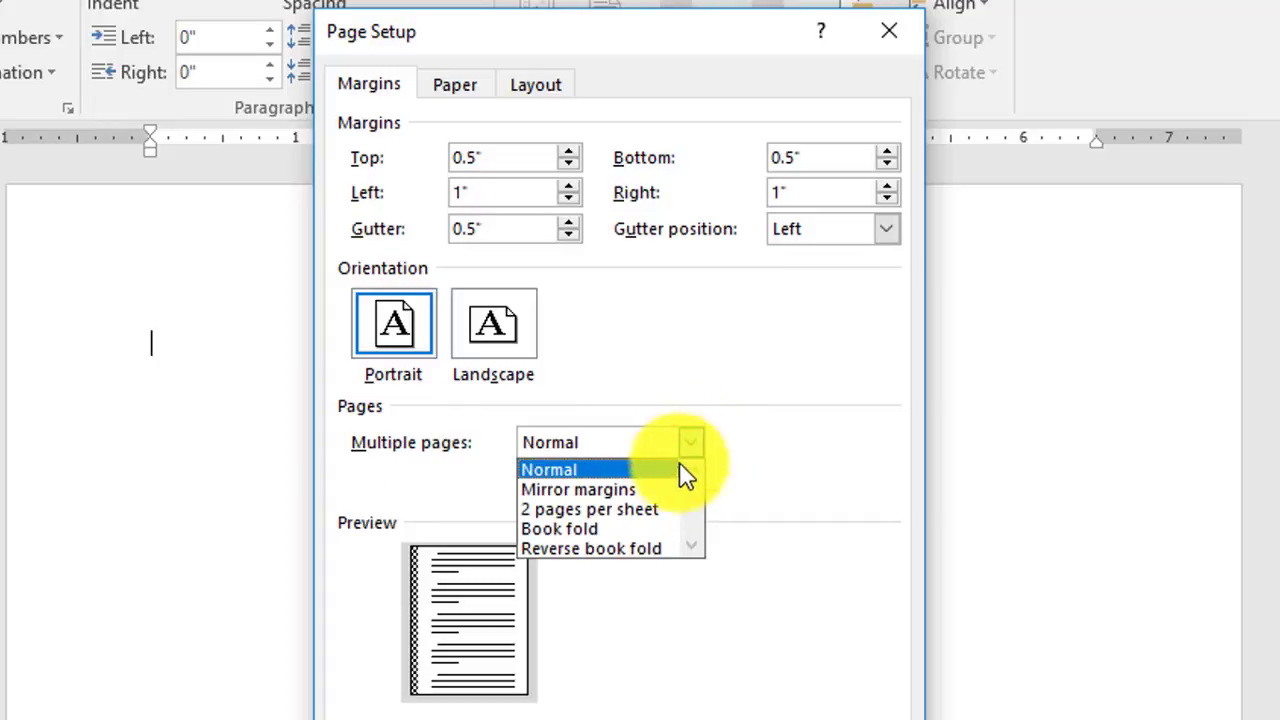
{"action": "left_click", "coordinate": [607, 530]}
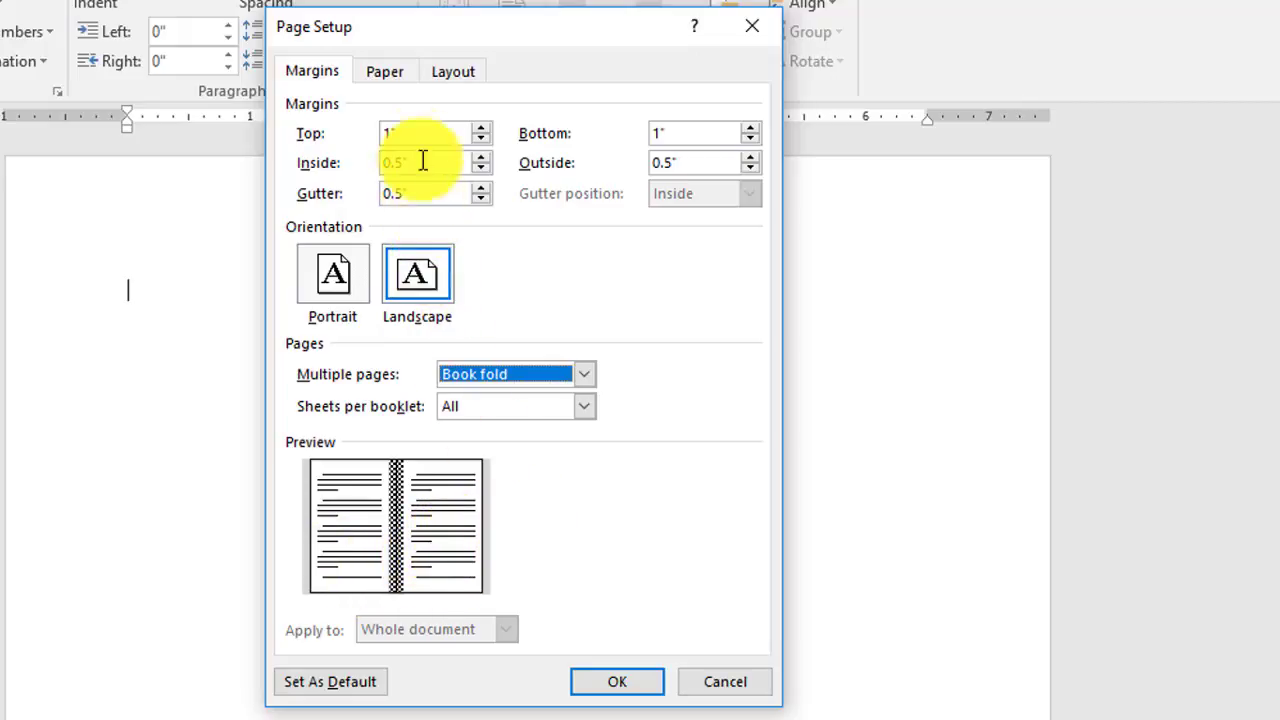
{"action": "left_click", "coordinate": [386, 74]}
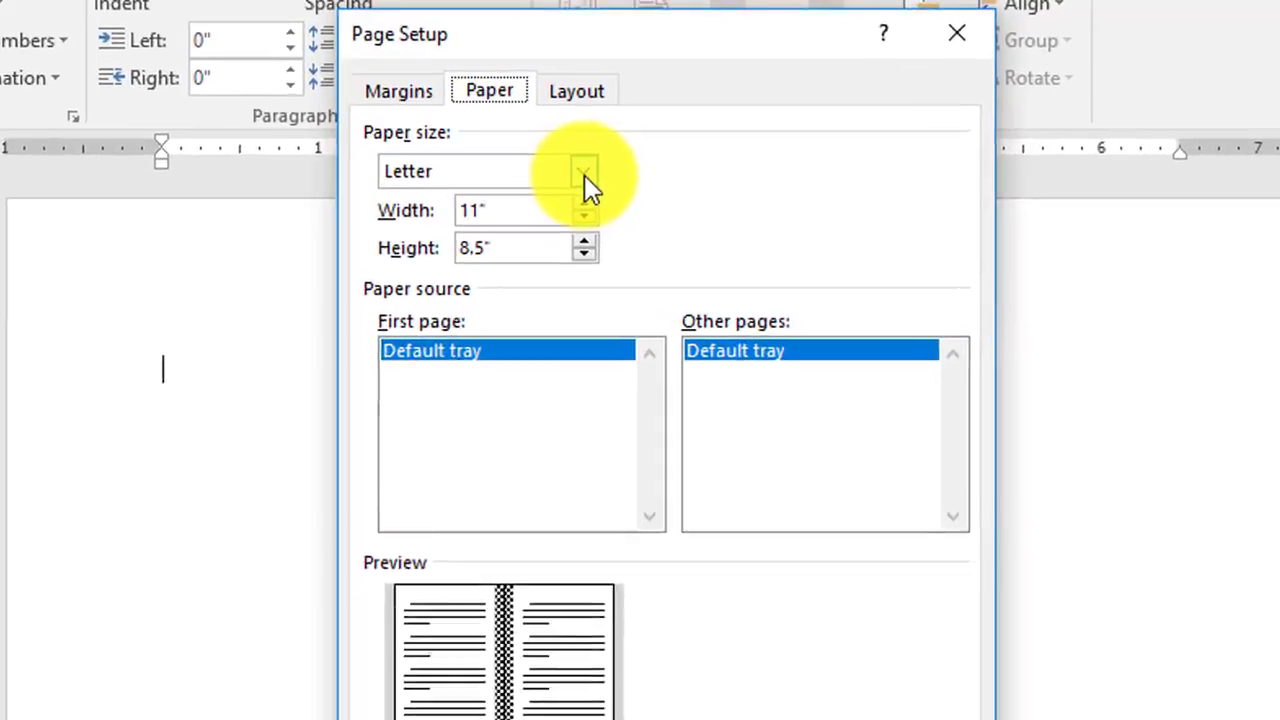
- Set the paper size to A4 (11.69 x 8.27 in), briefly trying Custom size
{"action": "left_click", "coordinate": [458, 135]}
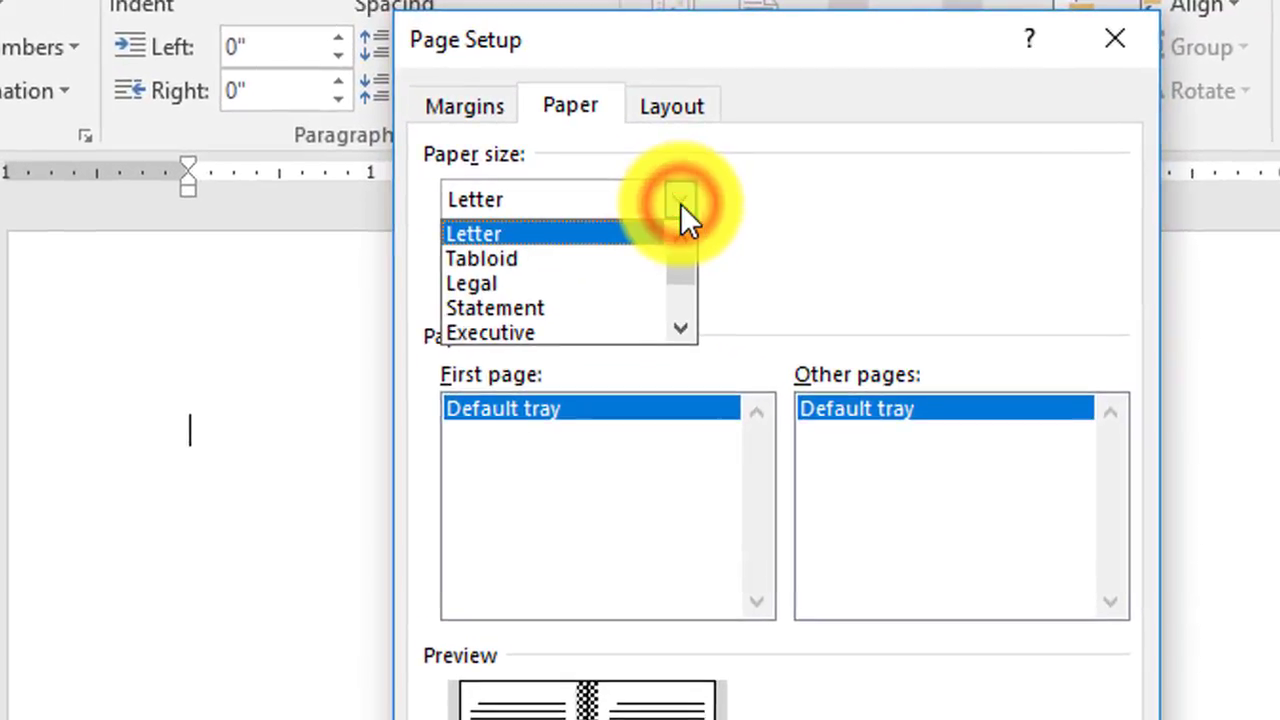
{"action": "left_click", "coordinate": [688, 327]}
{"action": "left_click", "coordinate": [688, 327]}
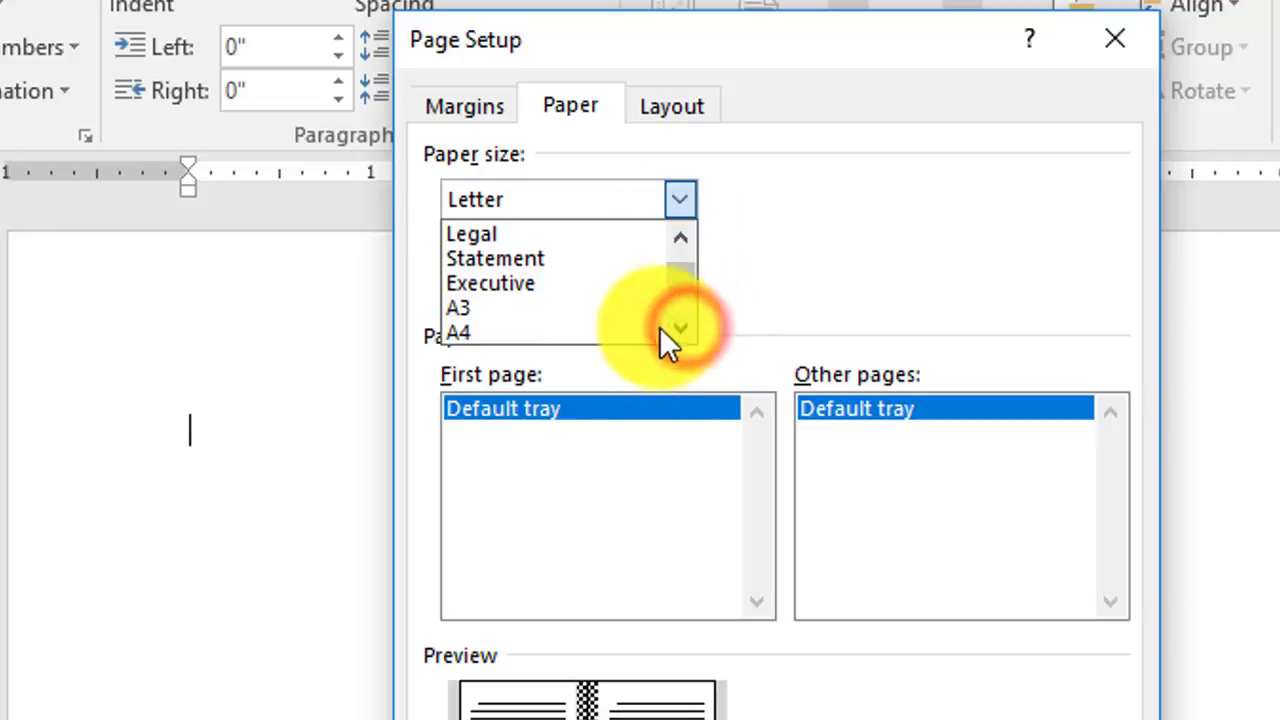
{"action": "left_click", "coordinate": [566, 330]}
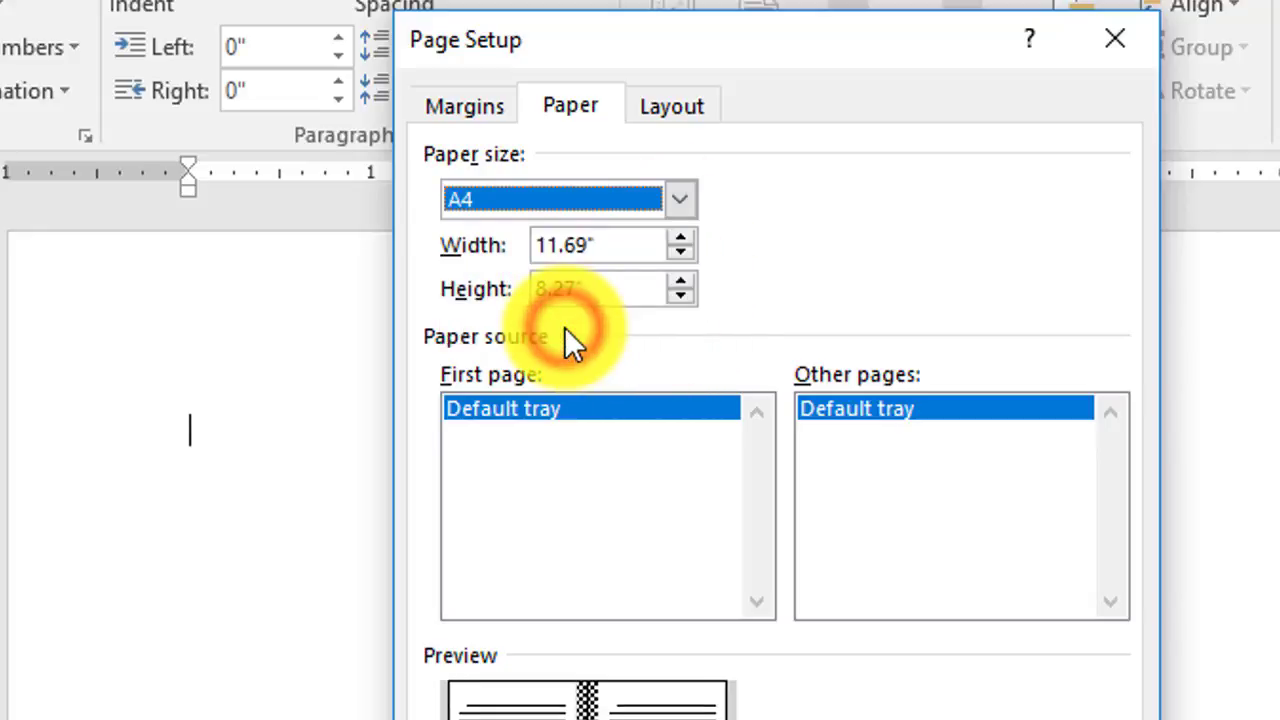
{"action": "left_click", "coordinate": [678, 199]}
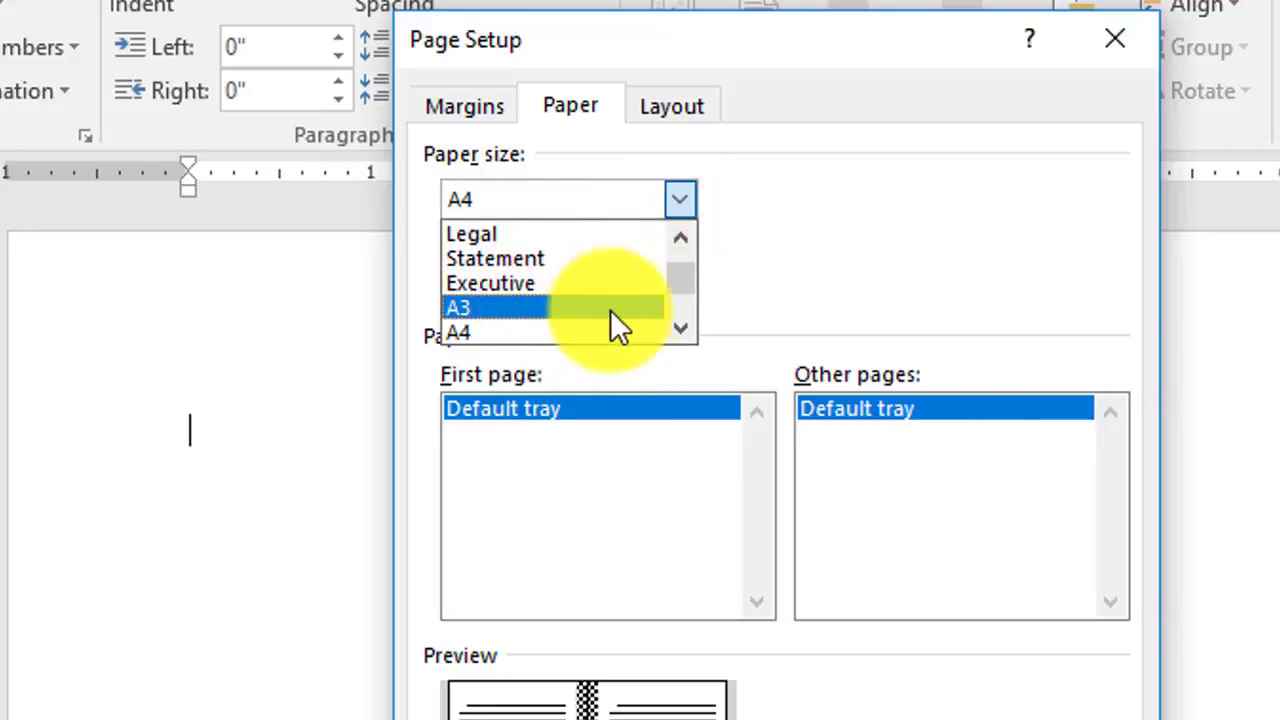
{"action": "left_click", "coordinate": [684, 328]}
{"action": "left_click", "coordinate": [684, 330]}
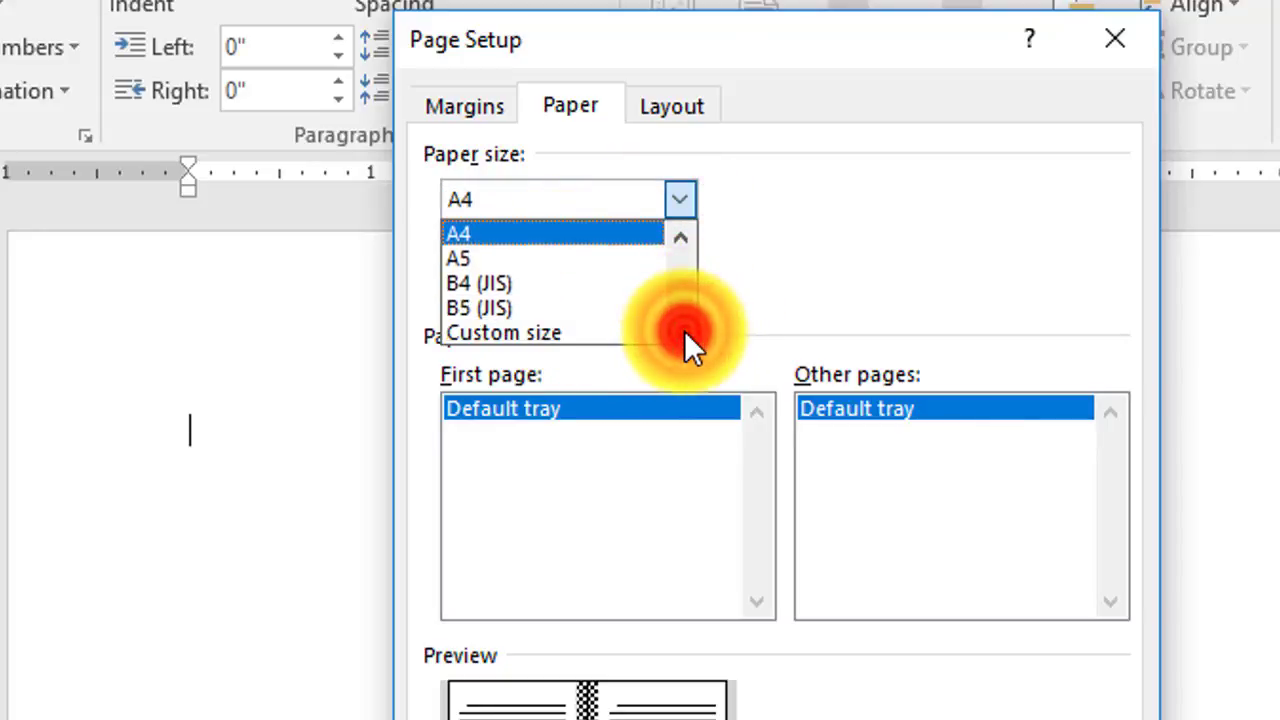
{"action": "left_click", "coordinate": [575, 330]}
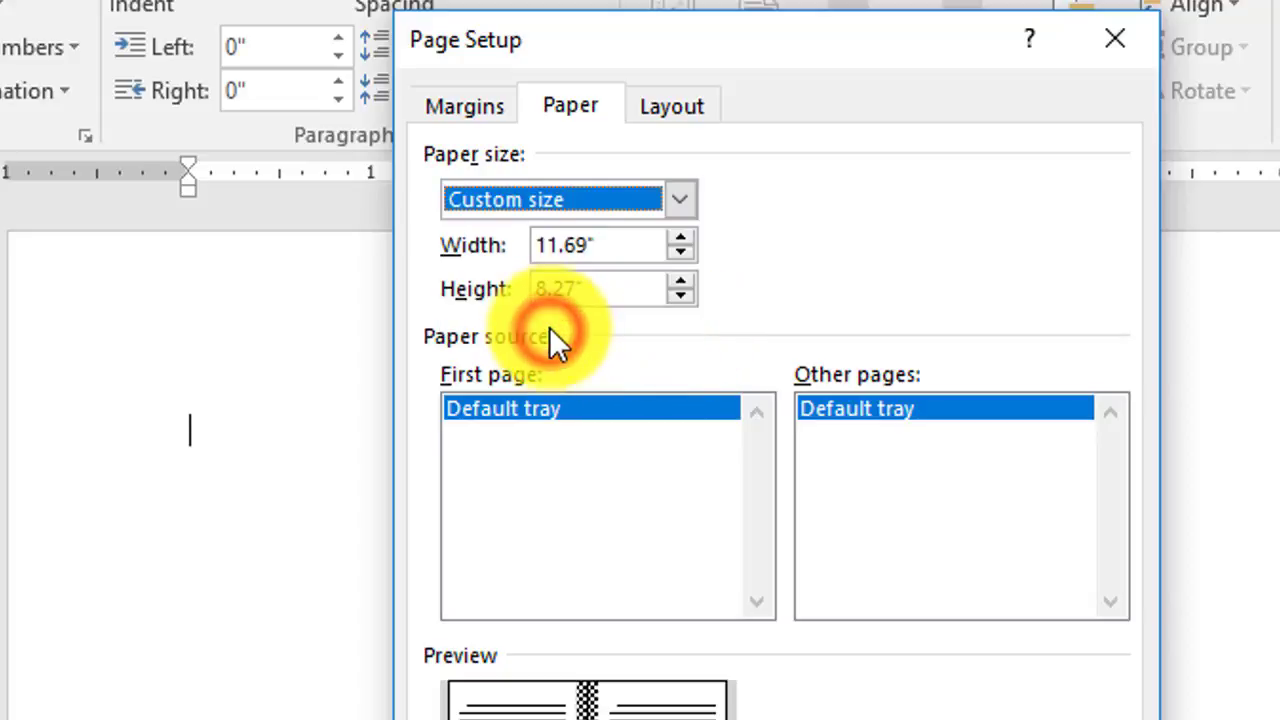
{"action": "left_click", "coordinate": [680, 199]}
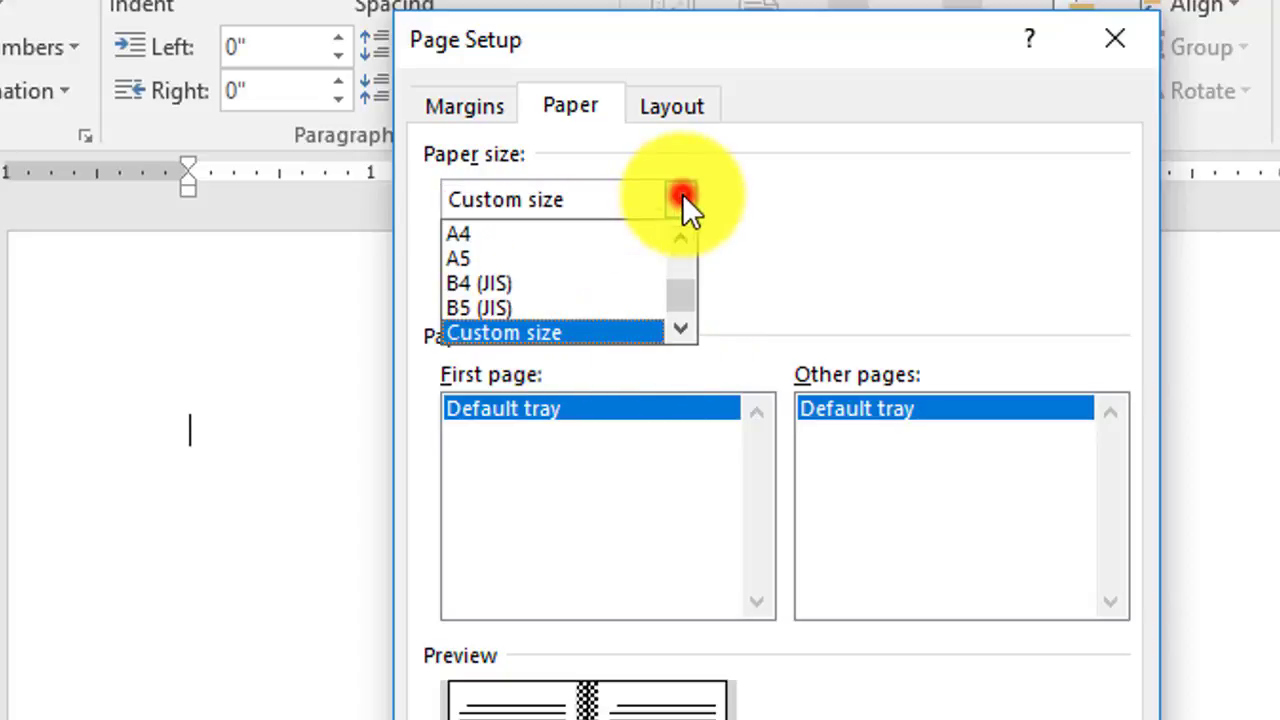
{"action": "left_click", "coordinate": [589, 237]}
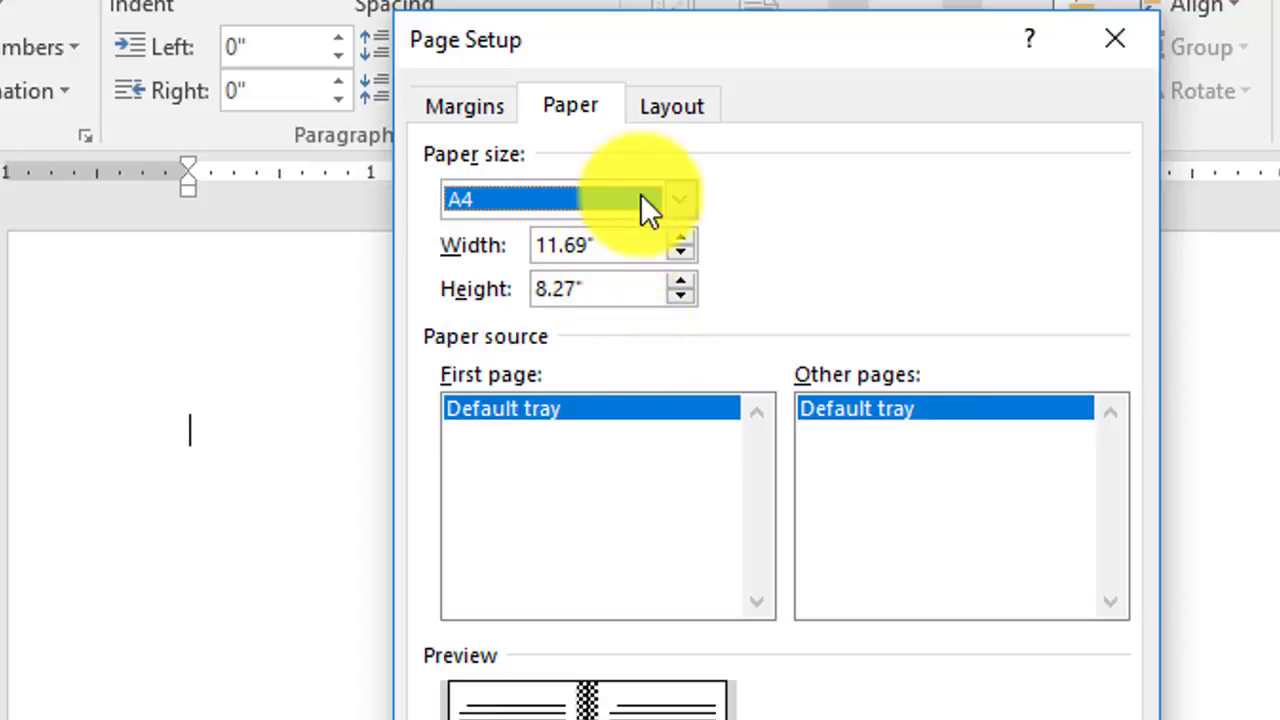
{"action": "left_click", "coordinate": [690, 104]}
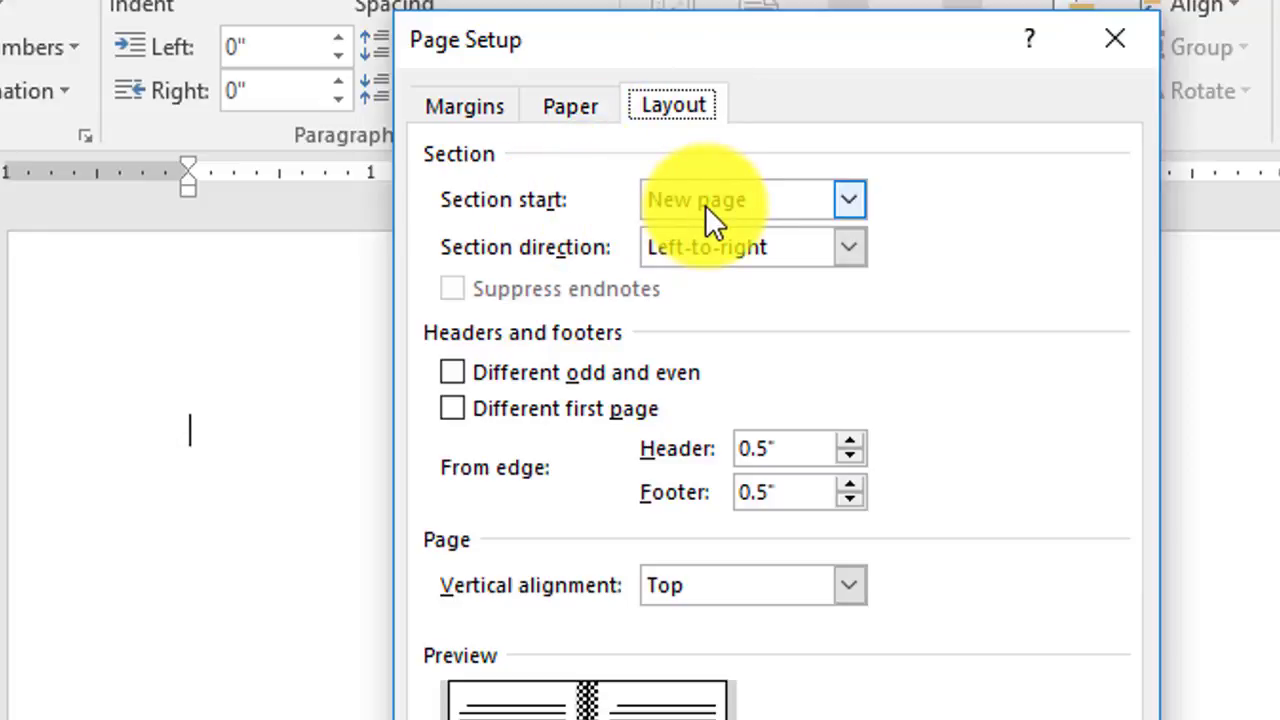
- Turn on a different first-page header and footer and apply the page setup
{"action": "left_click", "coordinate": [451, 409]}
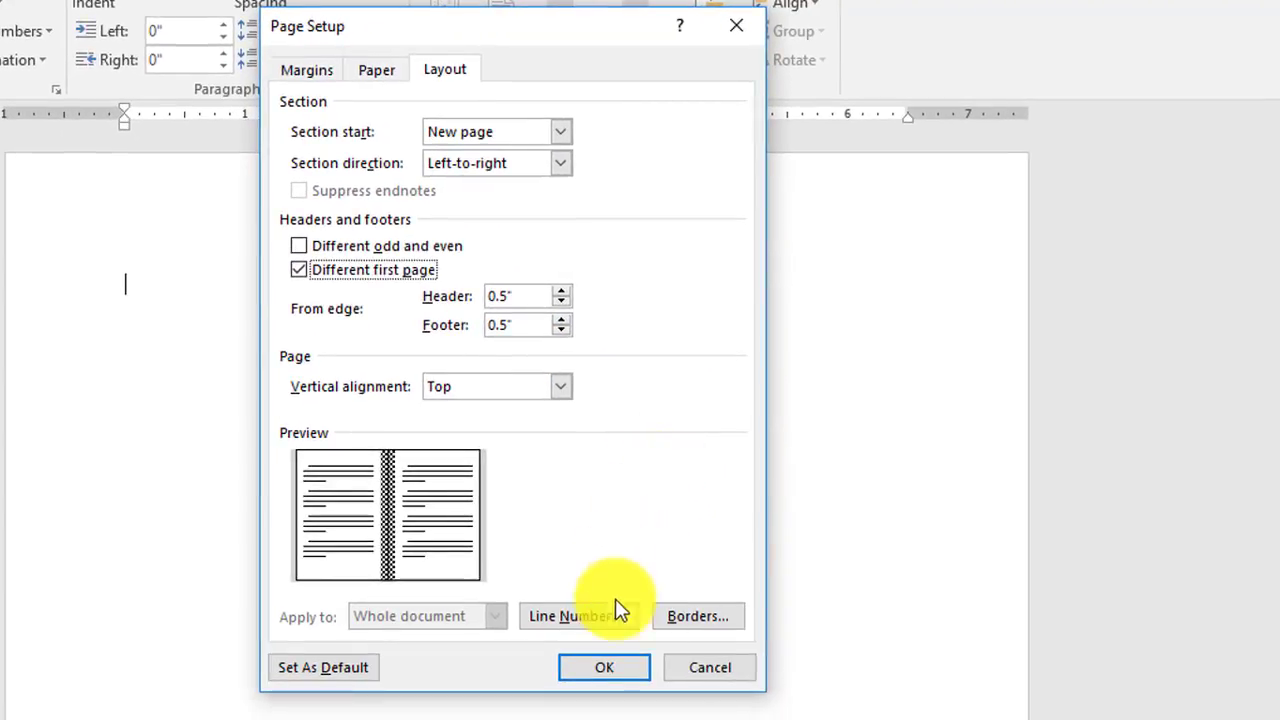
{"action": "left_click", "coordinate": [603, 678]}
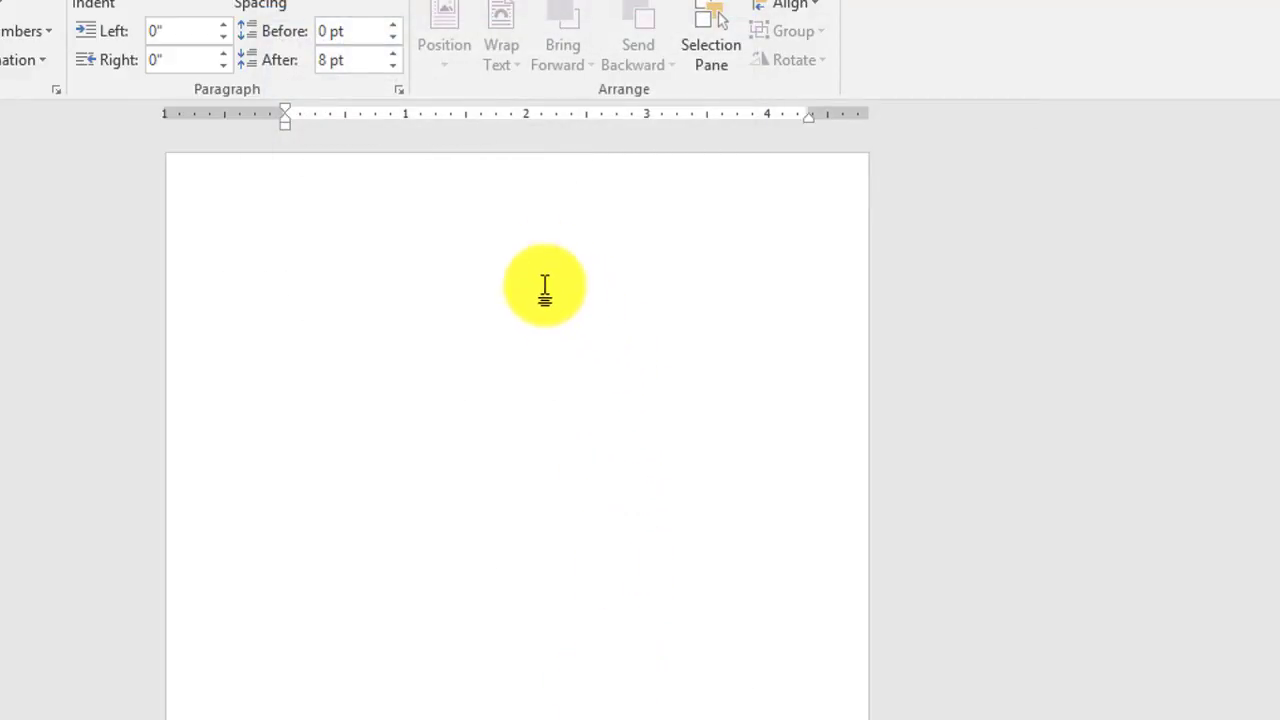
- Switch to Multiple Pages view and add blank pages with repeated Enter presses
{"action": "left_click", "coordinate": [345, 57]}
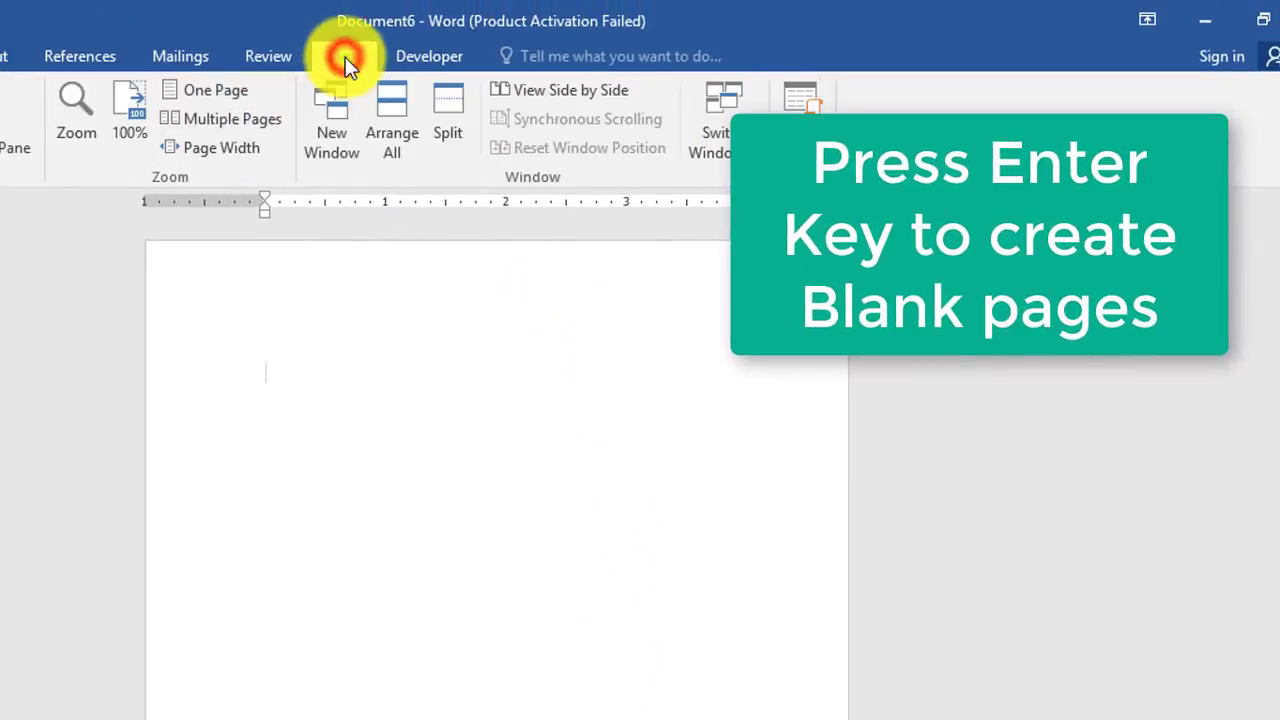
{"action": "left_click", "coordinate": [246, 122]}
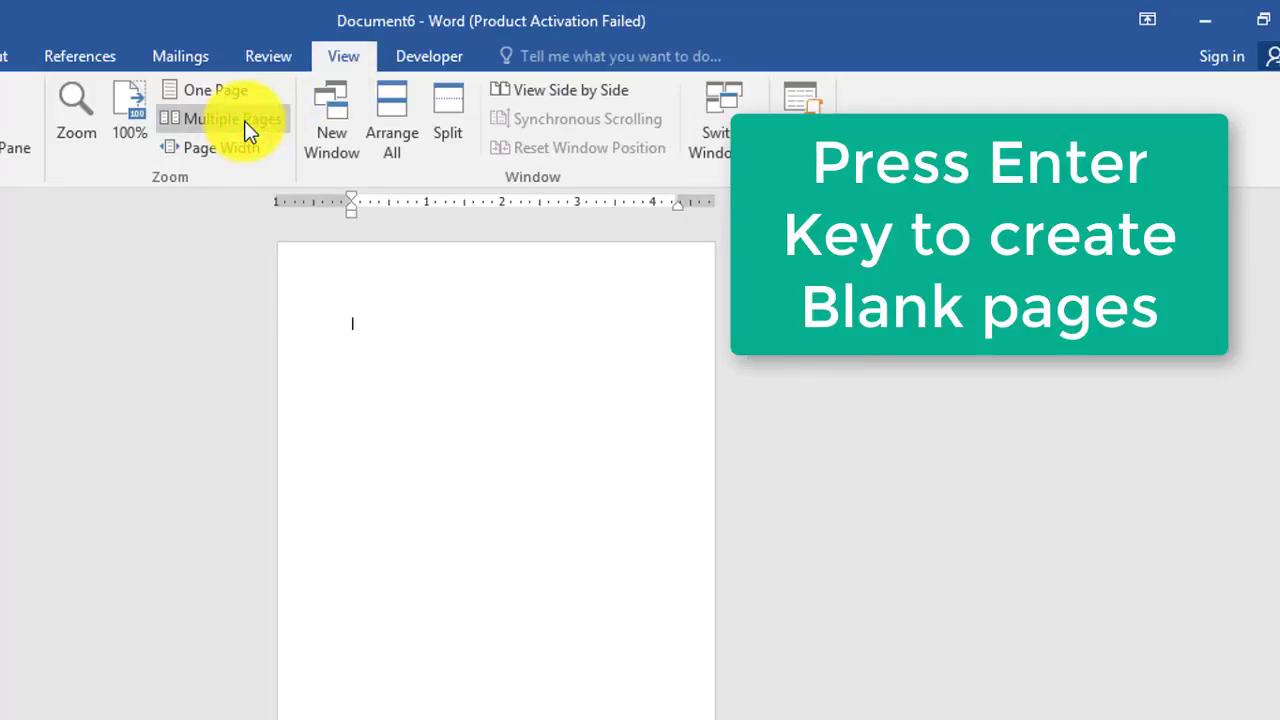
{"action": "left_click", "coordinate": [430, 306]}
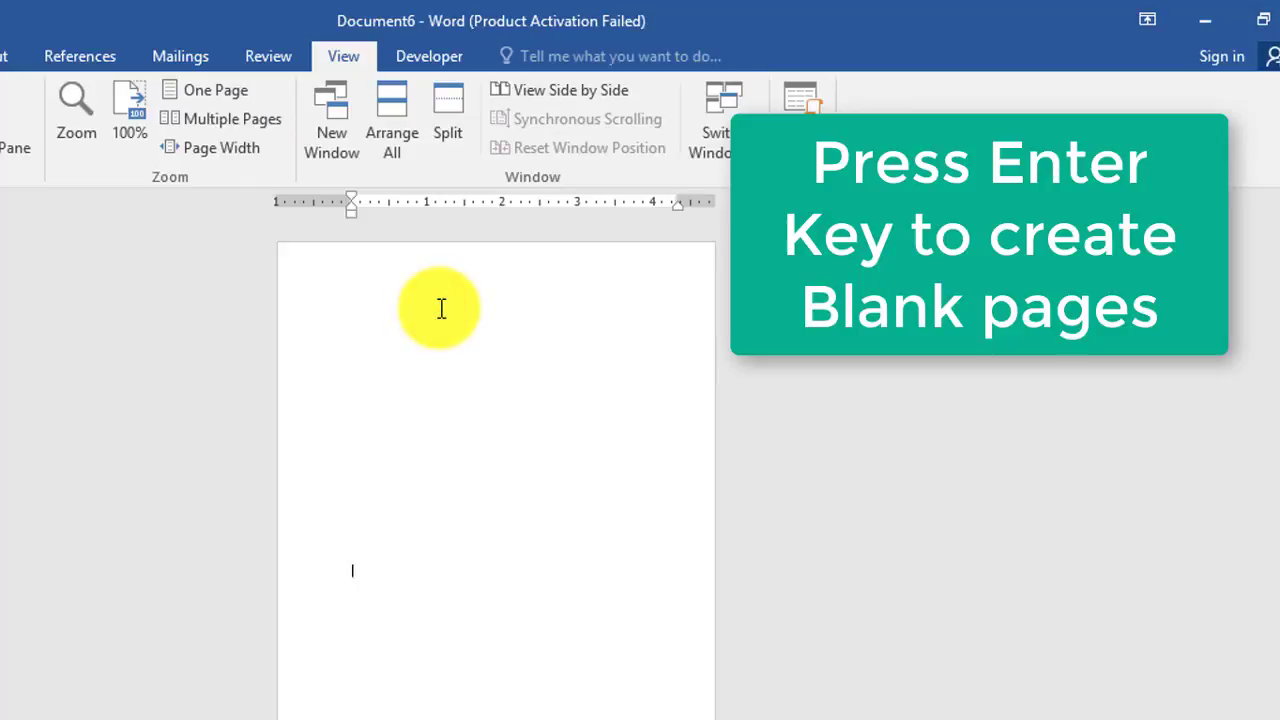
{"action": "key", "text": "Return"}
{"action": "key", "text": "Return"}
{"action": "key", "text": "Return"}
{"action": "key", "text": "Return"}
{"action": "key", "text": "Return"}
{"action": "key", "text": "Return"}
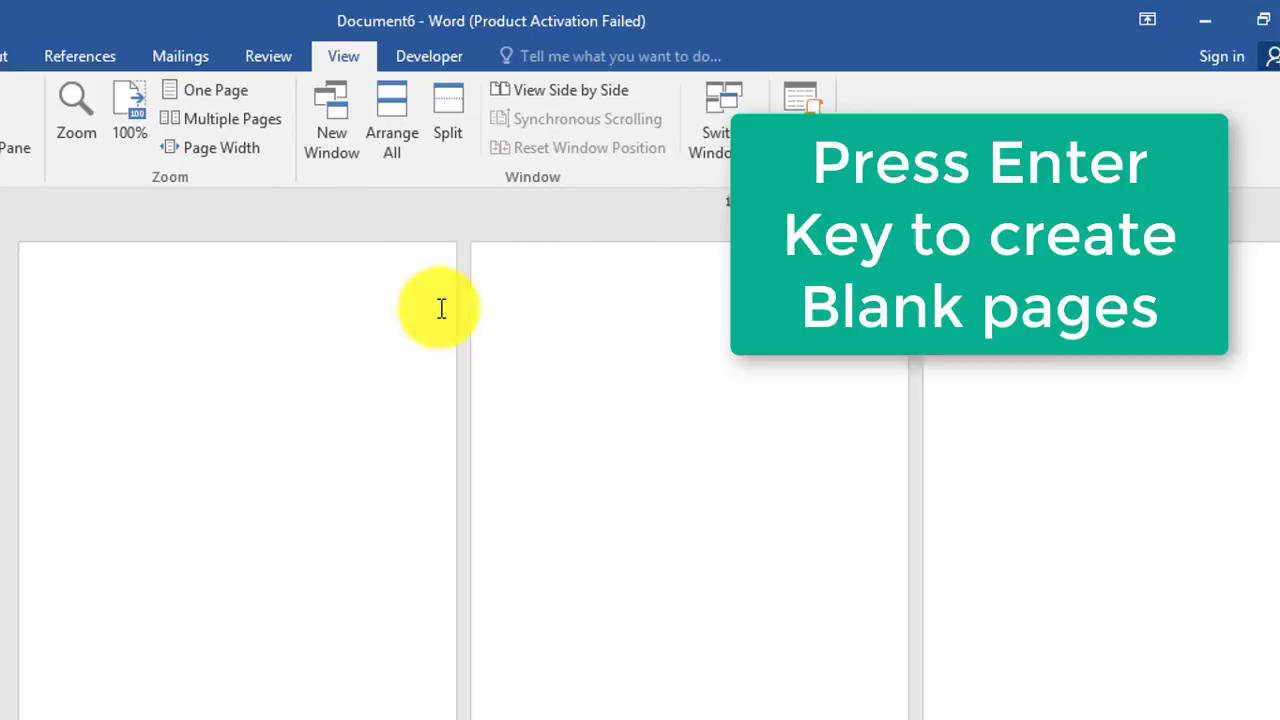
{"action": "key", "text": "Return"}
{"action": "key", "text": "Return"}
{"action": "key", "text": "Return"}
{"action": "key", "text": "Return"}
{"action": "key", "text": "Return"}
{"action": "key", "text": "Return"}
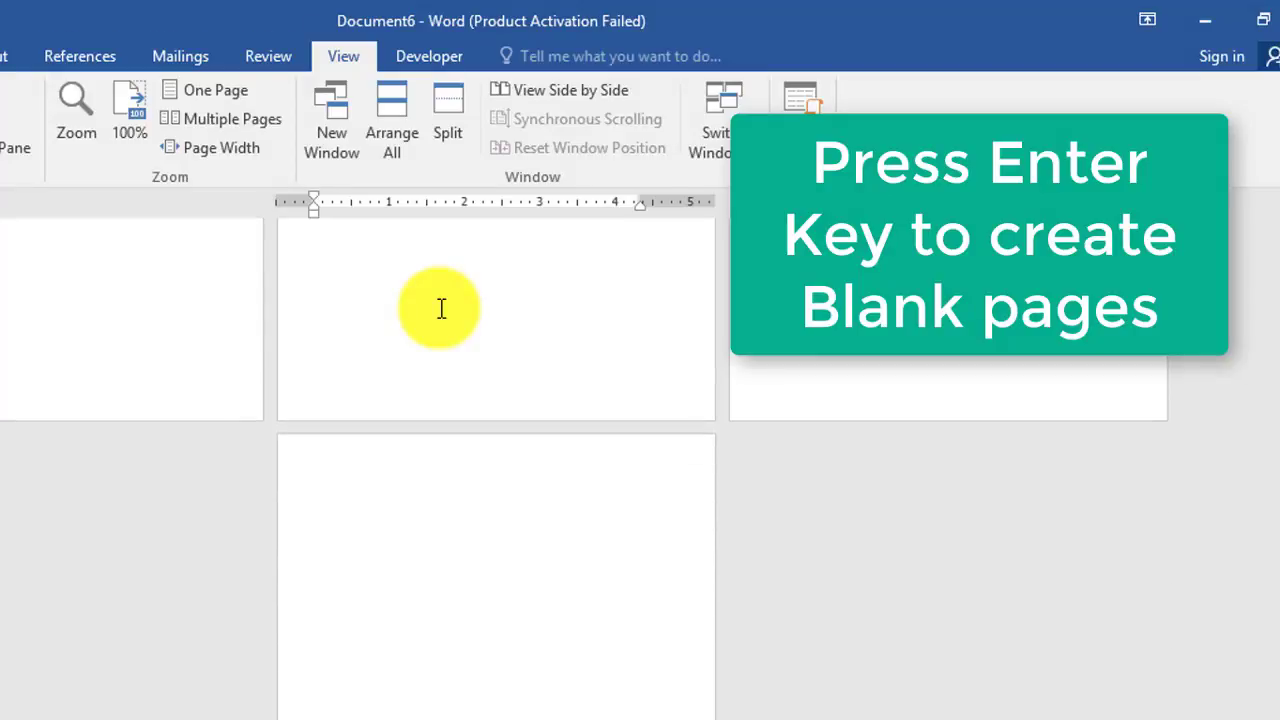
{"action": "key", "text": "Return"}
{"action": "key", "text": "Return"}
{"action": "key", "text": "Return"}
{"action": "key", "text": "Return"}
{"action": "key", "text": "Return"}
{"action": "key", "text": "Return"}
{"action": "key", "text": "Return"}
{"action": "key", "text": "Return"}
{"action": "key", "text": "Return"}
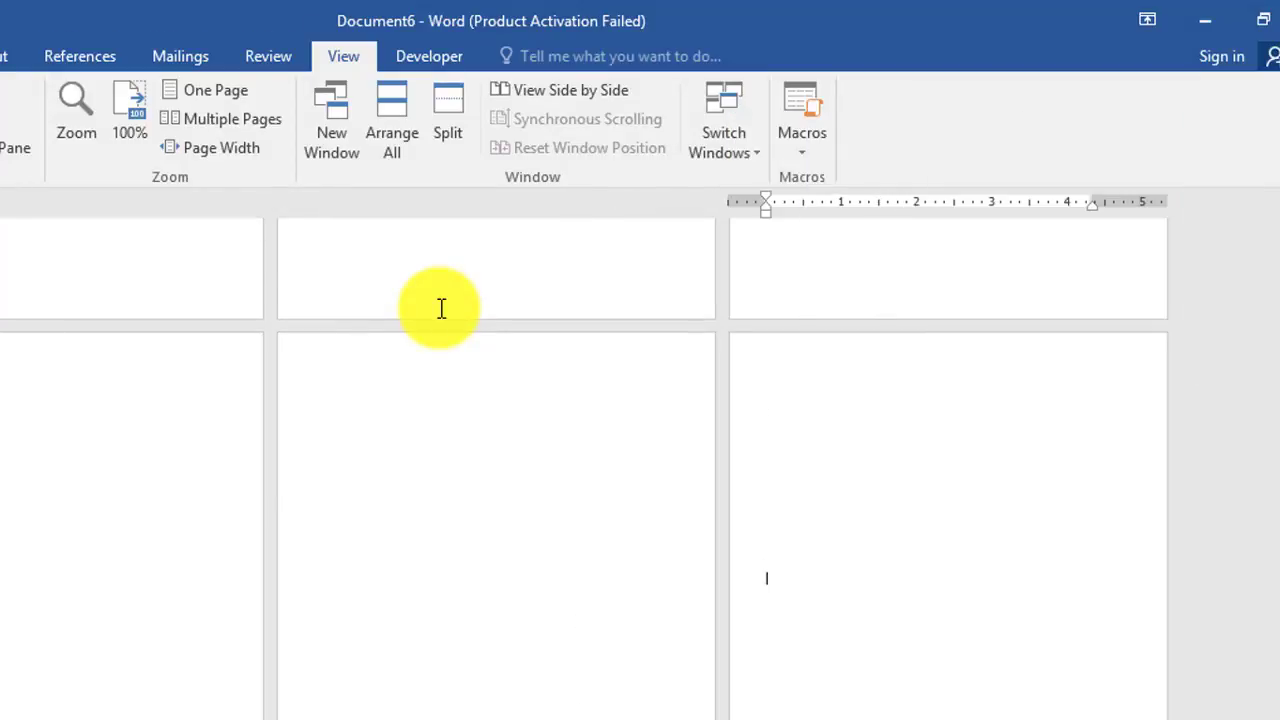
- Return the document view to 100% zoom
{"action": "scroll", "coordinate": [363, 357], "scroll_direction": "up", "scroll_amount": 5}
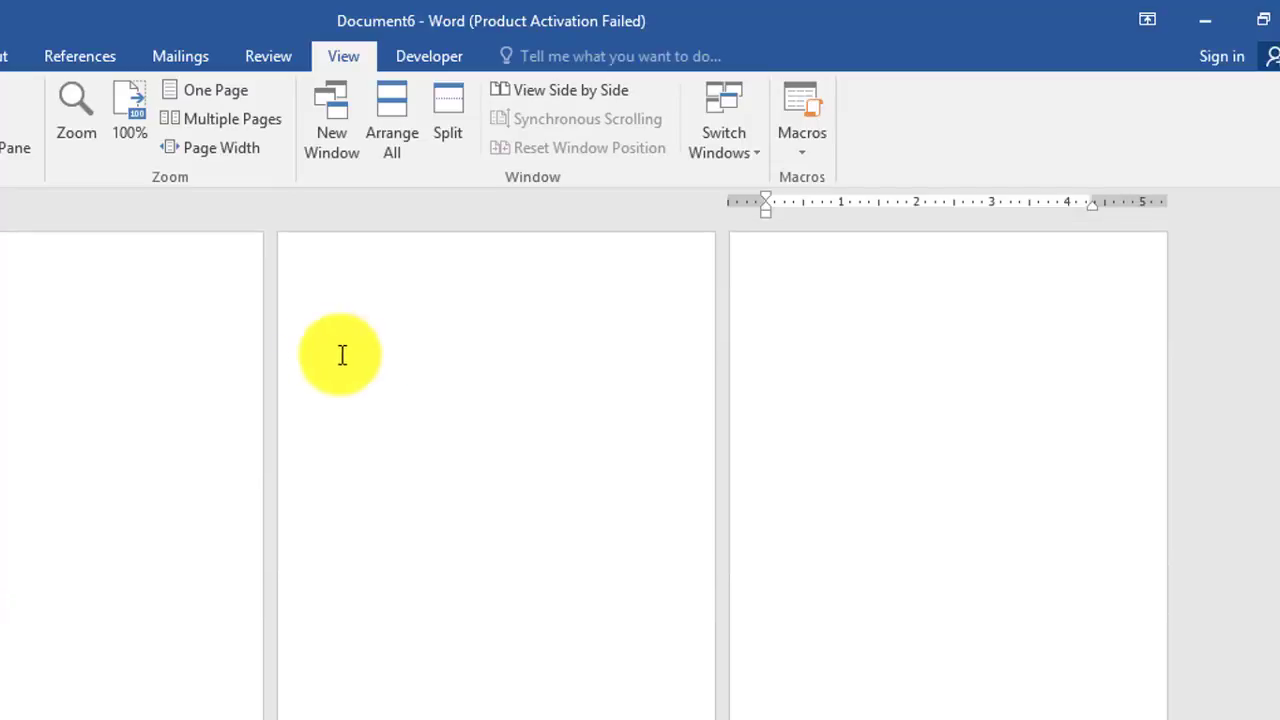
{"action": "left_click", "coordinate": [119, 295]}
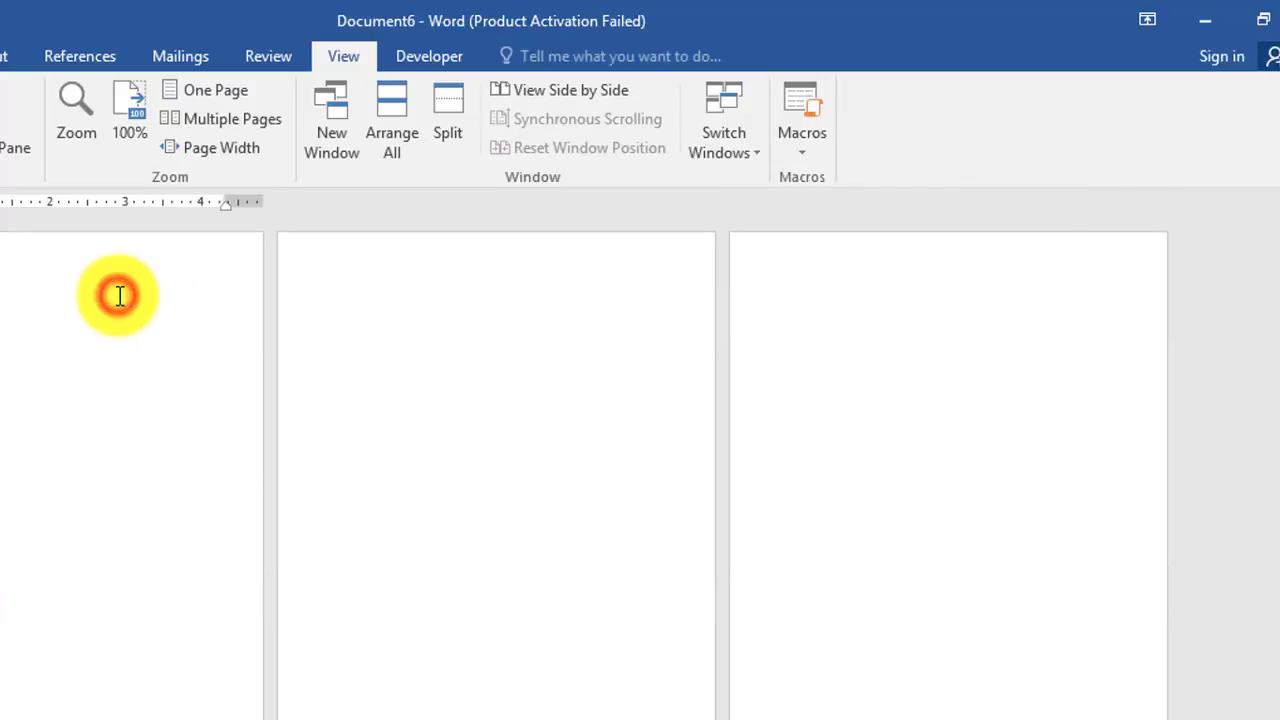
{"action": "left_click", "coordinate": [143, 125]}
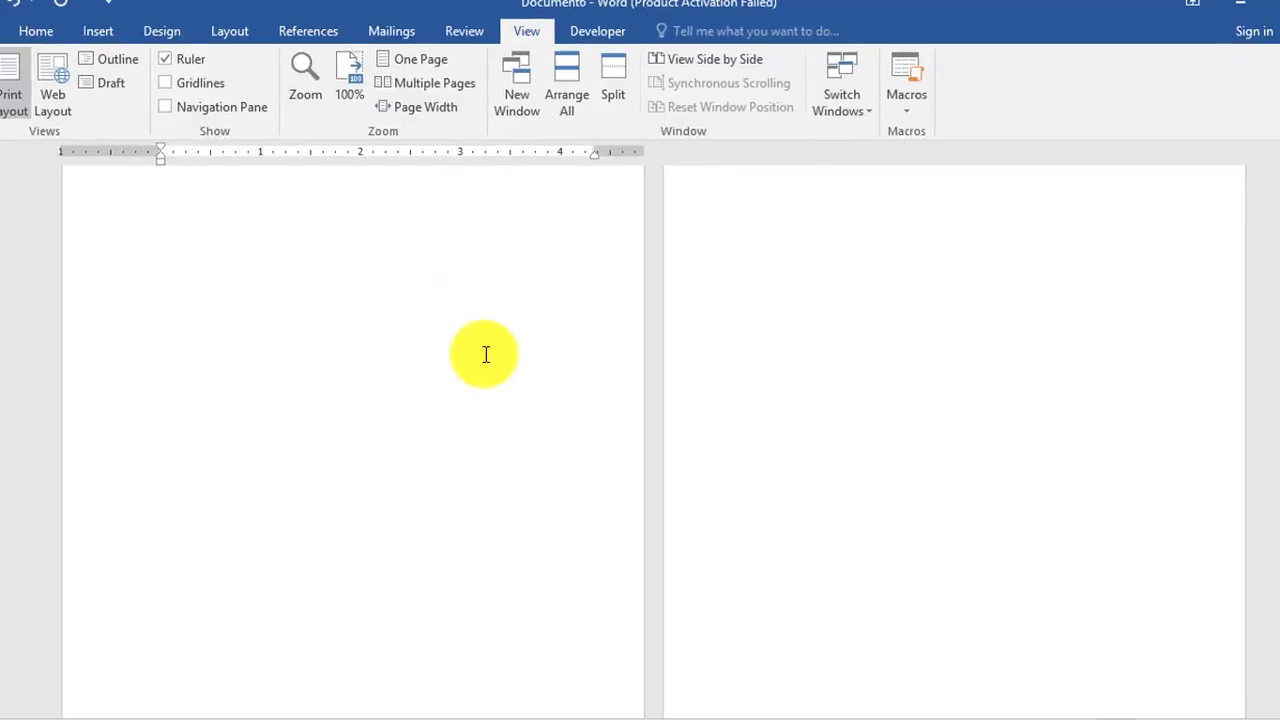
{"action": "left_click", "coordinate": [164, 259]}
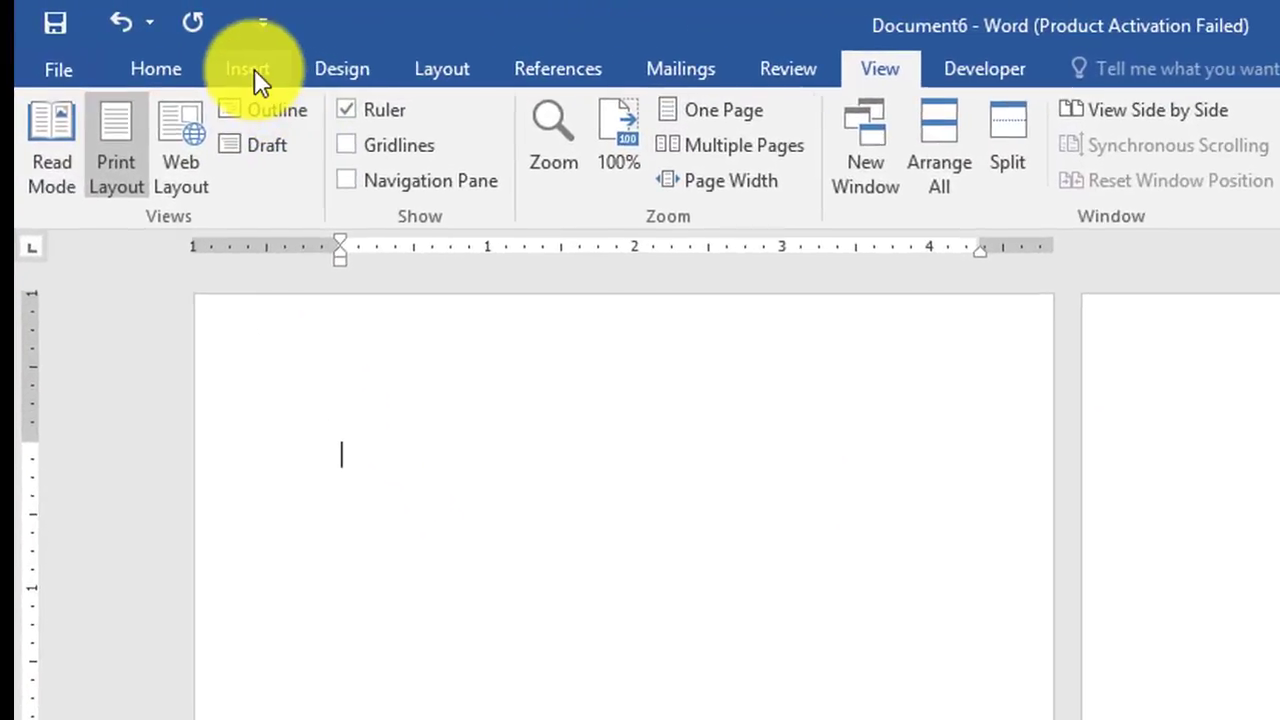
- Insert the Motion cover page and open the date picker on its [Year] field
{"action": "left_click", "coordinate": [250, 68]}
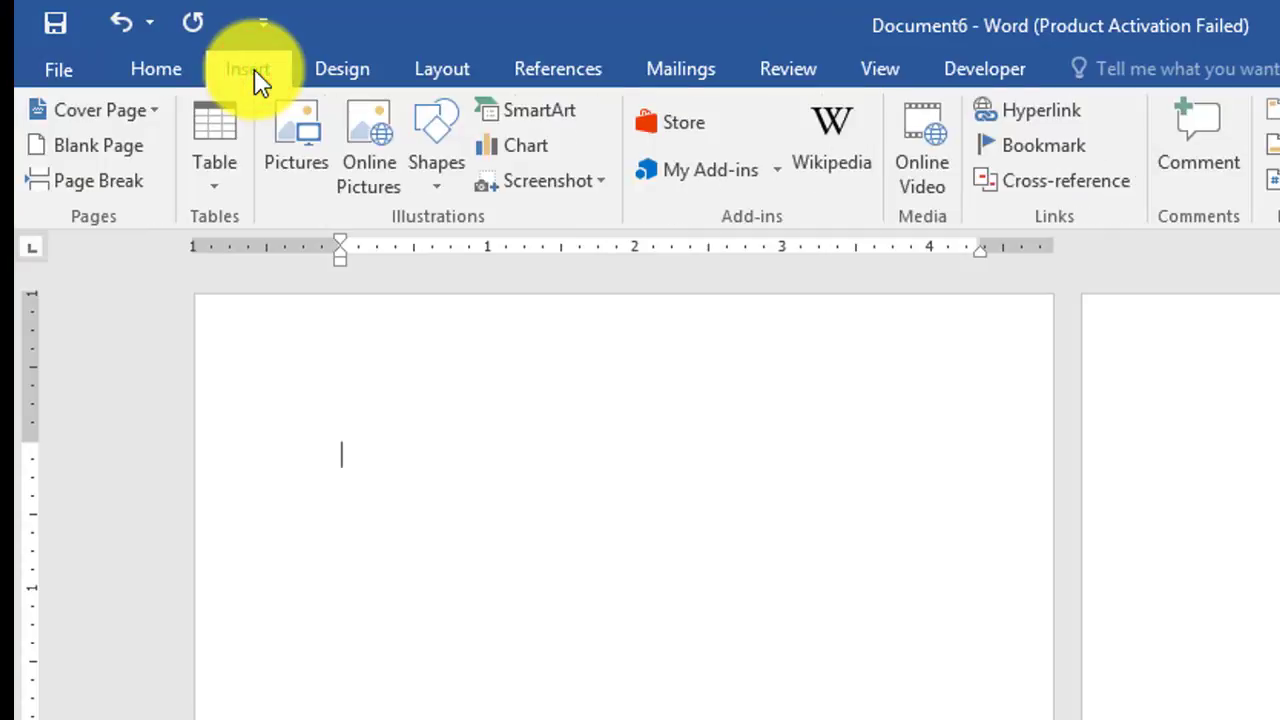
{"action": "left_click", "coordinate": [154, 110]}
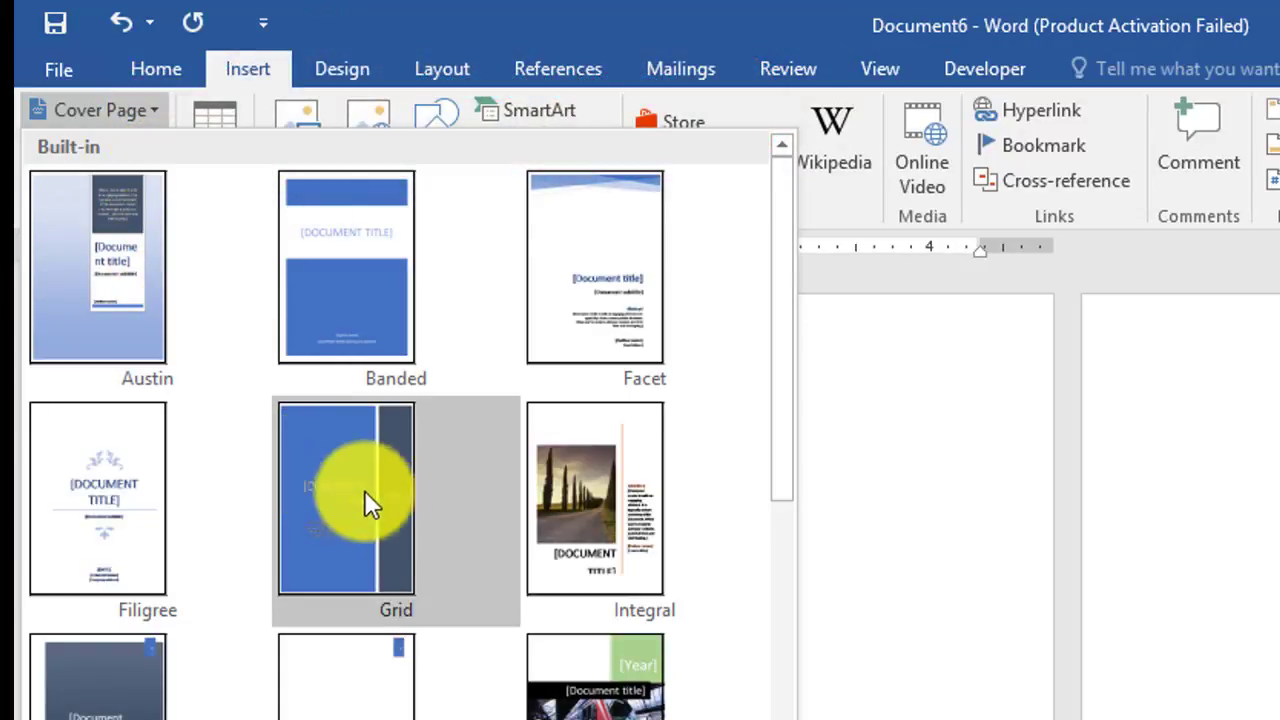
{"action": "left_click_drag", "start_coordinate": [778, 476], "coordinate": [770, 668]}
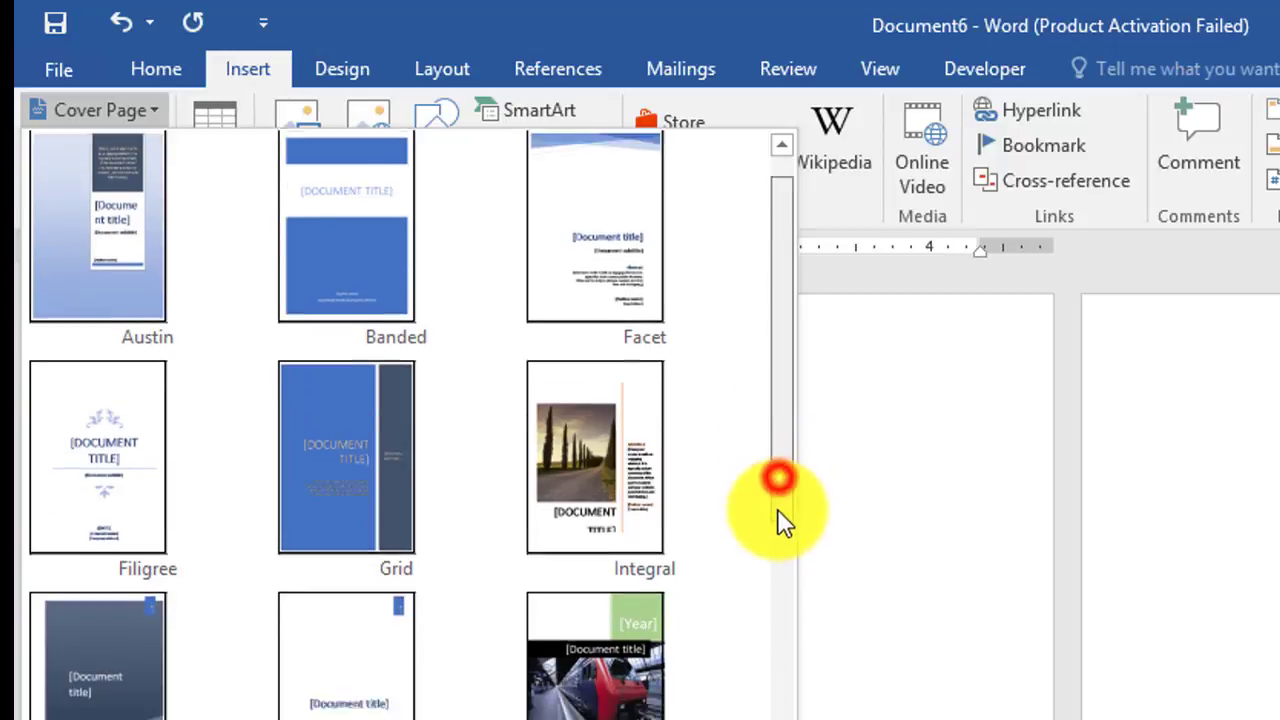
{"action": "scroll", "coordinate": [770, 668], "scroll_direction": "down", "scroll_amount": 3}
{"action": "scroll", "coordinate": [737, 700], "scroll_direction": "down", "scroll_amount": 2}
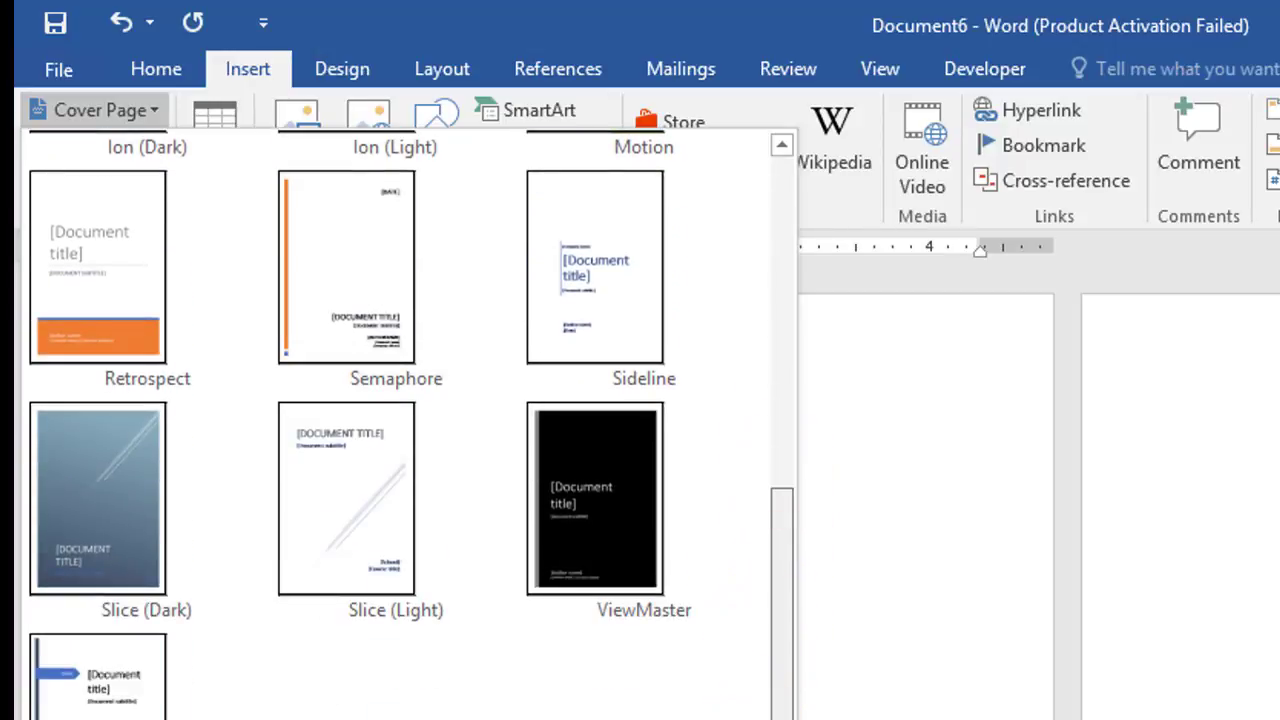
{"action": "left_click_drag", "start_coordinate": [790, 712], "coordinate": [833, 597]}
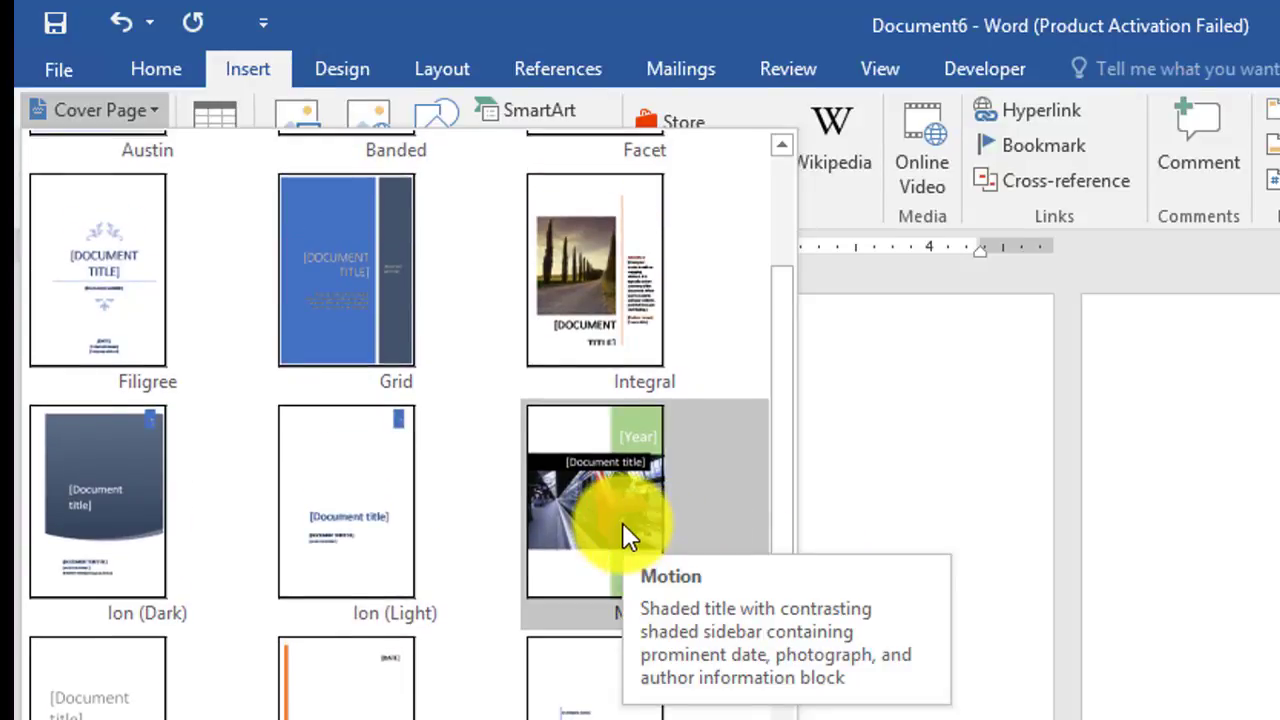
{"action": "left_click", "coordinate": [622, 522]}
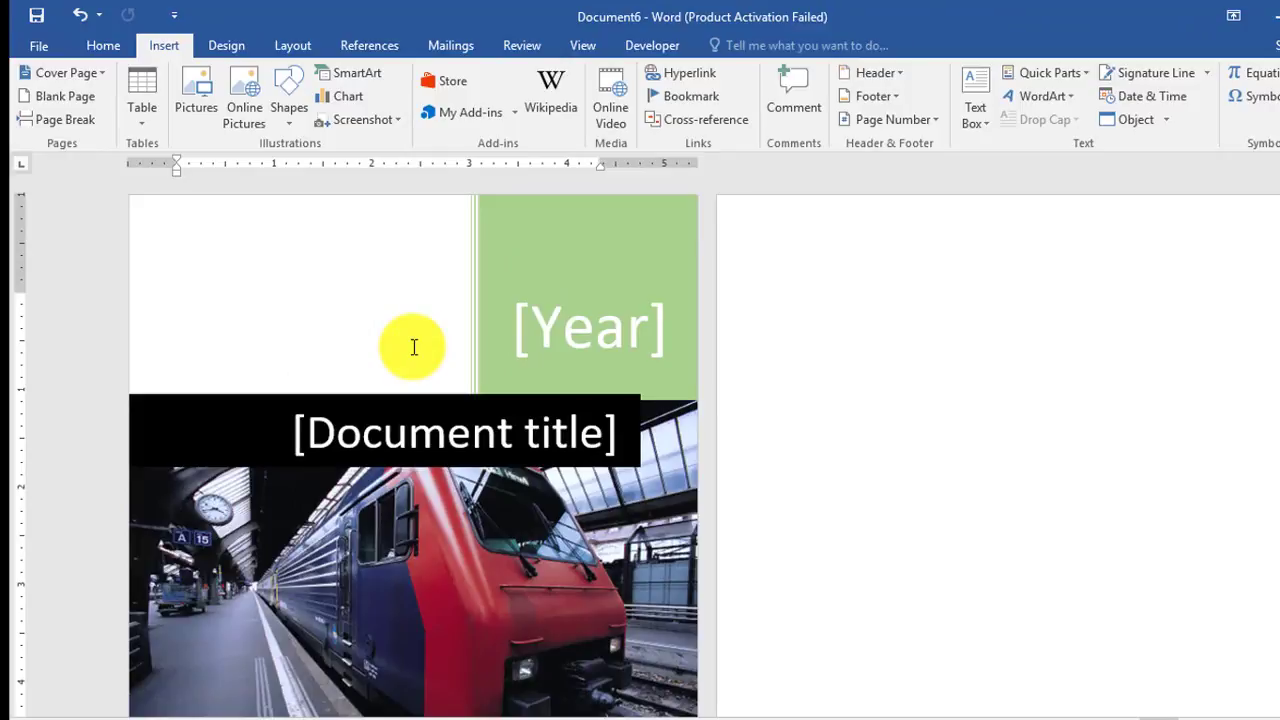
{"action": "left_click", "coordinate": [580, 327]}
{"action": "left_click", "coordinate": [685, 328]}
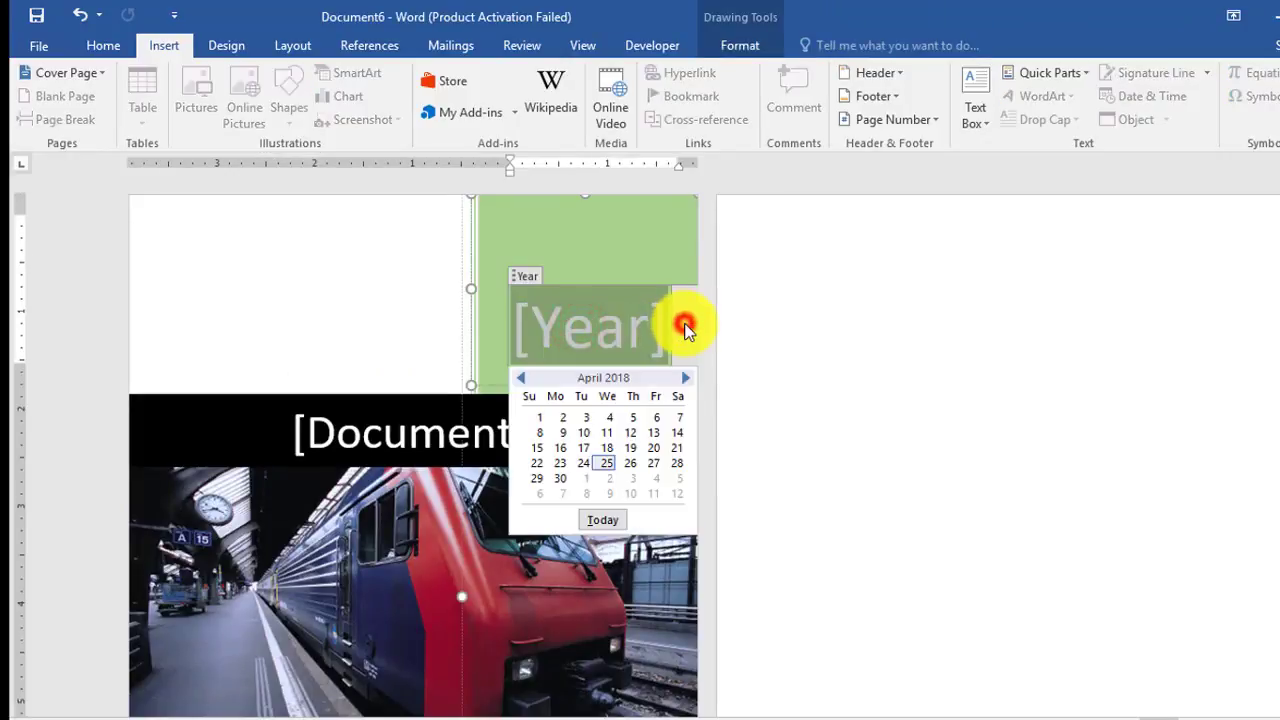
- Pick a 2018 date for the year and type 'Information Technology' as the title
{"action": "left_click", "coordinate": [605, 462]}
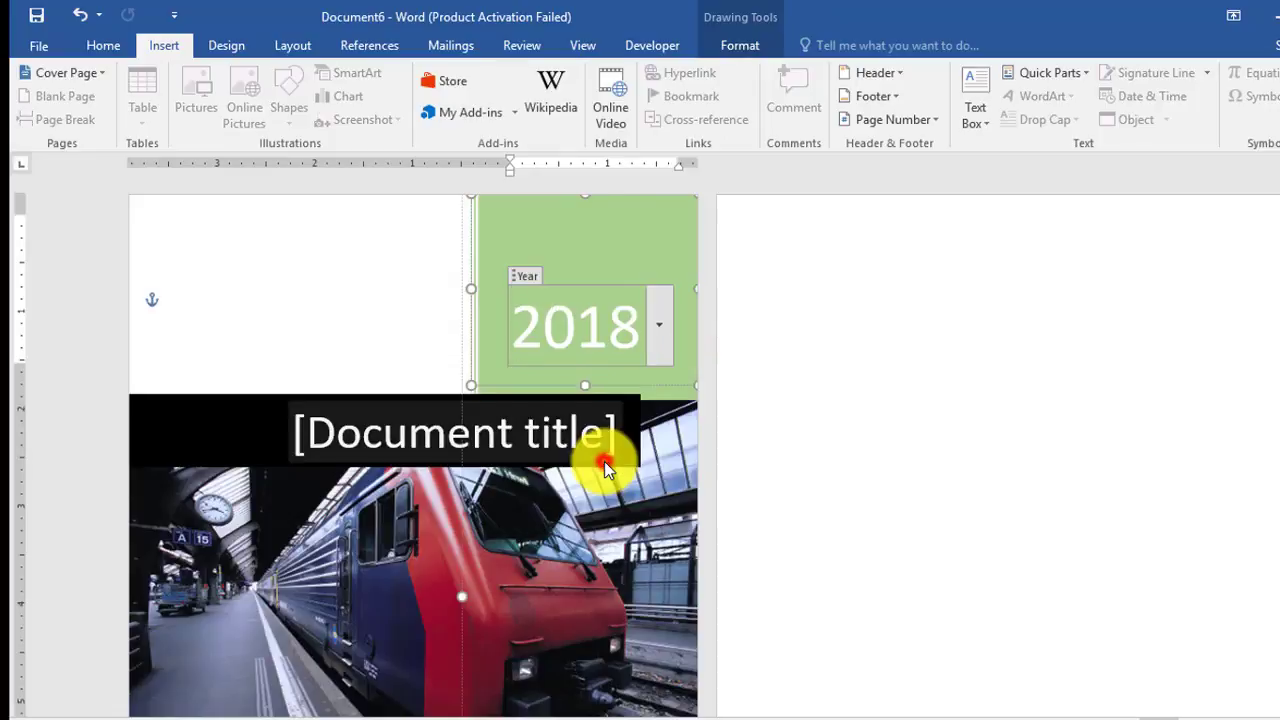
{"action": "scroll", "coordinate": [604, 461], "scroll_direction": "down", "scroll_amount": 2}
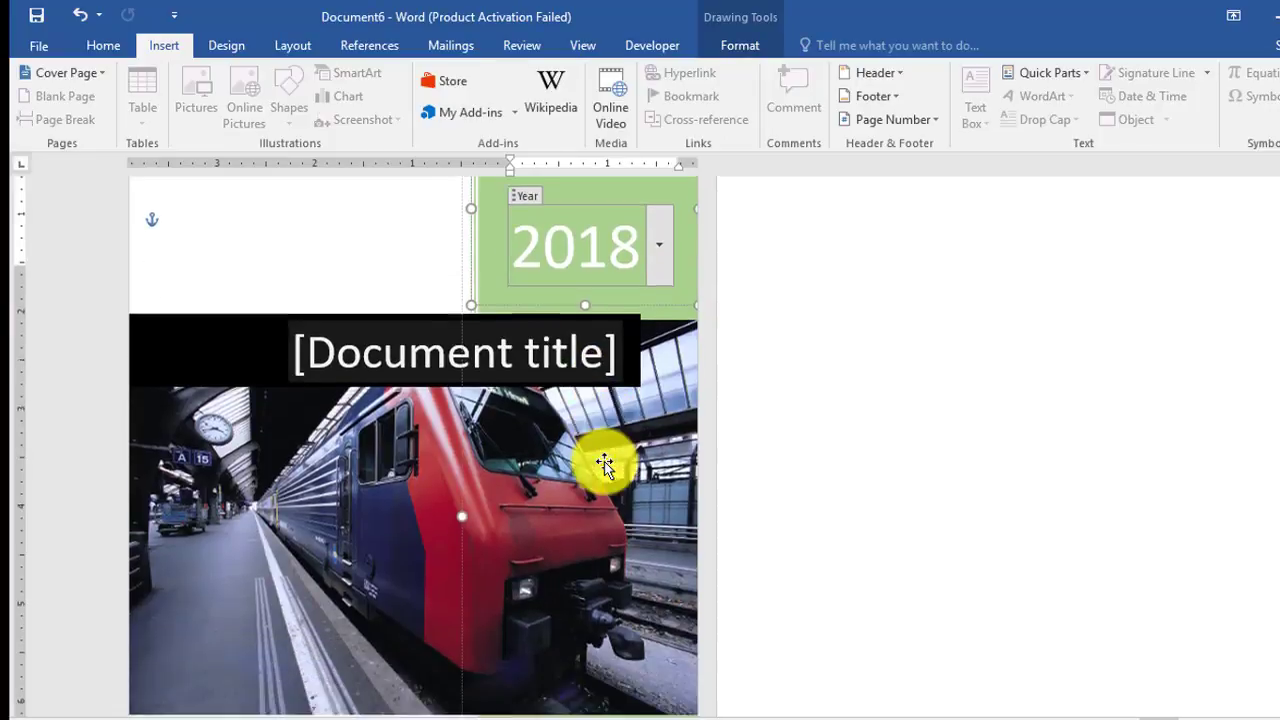
{"action": "left_click", "coordinate": [512, 346]}
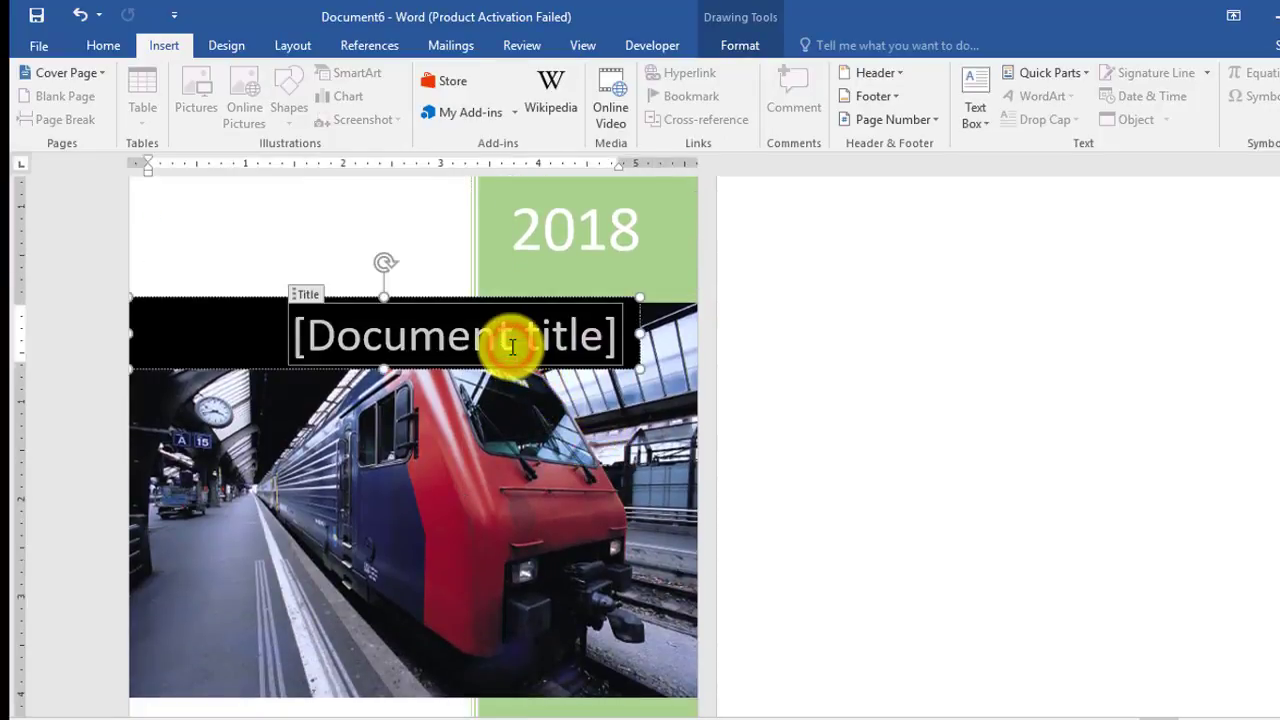
{"action": "type", "text": "In"}
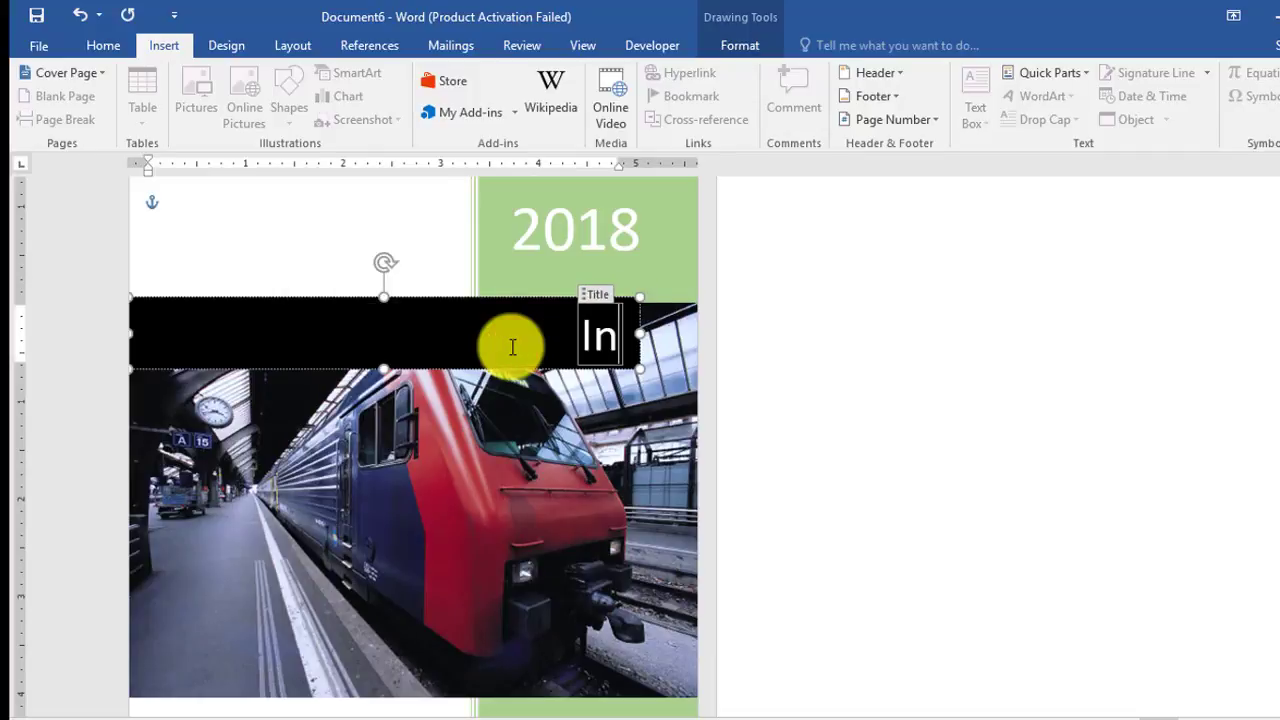
{"action": "type", "text": "forma"}
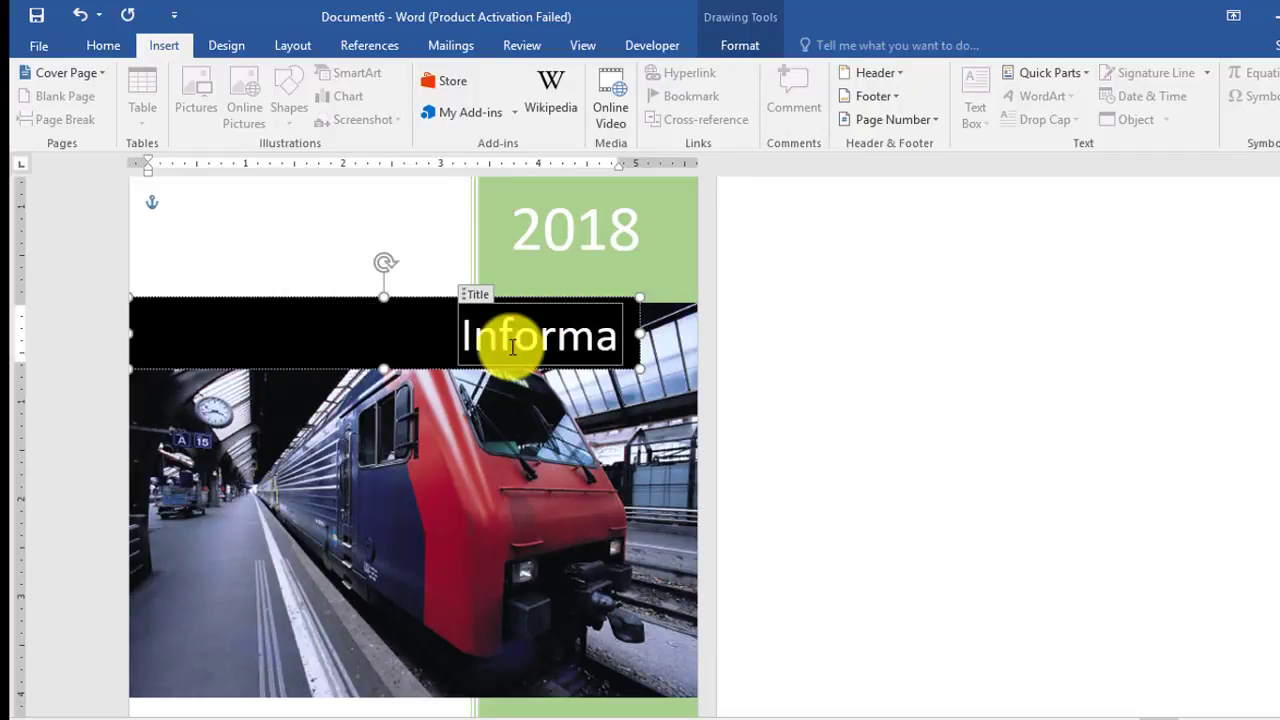
{"action": "type", "text": "tion Techn"}
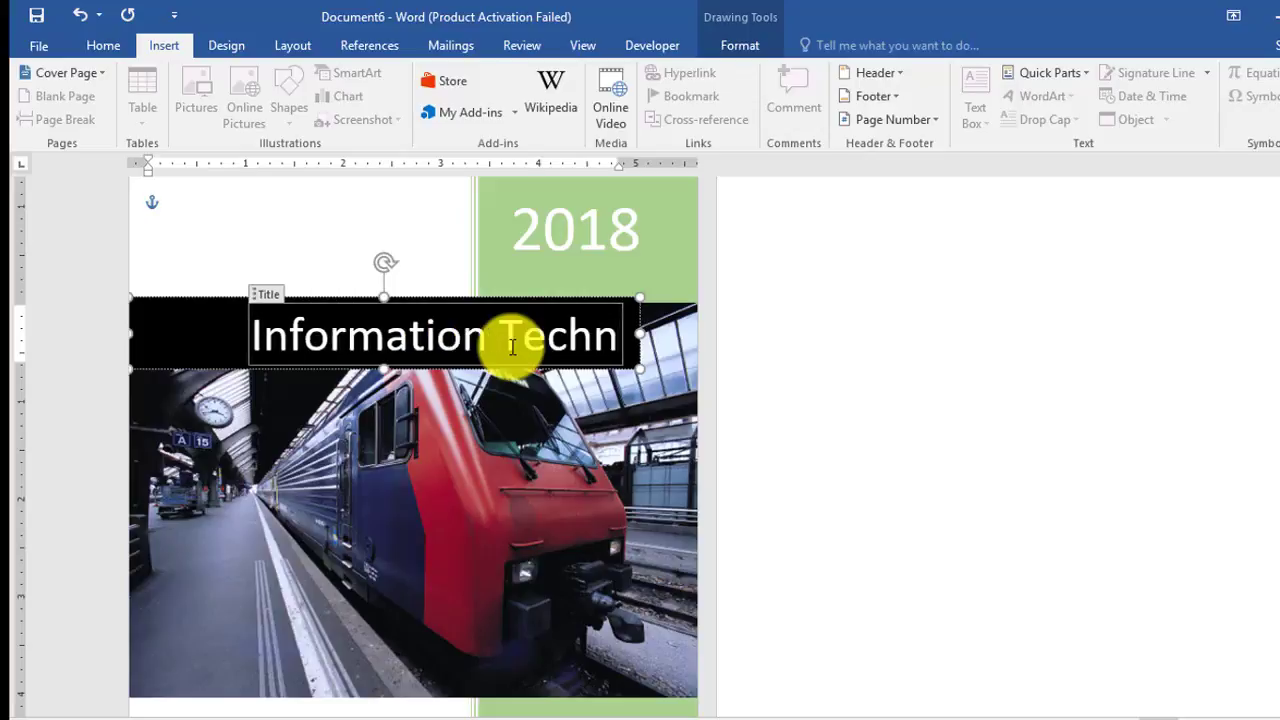
{"action": "type", "text": "ol"}
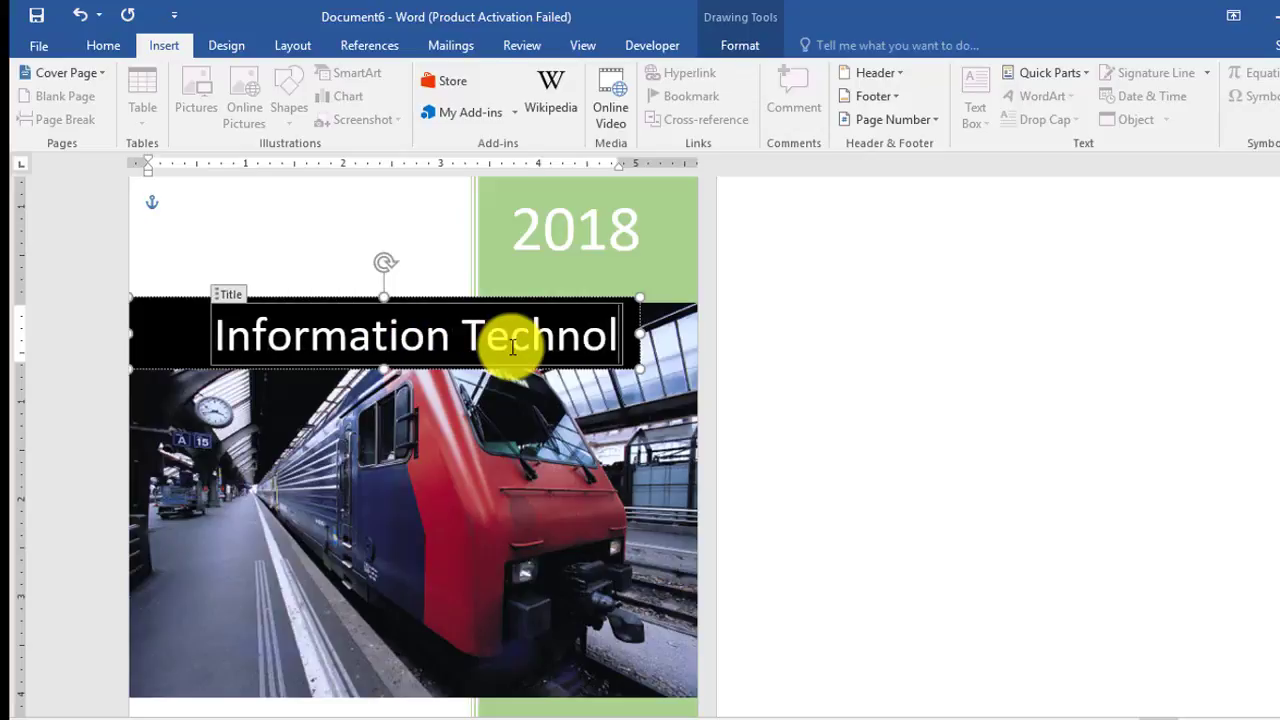
{"action": "type", "text": "ogy"}
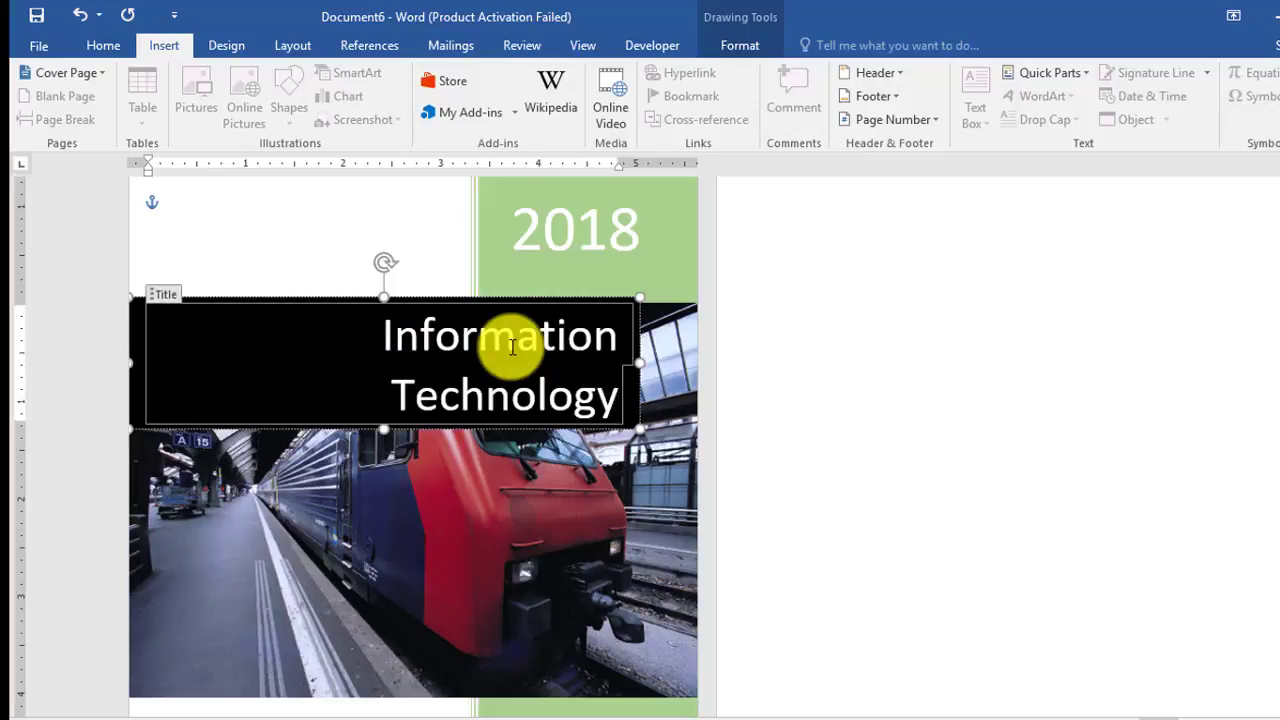
{"action": "left_click", "coordinate": [383, 333]}
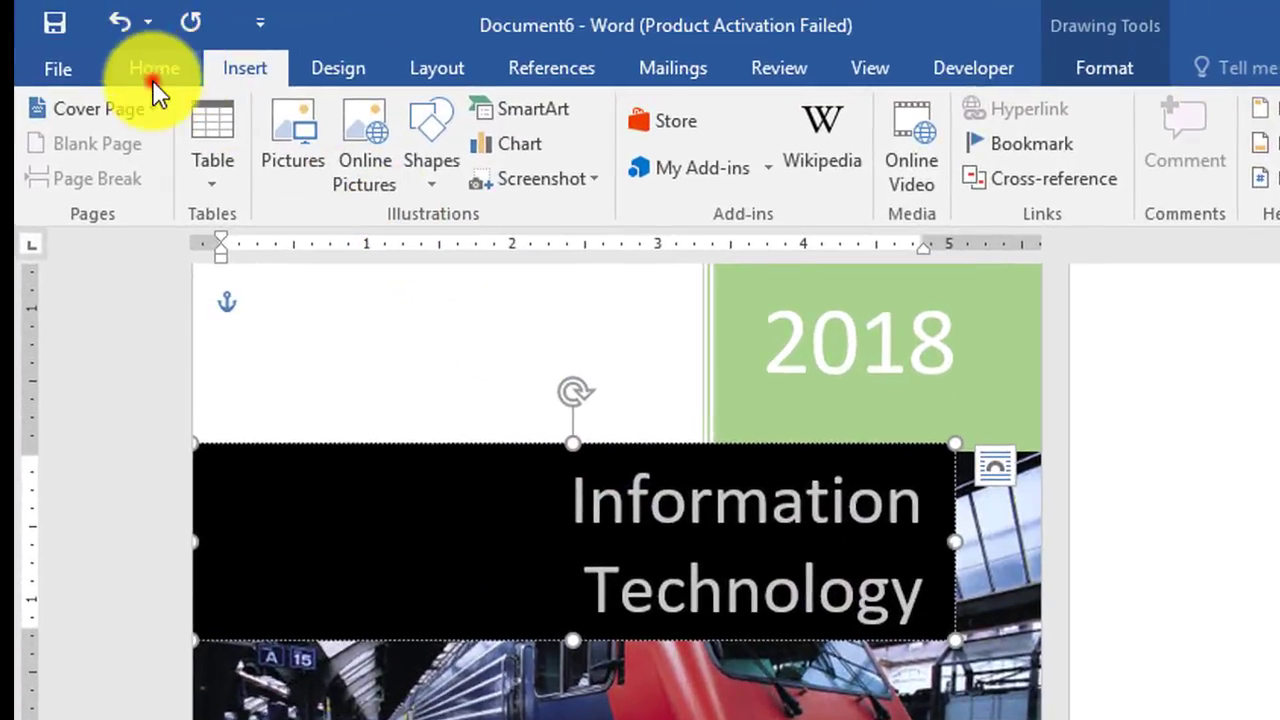
- Set the cover title's font size to 28
{"action": "left_click", "coordinate": [155, 80]}
{"action": "left_click", "coordinate": [456, 122]}
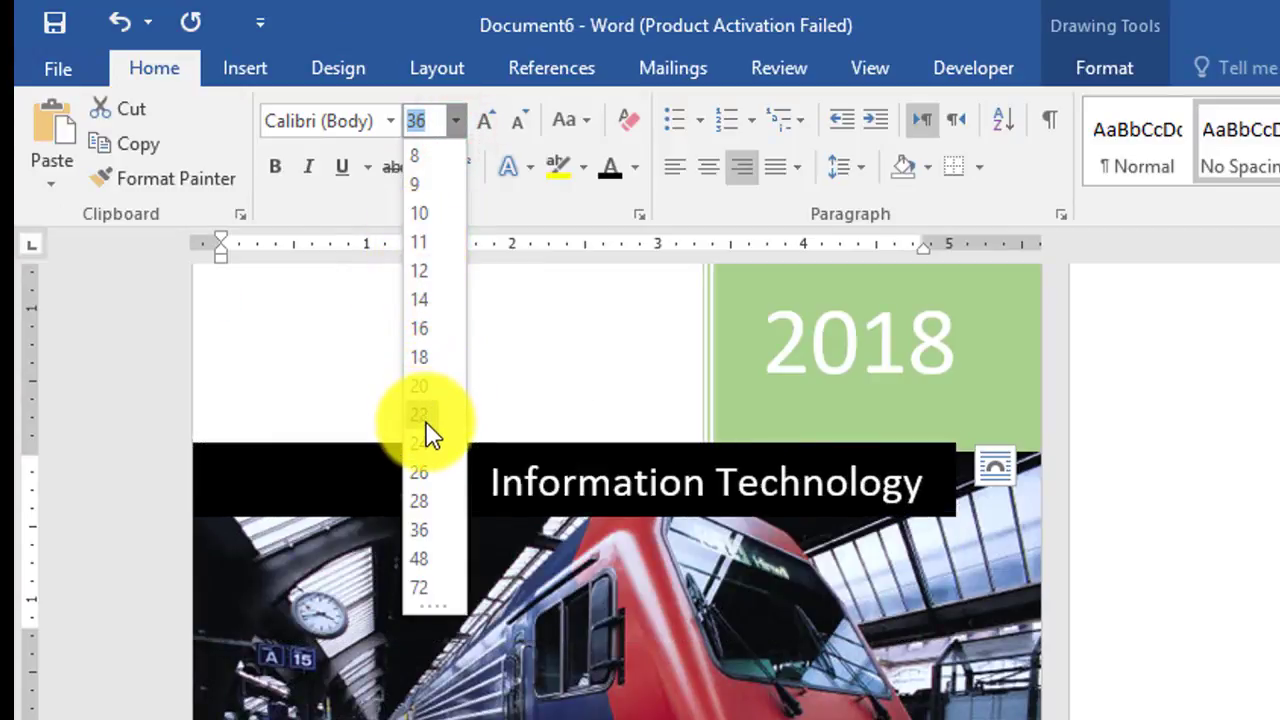
{"action": "left_click", "coordinate": [435, 500]}
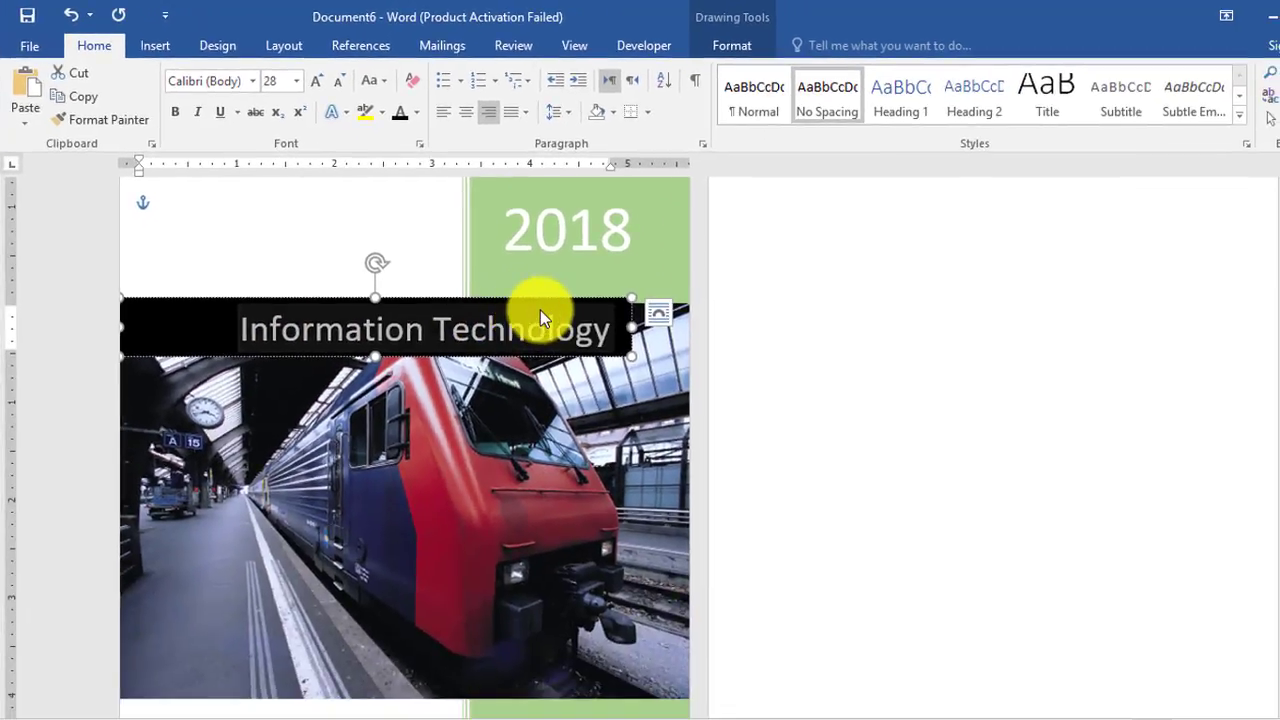
{"action": "left_click", "coordinate": [540, 314]}
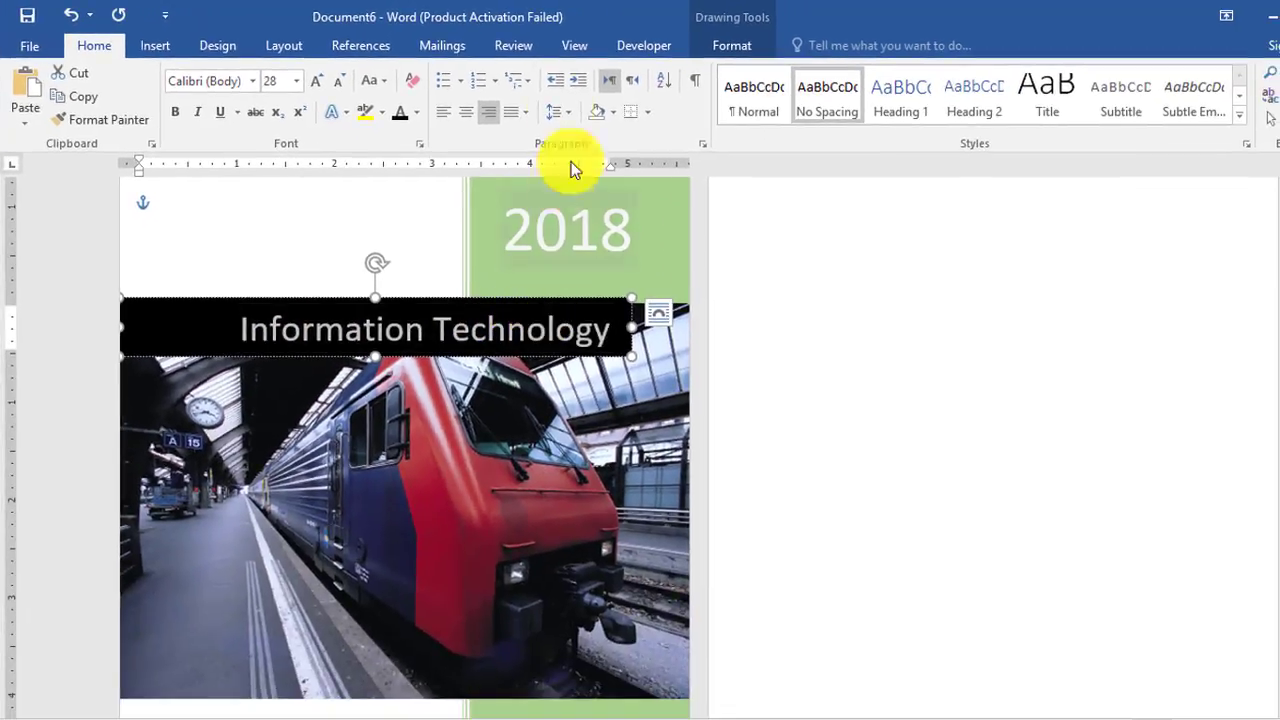
- Apply the blue style from the Shape Styles gallery to the title bar
{"action": "left_click", "coordinate": [729, 41]}
{"action": "left_click", "coordinate": [442, 116]}
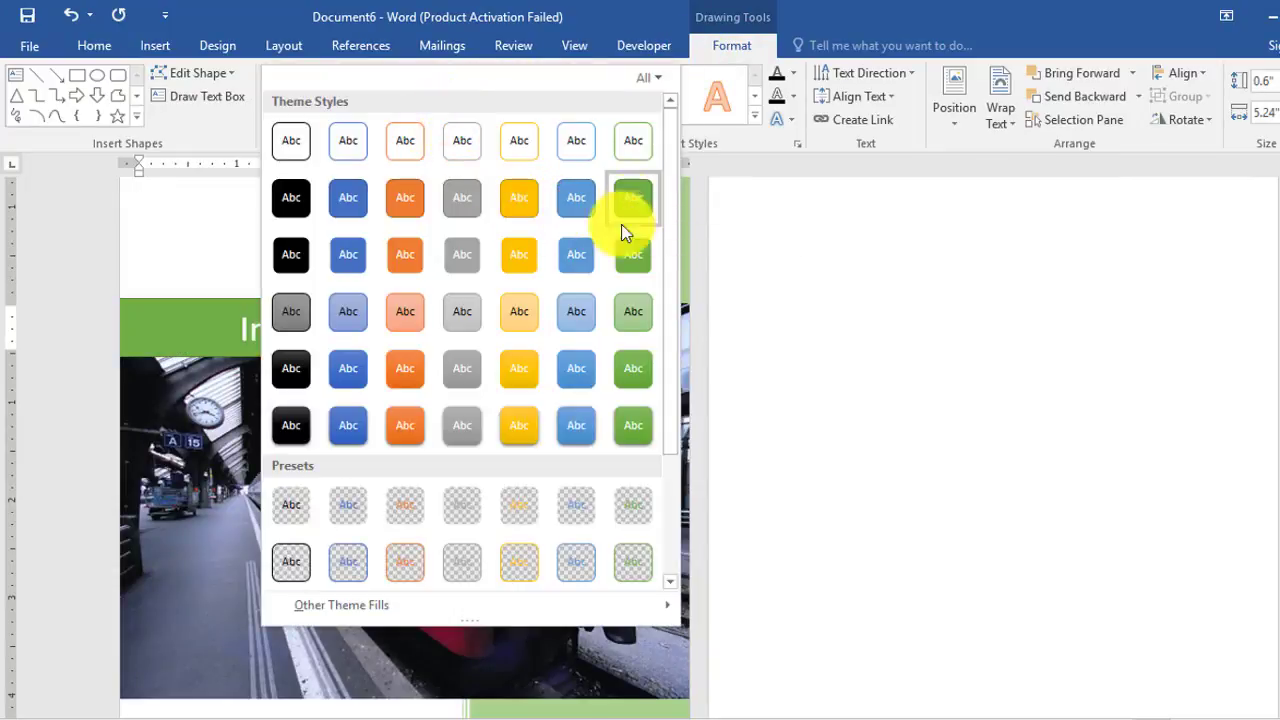
{"action": "left_click", "coordinate": [353, 365]}
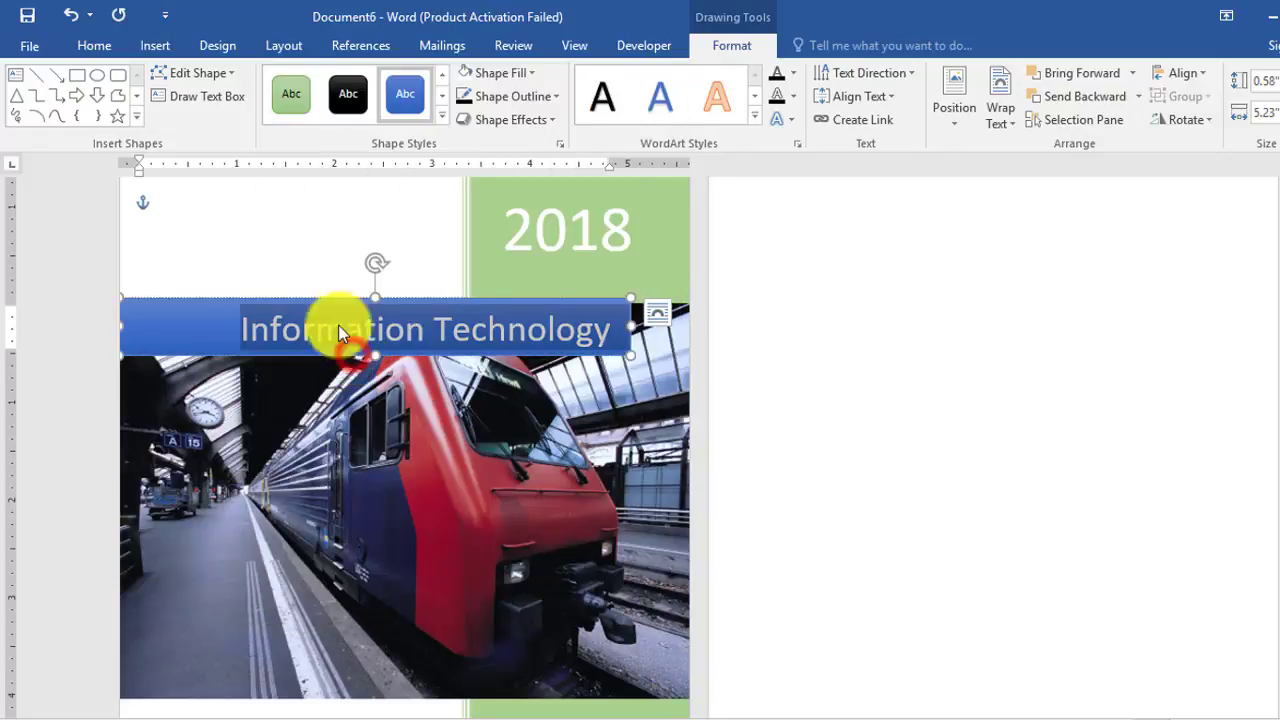
{"action": "left_click", "coordinate": [295, 241]}
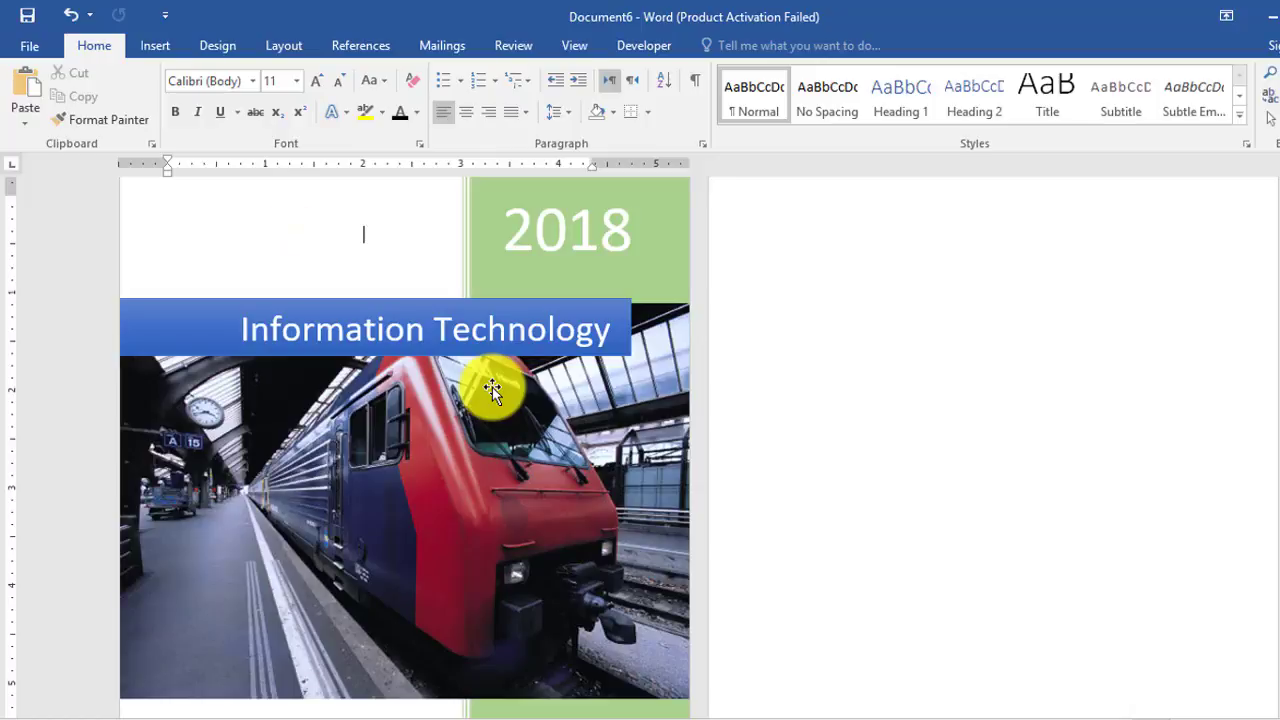
- Fill the cover's company name field with 'Yadonline training Academy'
{"action": "scroll", "coordinate": [492, 387], "scroll_direction": "down", "scroll_amount": 3}
{"action": "scroll", "coordinate": [492, 387], "scroll_direction": "up", "scroll_amount": 5}
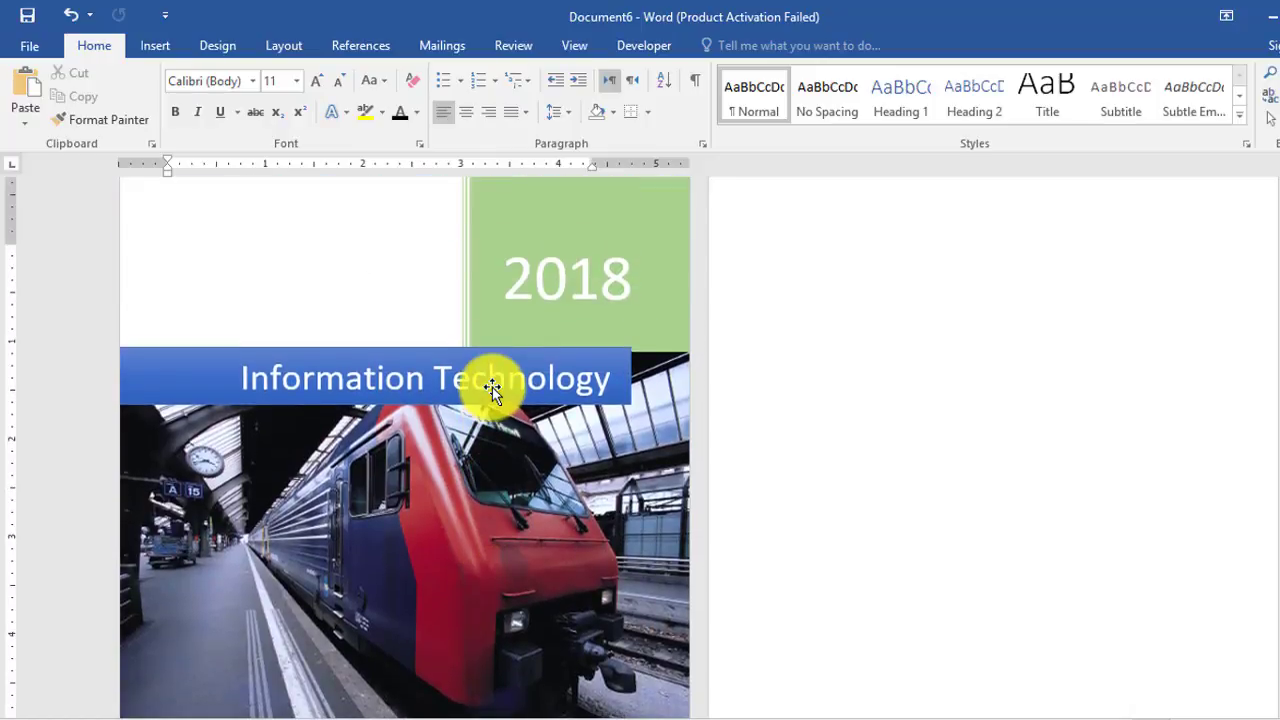
{"action": "scroll", "coordinate": [492, 387], "scroll_direction": "down", "scroll_amount": 6}
{"action": "scroll", "coordinate": [492, 387], "scroll_direction": "down", "scroll_amount": 3}
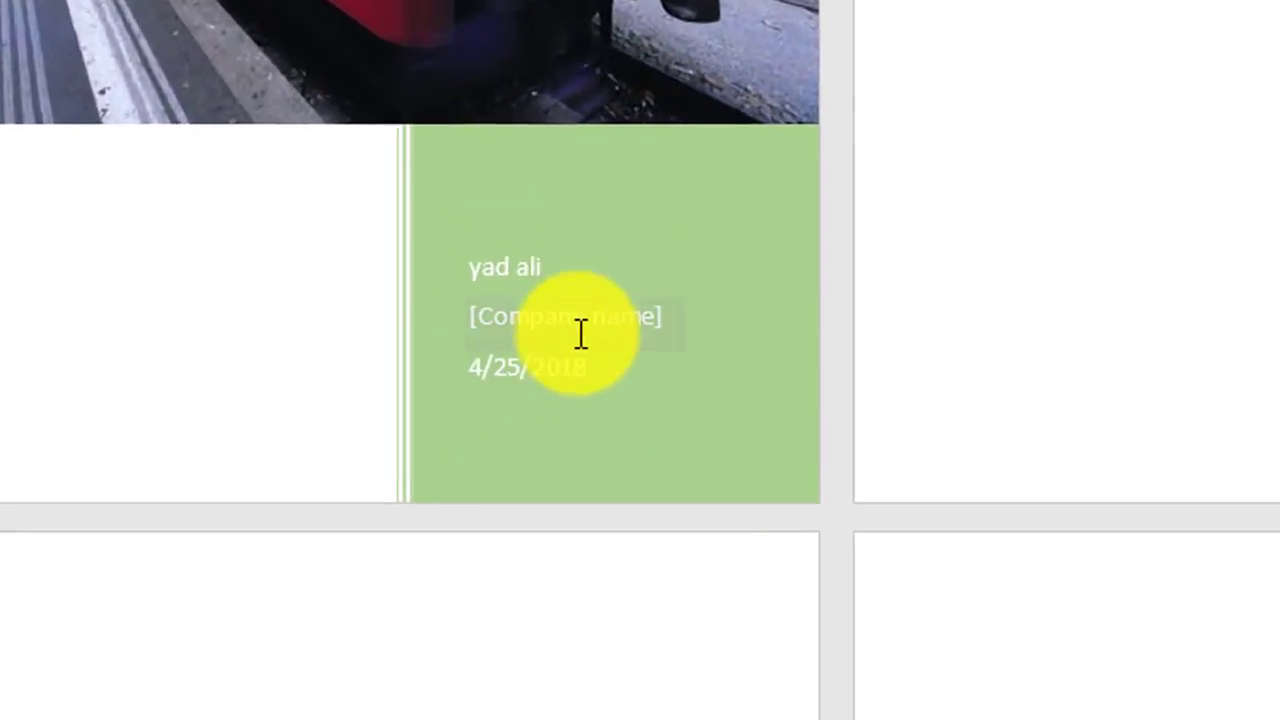
{"action": "left_click", "coordinate": [558, 474]}
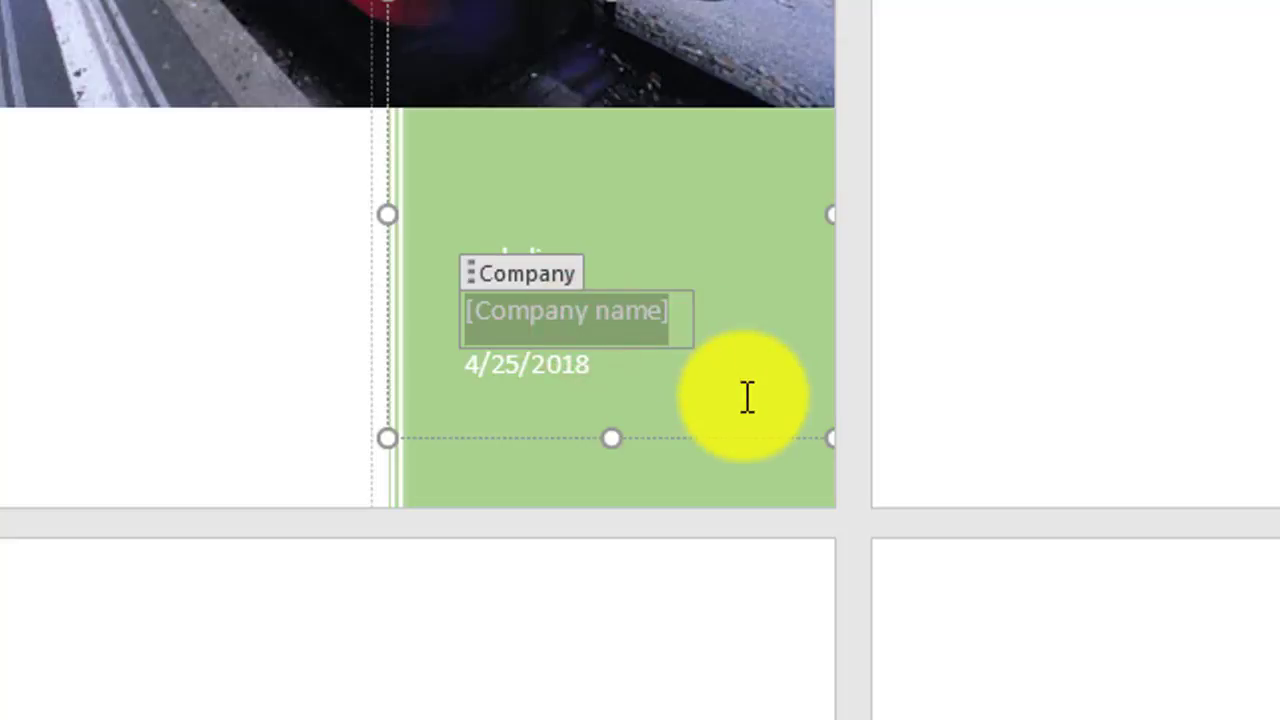
{"action": "type", "text": "Yadonline training Acad"}
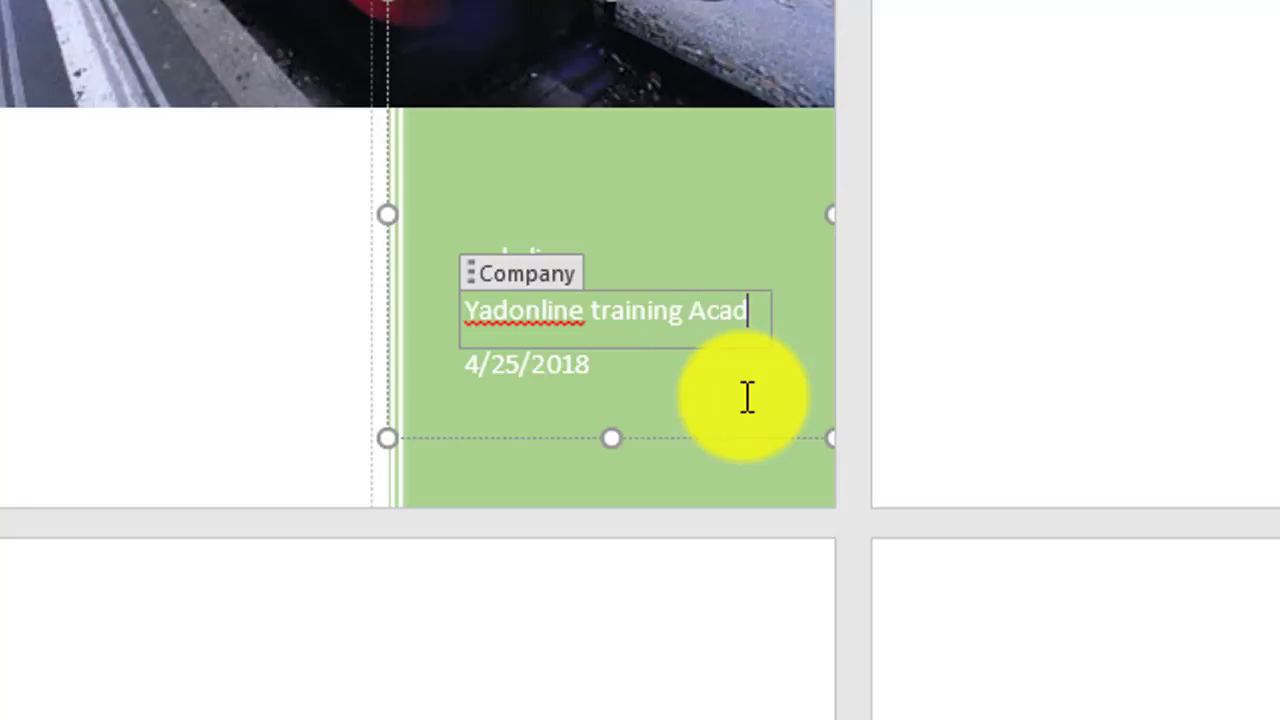
{"action": "type", "text": "emy"}
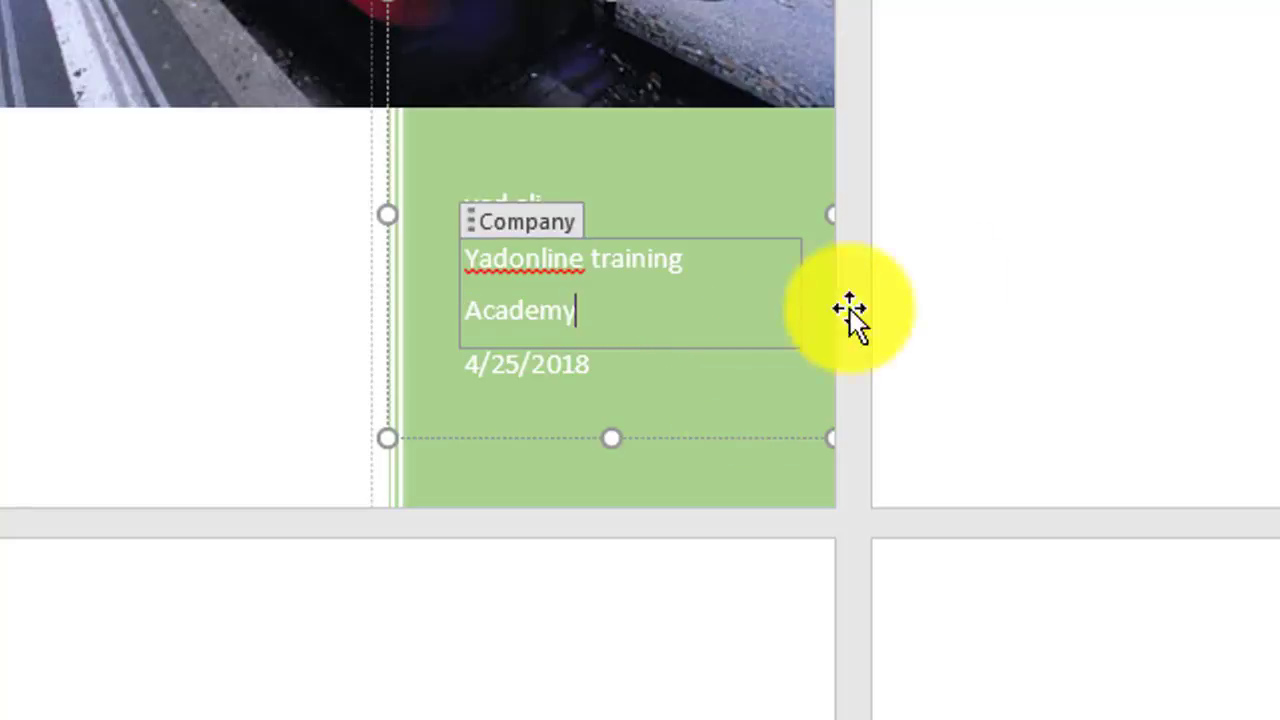
{"action": "left_click", "coordinate": [1071, 214]}
{"action": "scroll", "coordinate": [690, 255], "scroll_direction": "up", "scroll_amount": 2}
{"action": "scroll", "coordinate": [628, 269], "scroll_direction": "up", "scroll_amount": 5}
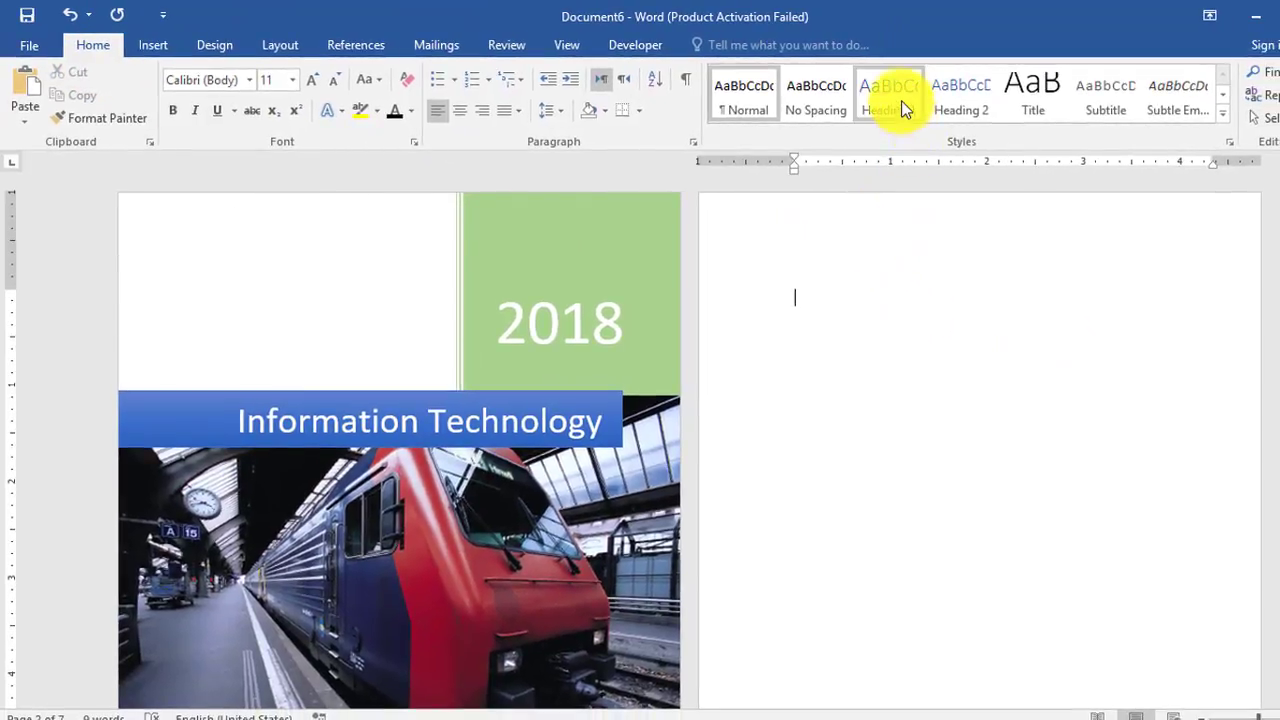
- Paste the copied list on page 2 and make 'What is information technology?' a Heading 1
{"action": "left_click", "coordinate": [902, 104]}
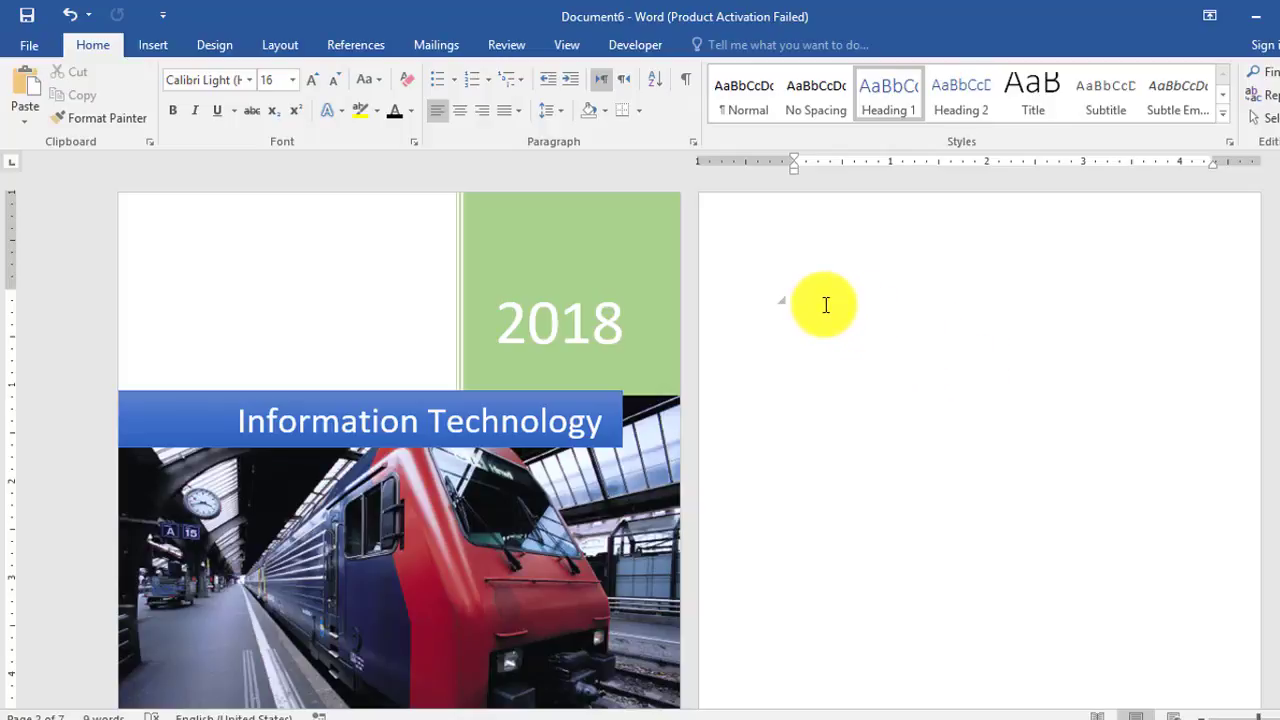
{"action": "type", "text": "What is information technology? To merge the computer and communication system is called information technology. The exchange of ideas and information. Manages the company' computer and data assets. A broad term used to refer to any form of technology used to create, transfer, or store information in all it's various forms (text, images, sound, multimedia files). In actuality, information technology is the use of computers and software to manage information. In some companies, this is referred to as Management Information Services (or MIS) or simply as Information Services (or IS)."}
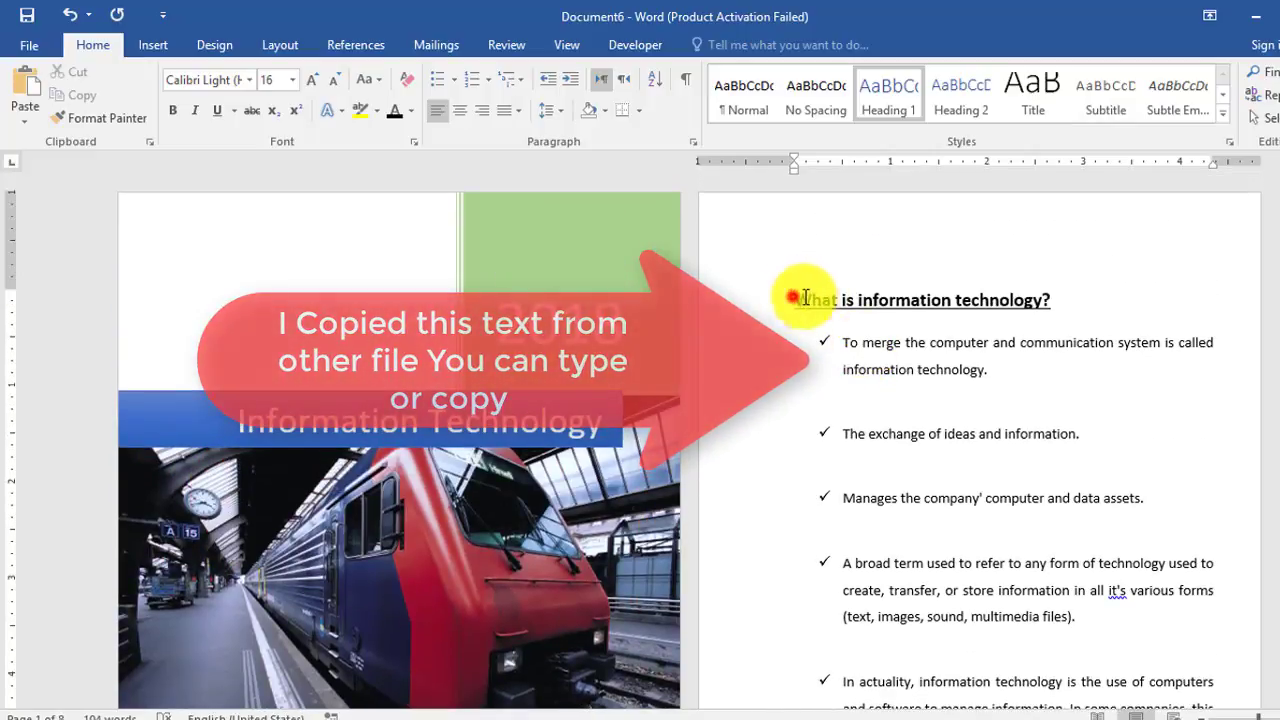
{"action": "left_click_drag", "start_coordinate": [795, 298], "coordinate": [1052, 296]}
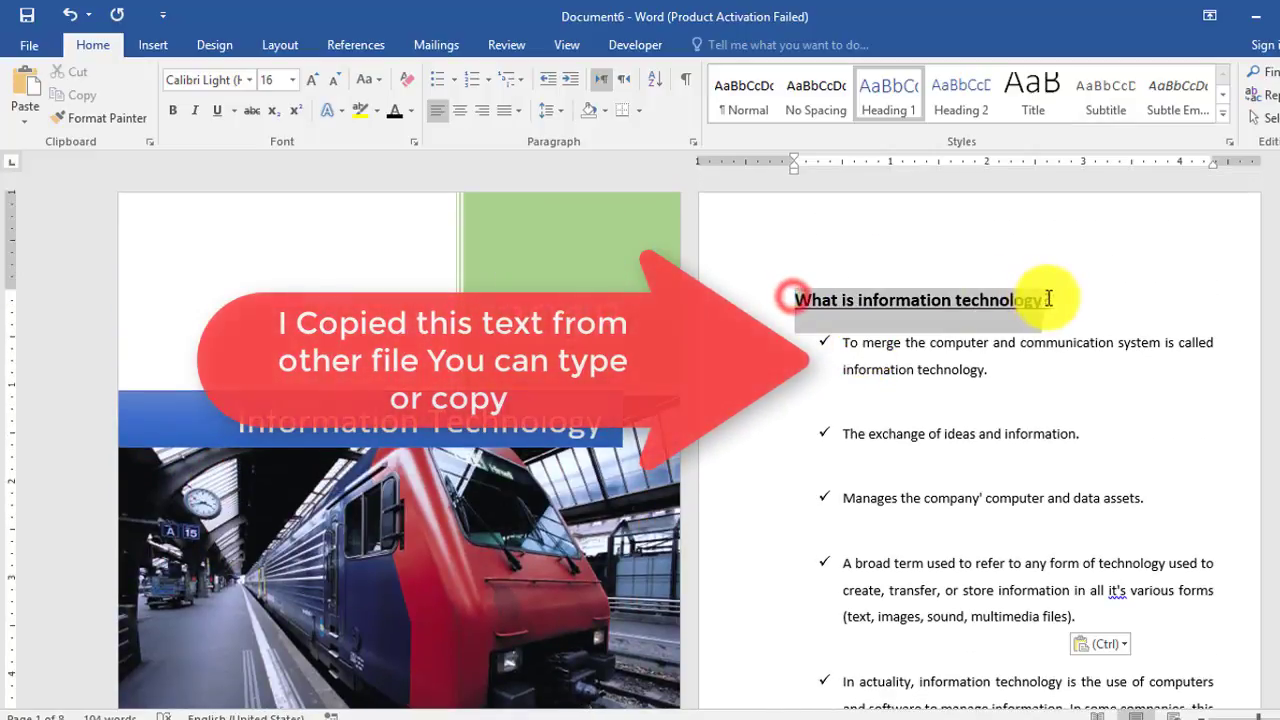
{"action": "left_click", "coordinate": [889, 98]}
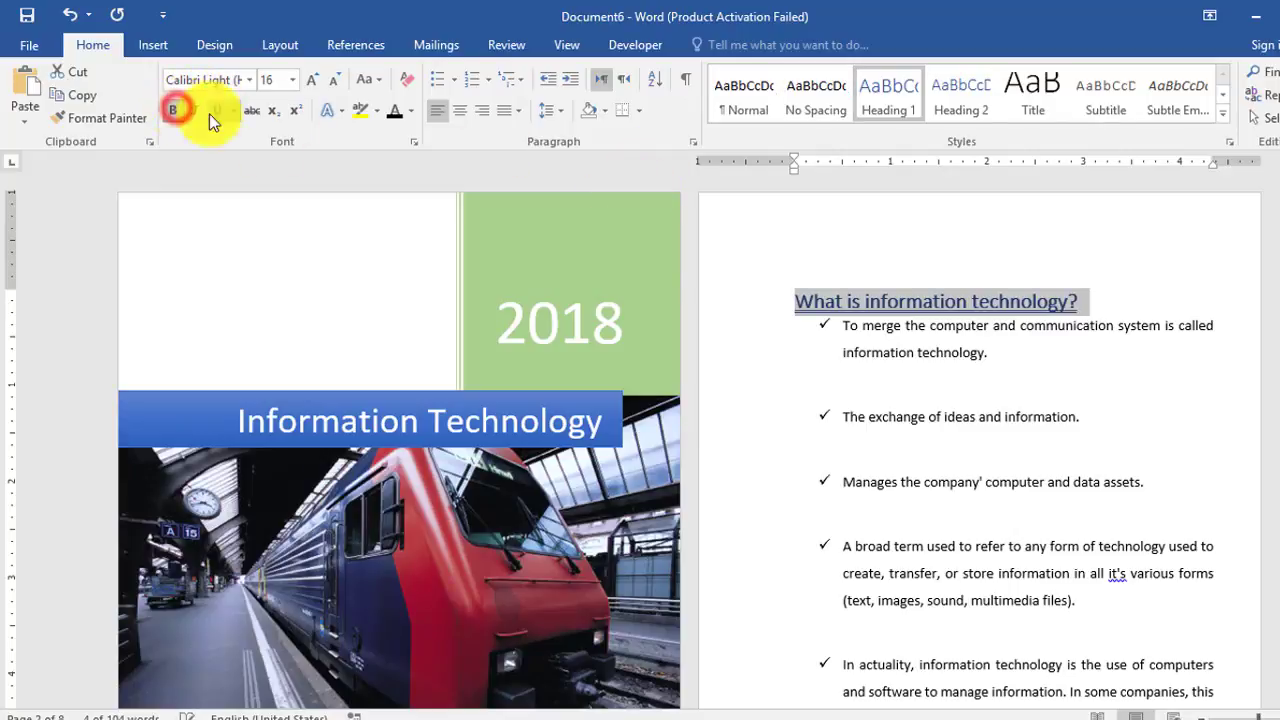
- Delete the blank lines around the first, Manages and In actuality bullets
{"action": "left_click", "coordinate": [938, 384]}
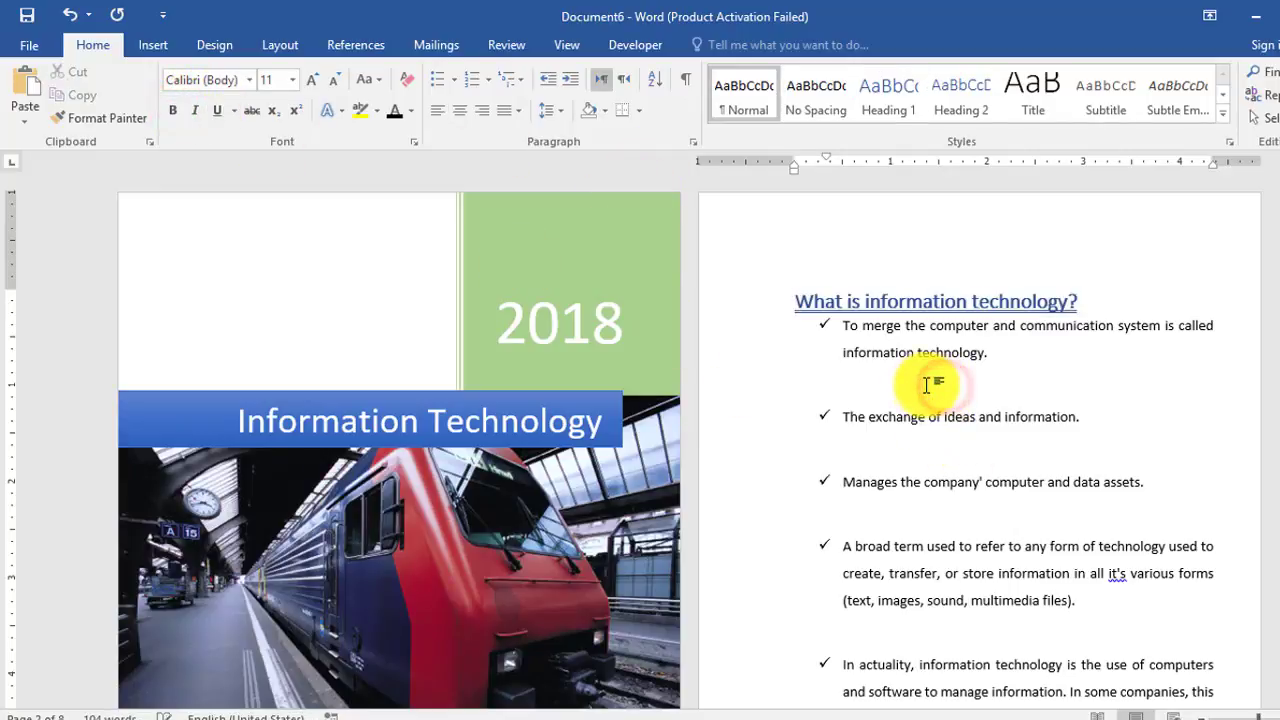
{"action": "key", "text": "BackSpace"}
{"action": "key", "text": "BackSpace"}
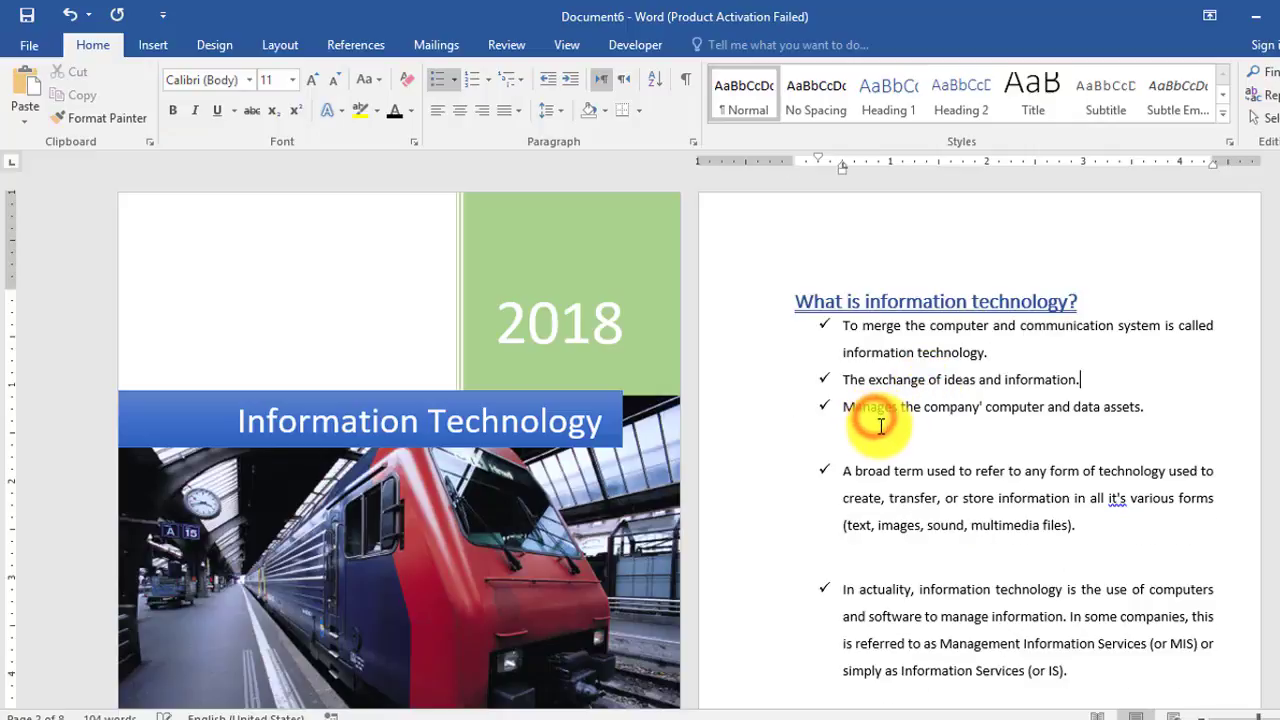
{"action": "left_click", "coordinate": [866, 434]}
{"action": "key", "text": "BackSpace"}
{"action": "left_click", "coordinate": [848, 514]}
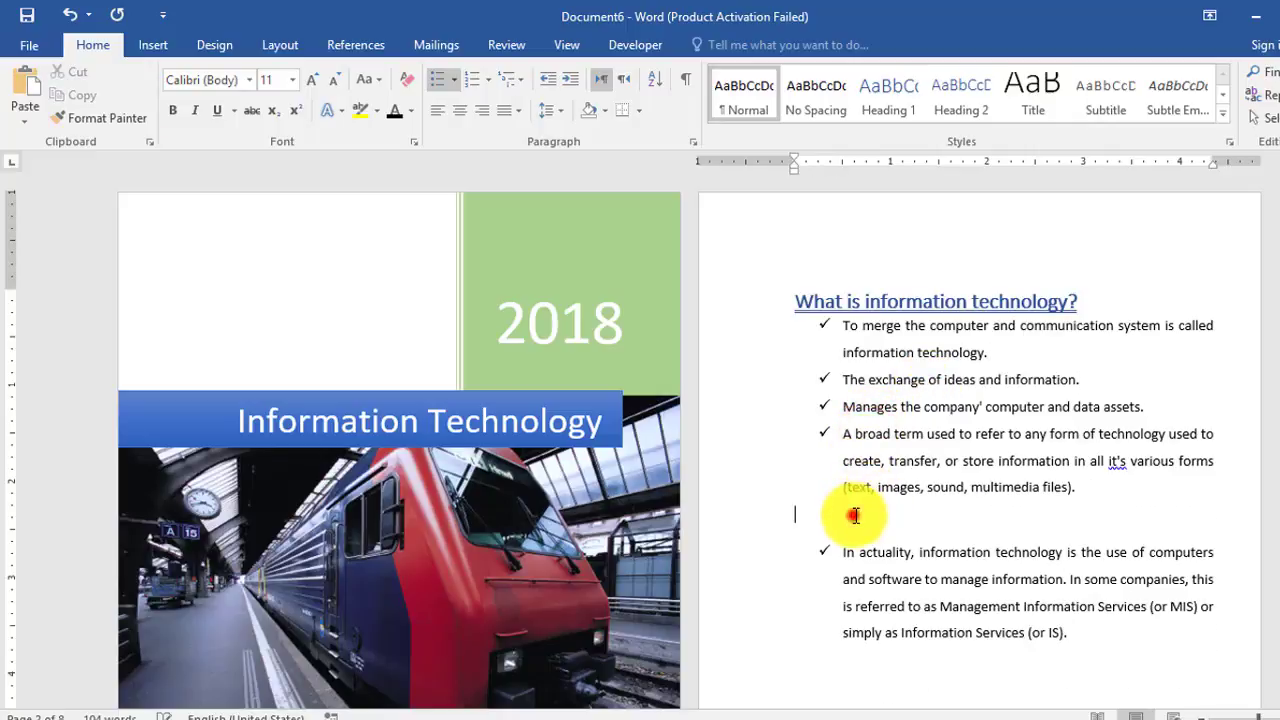
{"action": "key", "text": "BackSpace"}
{"action": "scroll", "coordinate": [872, 530], "scroll_direction": "down", "scroll_amount": 1}
{"action": "scroll", "coordinate": [871, 526], "scroll_direction": "down", "scroll_amount": 2}
{"action": "scroll", "coordinate": [855, 535], "scroll_direction": "up", "scroll_amount": 3}
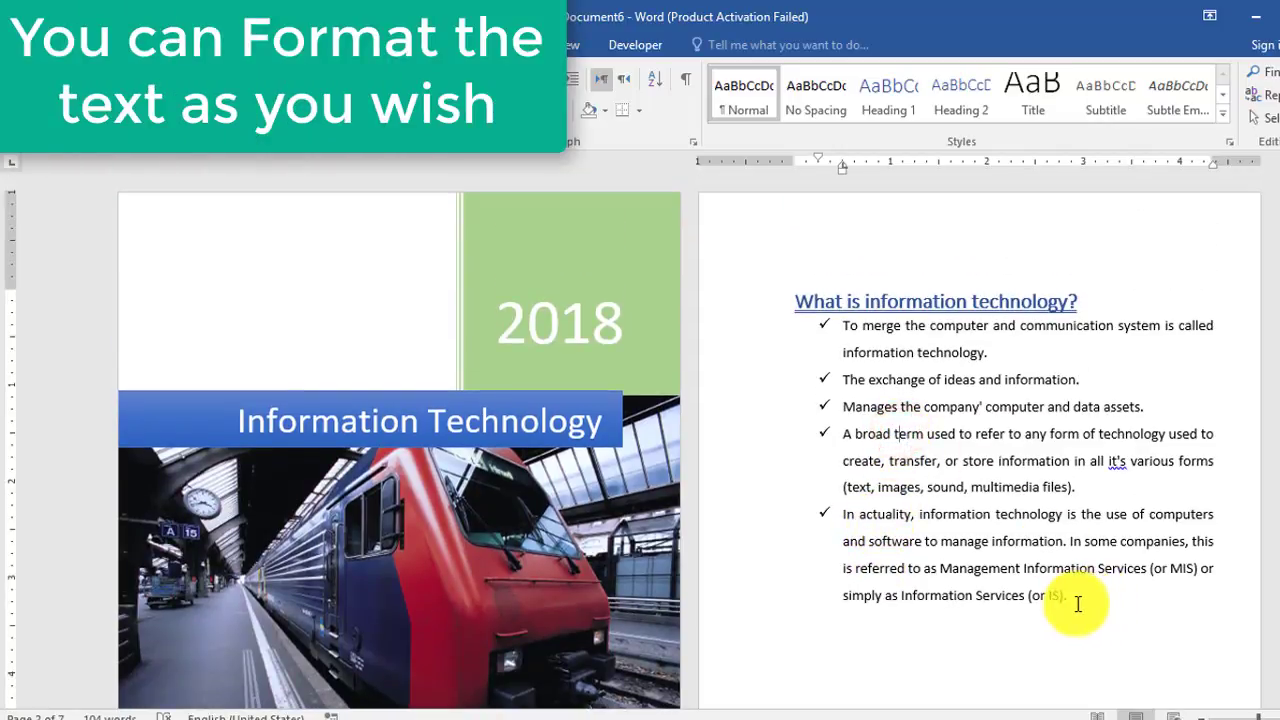
- Tidy the line under the heading and remove the empty line after the last bullet
{"action": "left_click_drag", "start_coordinate": [1067, 596], "coordinate": [846, 330]}
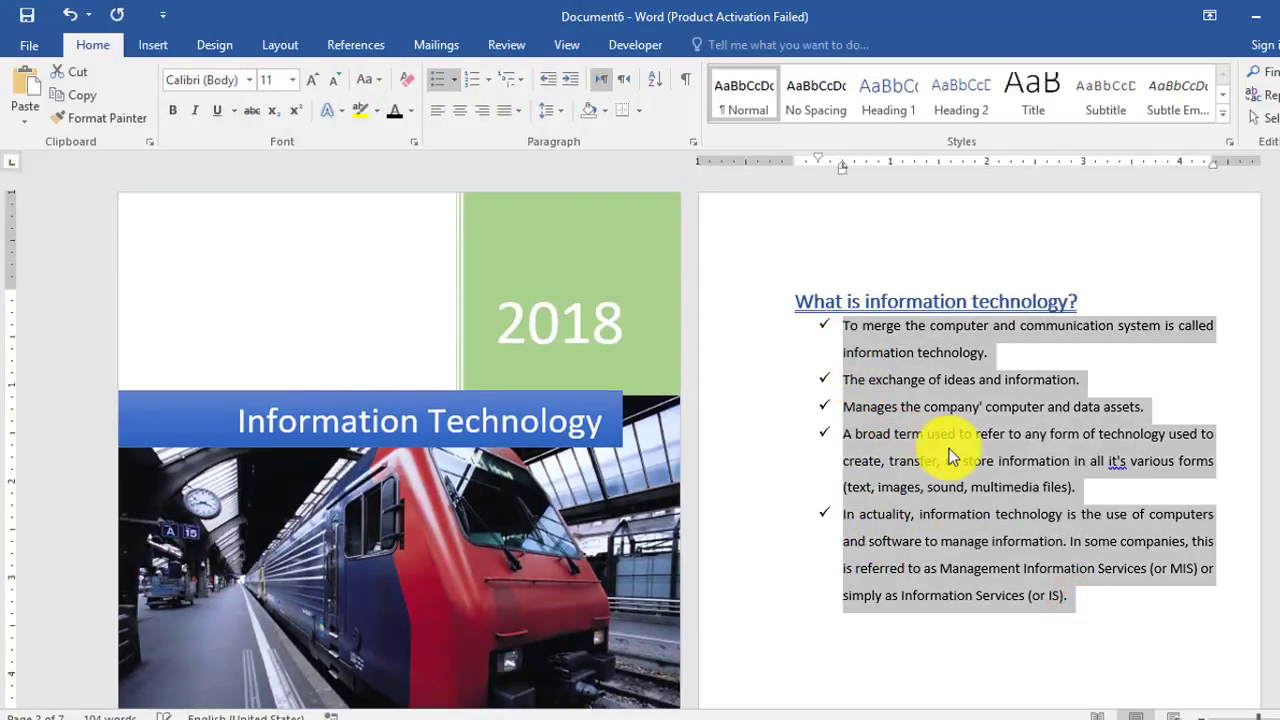
{"action": "left_click", "coordinate": [1092, 305]}
{"action": "key", "text": "Return"}
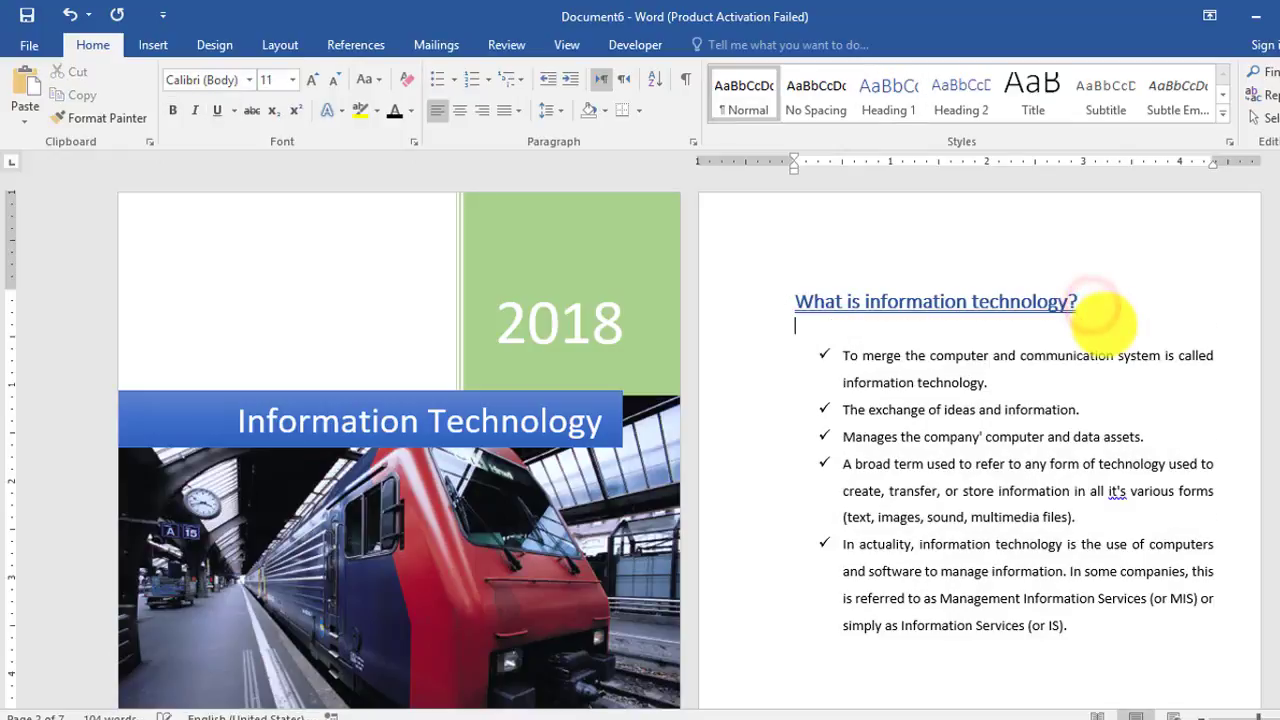
{"action": "key", "text": "BackSpace"}
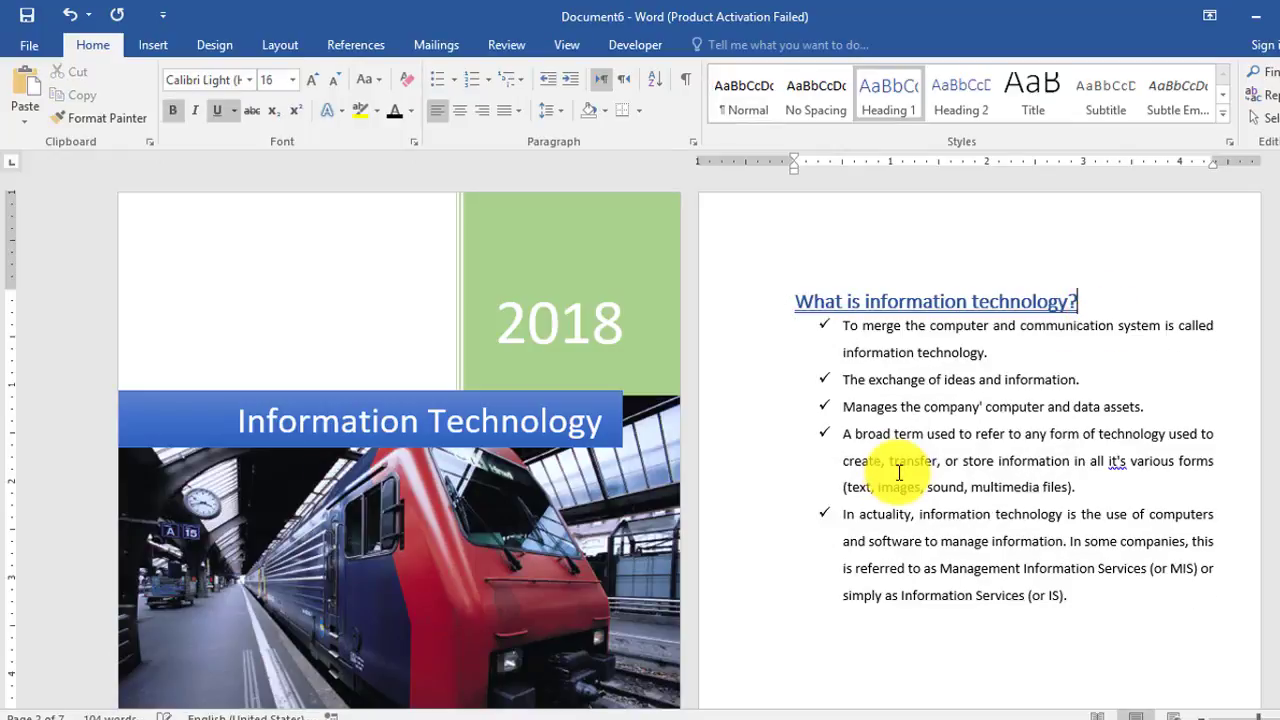
{"action": "scroll", "coordinate": [903, 480], "scroll_direction": "down", "scroll_amount": 3}
{"action": "scroll", "coordinate": [860, 400], "scroll_direction": "down", "scroll_amount": 4}
{"action": "left_click", "coordinate": [844, 275]}
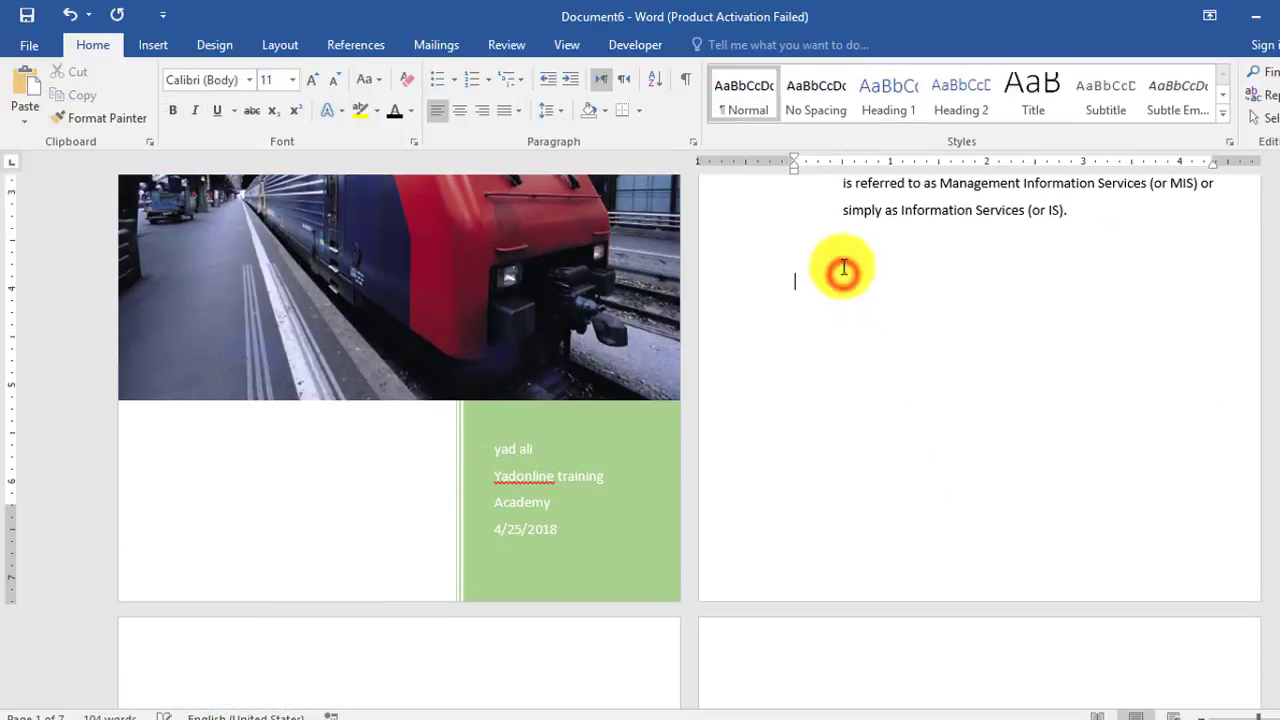
{"action": "left_click", "coordinate": [808, 245]}
{"action": "key", "text": "BackSpace"}
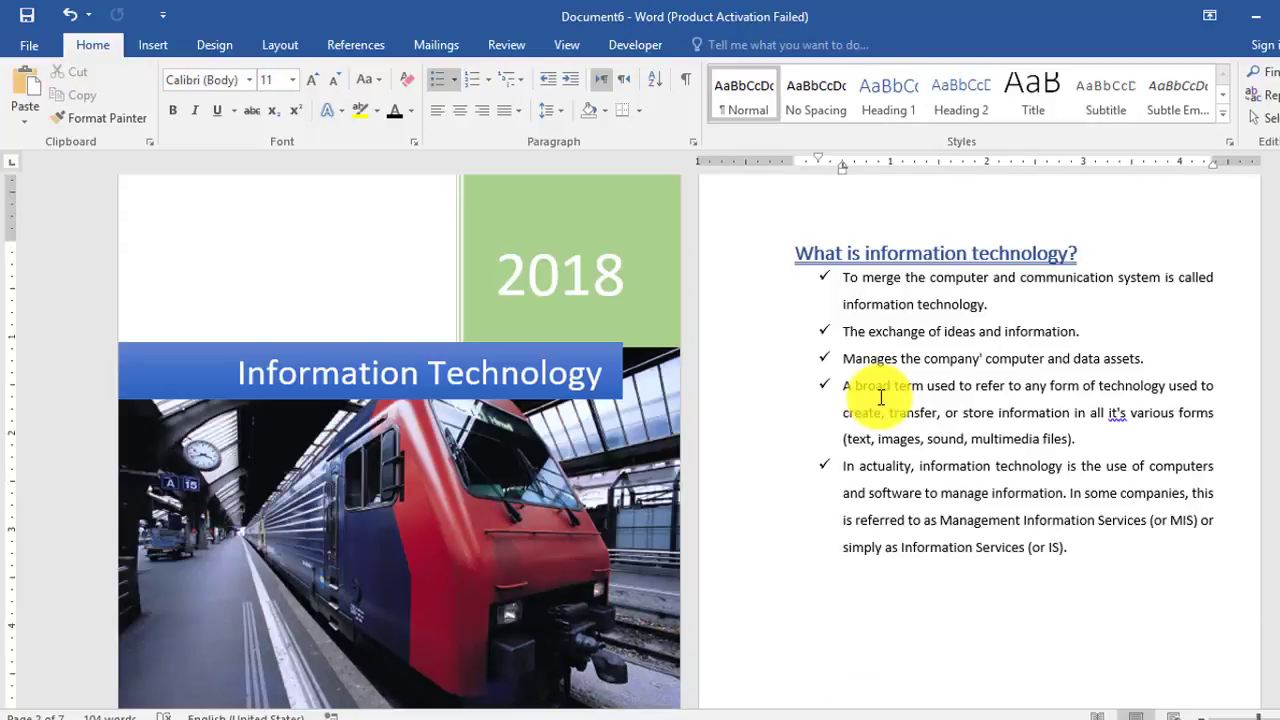
{"action": "scroll", "coordinate": [880, 398], "scroll_direction": "up", "scroll_amount": 1}
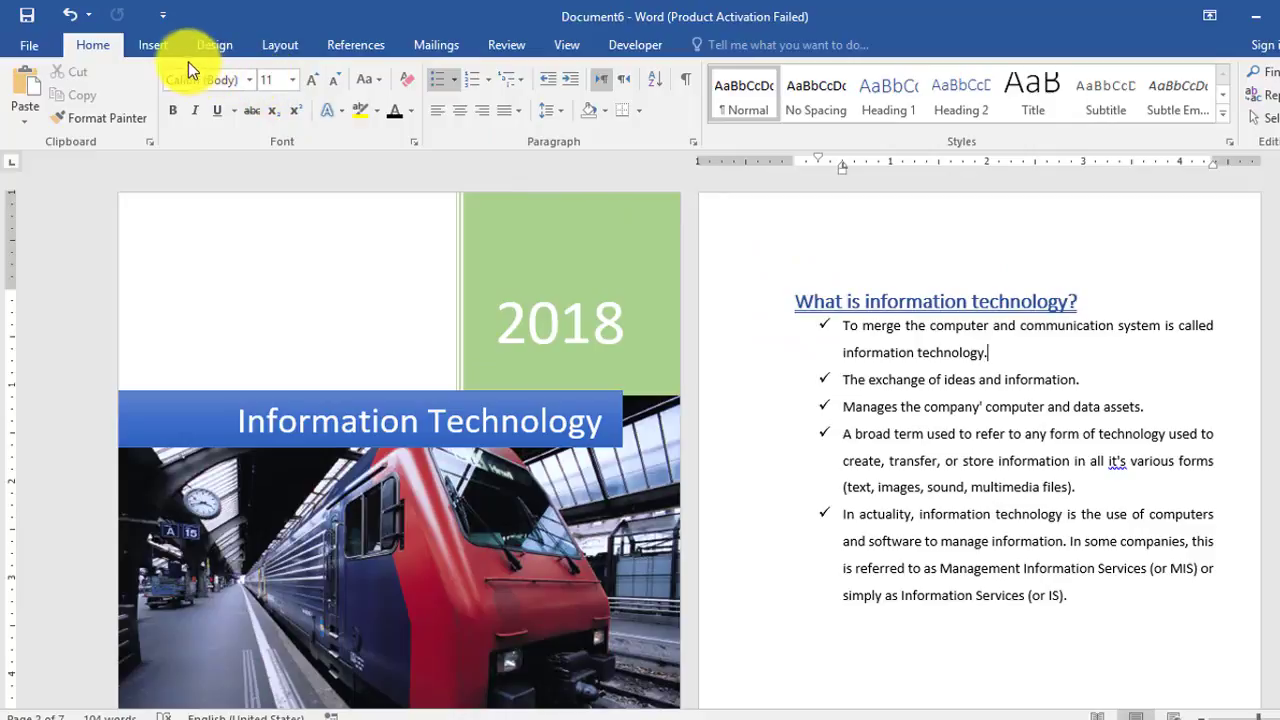
- Draw a closed wavy curve shape across the top of page 2
{"action": "left_click", "coordinate": [160, 47]}
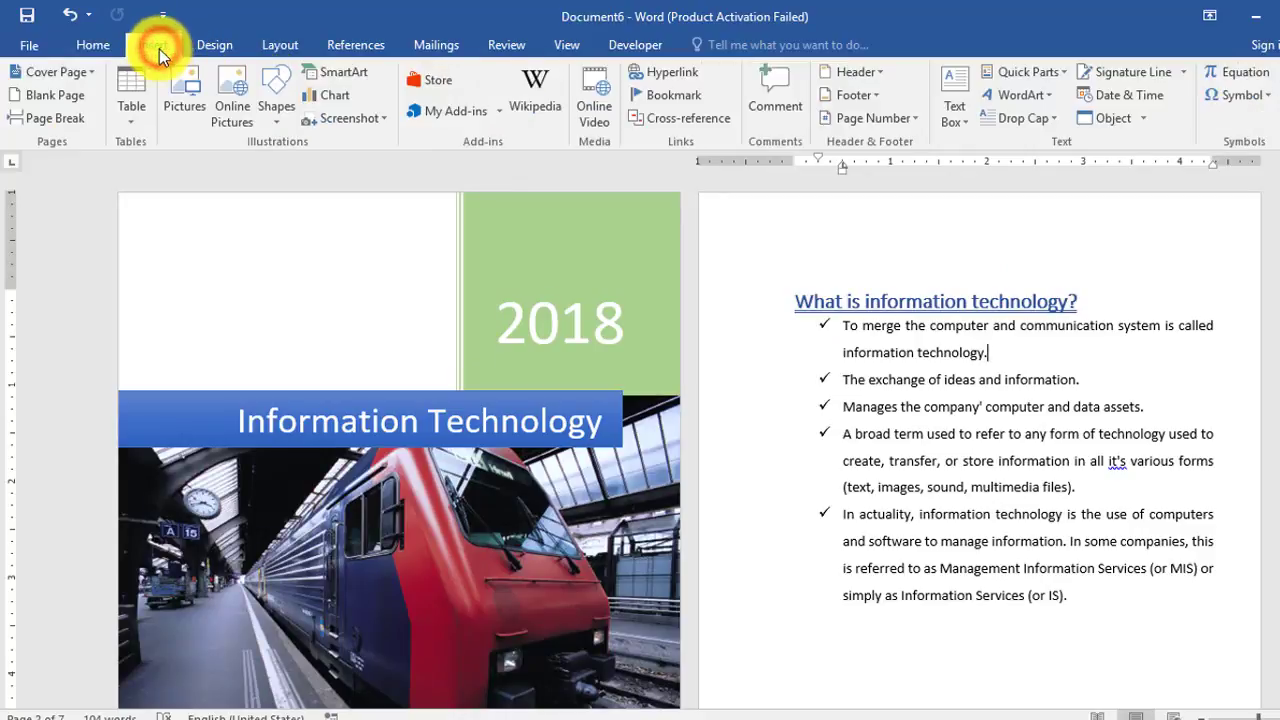
{"action": "left_click", "coordinate": [275, 120]}
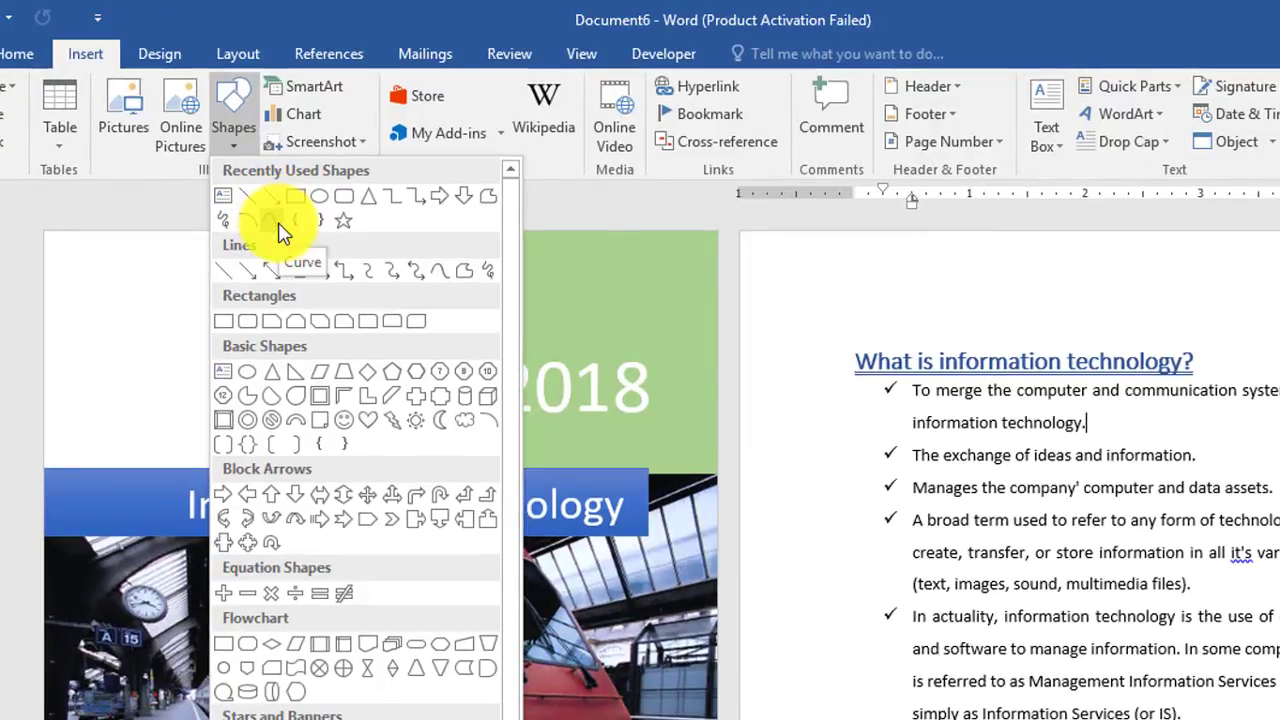
{"action": "left_click", "coordinate": [280, 224]}
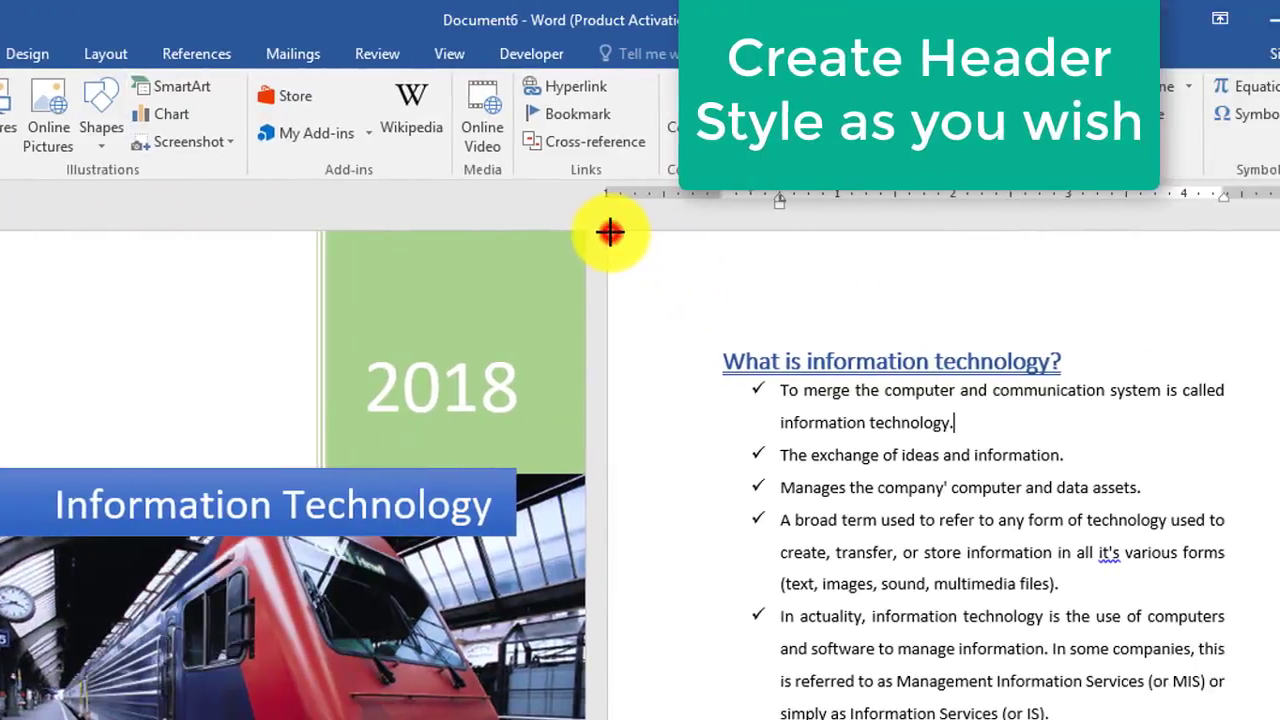
{"action": "left_click", "coordinate": [742, 233]}
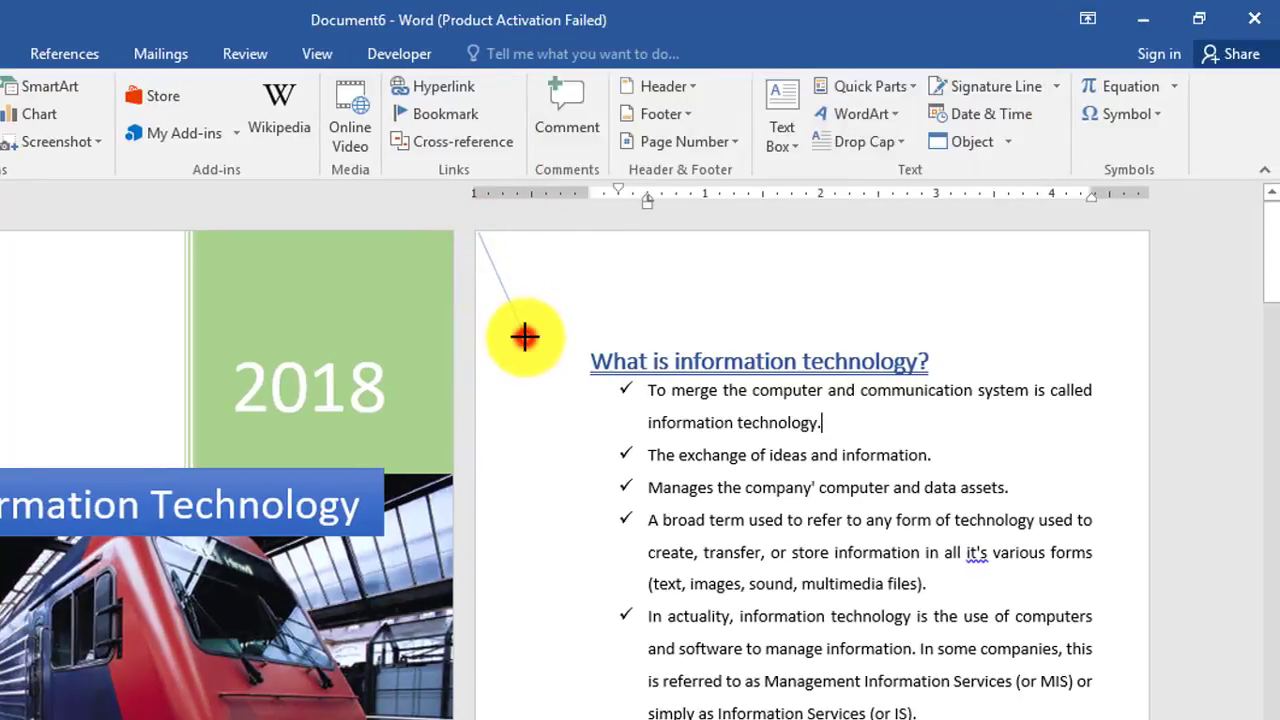
{"action": "left_click", "coordinate": [524, 336]}
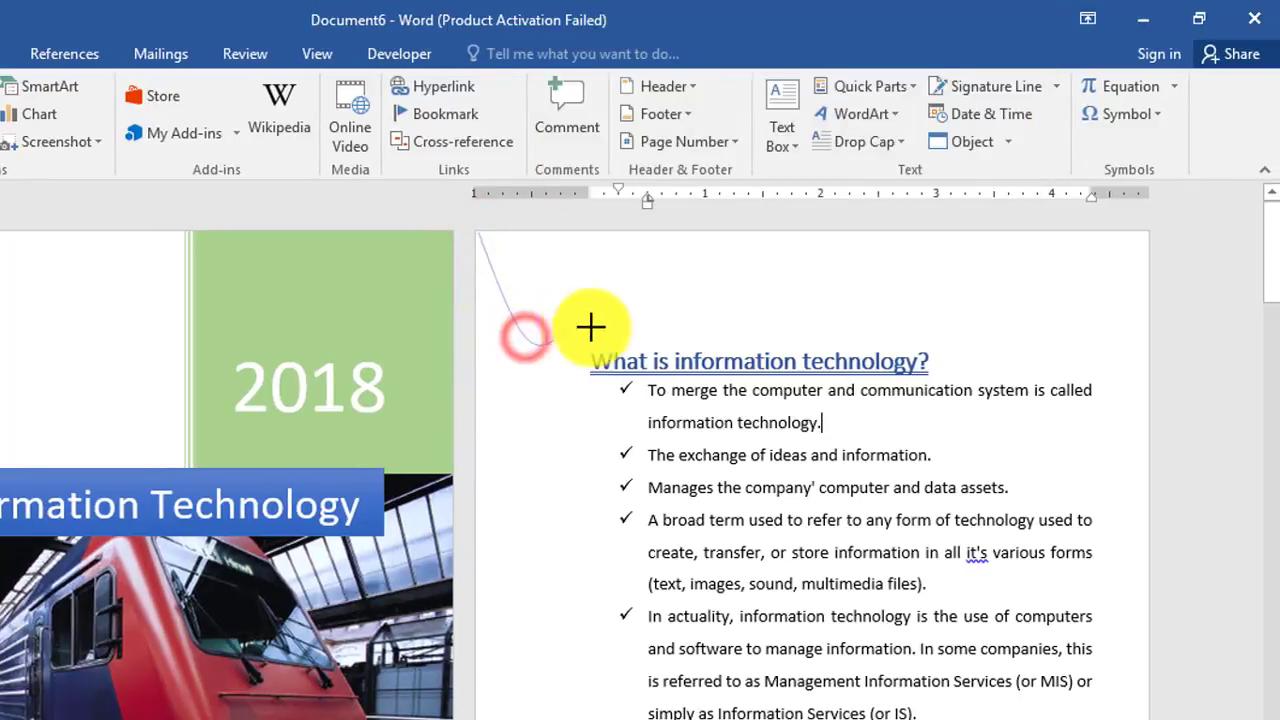
{"action": "left_click", "coordinate": [714, 328]}
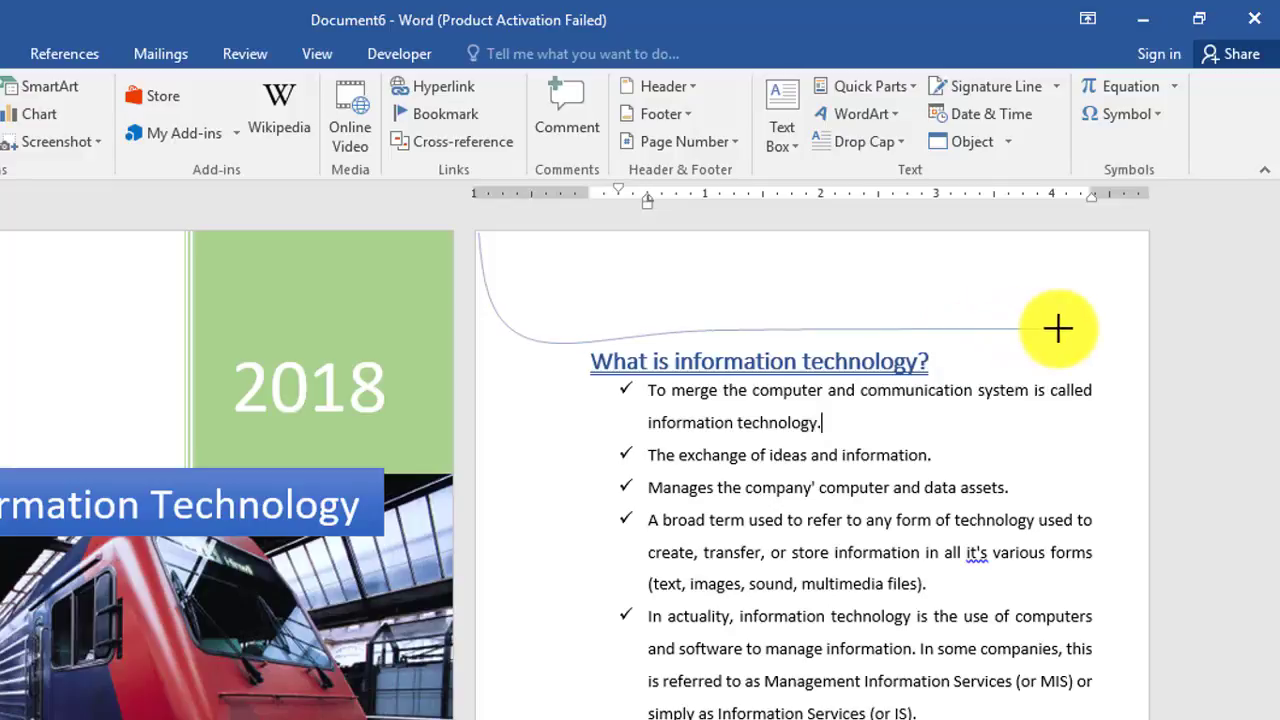
{"action": "left_click", "coordinate": [1150, 337]}
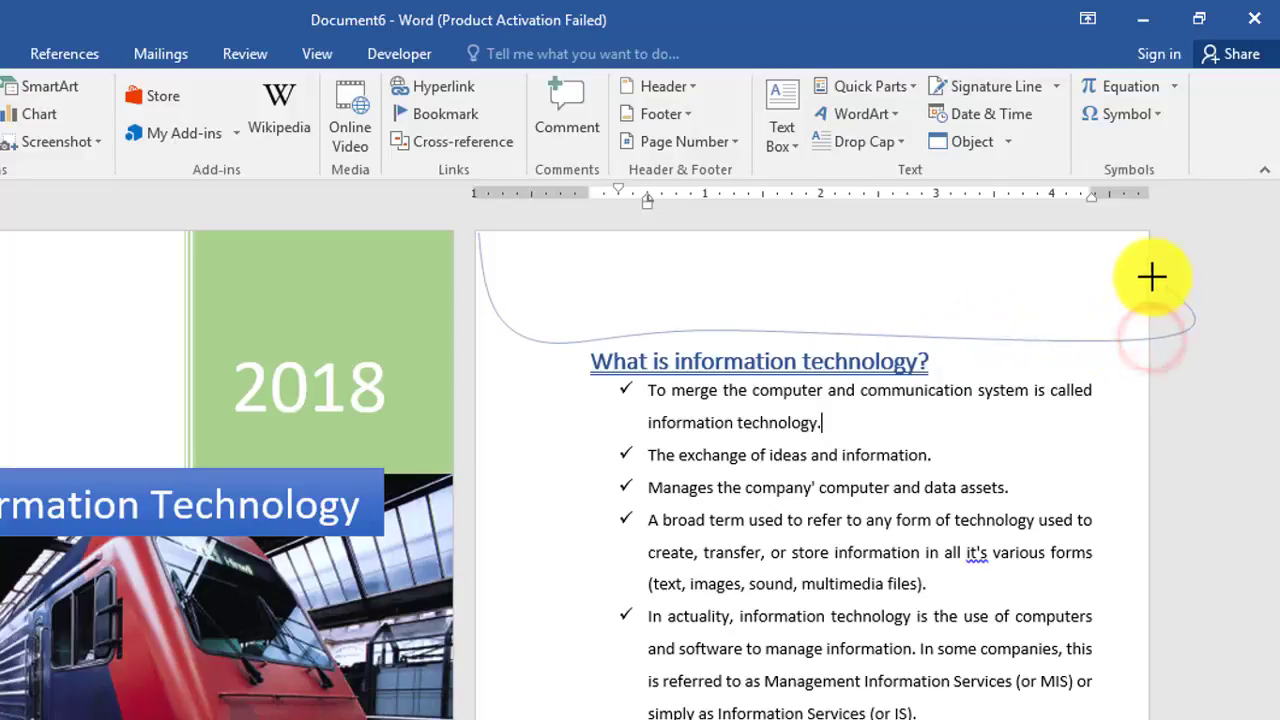
{"action": "left_click", "coordinate": [1148, 232]}
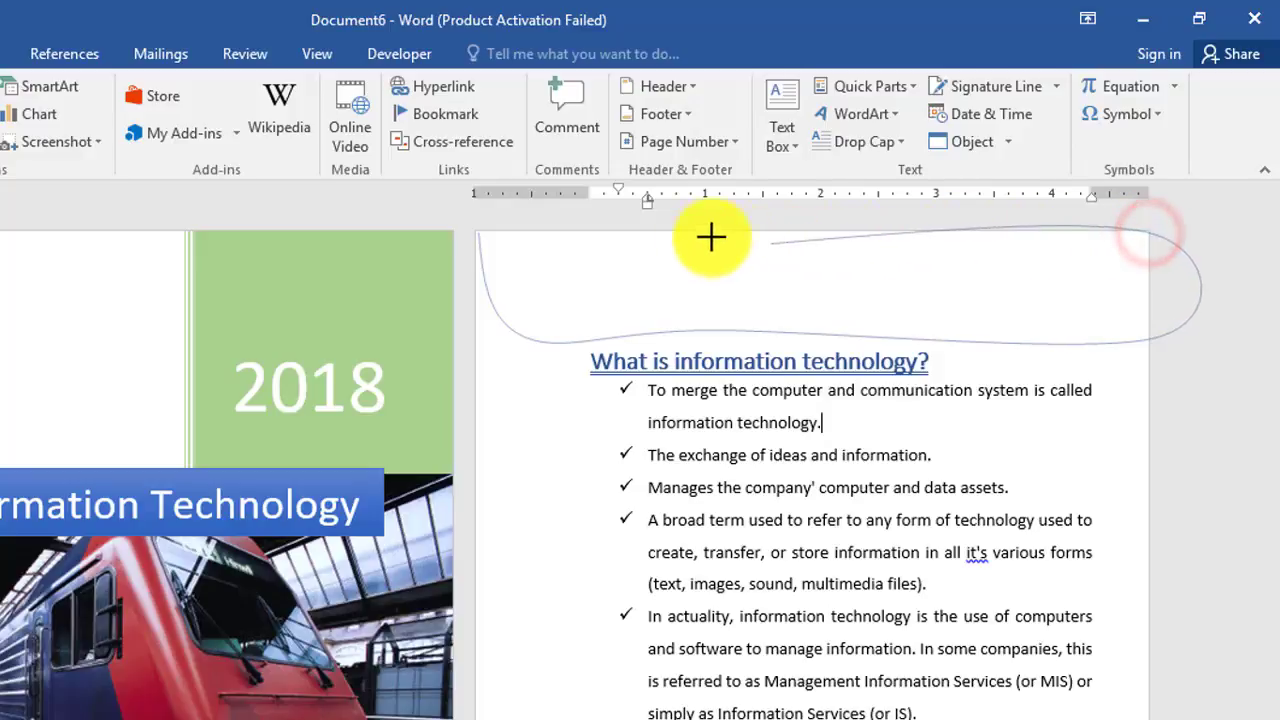
{"action": "left_click", "coordinate": [473, 231]}
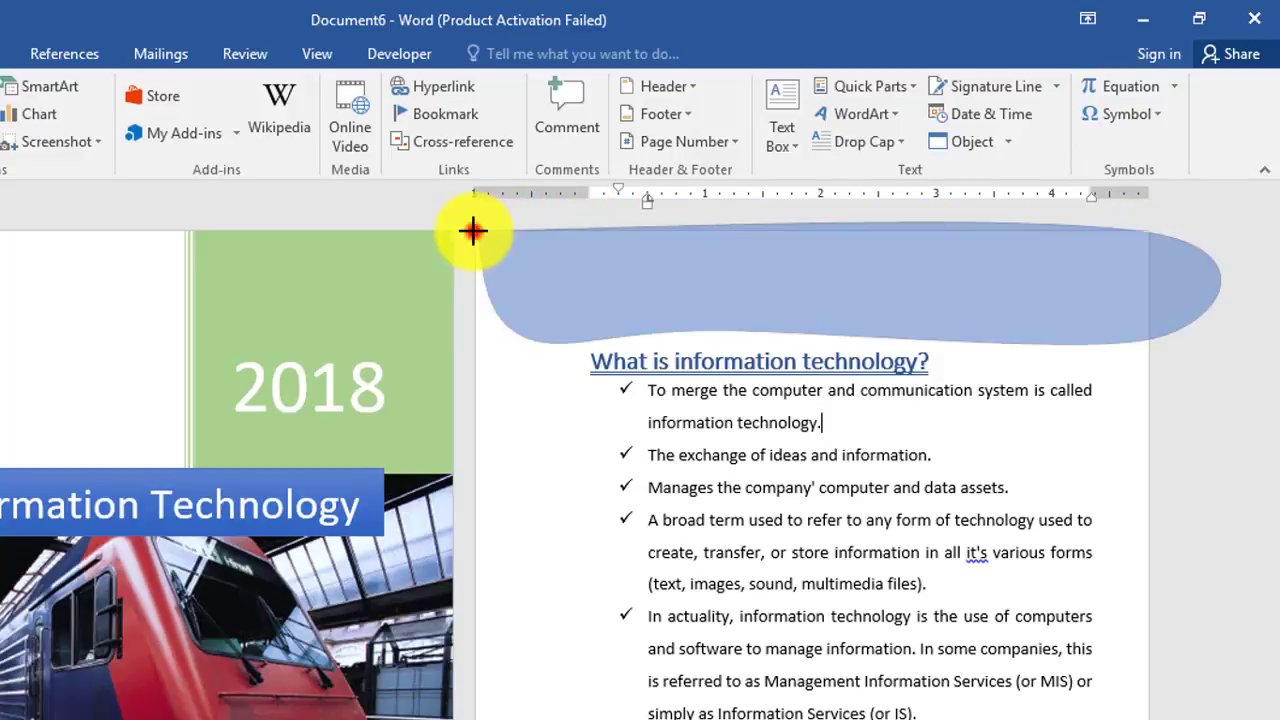
- Select the wave shape and display the full Shape Styles gallery
{"action": "left_click", "coordinate": [988, 412]}
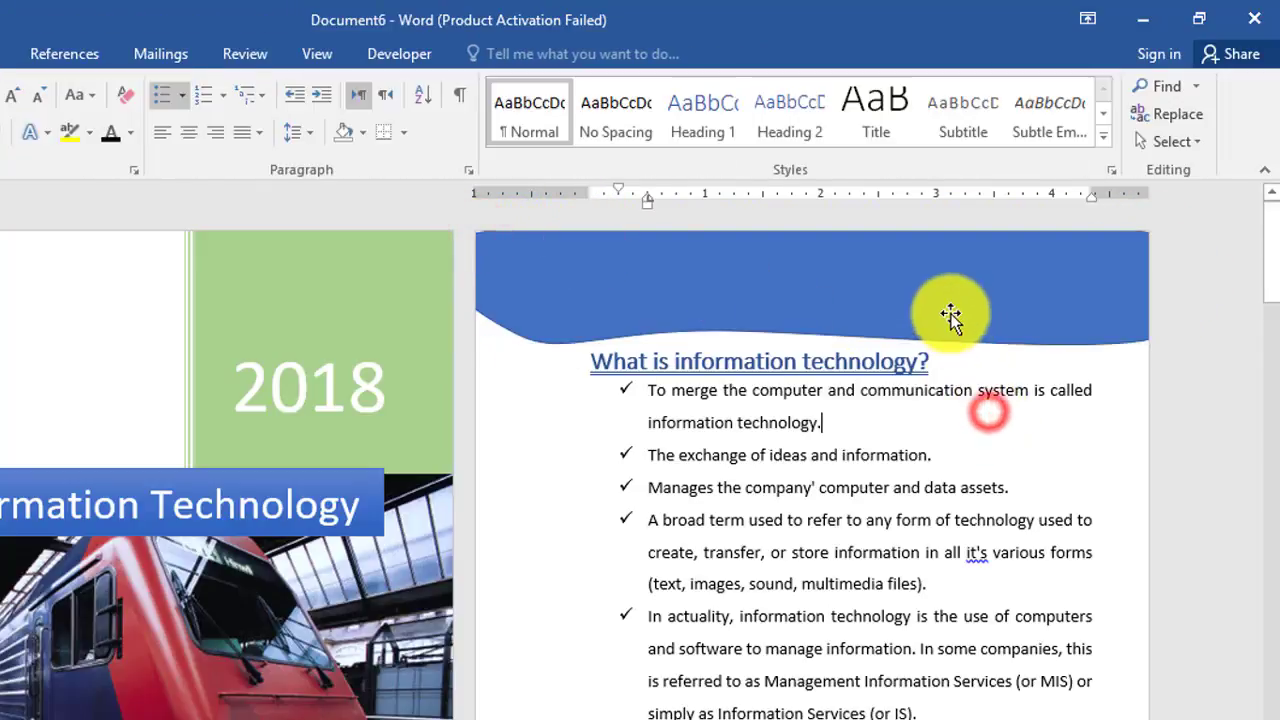
{"action": "left_click", "coordinate": [950, 316]}
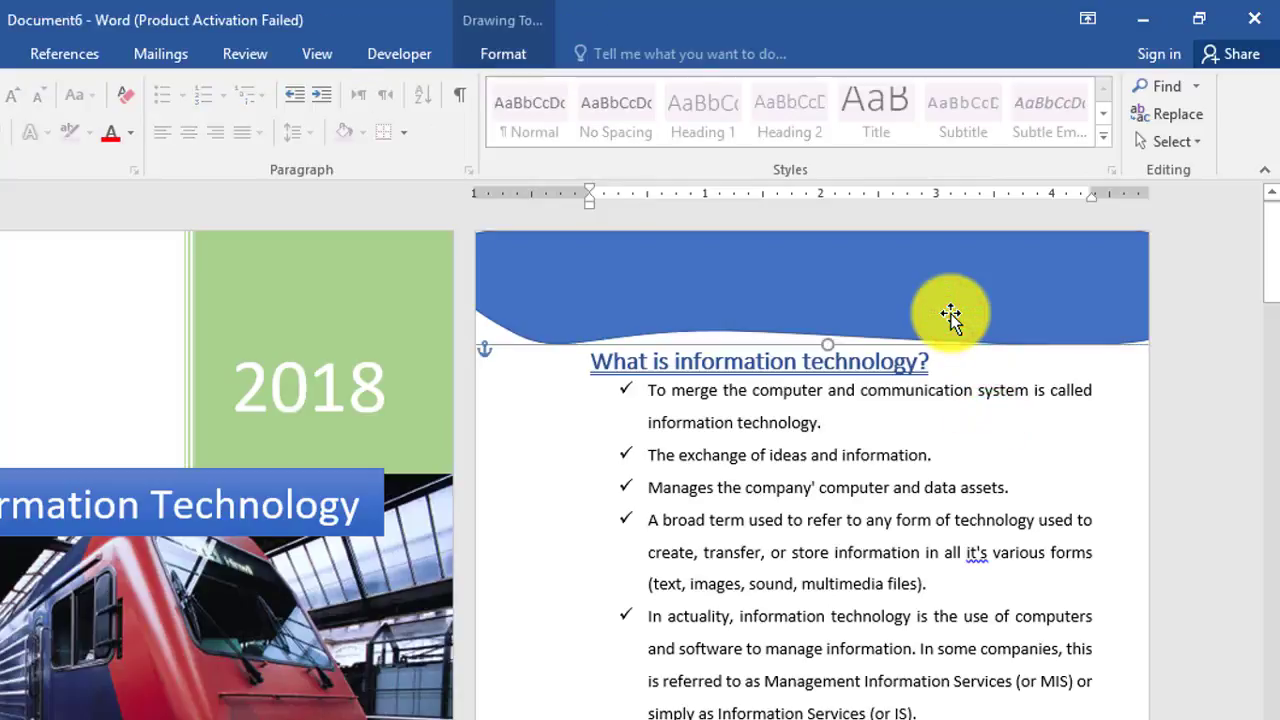
{"action": "left_click", "coordinate": [514, 56]}
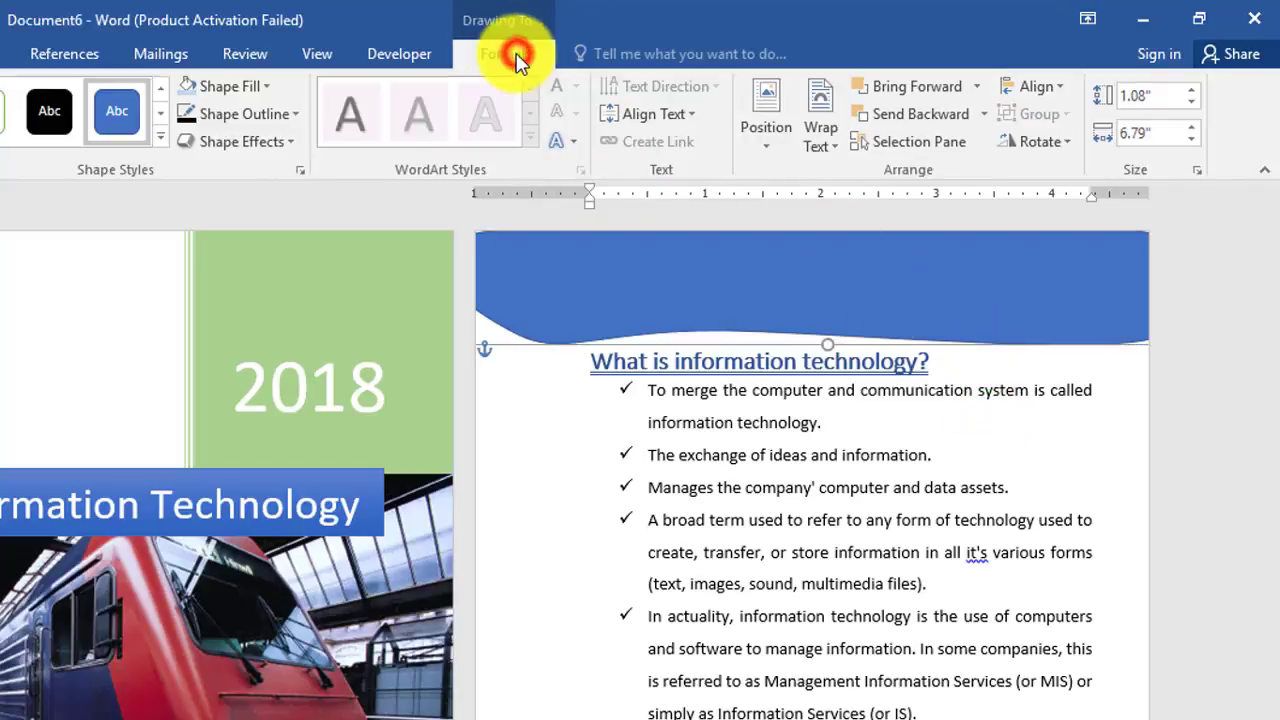
{"action": "left_click", "coordinate": [160, 136]}
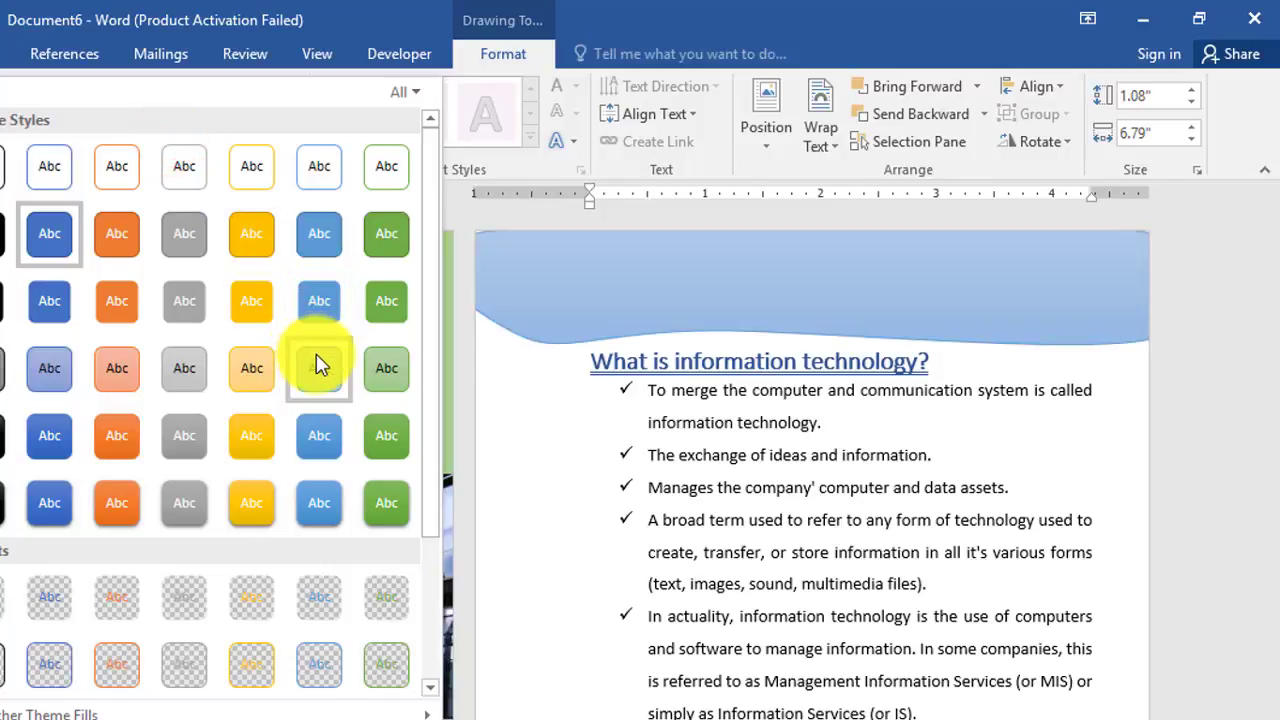
- Give the wave the 'Subtle Effect - Blue, Accent 5' style and an orange outline
{"action": "left_click", "coordinate": [318, 366]}
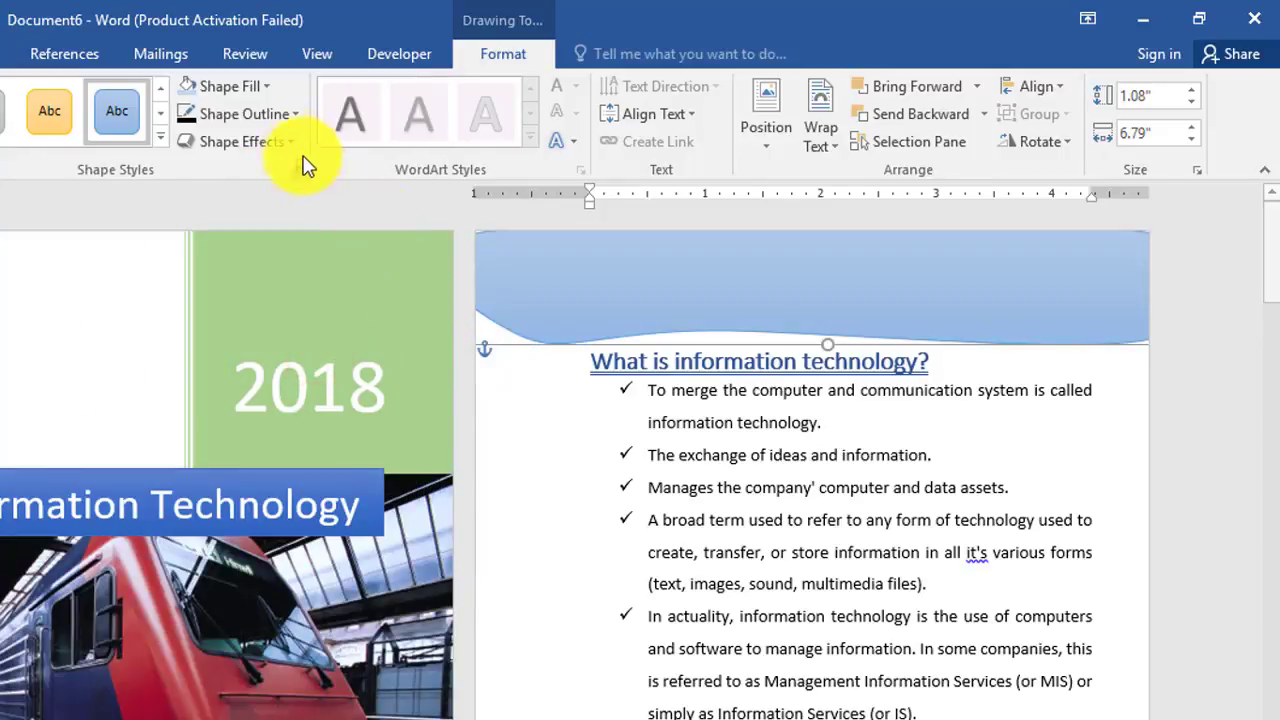
{"action": "left_click", "coordinate": [293, 118]}
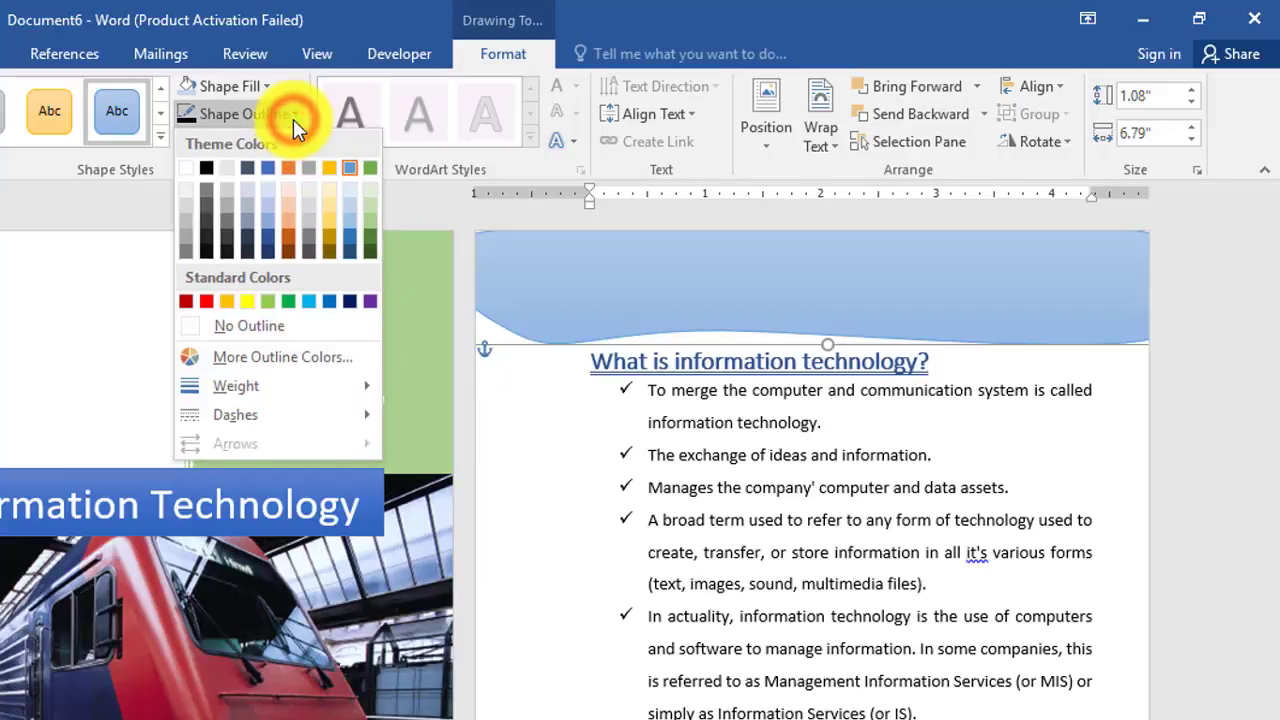
{"action": "mouse_move", "coordinate": [255, 385]}
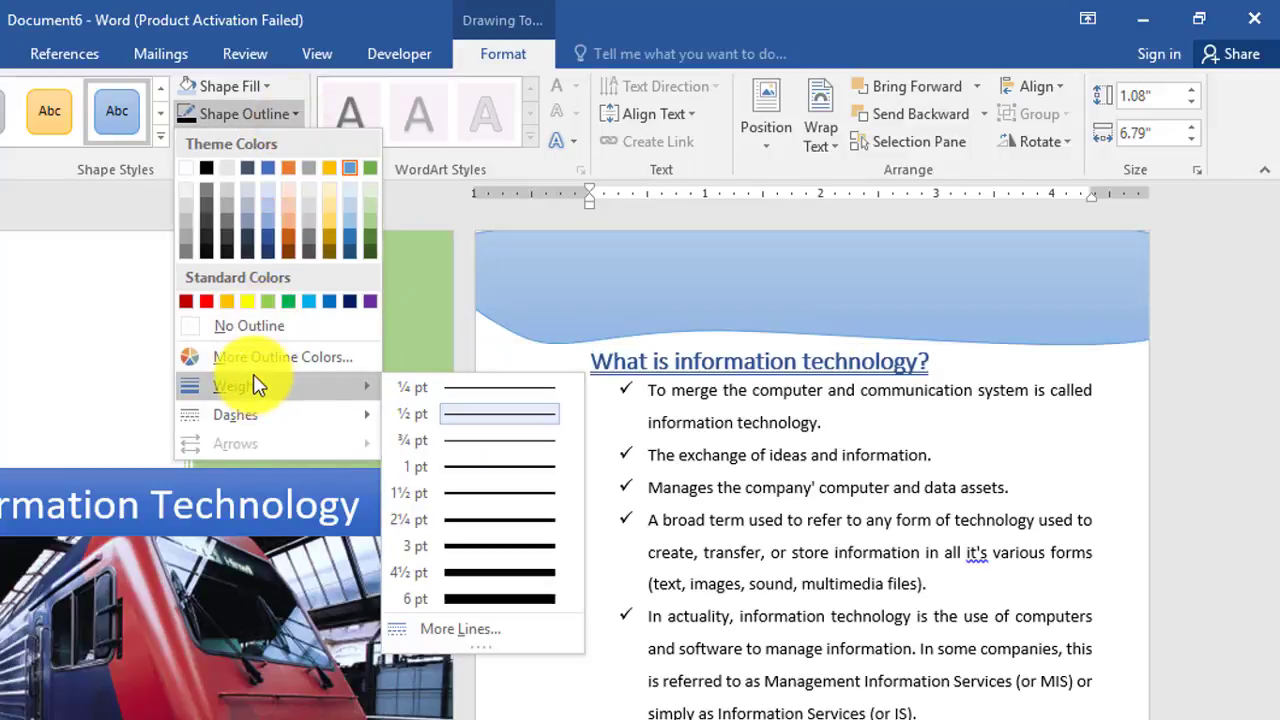
{"action": "left_click", "coordinate": [233, 310]}
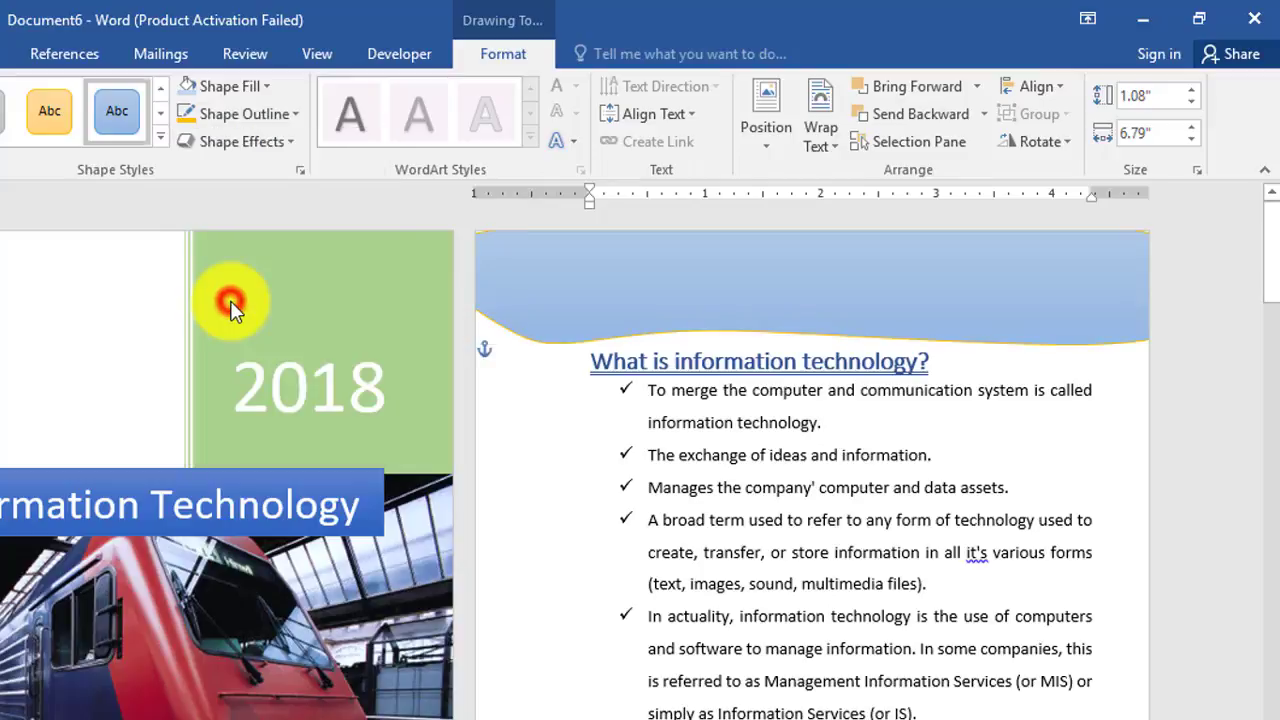
{"action": "left_click", "coordinate": [270, 86]}
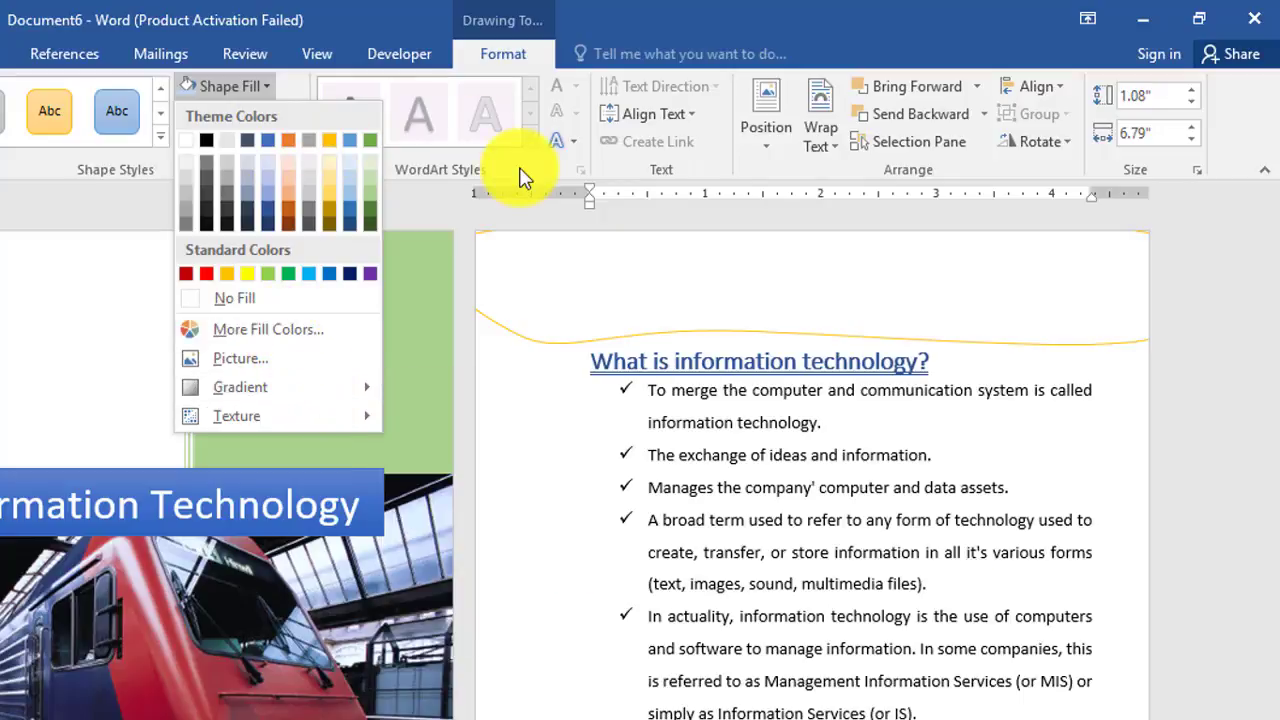
{"action": "left_click", "coordinate": [512, 175]}
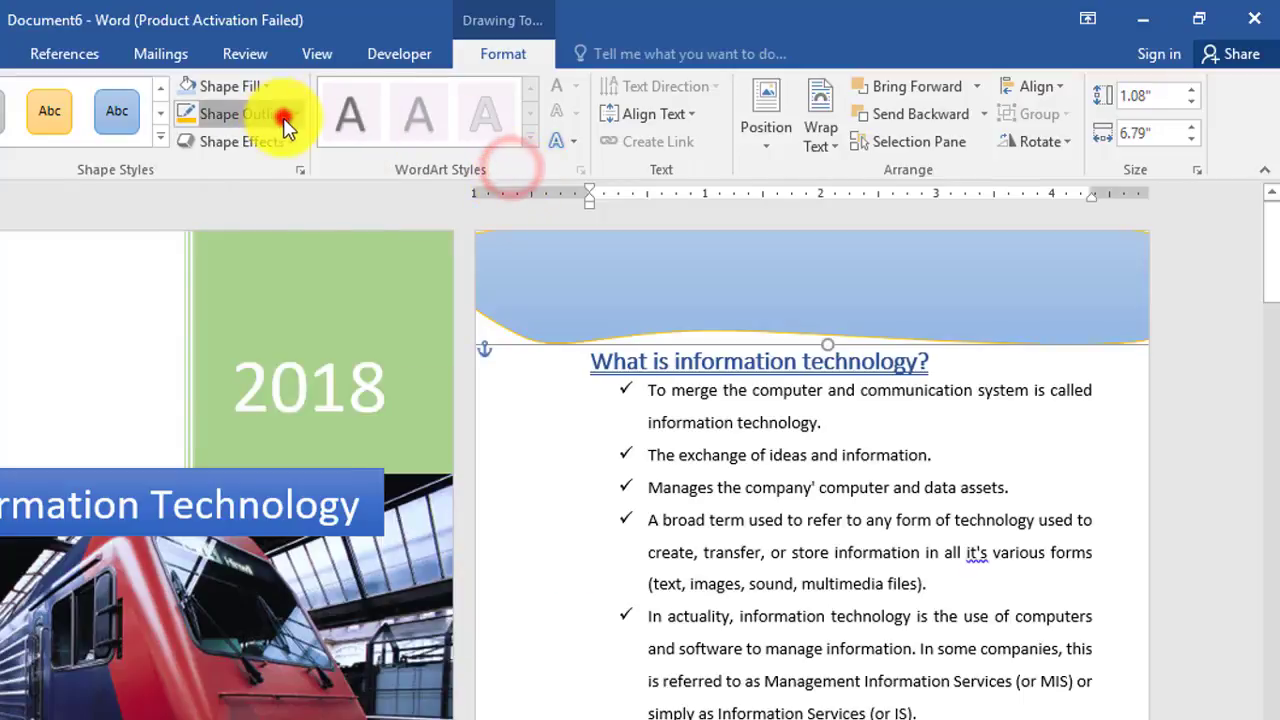
- Make the wave outline 3 pt thick and nudge the shape up toward the page top
{"action": "left_click", "coordinate": [287, 114]}
{"action": "mouse_move", "coordinate": [252, 388]}
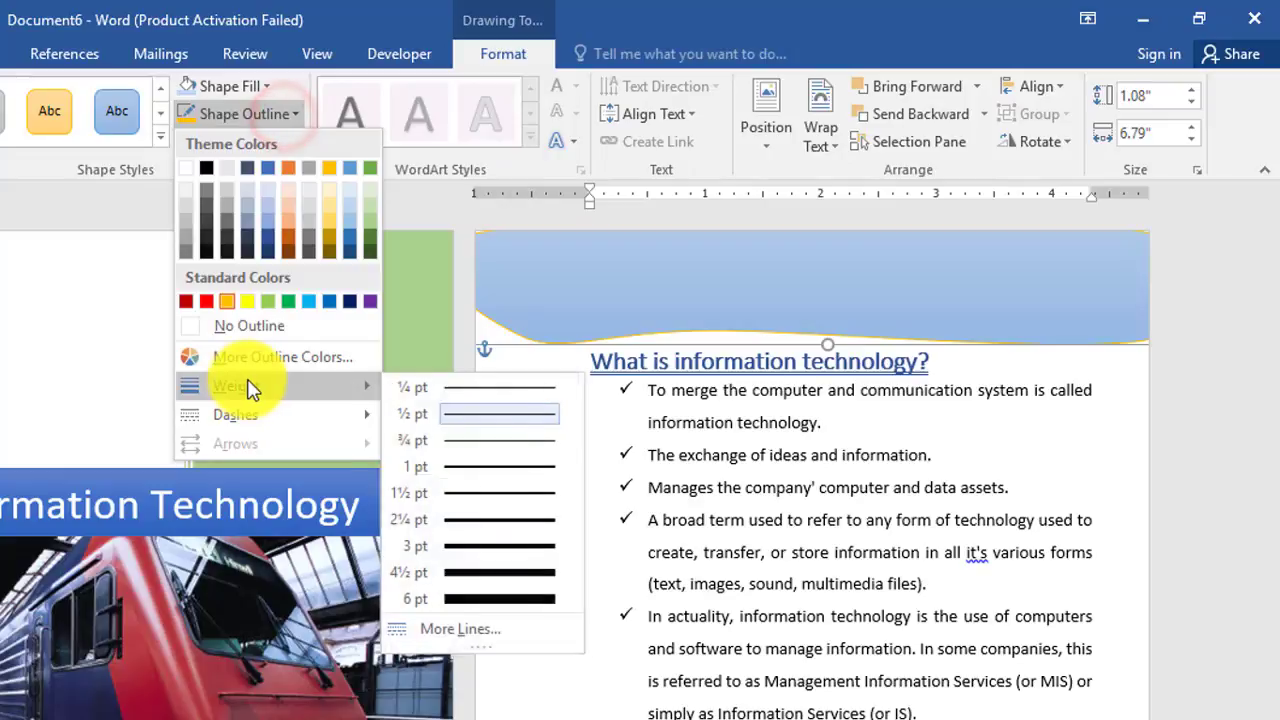
{"action": "left_click", "coordinate": [472, 546]}
{"action": "left_click", "coordinate": [602, 294]}
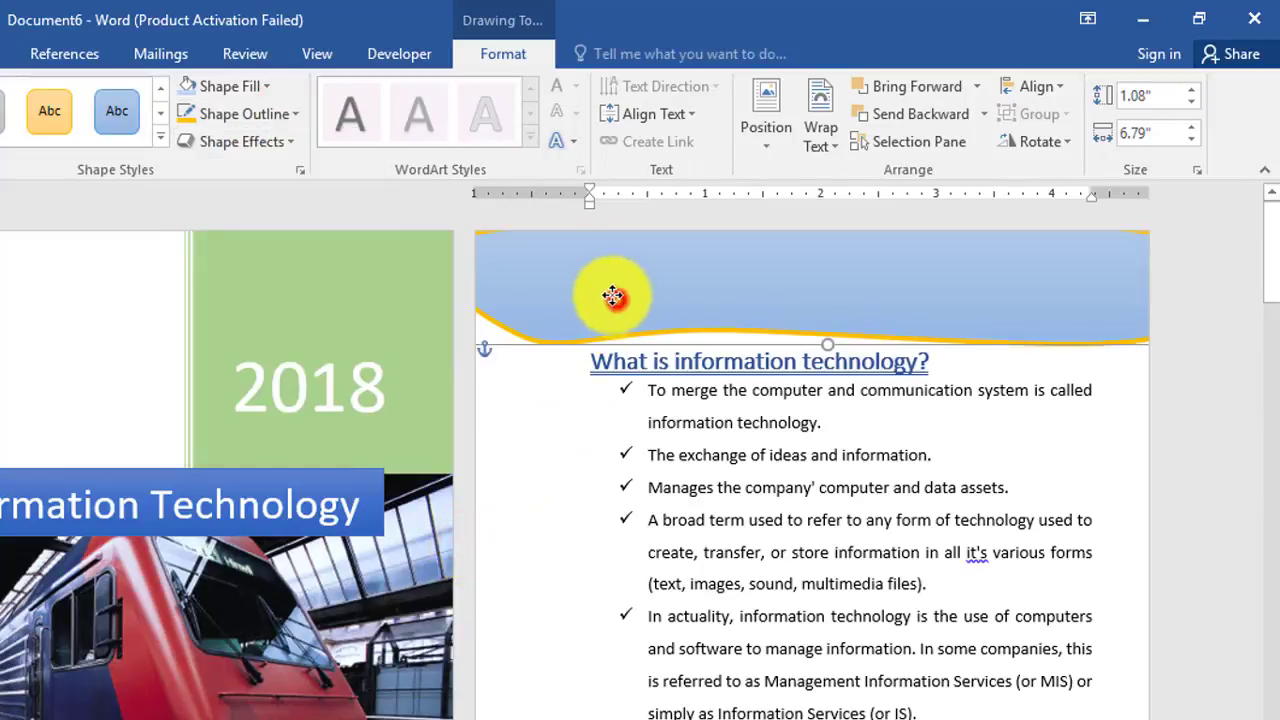
{"action": "left_click_drag", "start_coordinate": [607, 285], "coordinate": [605, 261]}
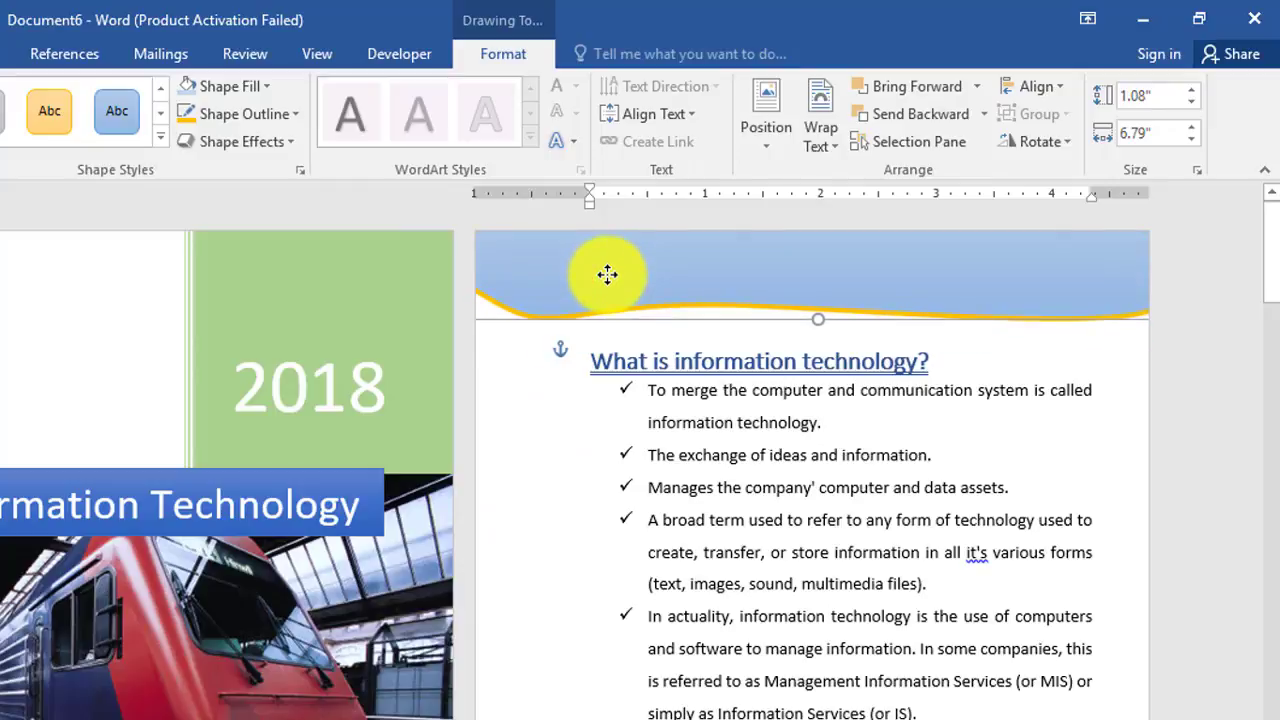
- Reselect the wave, leave its style unchanged, and move it down over the heading
{"action": "left_click", "coordinate": [545, 388]}
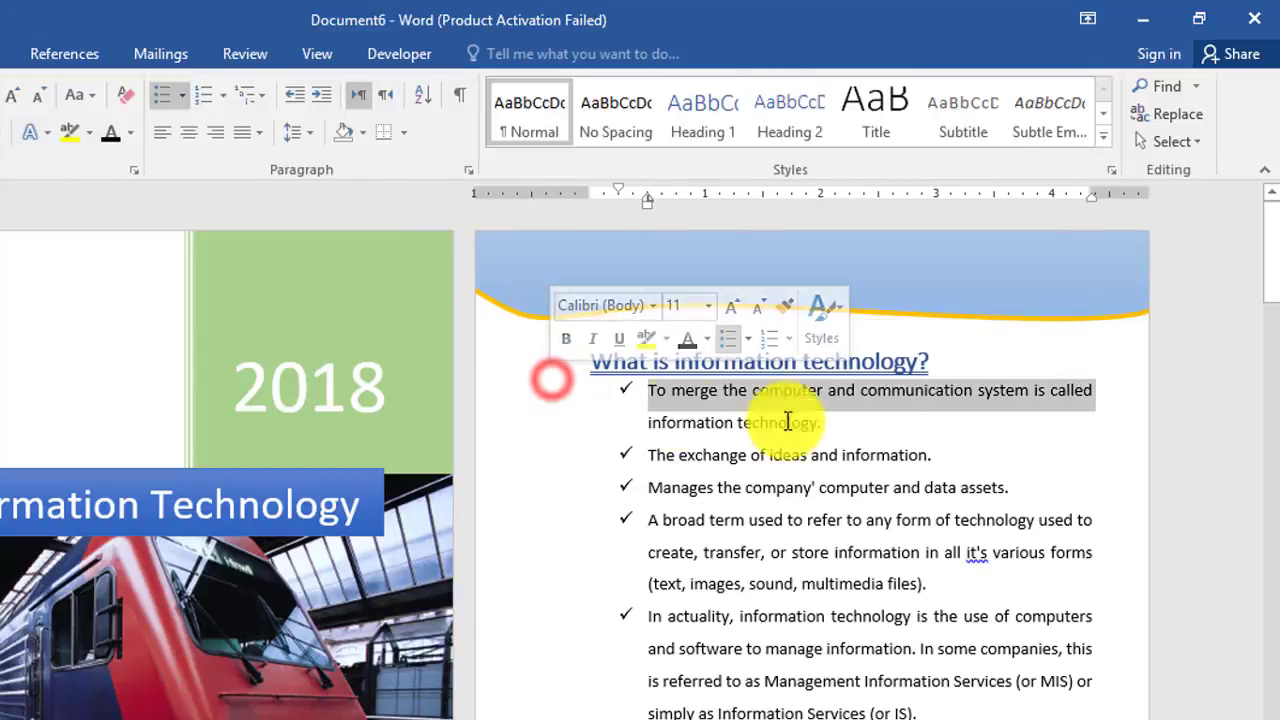
{"action": "left_click", "coordinate": [1125, 458]}
{"action": "left_click", "coordinate": [944, 269]}
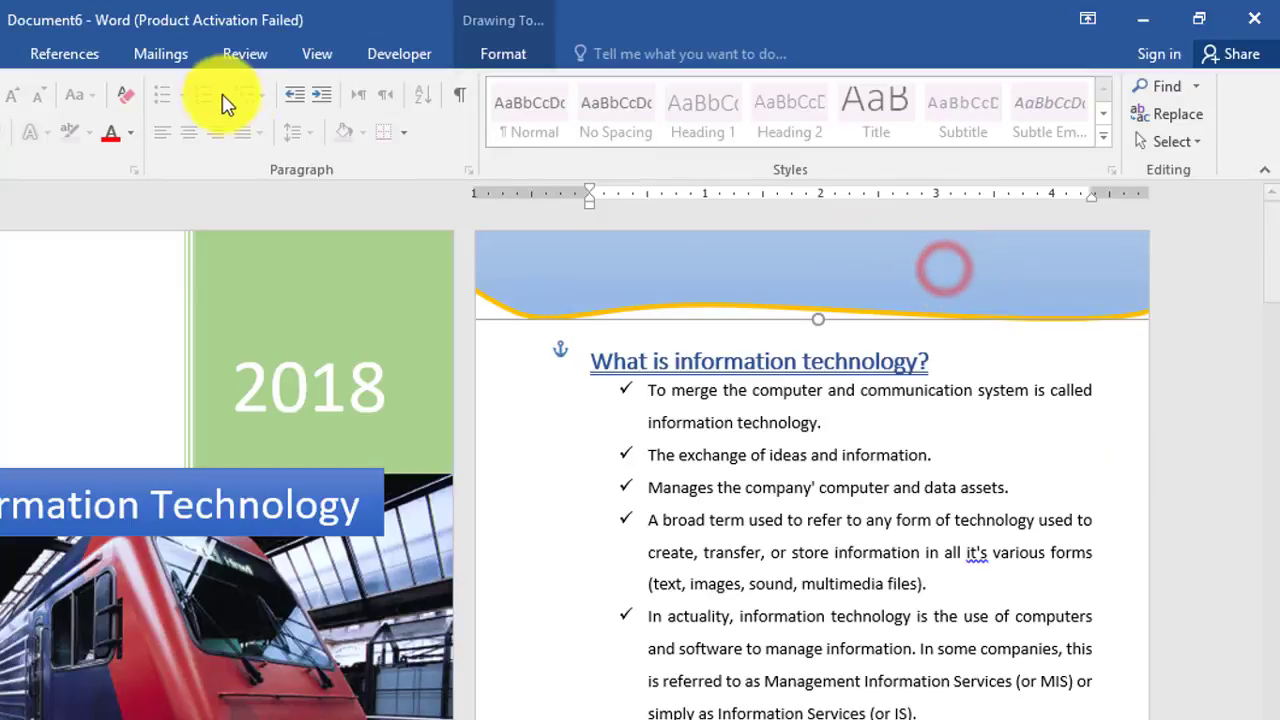
{"action": "left_click", "coordinate": [480, 54]}
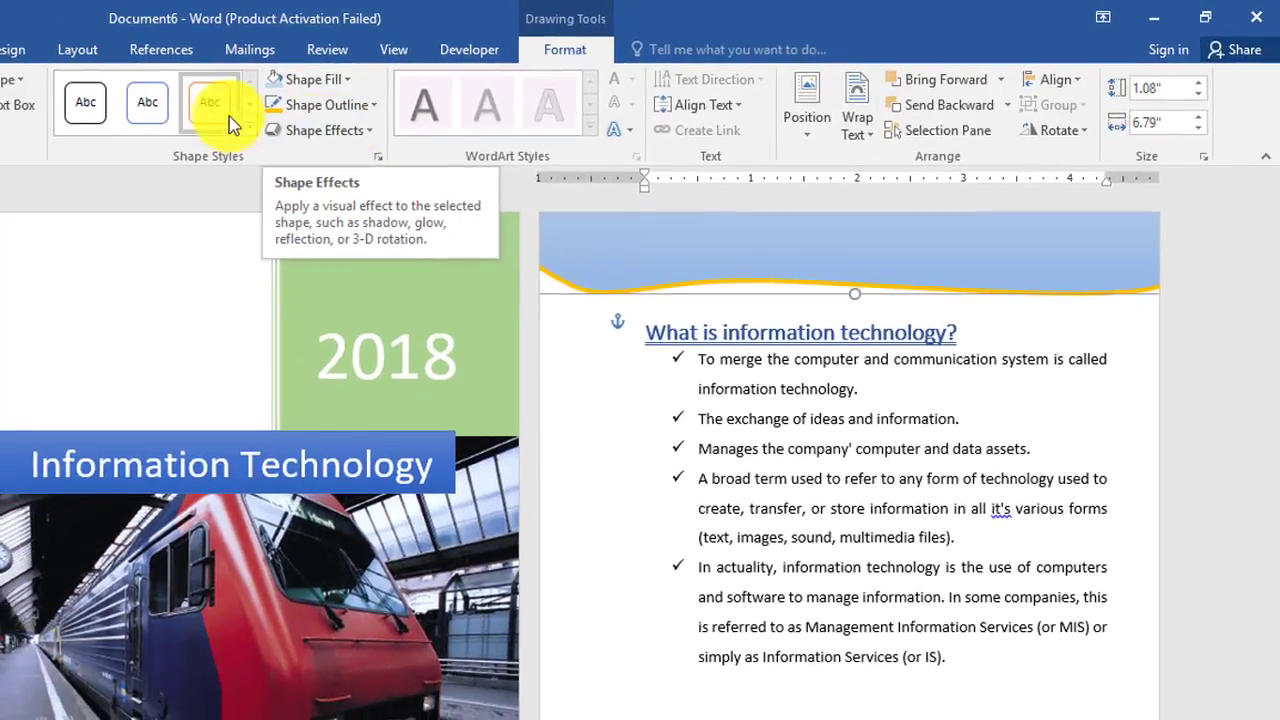
{"action": "left_click", "coordinate": [160, 138]}
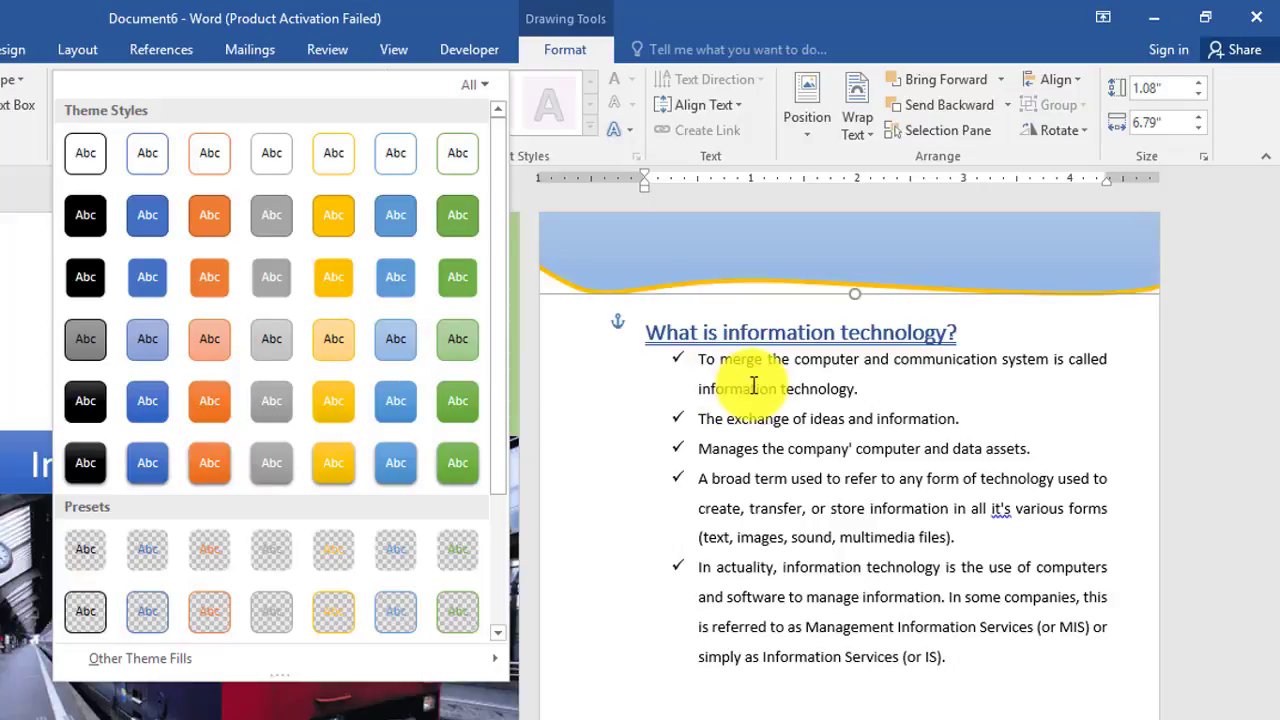
{"action": "left_click", "coordinate": [617, 410]}
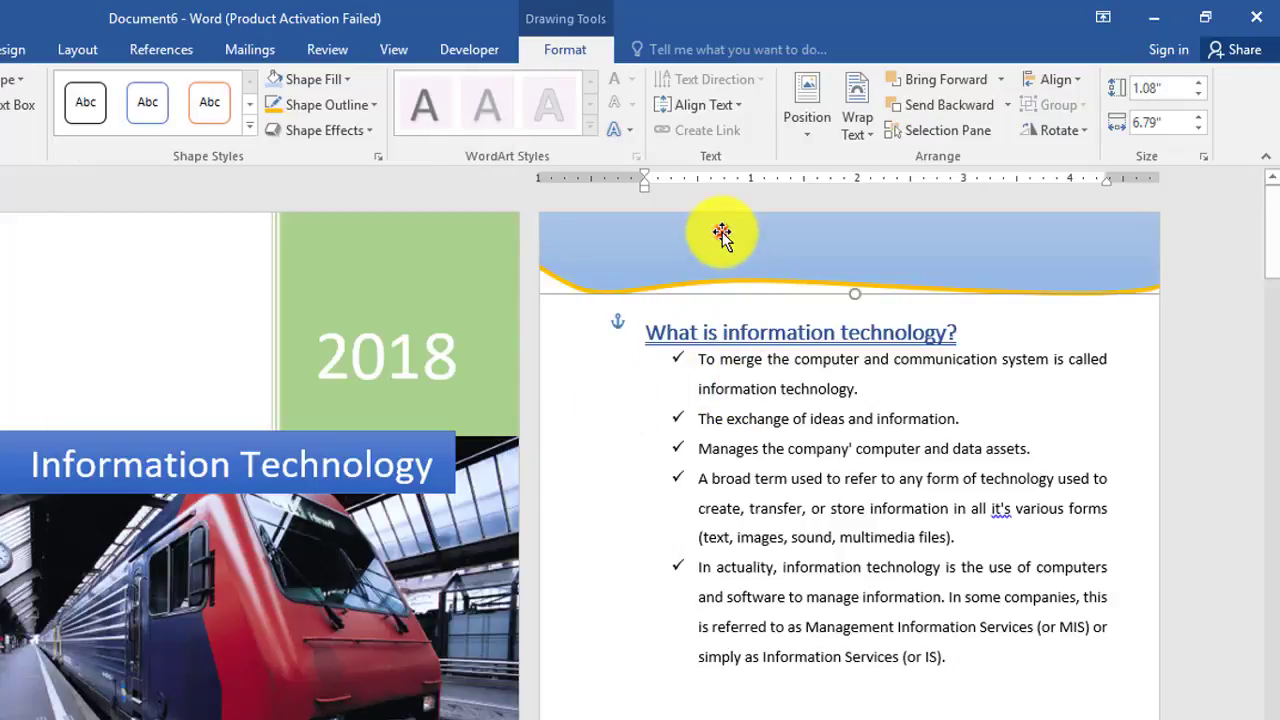
{"action": "left_click_drag", "start_coordinate": [722, 234], "coordinate": [691, 429]}
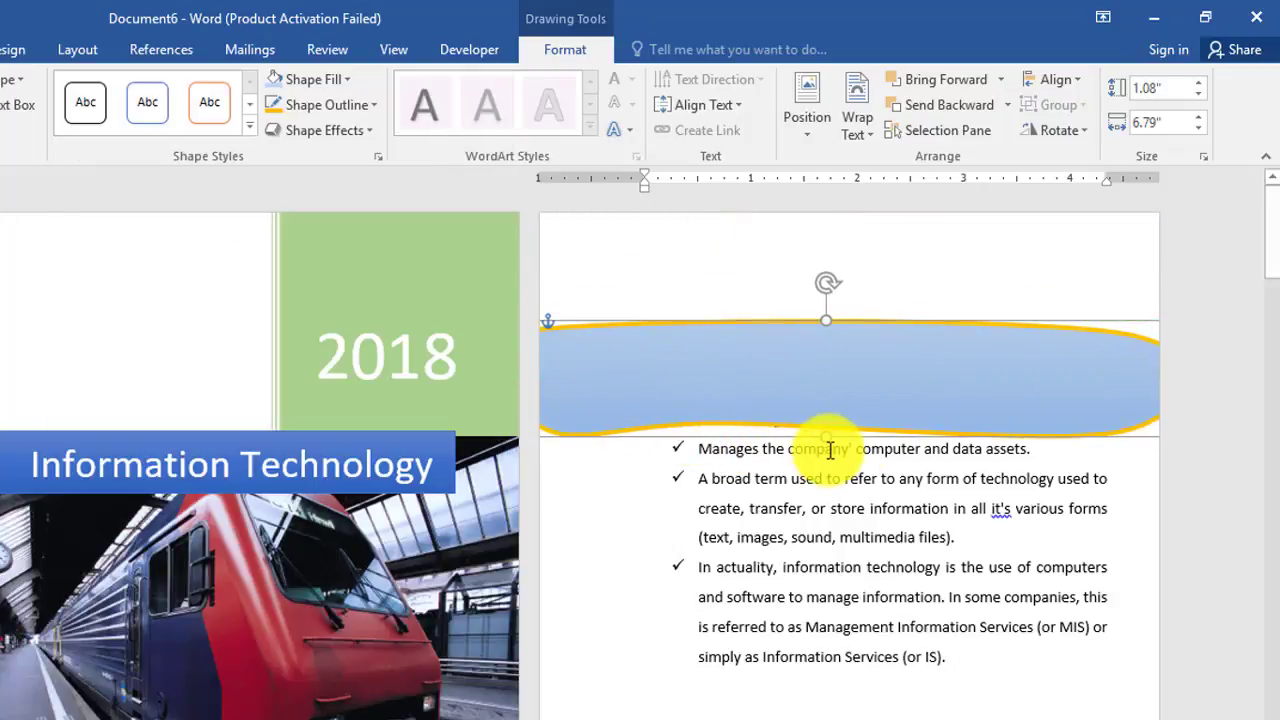
- Cut the wave shape, paste it into the page header at the top edge, and close the header
{"action": "key", "text": "Delete"}
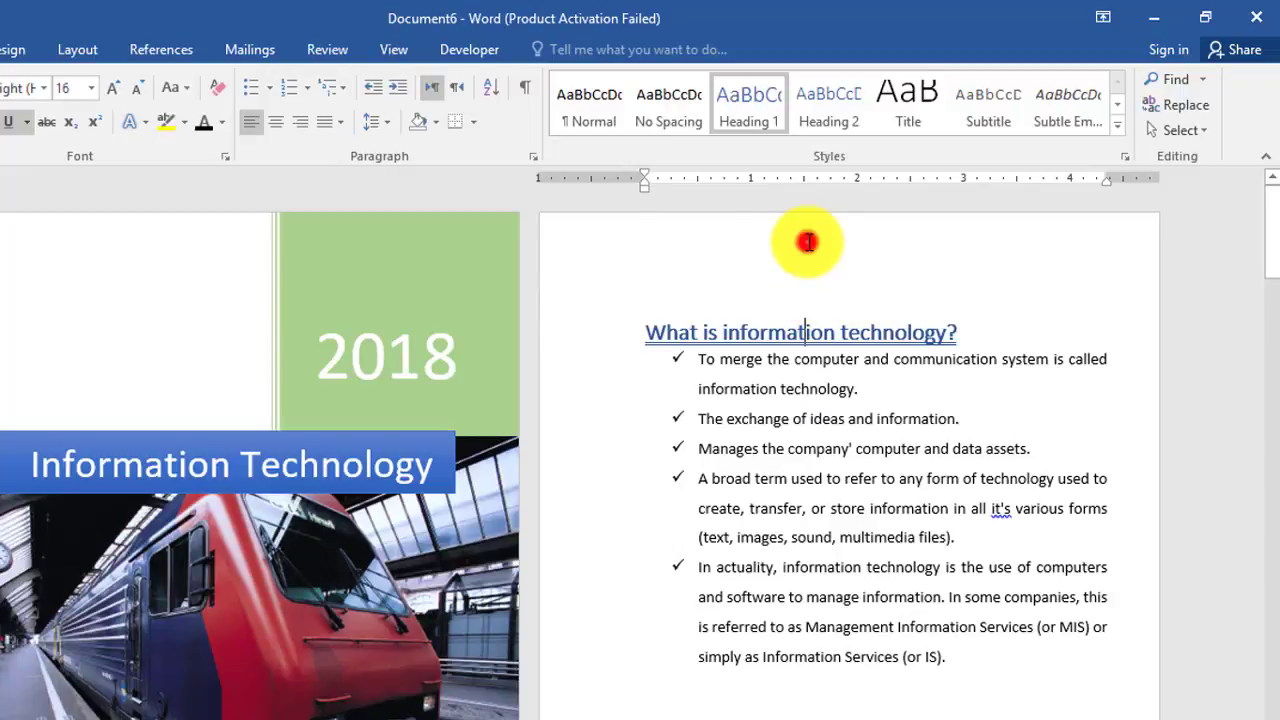
{"action": "double_click", "coordinate": [807, 242]}
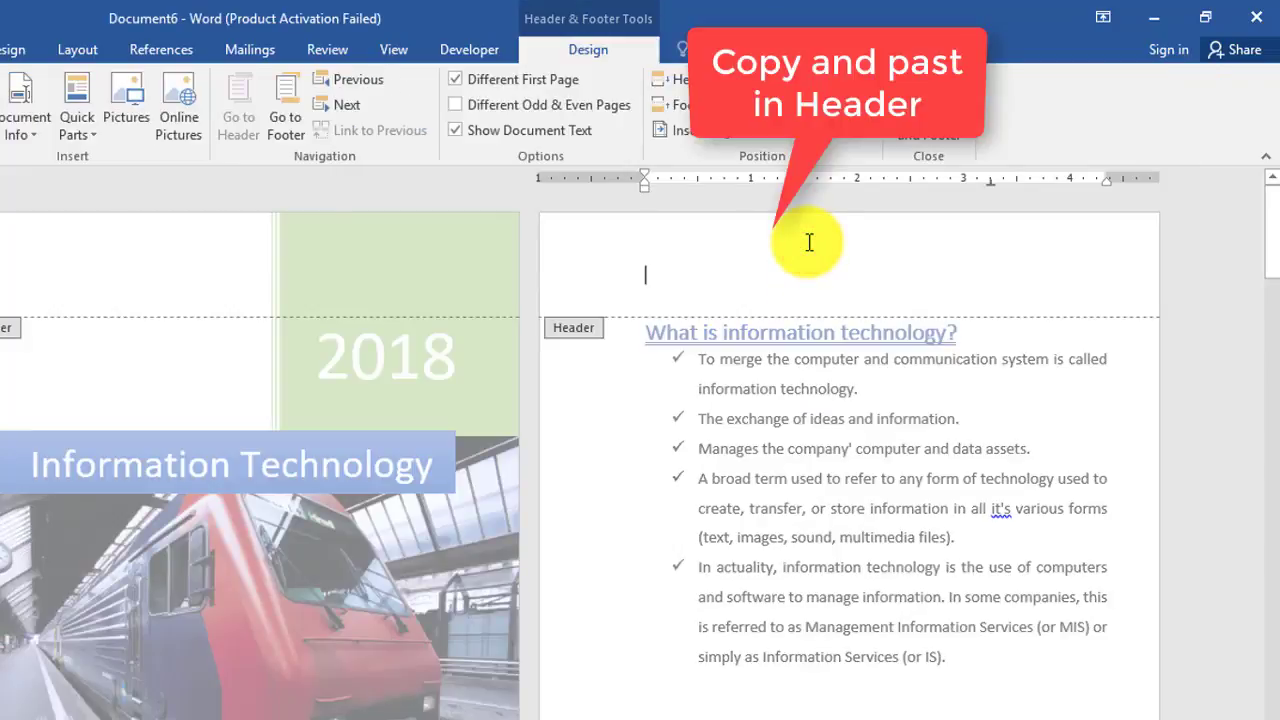
{"action": "key", "text": "ctrl+v"}
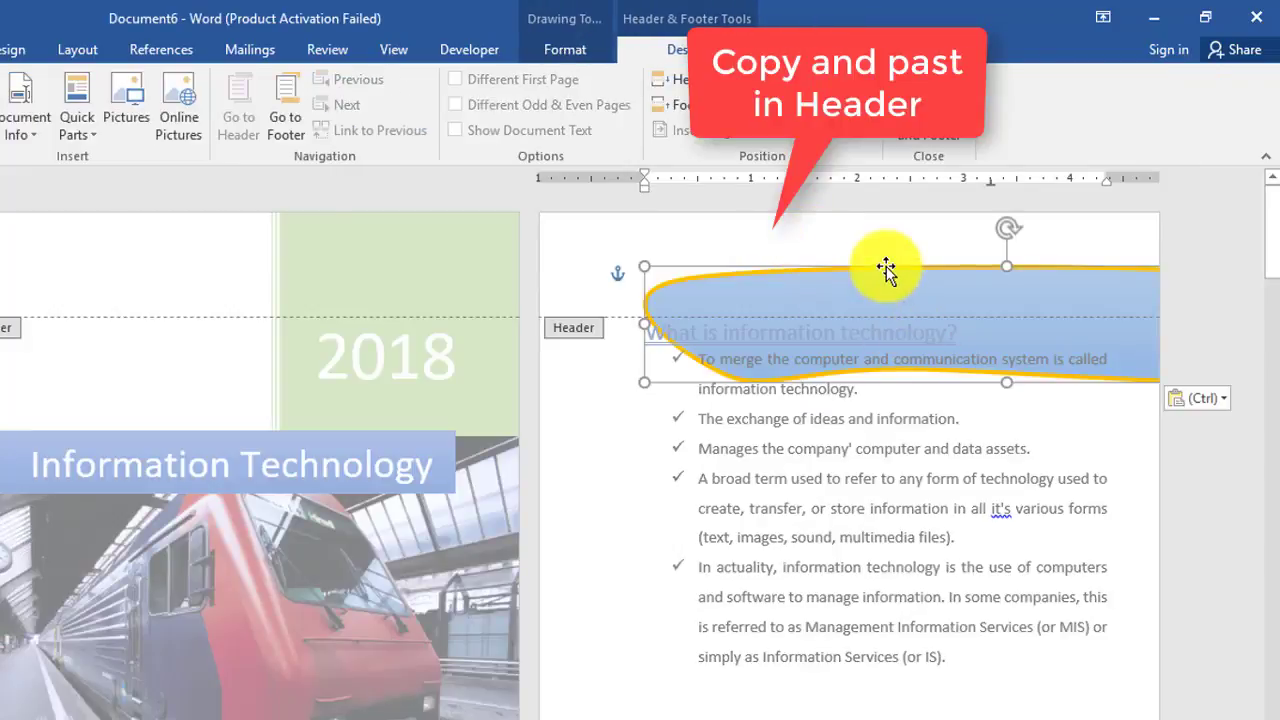
{"action": "mouse_move", "coordinate": [856, 253]}
{"action": "left_mouse_down"}
{"action": "mouse_move", "coordinate": [793, 192]}
{"action": "mouse_move", "coordinate": [889, 283]}
{"action": "left_mouse_up"}
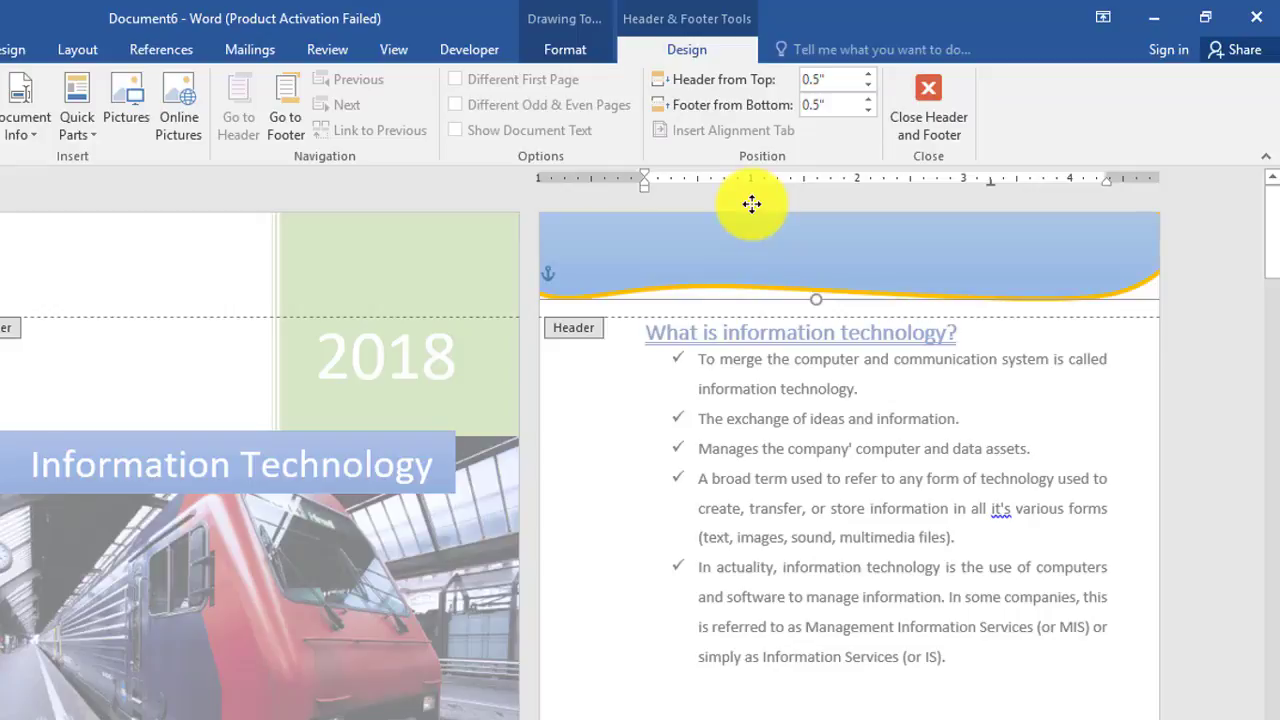
{"action": "double_click", "coordinate": [1013, 400]}
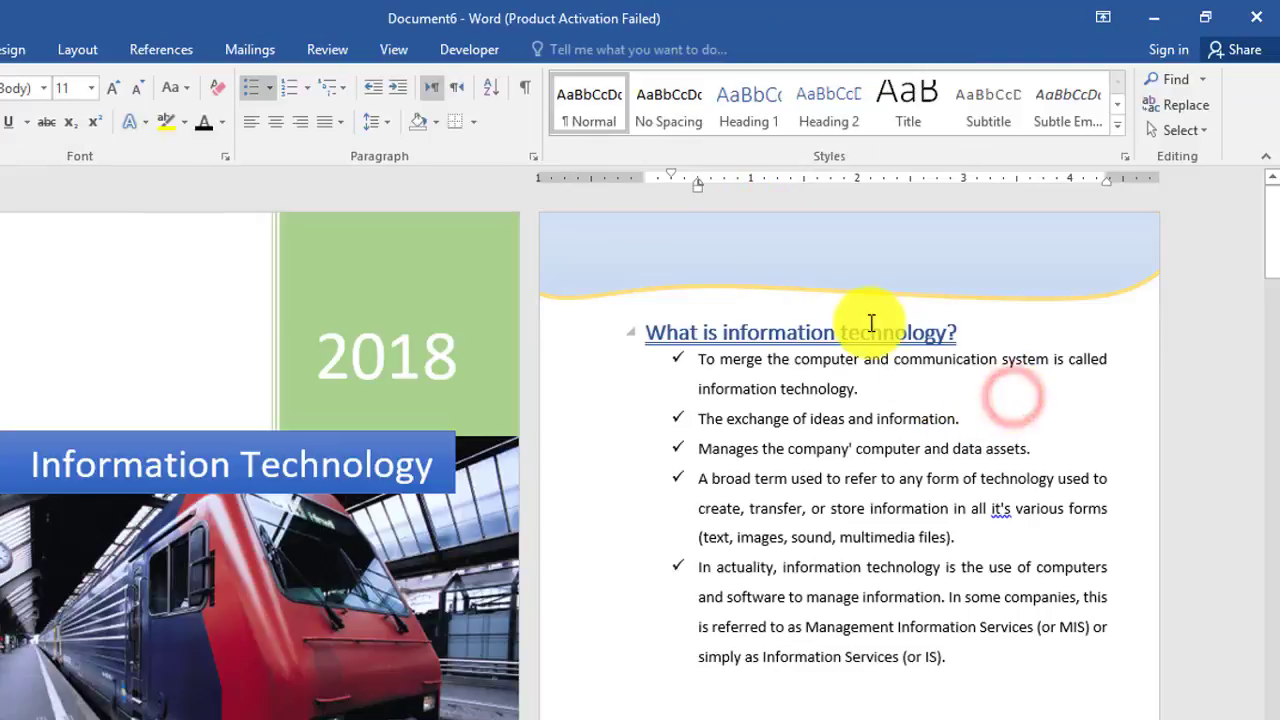
- Scroll through the following pages to check the wave repeats in each header
{"action": "left_click", "coordinate": [885, 272]}
{"action": "scroll", "coordinate": [917, 380], "scroll_direction": "down", "scroll_amount": 3}
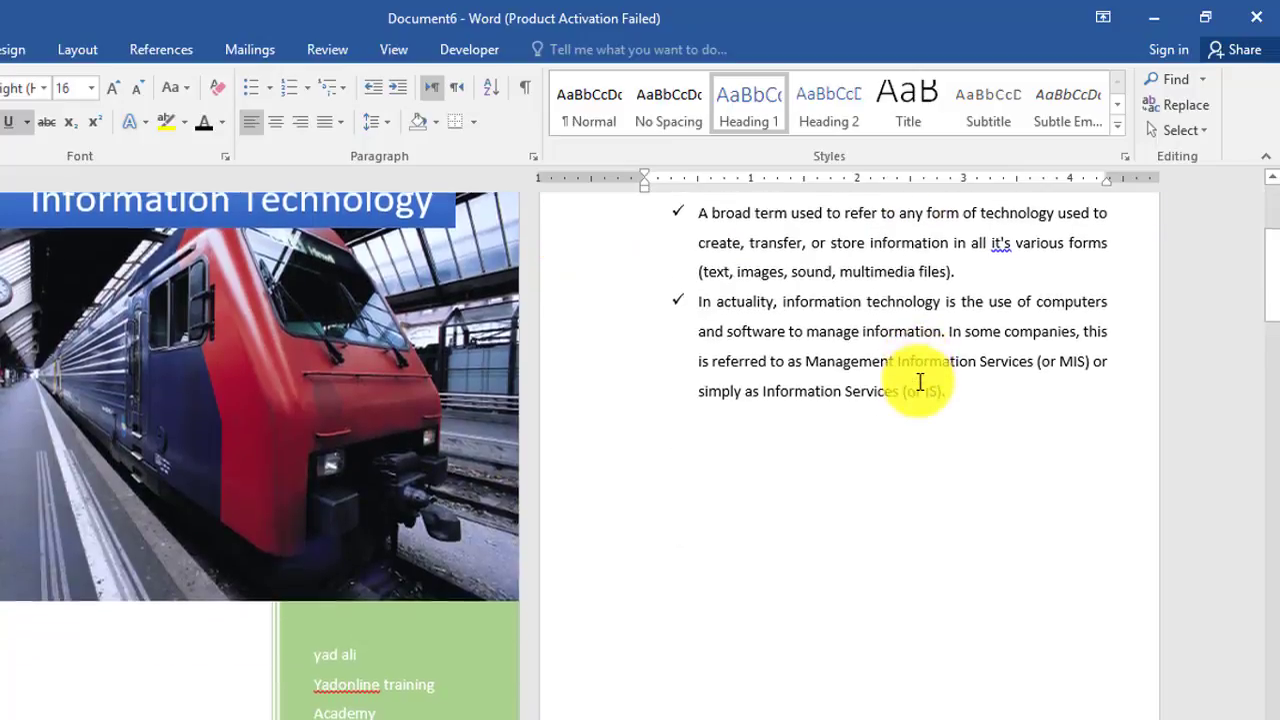
{"action": "scroll", "coordinate": [917, 380], "scroll_direction": "down", "scroll_amount": 5}
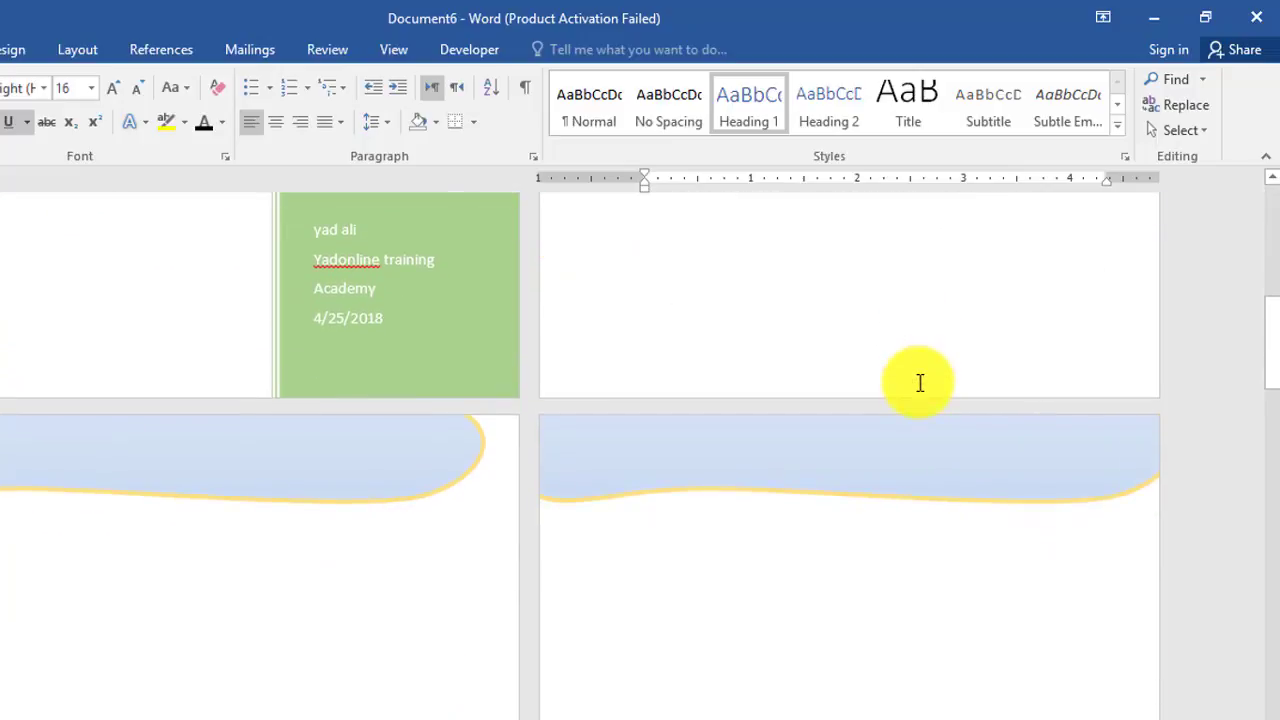
{"action": "scroll", "coordinate": [919, 382], "scroll_direction": "down", "scroll_amount": 5}
{"action": "scroll", "coordinate": [919, 382], "scroll_direction": "down", "scroll_amount": 3}
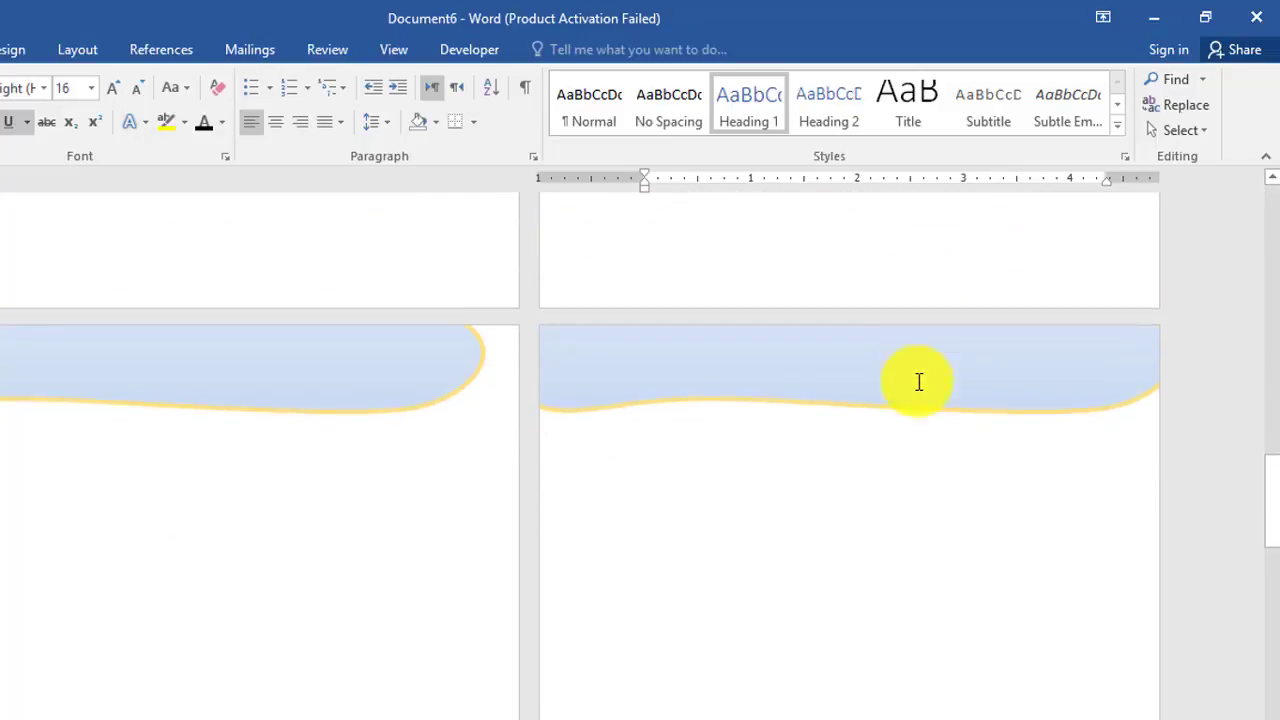
{"action": "scroll", "coordinate": [919, 381], "scroll_direction": "down", "scroll_amount": 3}
{"action": "scroll", "coordinate": [919, 381], "scroll_direction": "down", "scroll_amount": 3}
{"action": "scroll", "coordinate": [919, 381], "scroll_direction": "down", "scroll_amount": 5}
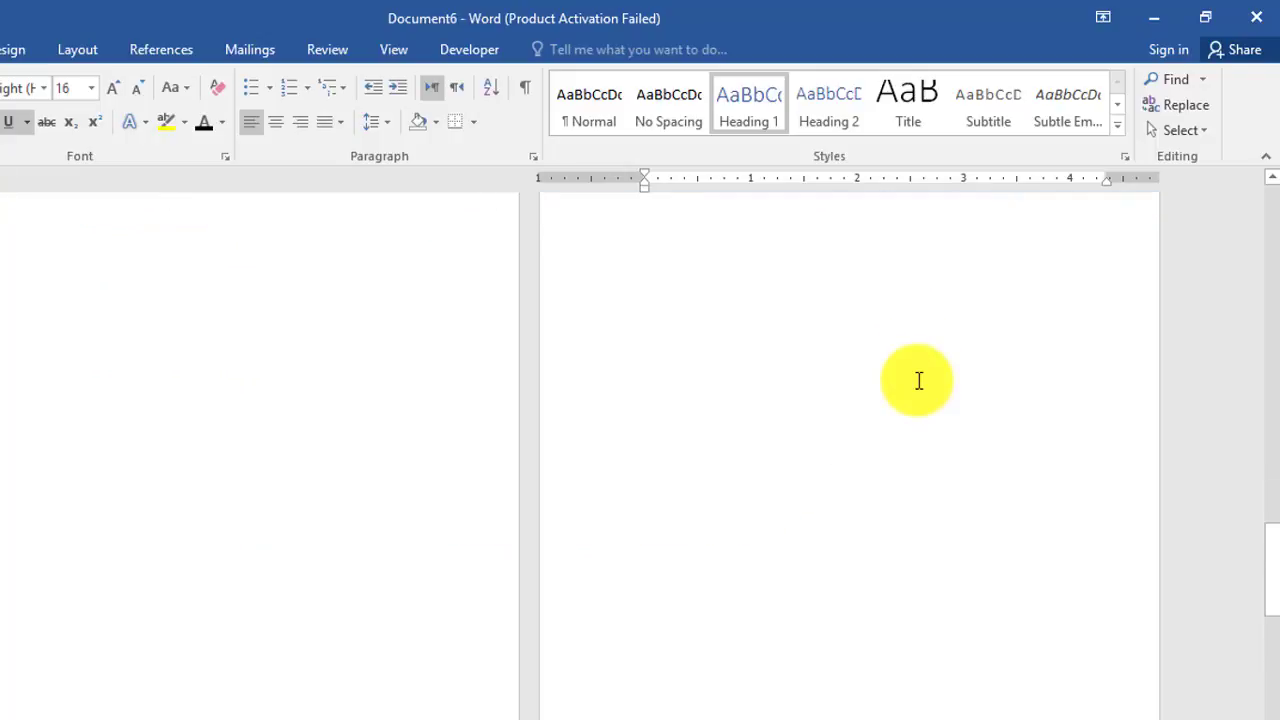
{"action": "scroll", "coordinate": [917, 380], "scroll_direction": "up", "scroll_amount": 3}
{"action": "scroll", "coordinate": [917, 380], "scroll_direction": "up", "scroll_amount": 3}
{"action": "scroll", "coordinate": [917, 380], "scroll_direction": "up", "scroll_amount": 3}
{"action": "scroll", "coordinate": [917, 380], "scroll_direction": "up", "scroll_amount": 3}
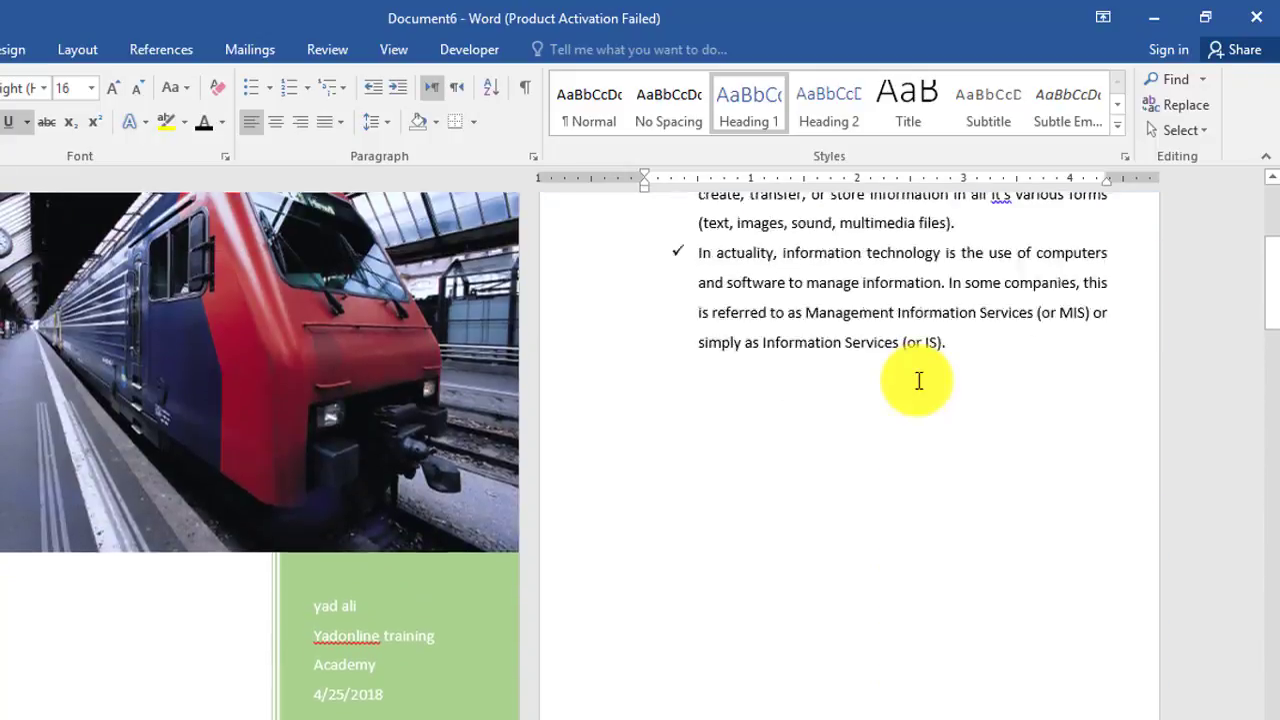
{"action": "scroll", "coordinate": [919, 381], "scroll_direction": "up", "scroll_amount": 3}
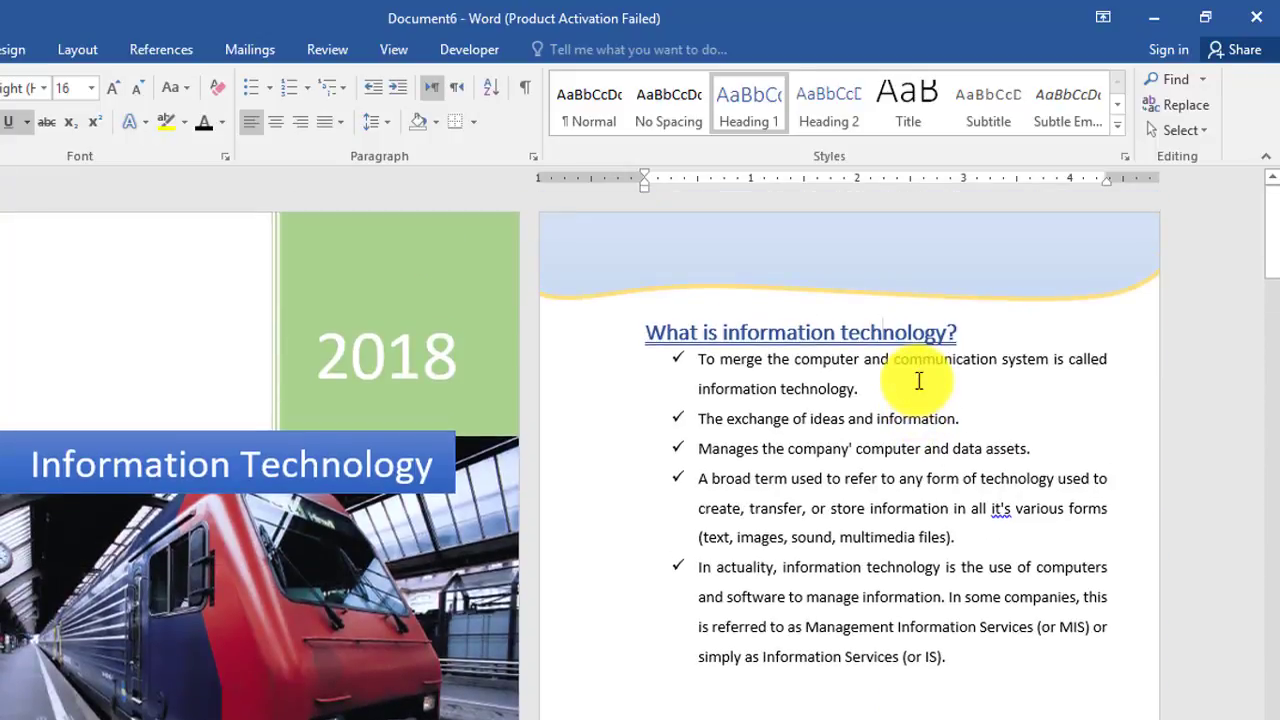
- Drag the header wave up and left to the page corner and return to the body text
{"action": "double_click", "coordinate": [887, 265]}
{"action": "left_click", "coordinate": [909, 266]}
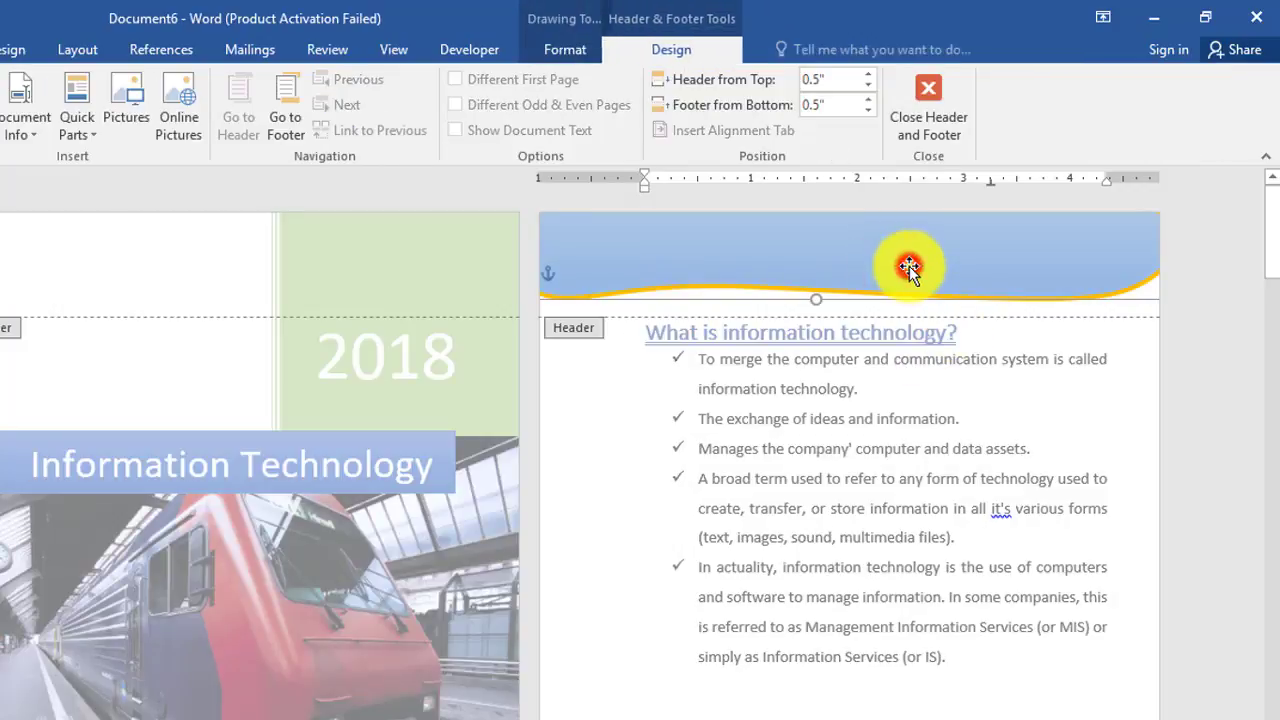
{"action": "scroll", "coordinate": [880, 330], "scroll_direction": "down", "scroll_amount": 2}
{"action": "scroll", "coordinate": [800, 420], "scroll_direction": "down", "scroll_amount": 6}
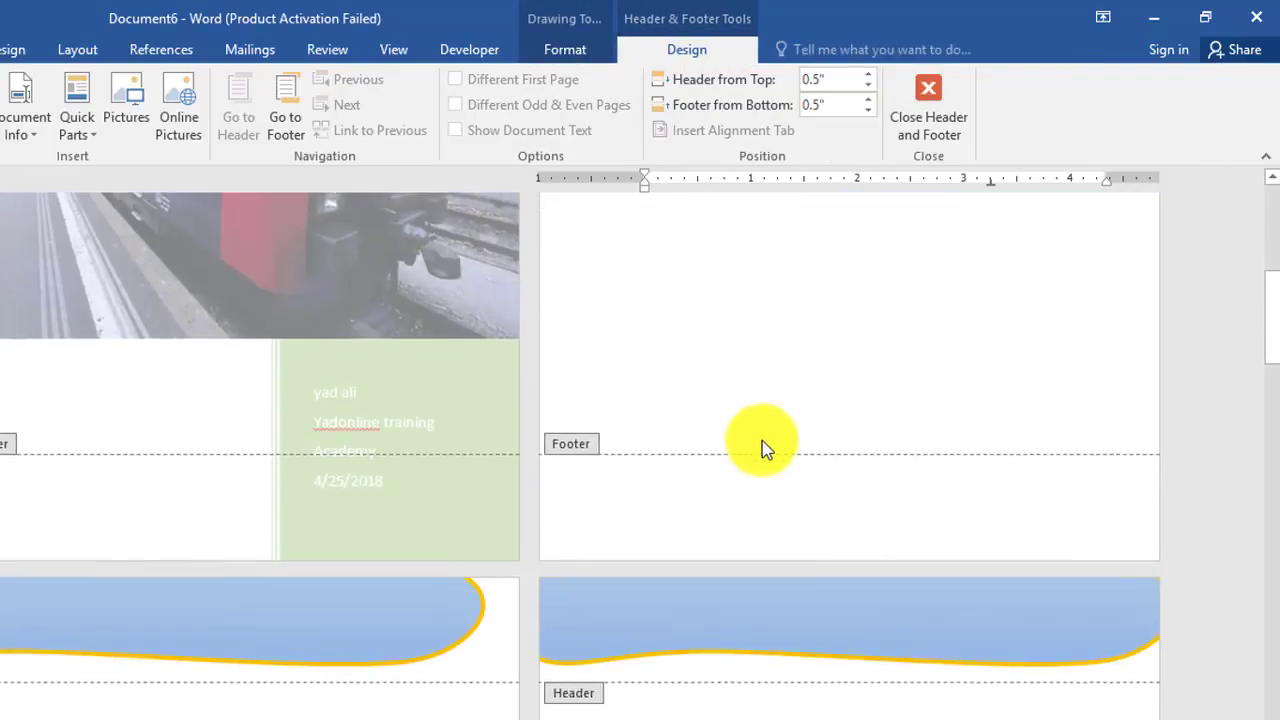
{"action": "scroll", "coordinate": [600, 460], "scroll_direction": "down", "scroll_amount": 2}
{"action": "left_click", "coordinate": [371, 471]}
{"action": "left_click_drag", "start_coordinate": [336, 458], "coordinate": [414, 449]}
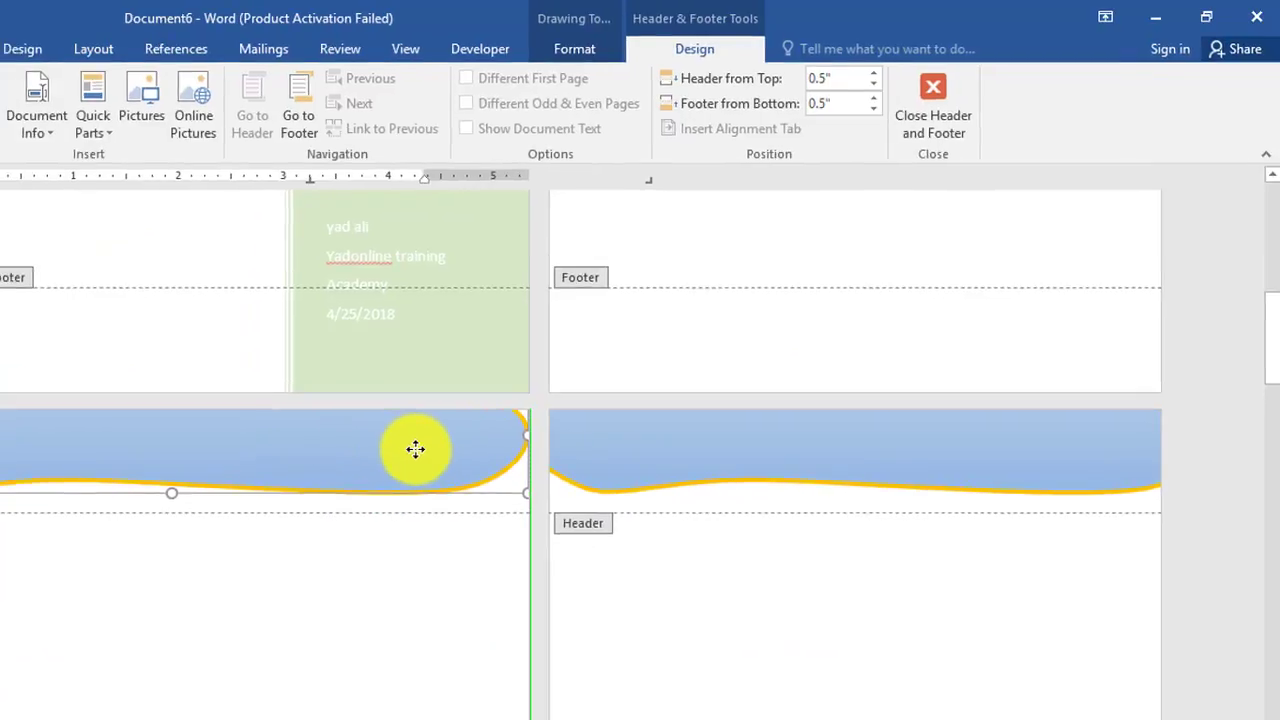
{"action": "left_click_drag", "start_coordinate": [496, 427], "coordinate": [482, 414]}
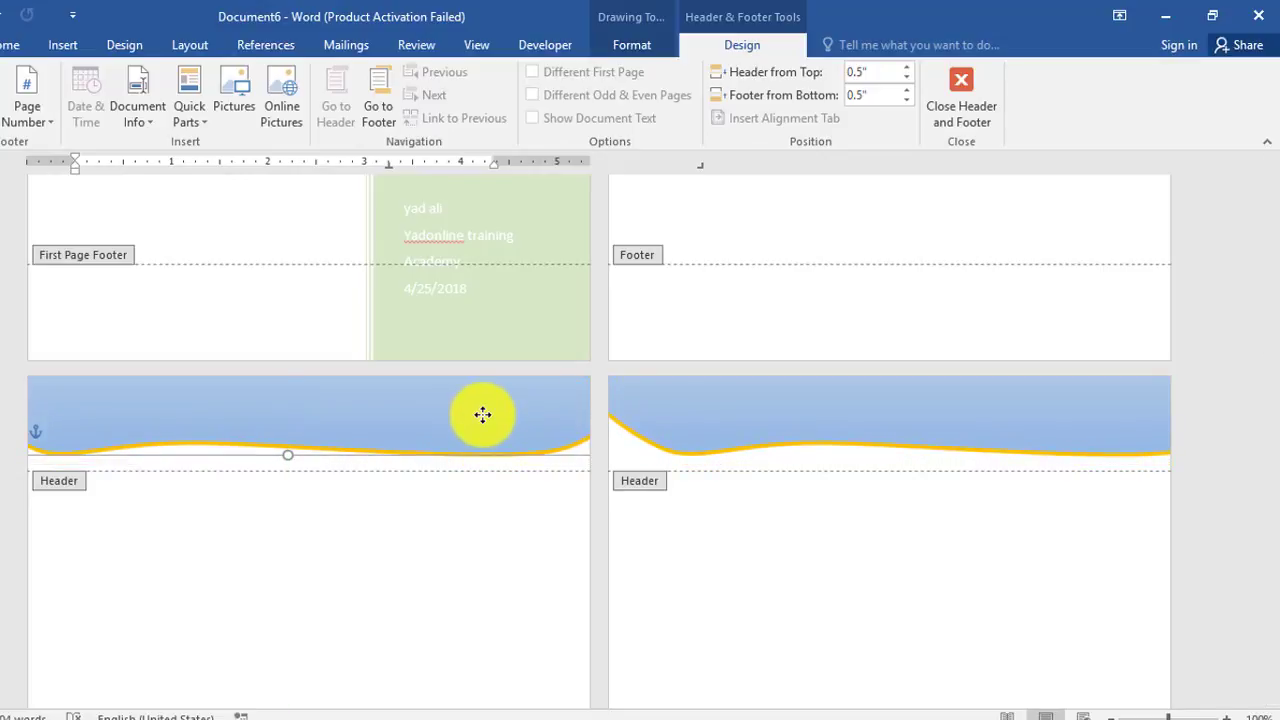
{"action": "double_click", "coordinate": [784, 541]}
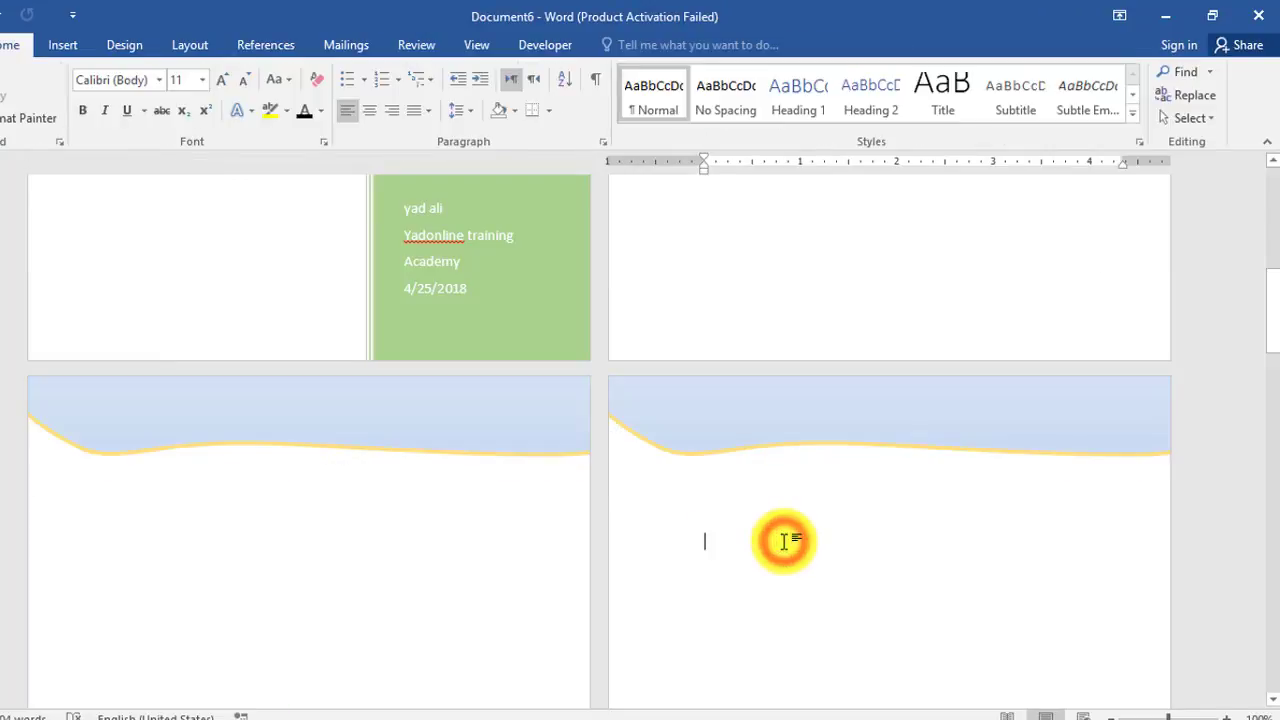
- Scroll through the pages to review the repositioned header wave
{"action": "scroll", "coordinate": [784, 541], "scroll_direction": "up", "scroll_amount": 3}
{"action": "scroll", "coordinate": [784, 541], "scroll_direction": "up", "scroll_amount": 3}
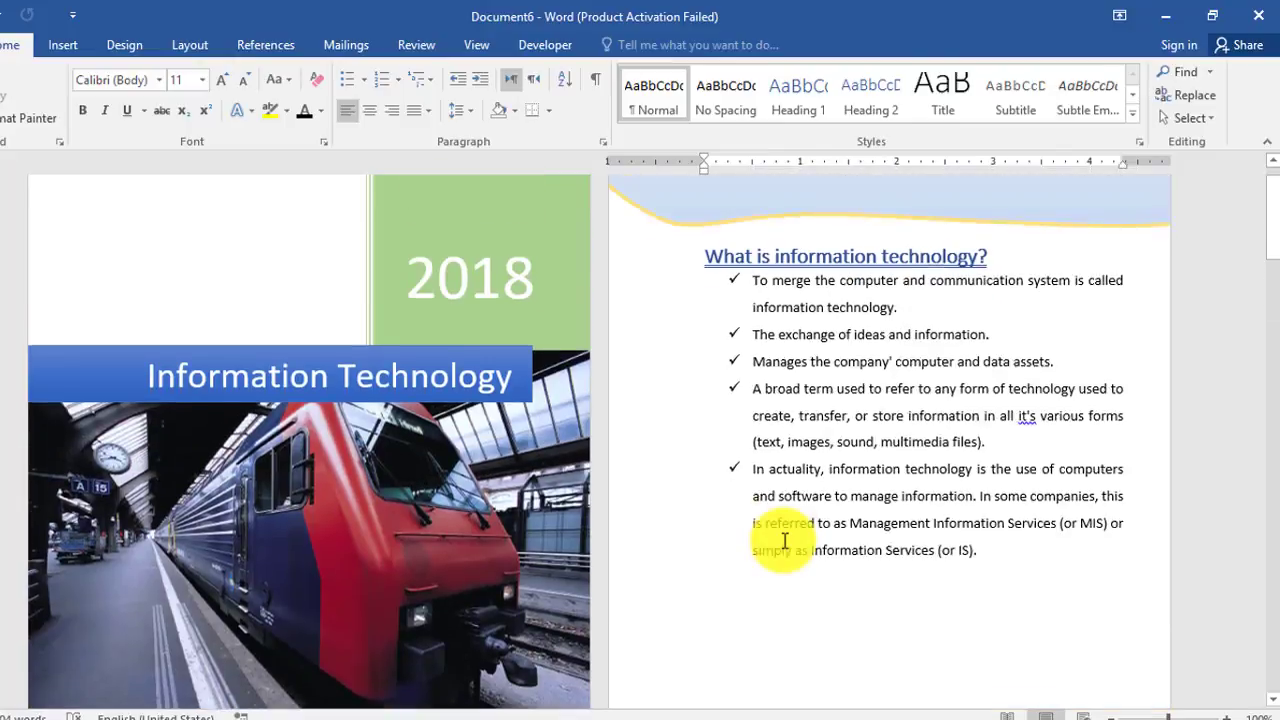
{"action": "scroll", "coordinate": [785, 536], "scroll_direction": "down", "scroll_amount": 2}
{"action": "scroll", "coordinate": [785, 536], "scroll_direction": "down", "scroll_amount": 5}
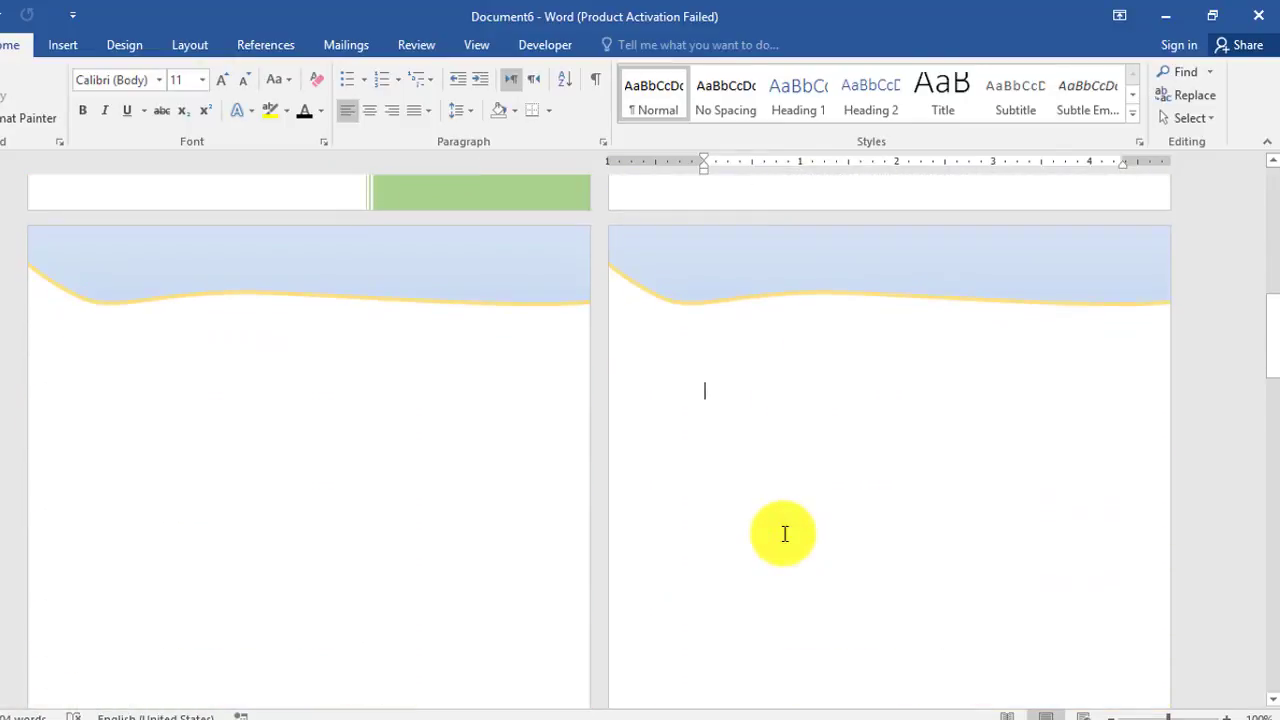
{"action": "scroll", "coordinate": [785, 536], "scroll_direction": "down", "scroll_amount": 7}
{"action": "scroll", "coordinate": [782, 537], "scroll_direction": "down", "scroll_amount": 3}
{"action": "scroll", "coordinate": [783, 538], "scroll_direction": "down", "scroll_amount": 2}
{"action": "scroll", "coordinate": [783, 538], "scroll_direction": "down", "scroll_amount": 4}
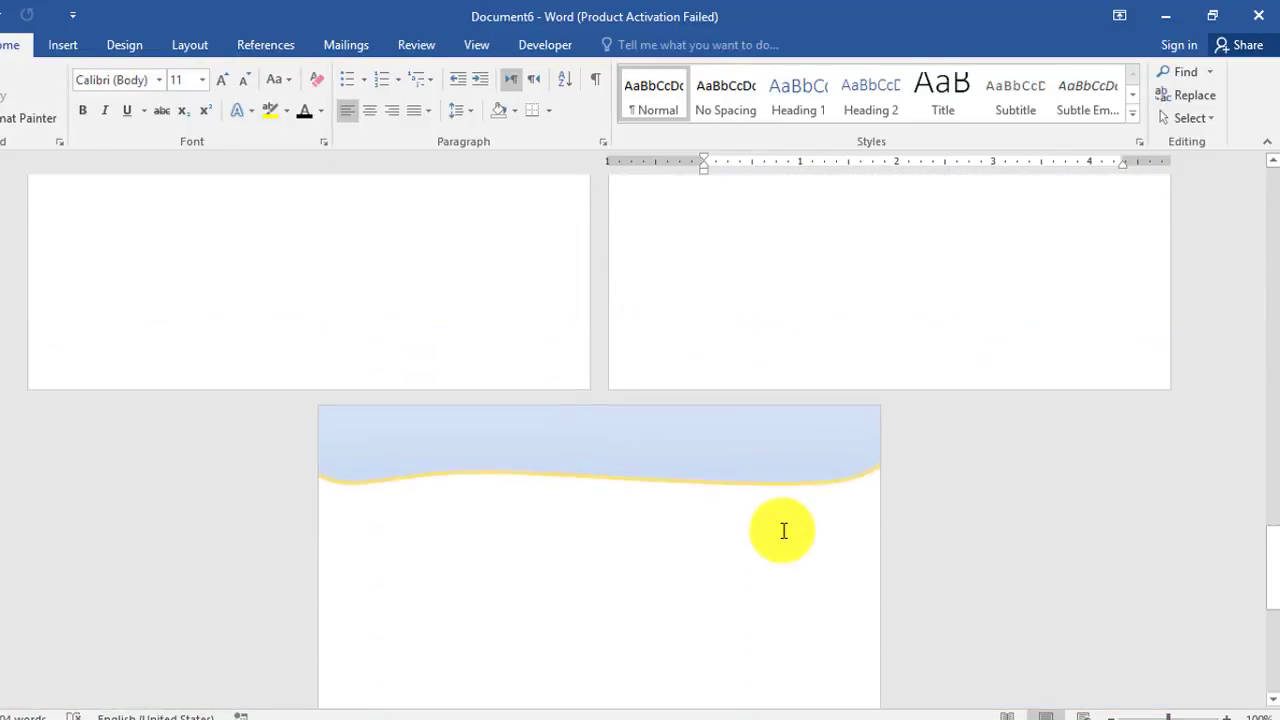
{"action": "scroll", "coordinate": [783, 538], "scroll_direction": "down", "scroll_amount": 1}
{"action": "scroll", "coordinate": [781, 530], "scroll_direction": "up", "scroll_amount": 3}
{"action": "scroll", "coordinate": [781, 529], "scroll_direction": "down", "scroll_amount": 3}
{"action": "scroll", "coordinate": [781, 529], "scroll_direction": "up", "scroll_amount": 3}
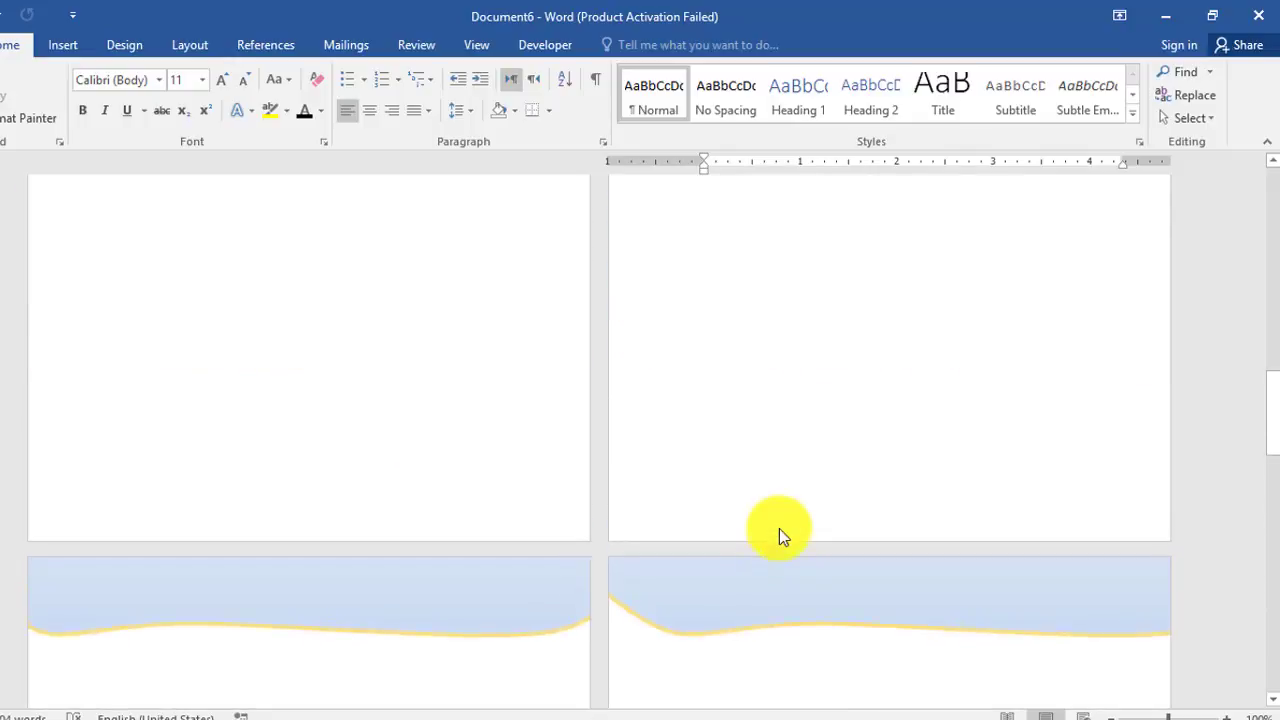
{"action": "scroll", "coordinate": [781, 529], "scroll_direction": "down", "scroll_amount": 3}
{"action": "scroll", "coordinate": [781, 529], "scroll_direction": "up", "scroll_amount": 4}
{"action": "scroll", "coordinate": [781, 529], "scroll_direction": "up", "scroll_amount": 4}
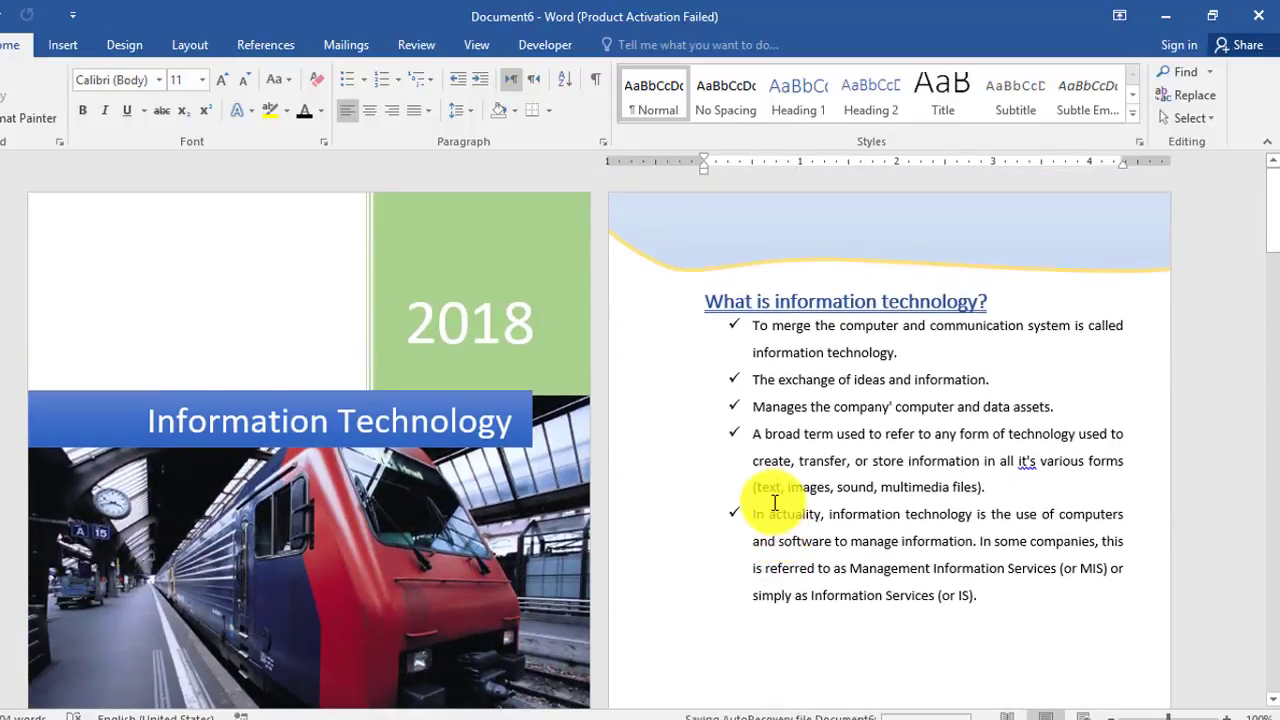
{"action": "scroll", "coordinate": [775, 502], "scroll_direction": "down", "scroll_amount": 1}
{"action": "scroll", "coordinate": [766, 514], "scroll_direction": "up", "scroll_amount": 1}
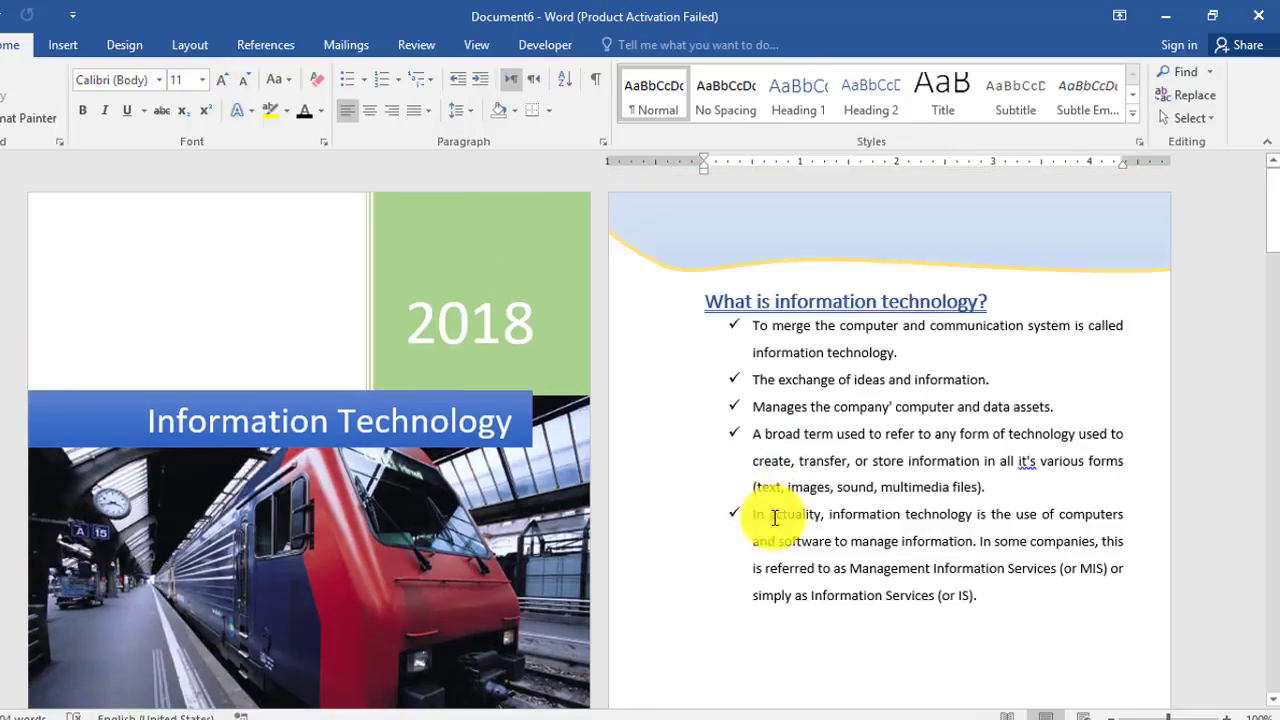
{"action": "scroll", "coordinate": [860, 570], "scroll_direction": "down", "scroll_amount": 2}
- Insert a blank line above the 'What is Data?' title below the IT list
{"action": "left_click", "coordinate": [987, 451]}
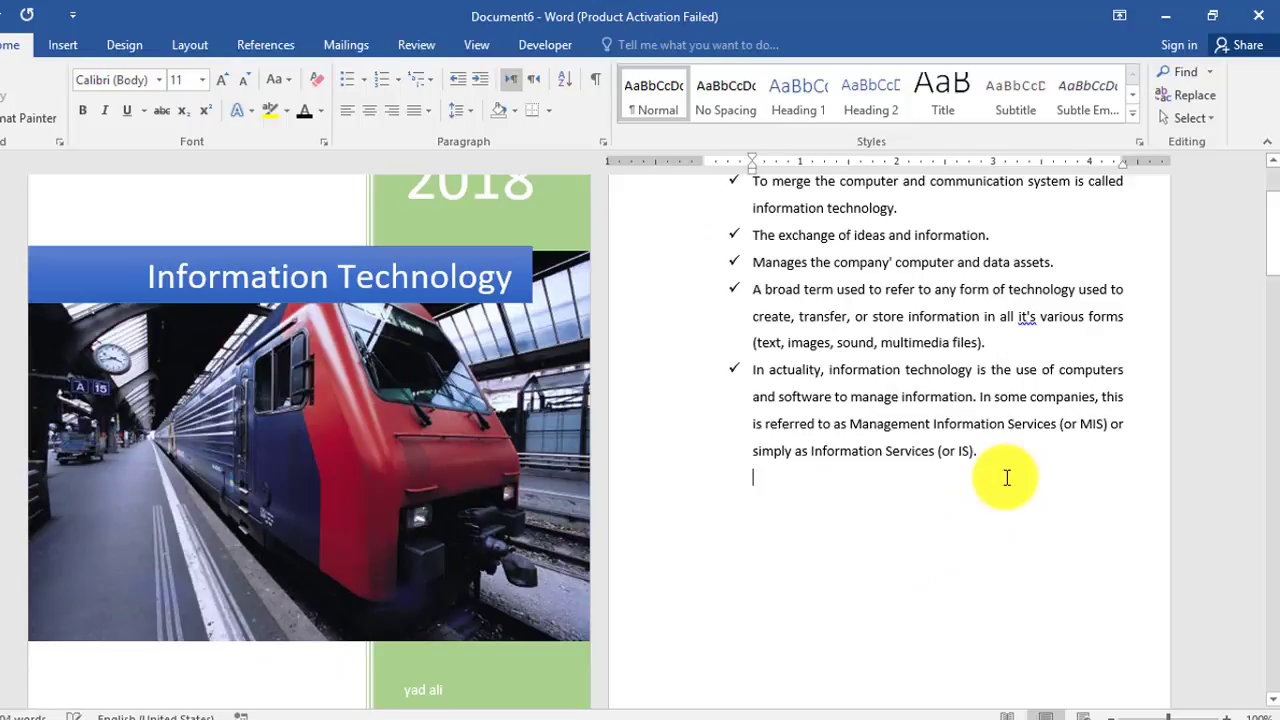
{"action": "scroll", "coordinate": [873, 553], "scroll_direction": "down", "scroll_amount": 1}
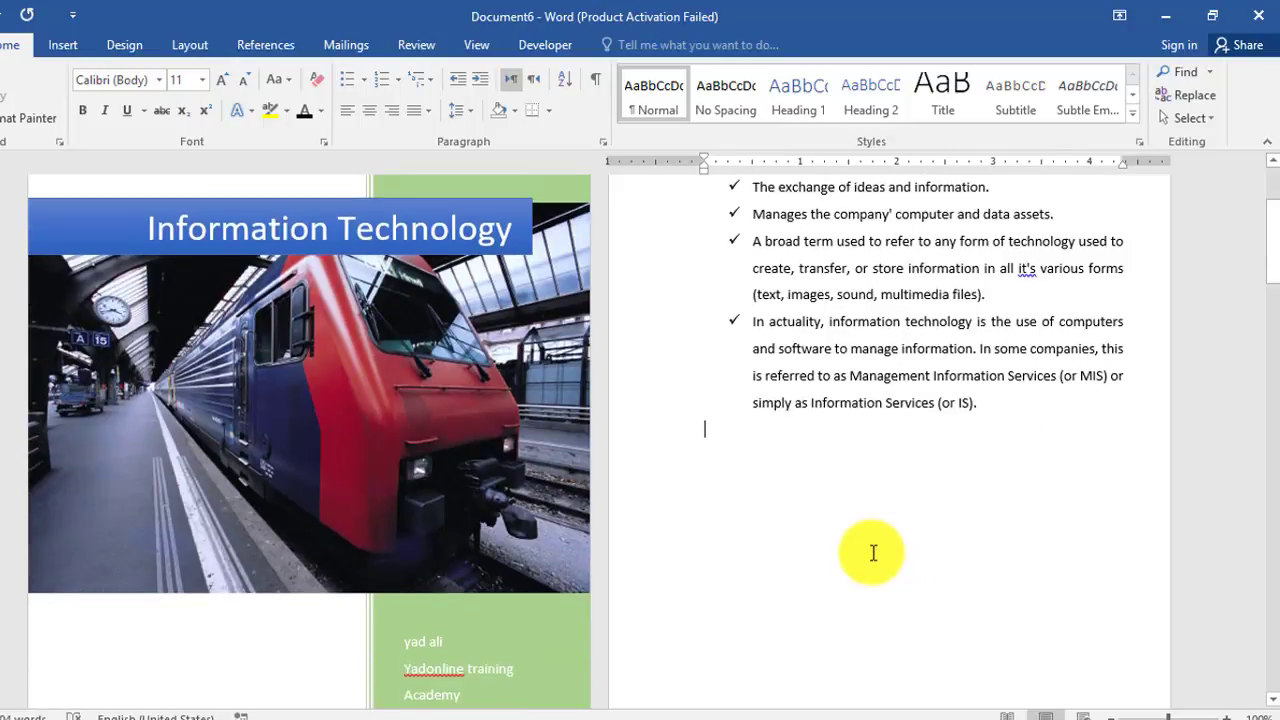
{"action": "scroll", "coordinate": [873, 549], "scroll_direction": "down", "scroll_amount": 2}
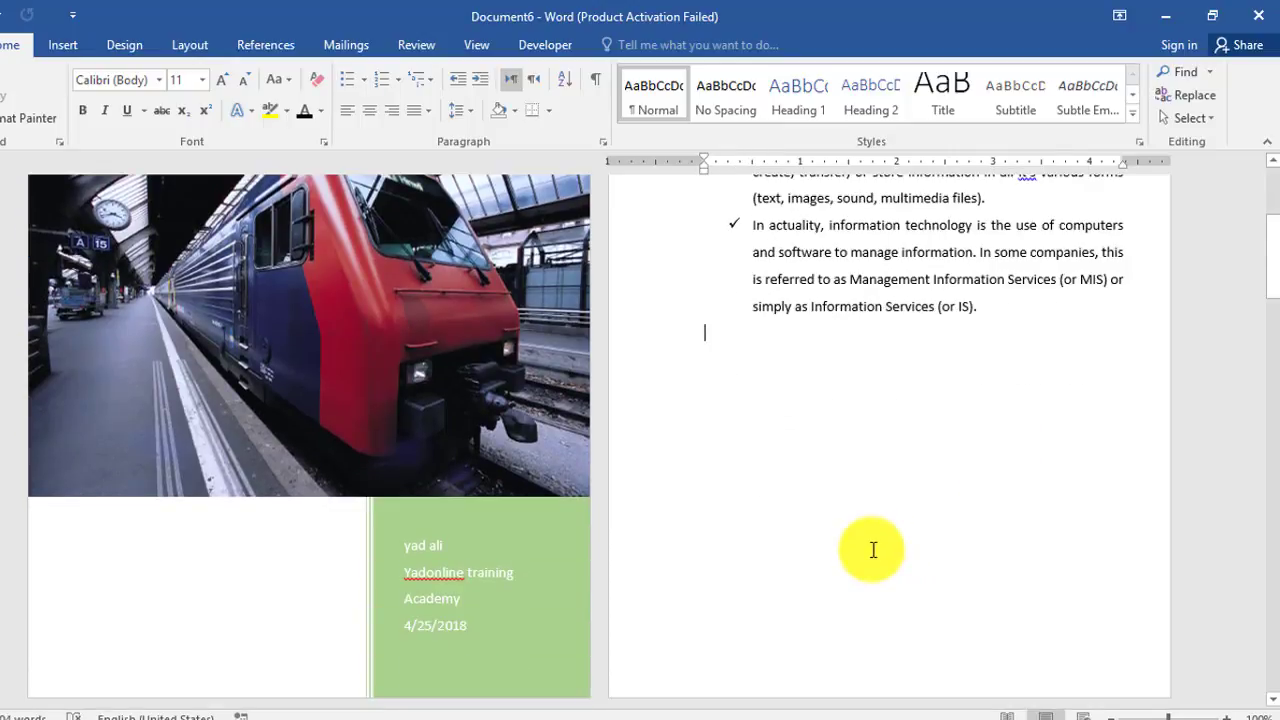
{"action": "scroll", "coordinate": [873, 549], "scroll_direction": "down", "scroll_amount": 9}
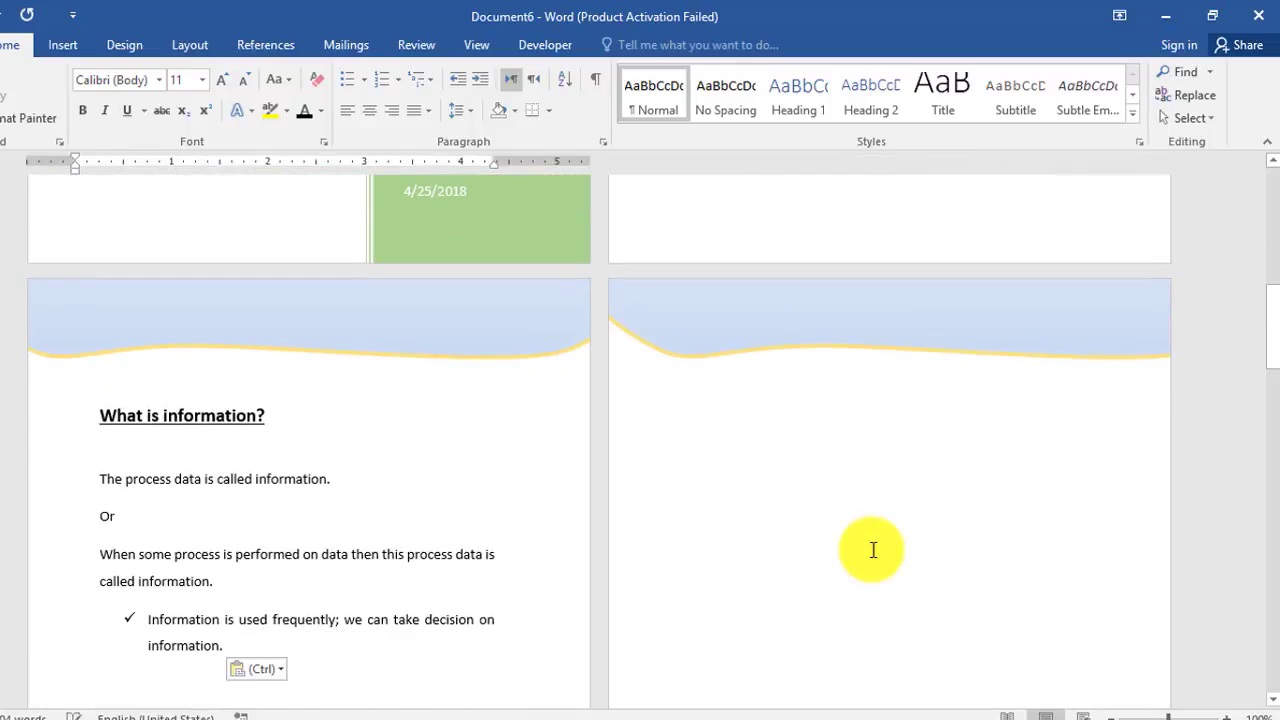
{"action": "scroll", "coordinate": [873, 549], "scroll_direction": "up", "scroll_amount": 2}
{"action": "scroll", "coordinate": [873, 549], "scroll_direction": "up", "scroll_amount": 3}
{"action": "scroll", "coordinate": [873, 549], "scroll_direction": "up", "scroll_amount": 4}
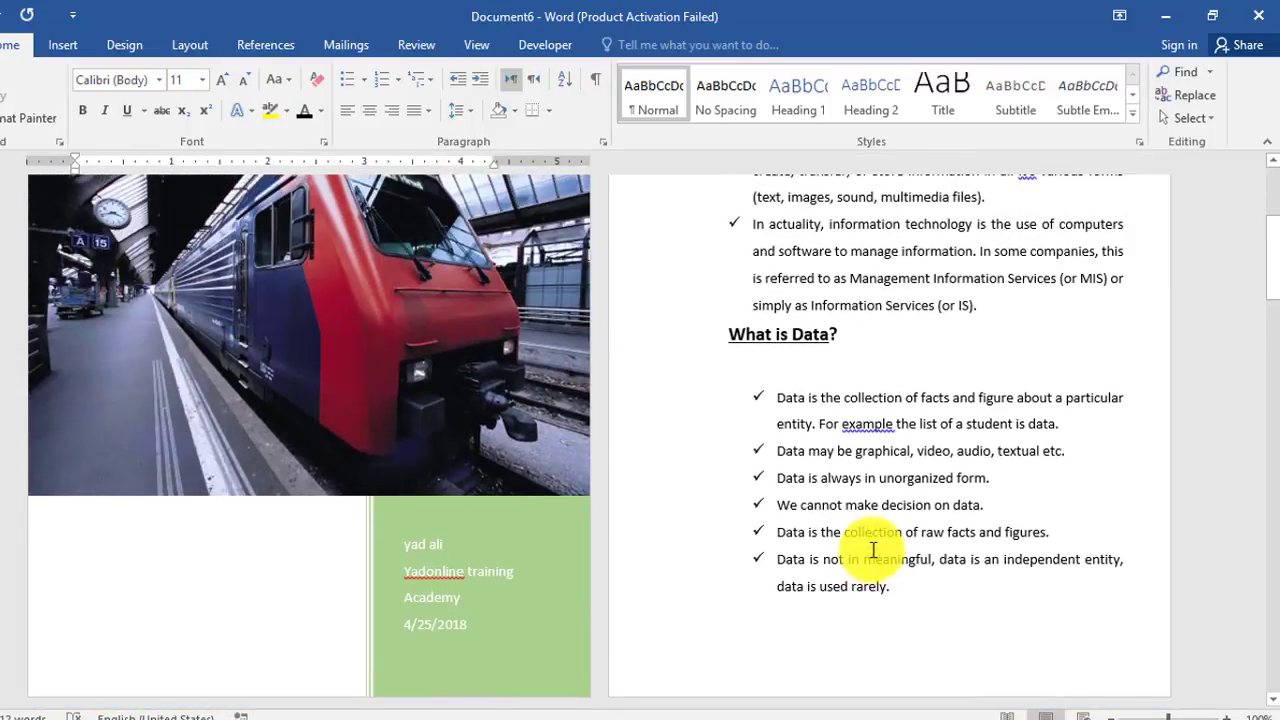
{"action": "left_click", "coordinate": [716, 337]}
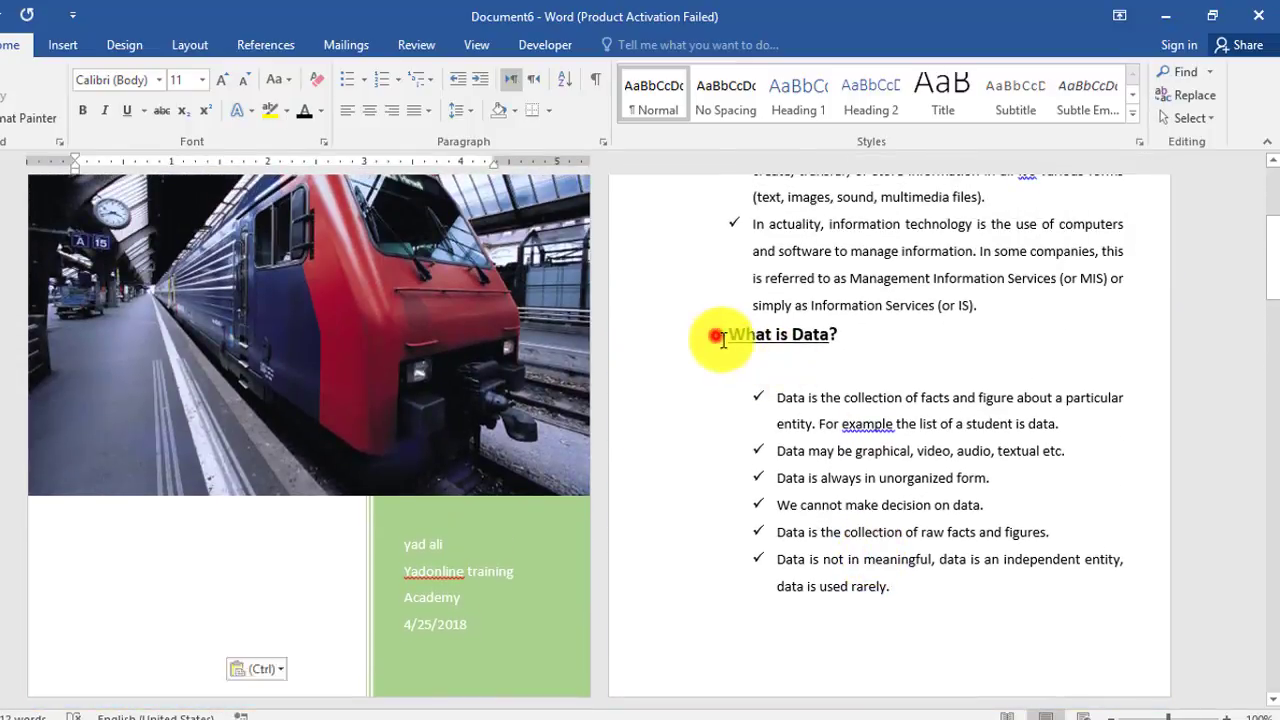
{"action": "key", "text": "Return"}
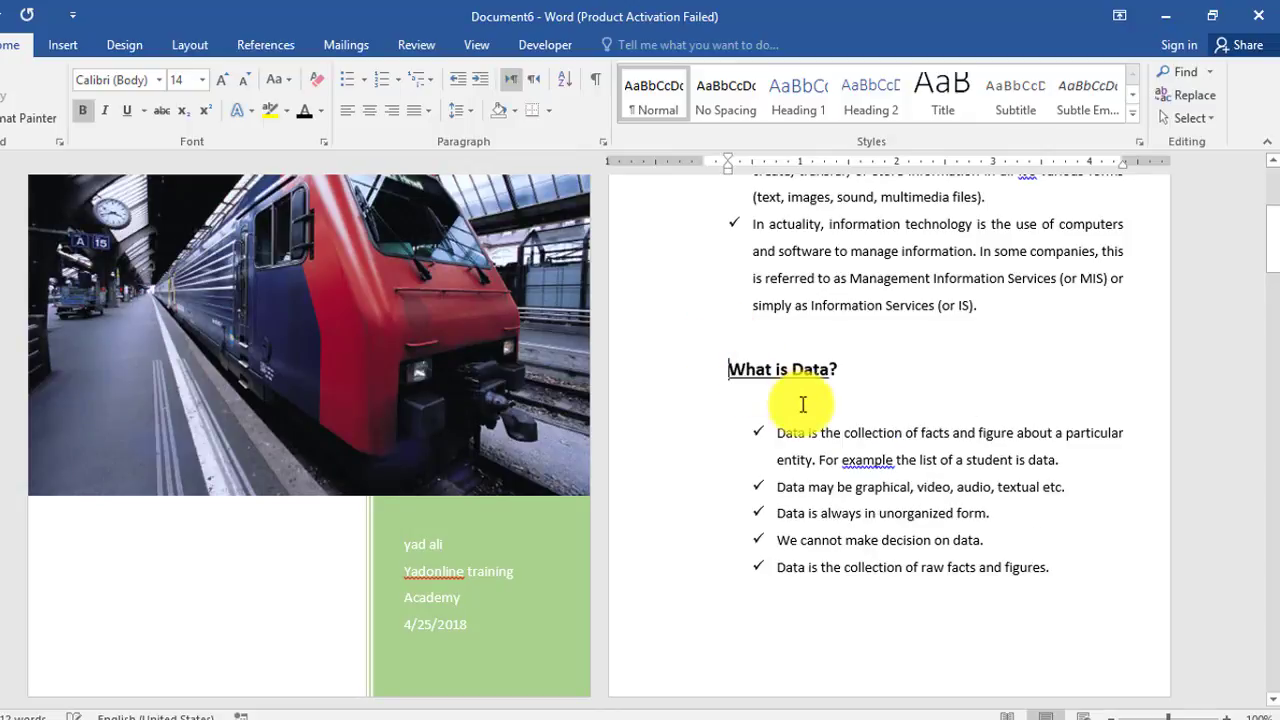
{"action": "scroll", "coordinate": [800, 405], "scroll_direction": "up", "scroll_amount": 4}
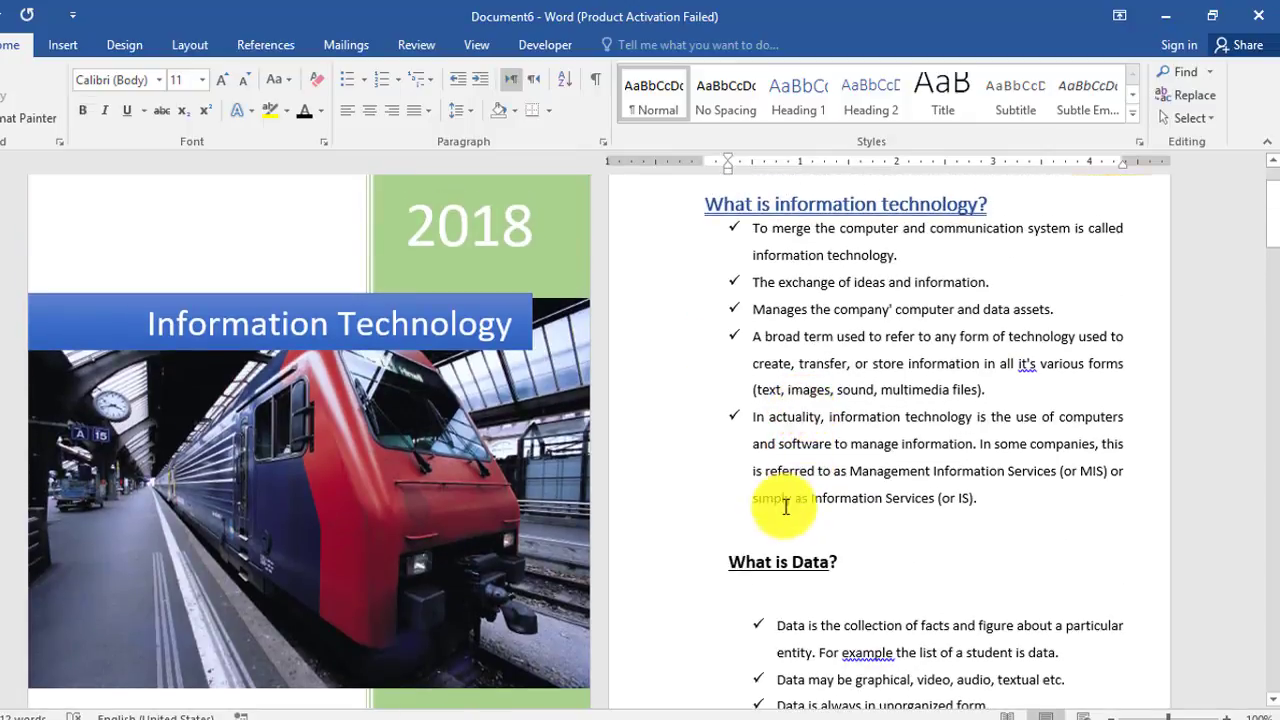
- Make 'What is Data?' a bold Heading 1
{"action": "left_click_drag", "start_coordinate": [727, 562], "coordinate": [889, 571]}
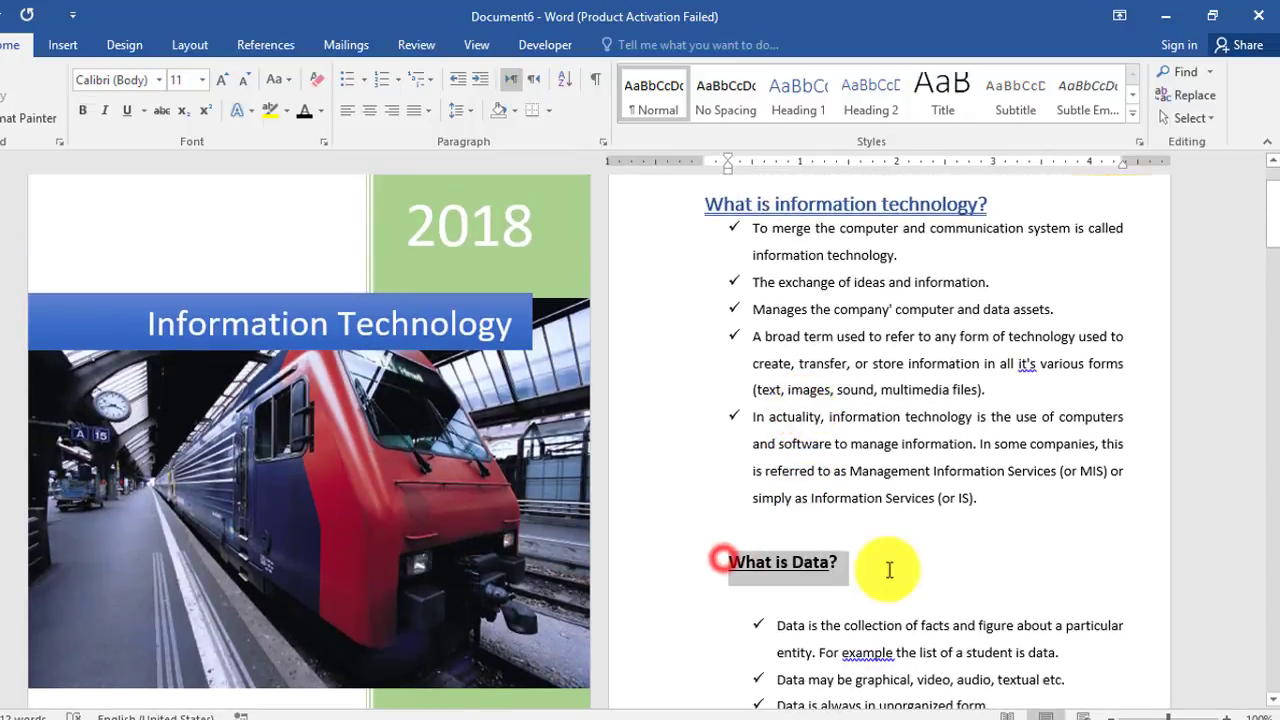
{"action": "left_click", "coordinate": [795, 93]}
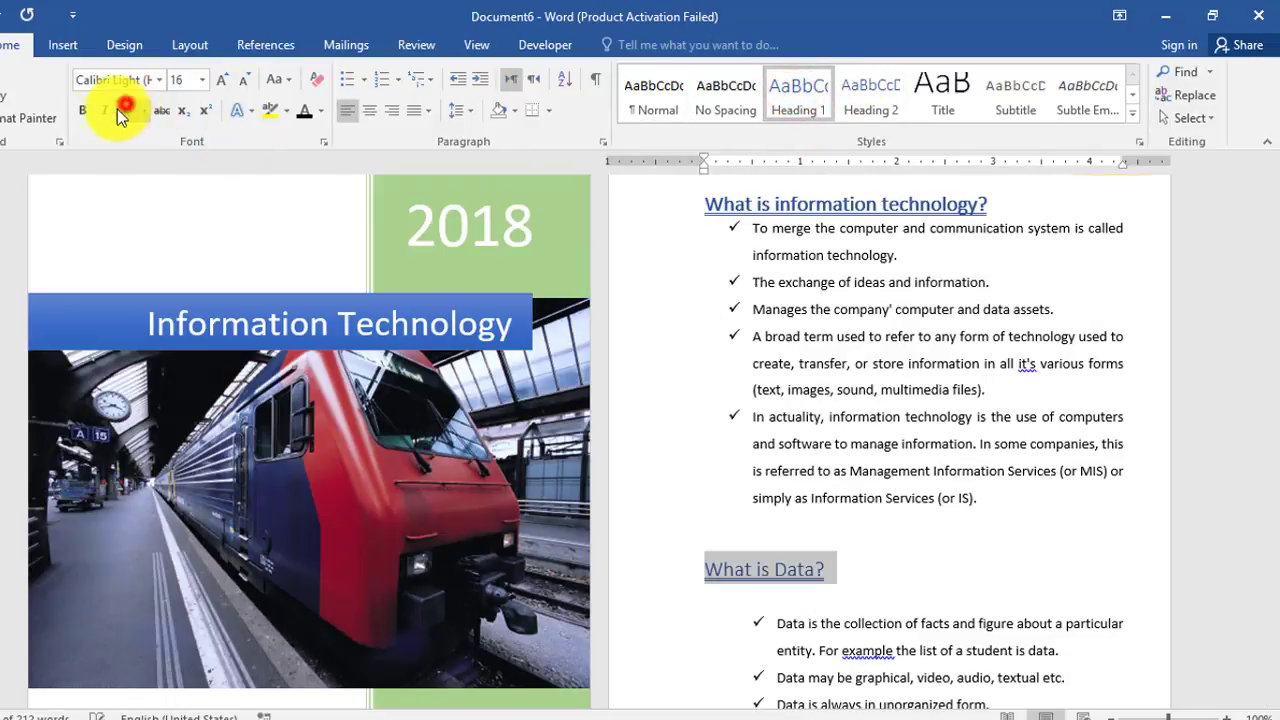
{"action": "left_click", "coordinate": [83, 112]}
{"action": "left_click_drag", "start_coordinate": [691, 423], "coordinate": [787, 460]}
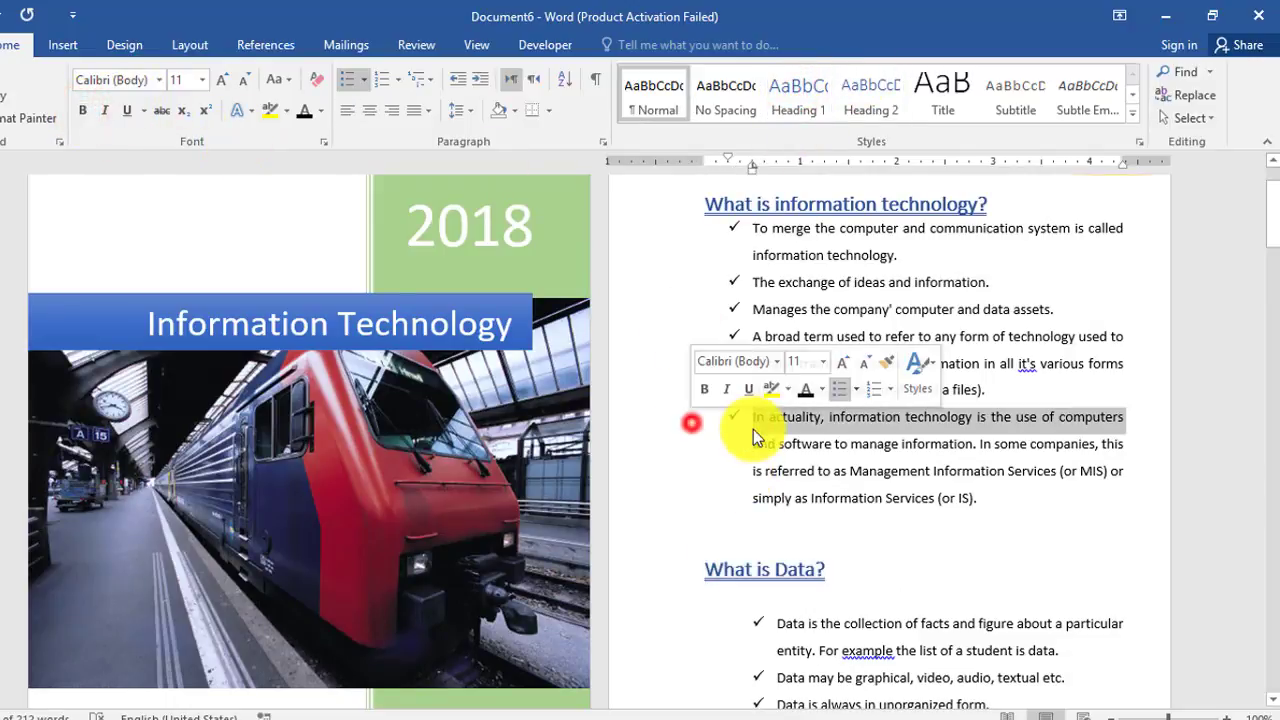
{"action": "left_click", "coordinate": [780, 455]}
{"action": "scroll", "coordinate": [905, 555], "scroll_direction": "down", "scroll_amount": 1}
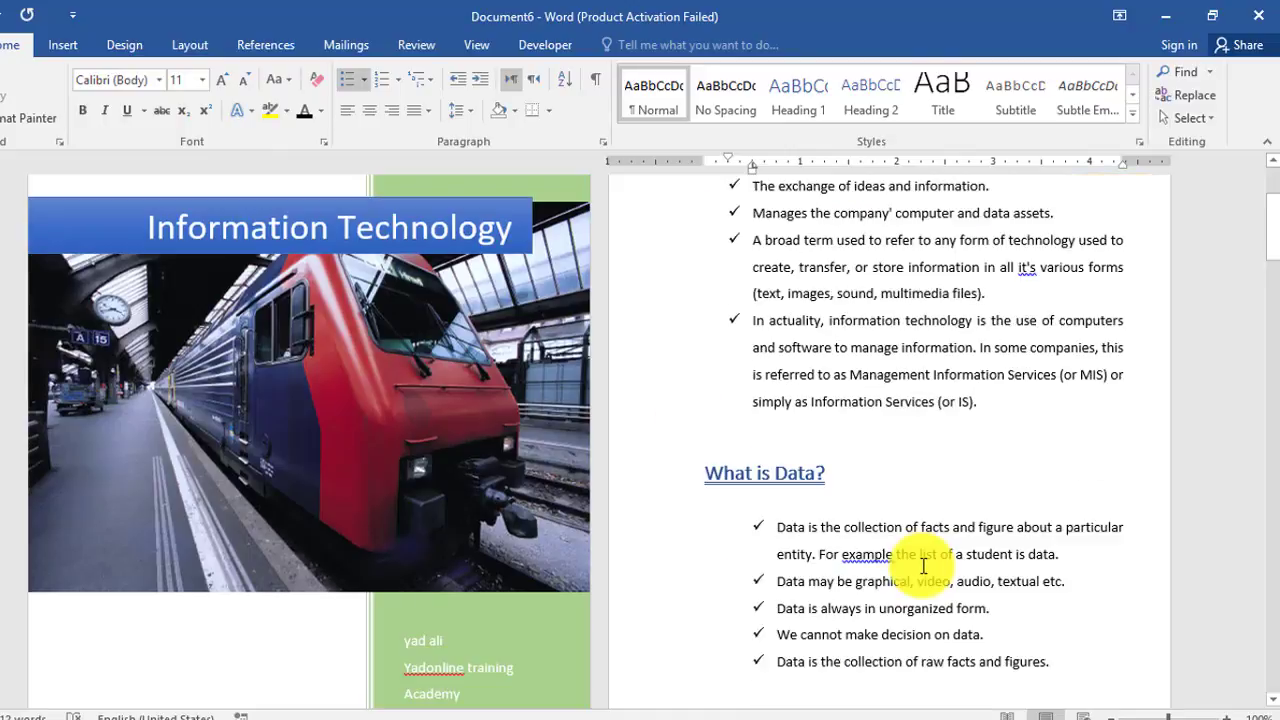
{"action": "scroll", "coordinate": [803, 551], "scroll_direction": "down", "scroll_amount": 1}
{"action": "scroll", "coordinate": [803, 551], "scroll_direction": "down", "scroll_amount": 2}
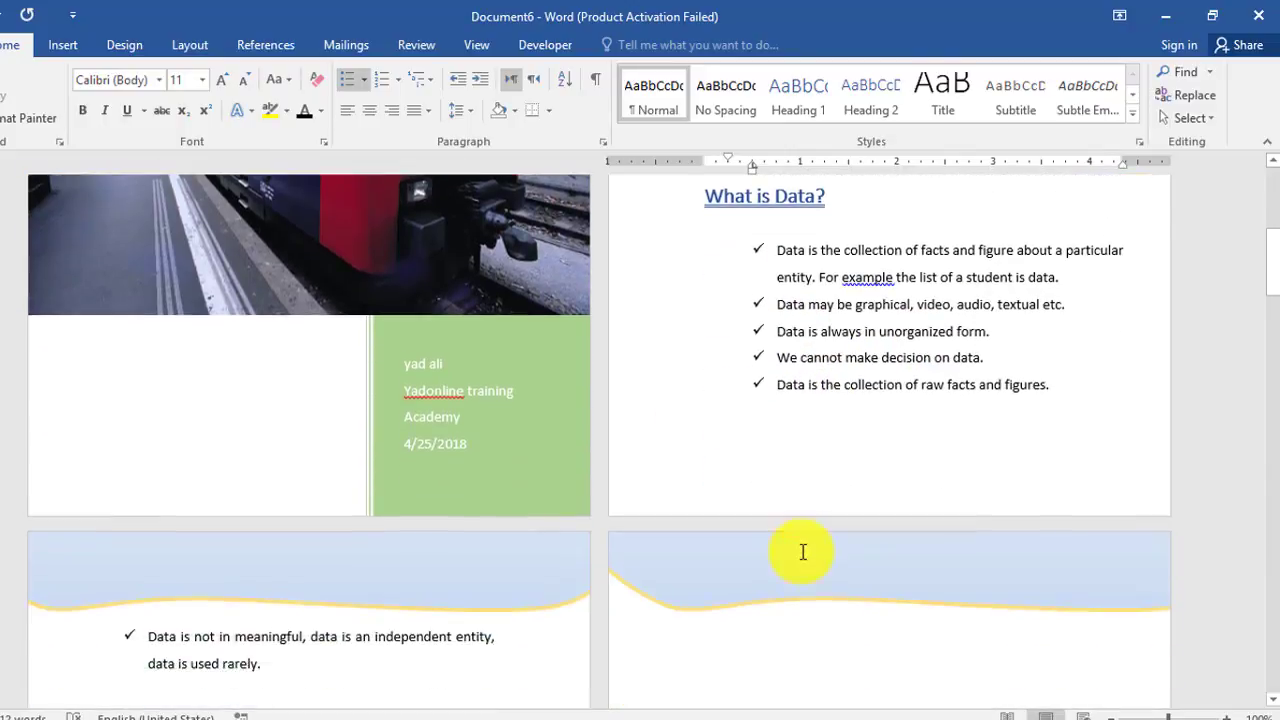
{"action": "scroll", "coordinate": [805, 551], "scroll_direction": "down", "scroll_amount": 2}
{"action": "scroll", "coordinate": [805, 551], "scroll_direction": "down", "scroll_amount": 2}
{"action": "scroll", "coordinate": [790, 545], "scroll_direction": "down", "scroll_amount": 1}
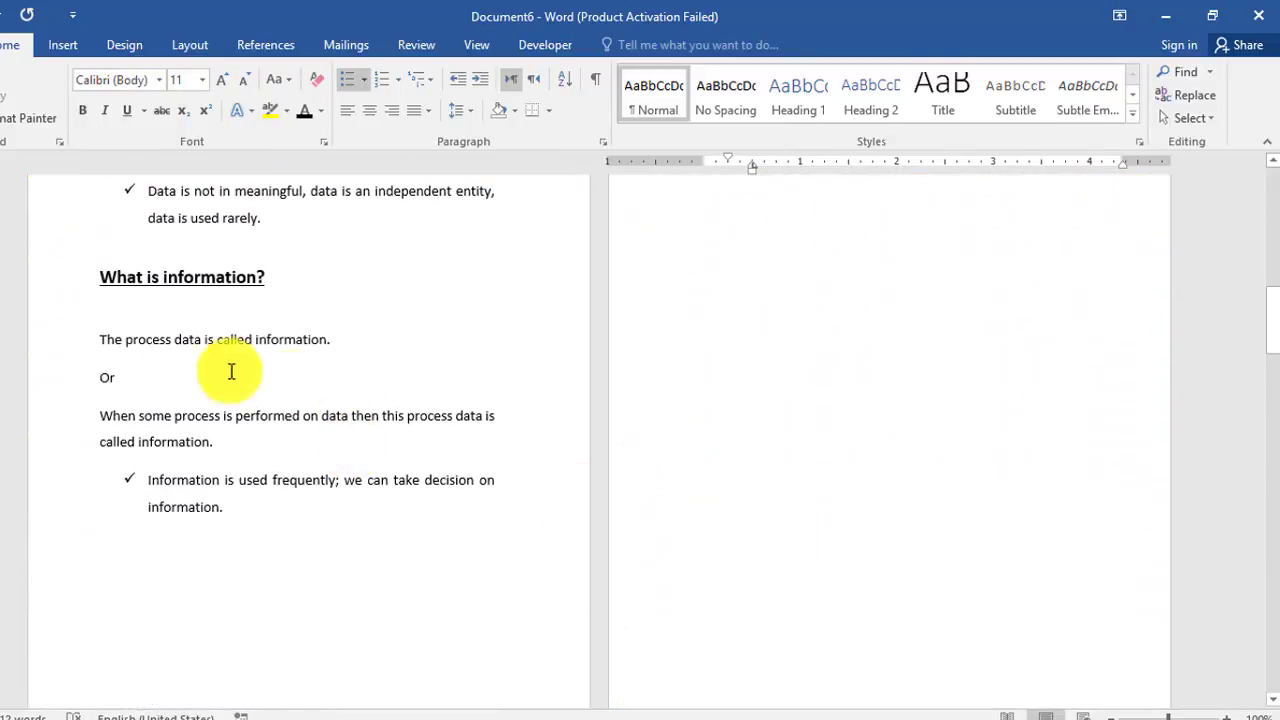
- Reduce the space after the definition paragraphs under 'What is information?'
{"action": "mouse_move", "coordinate": [122, 341]}
{"action": "left_mouse_down"}
{"action": "mouse_move", "coordinate": [93, 338]}
{"action": "mouse_move", "coordinate": [229, 449]}
{"action": "left_mouse_up"}
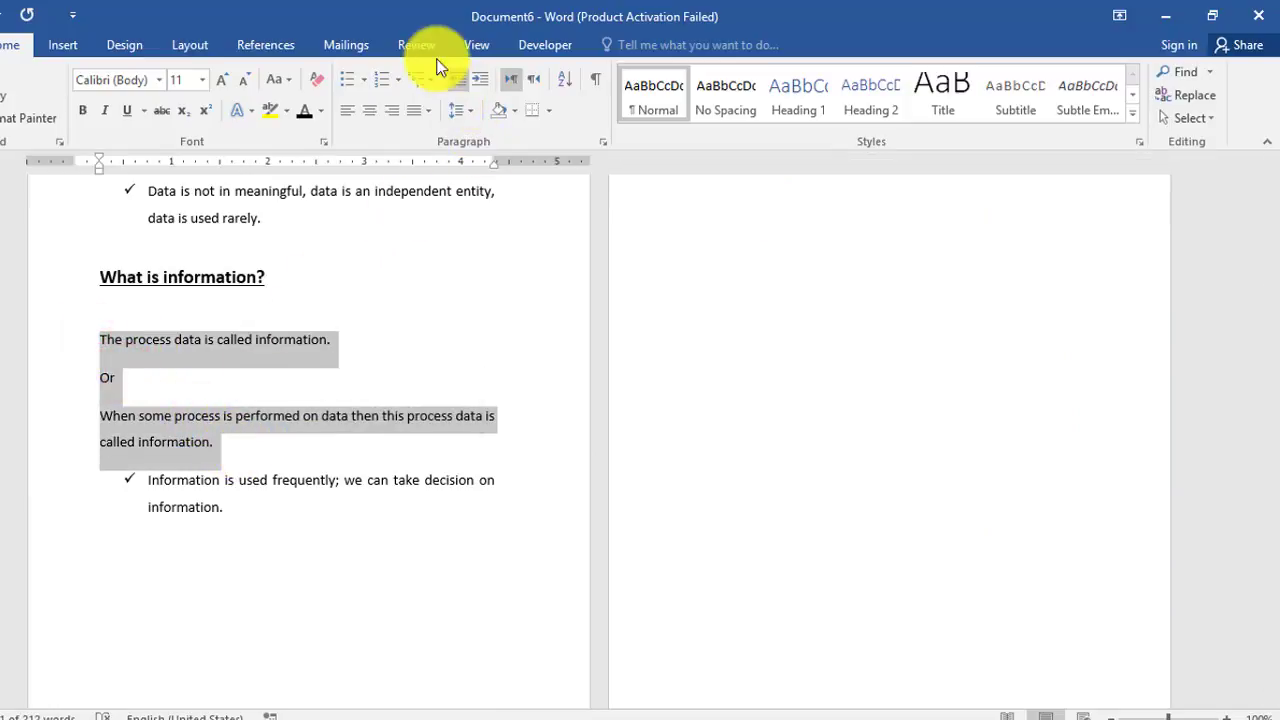
{"action": "left_click", "coordinate": [190, 46]}
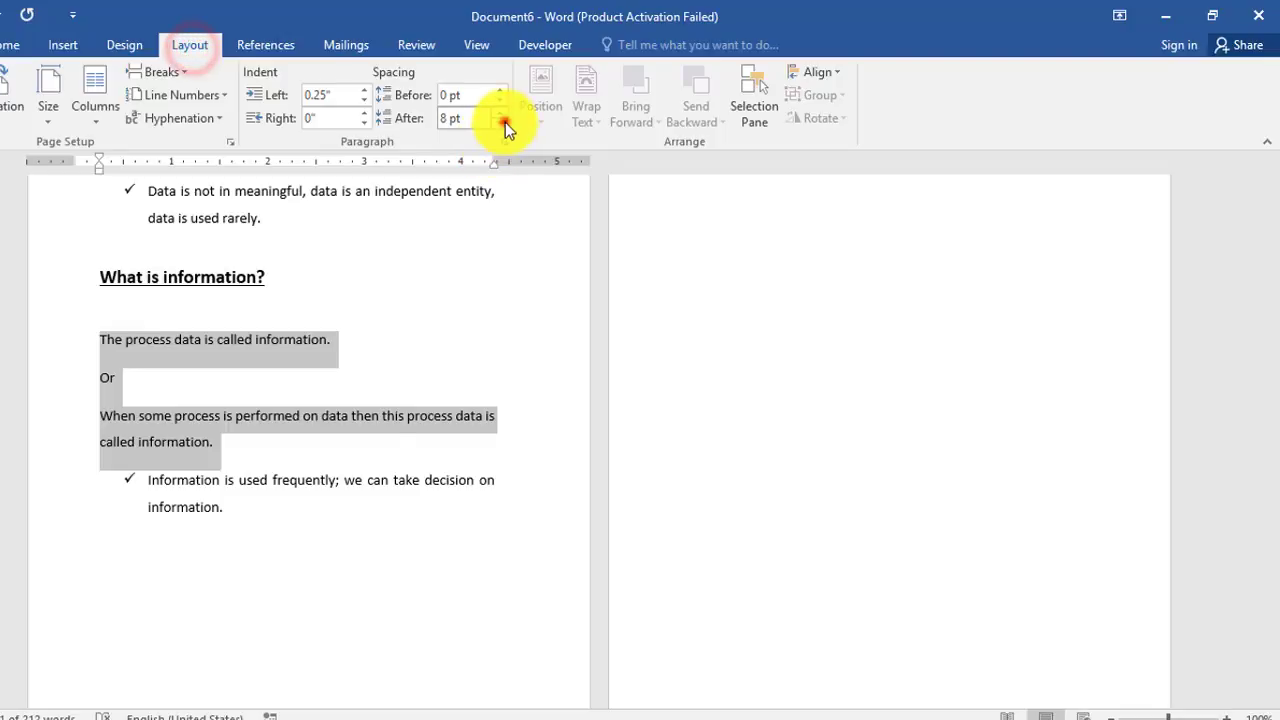
{"action": "left_click", "coordinate": [505, 122]}
{"action": "left_click", "coordinate": [505, 122]}
{"action": "left_click", "coordinate": [408, 288]}
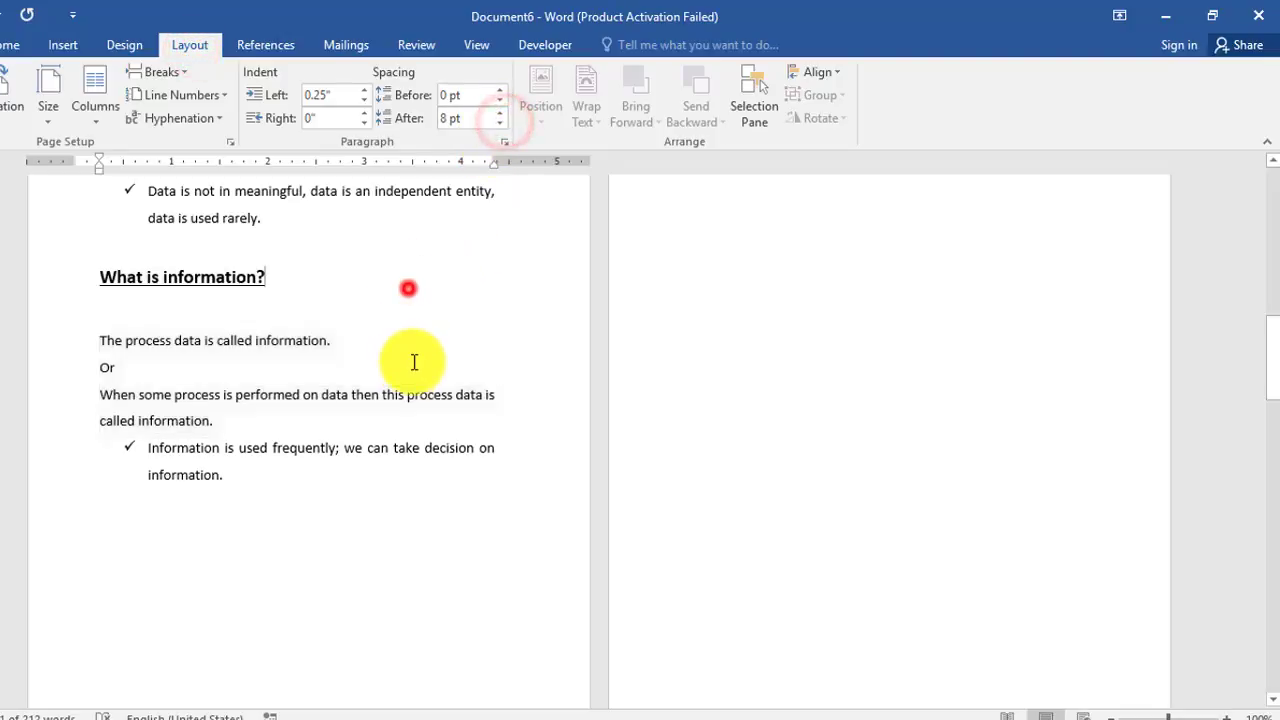
{"action": "scroll", "coordinate": [351, 386], "scroll_direction": "up", "scroll_amount": 4}
{"action": "scroll", "coordinate": [352, 387], "scroll_direction": "down", "scroll_amount": 3}
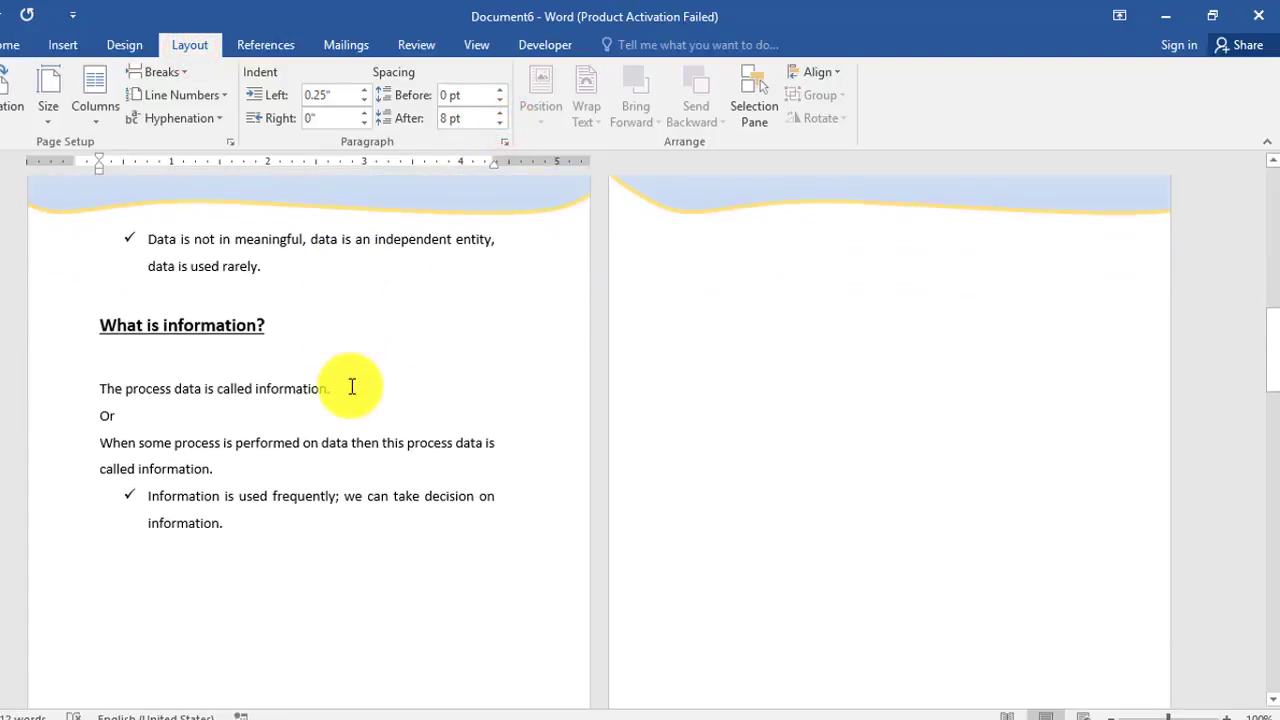
{"action": "scroll", "coordinate": [352, 387], "scroll_direction": "up", "scroll_amount": 10}
{"action": "scroll", "coordinate": [354, 386], "scroll_direction": "down", "scroll_amount": 4}
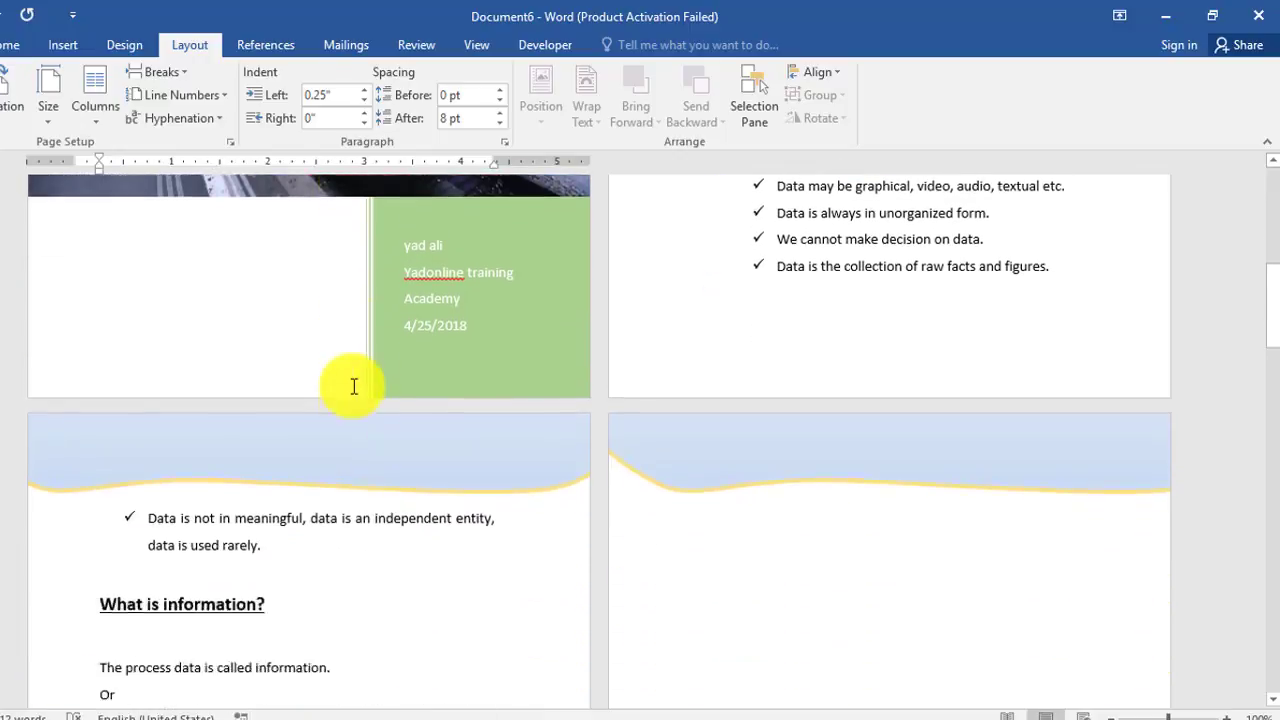
{"action": "scroll", "coordinate": [354, 384], "scroll_direction": "down", "scroll_amount": 6}
{"action": "scroll", "coordinate": [354, 380], "scroll_direction": "down", "scroll_amount": 3}
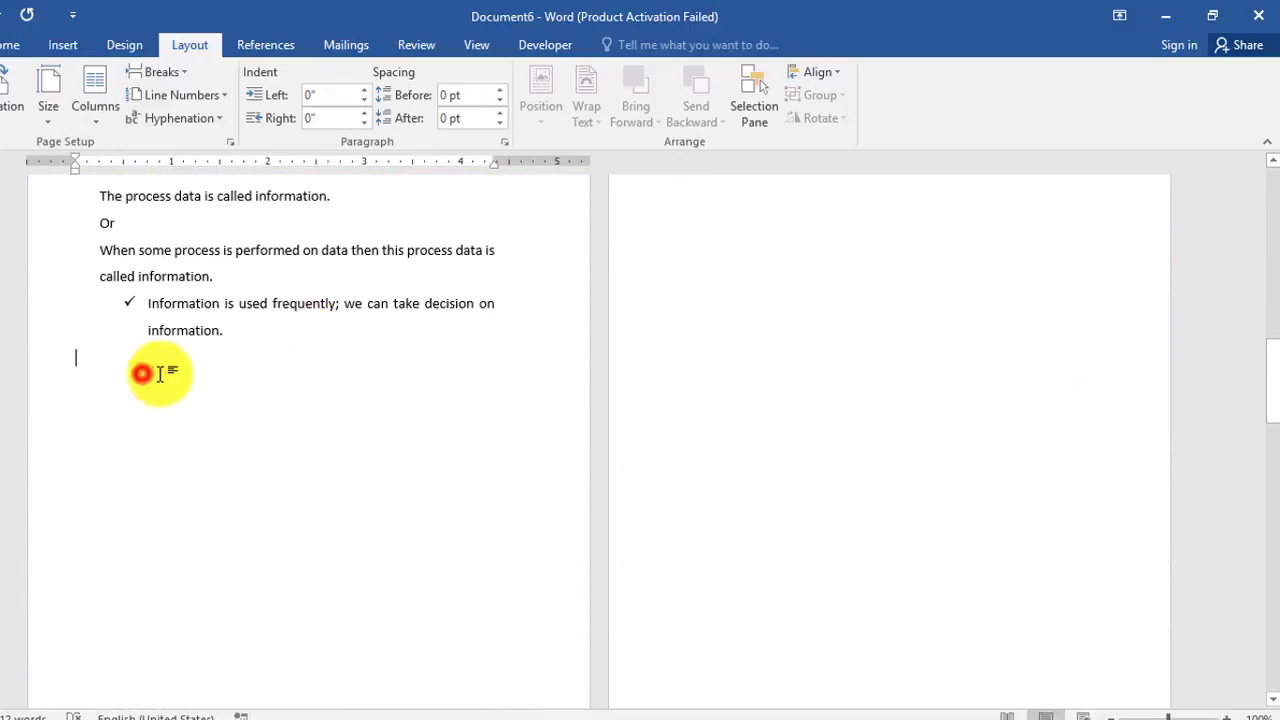
- Add a check-mark bullet after the last information bullet and paste the data-processing text
{"action": "left_click", "coordinate": [258, 331]}
{"action": "key", "text": "Return"}
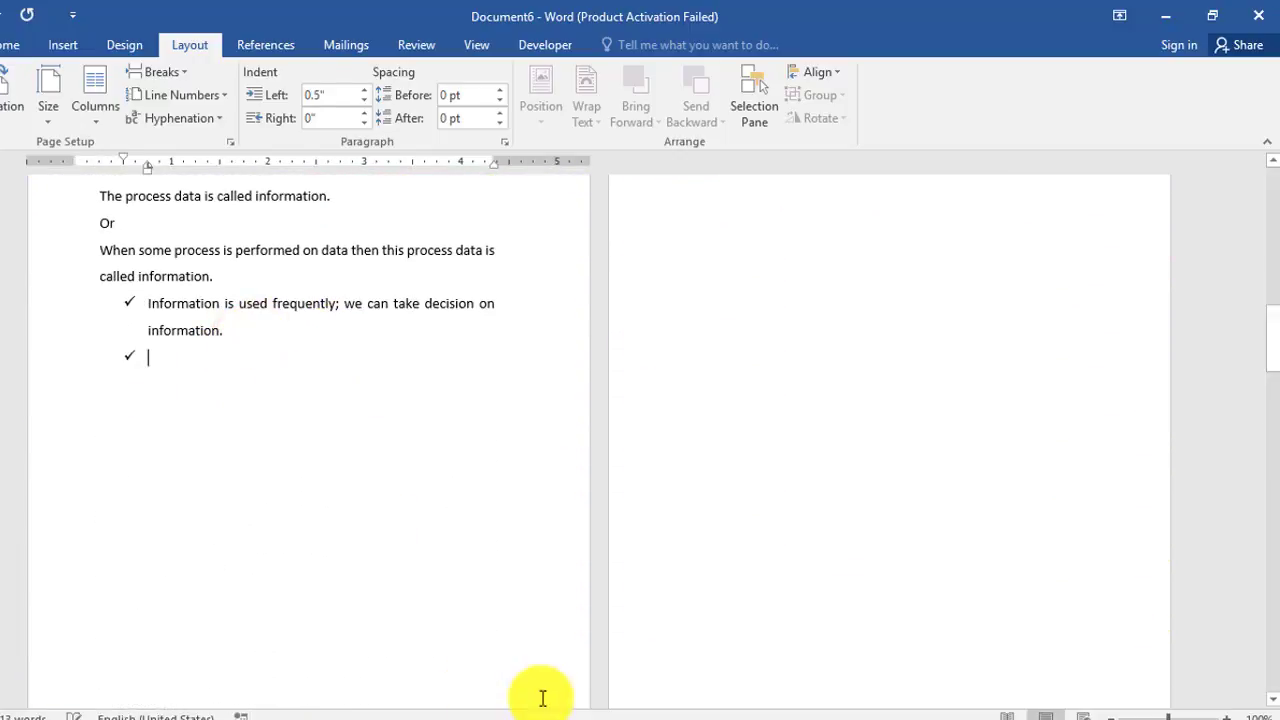
{"action": "scroll", "coordinate": [570, 578], "scroll_direction": "up", "scroll_amount": 2}
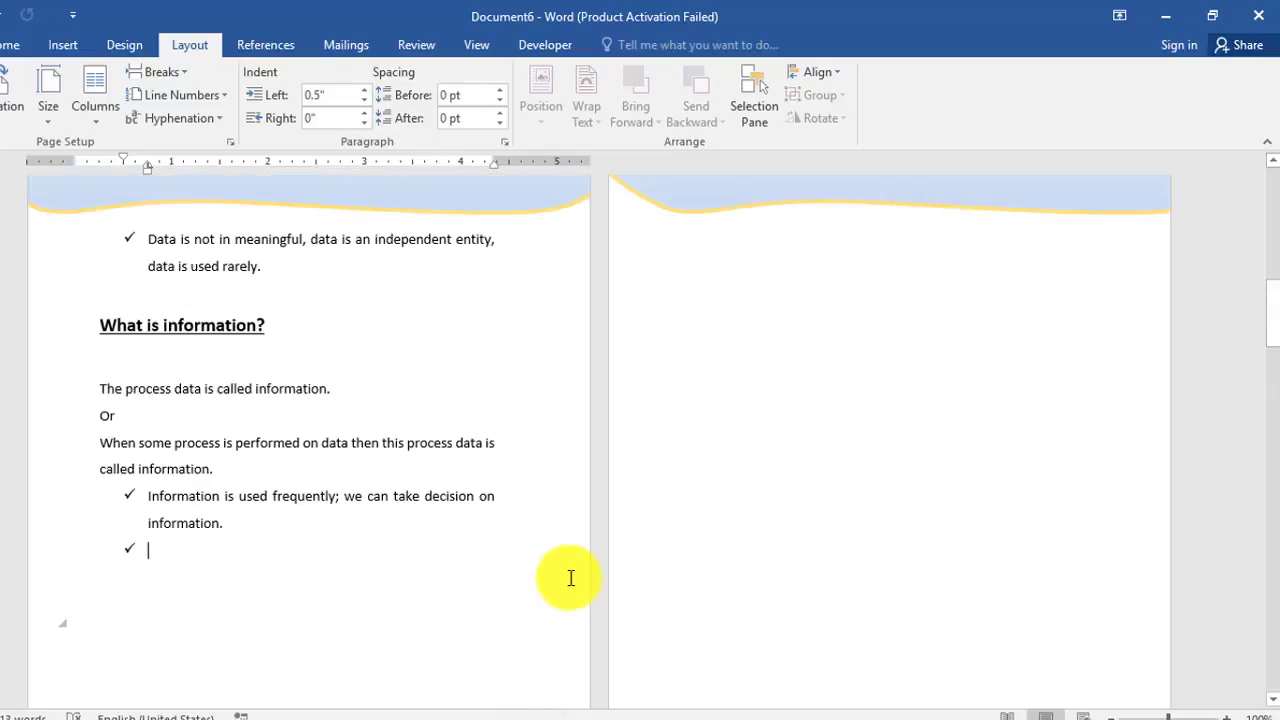
{"action": "scroll", "coordinate": [570, 578], "scroll_direction": "up", "scroll_amount": 2}
{"action": "scroll", "coordinate": [291, 463], "scroll_direction": "down", "scroll_amount": 3}
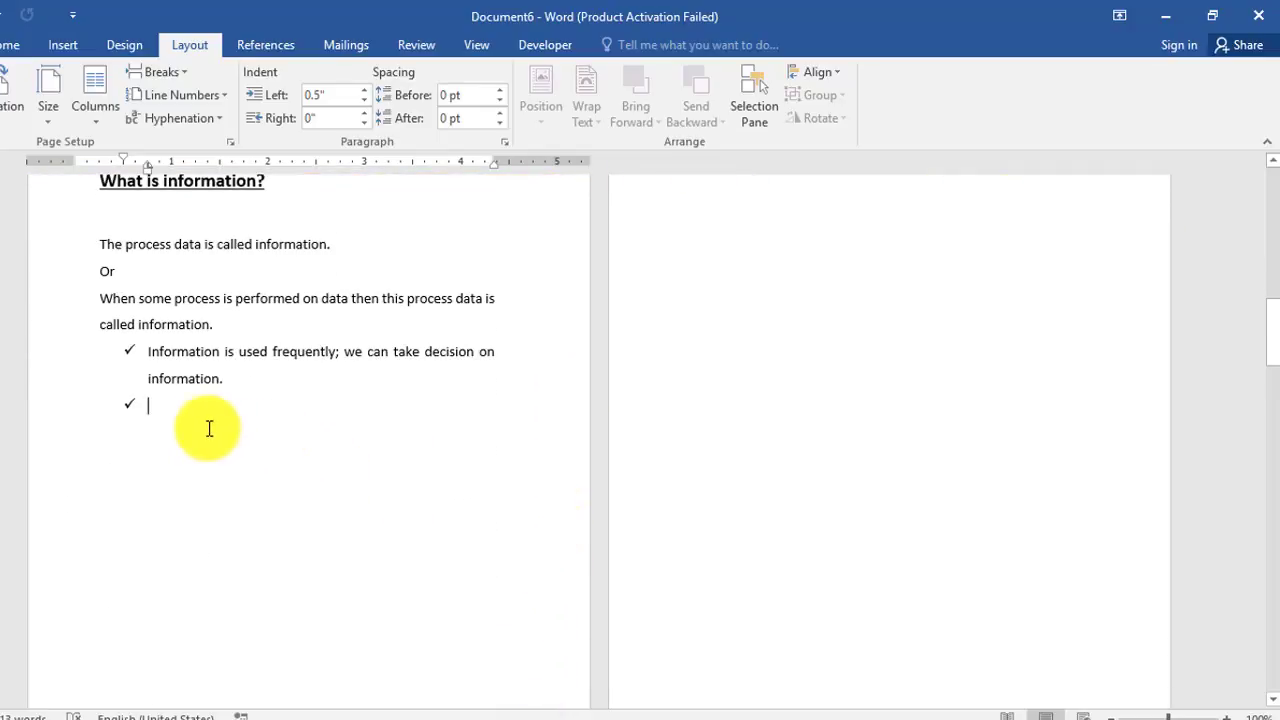
{"action": "key", "text": "ctrl+v"}
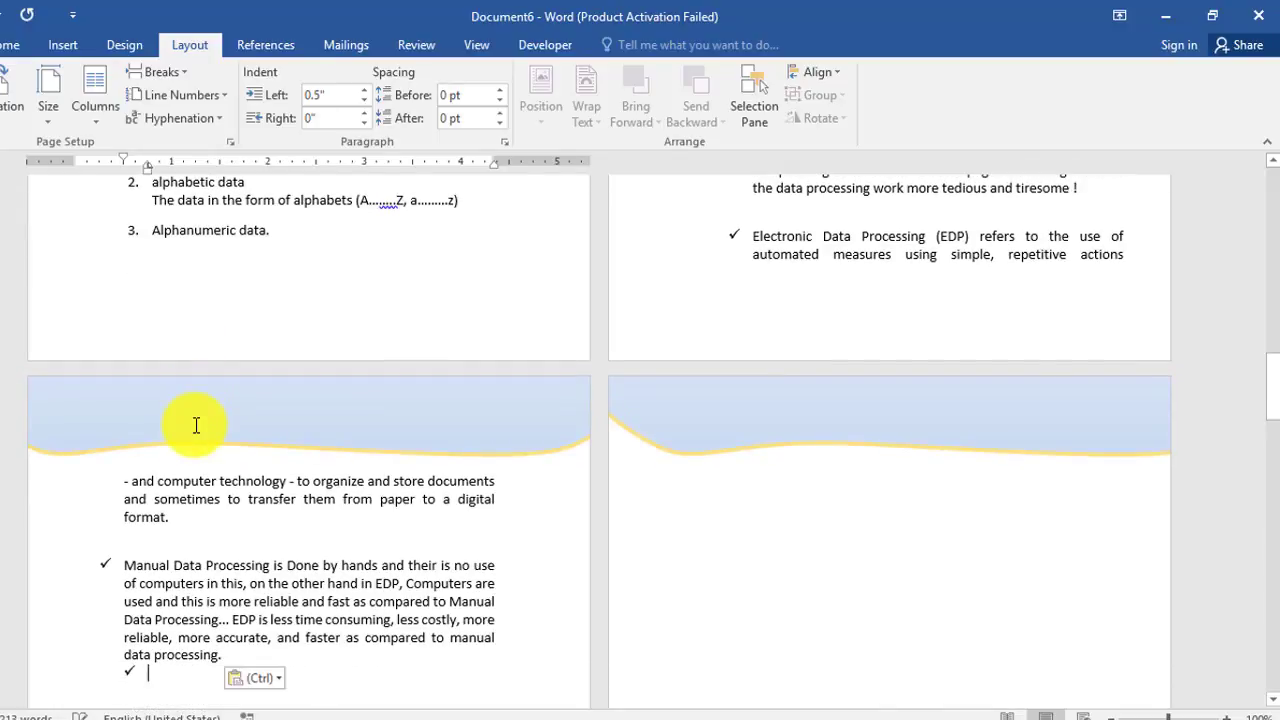
- Delete the blank line above 'What are the types of data?' and those after the first two bullets
{"action": "scroll", "coordinate": [196, 425], "scroll_direction": "up", "scroll_amount": 5}
{"action": "left_click", "coordinate": [128, 503]}
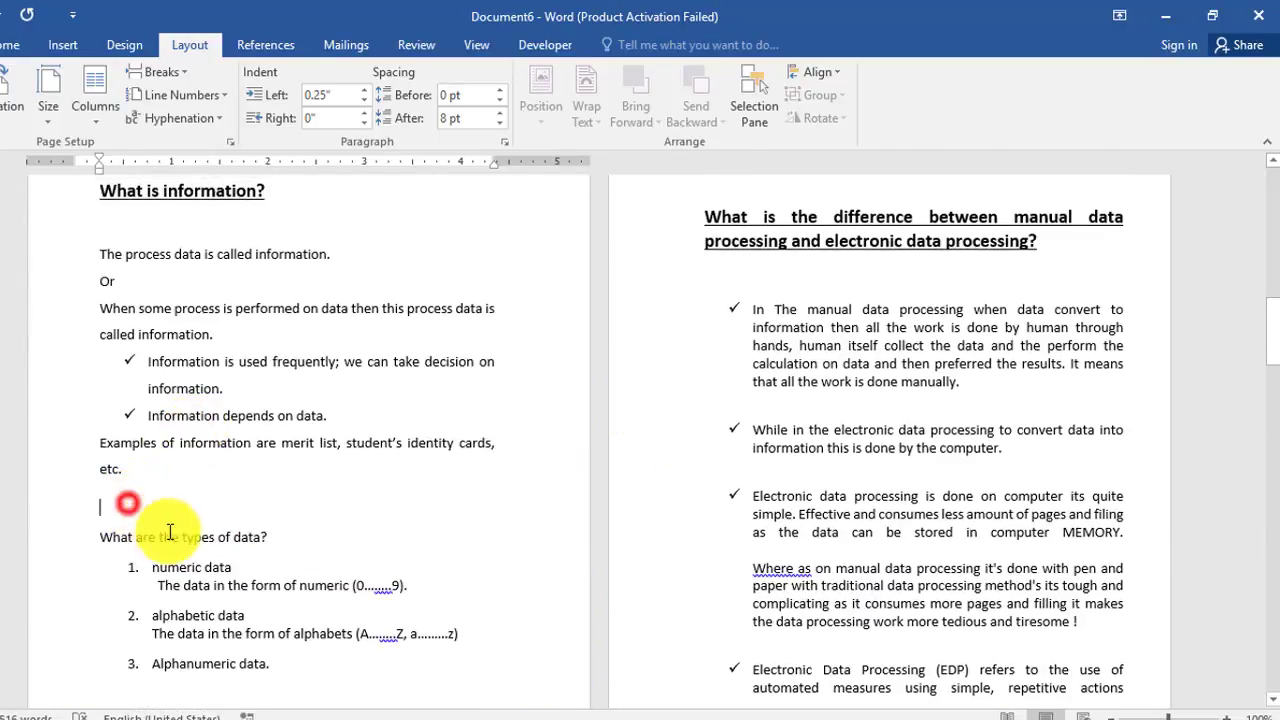
{"action": "key", "text": "BackSpace"}
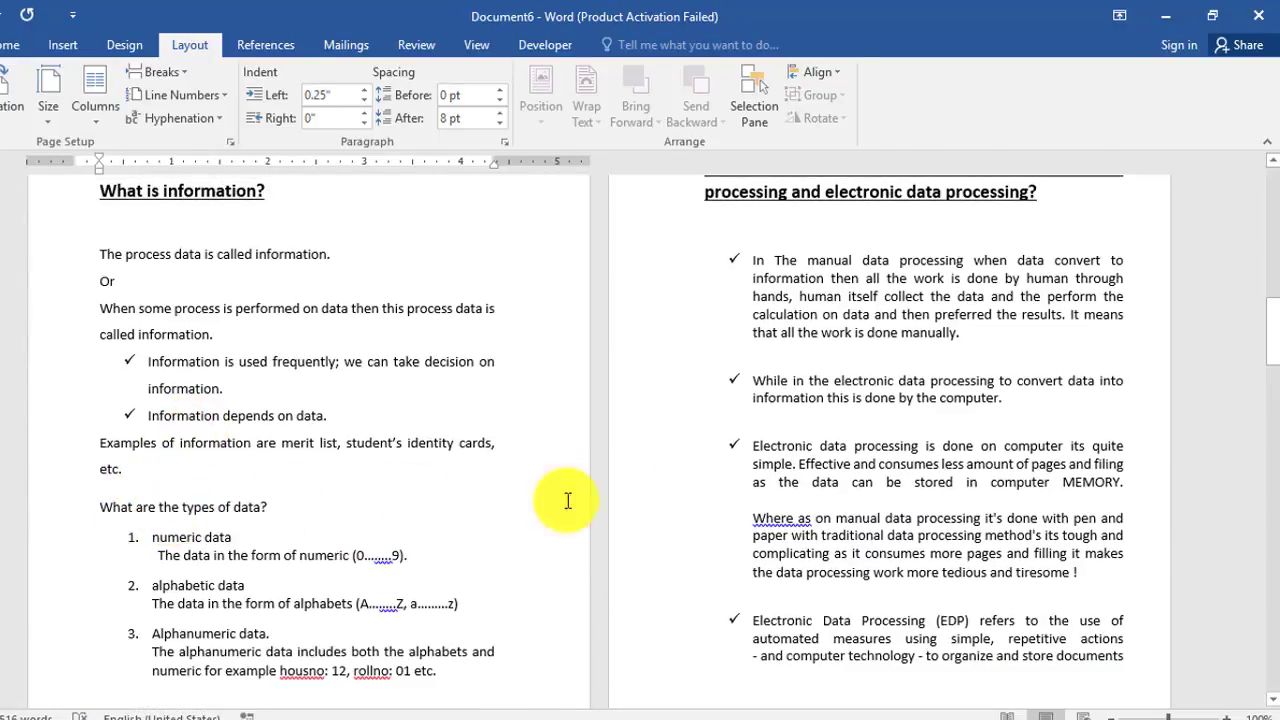
{"action": "scroll", "coordinate": [797, 476], "scroll_direction": "up", "scroll_amount": 3}
{"action": "left_click", "coordinate": [765, 502]}
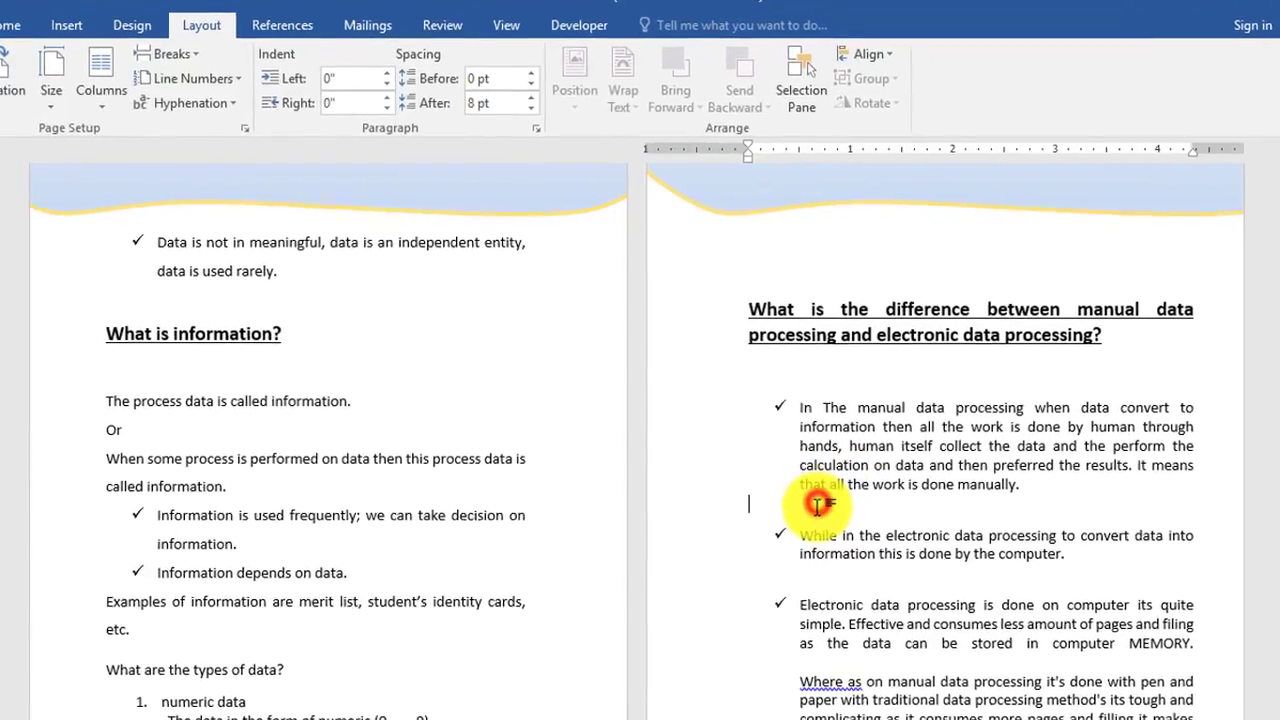
{"action": "key", "text": "BackSpace"}
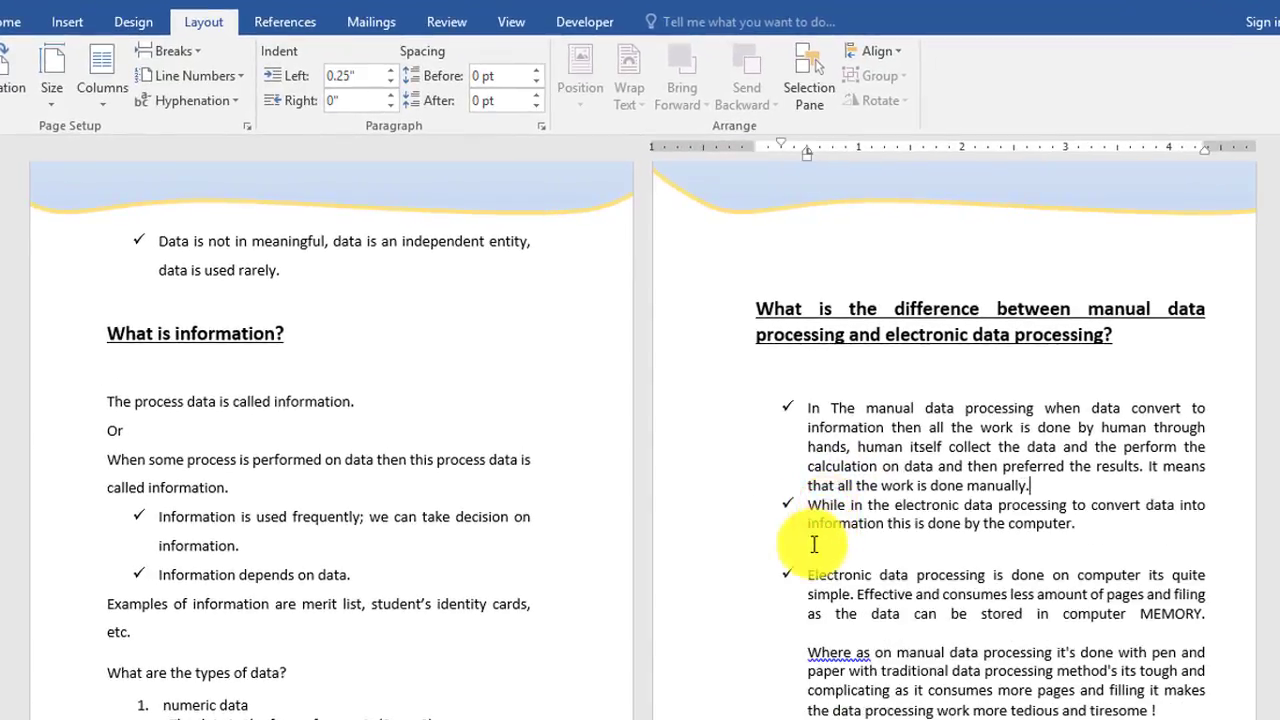
{"action": "key", "text": "BackSpace"}
- Remove the blank line after 'MEMORY.' and review the tidied text
{"action": "scroll", "coordinate": [800, 550], "scroll_direction": "down", "scroll_amount": 1}
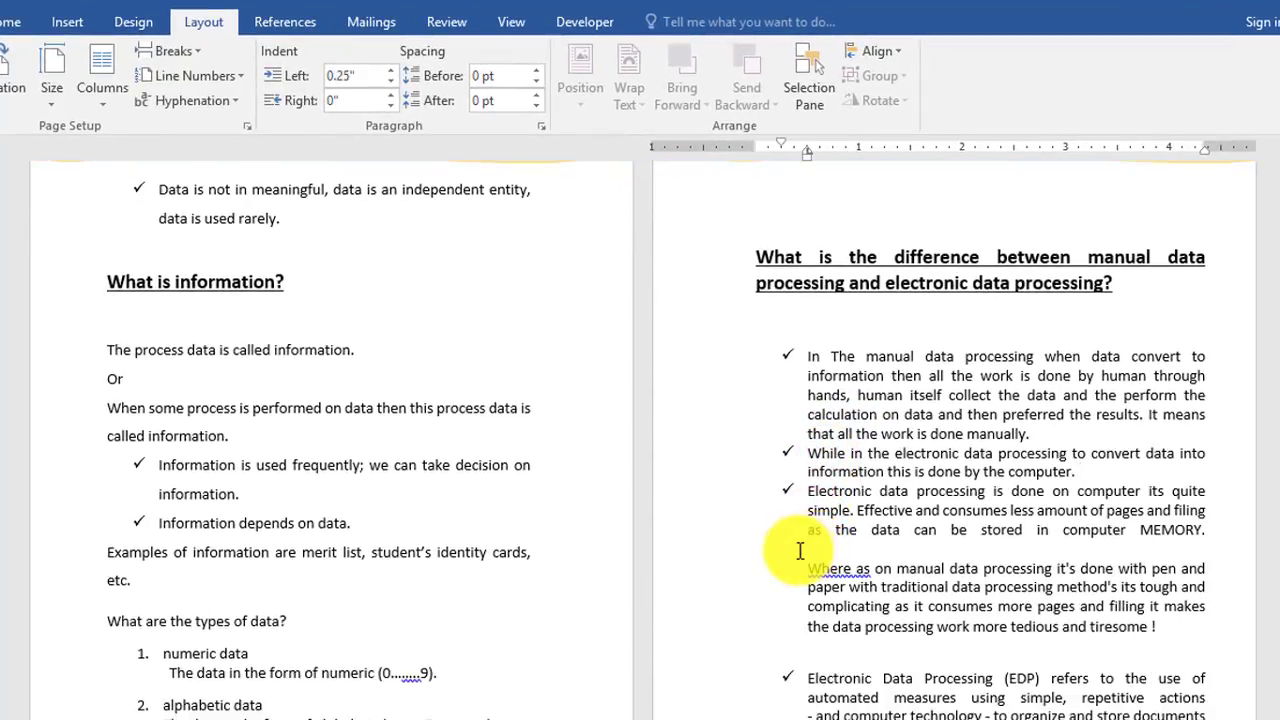
{"action": "left_click", "coordinate": [798, 549]}
{"action": "key", "text": "BackSpace"}
{"action": "scroll", "coordinate": [800, 550], "scroll_direction": "down", "scroll_amount": 4}
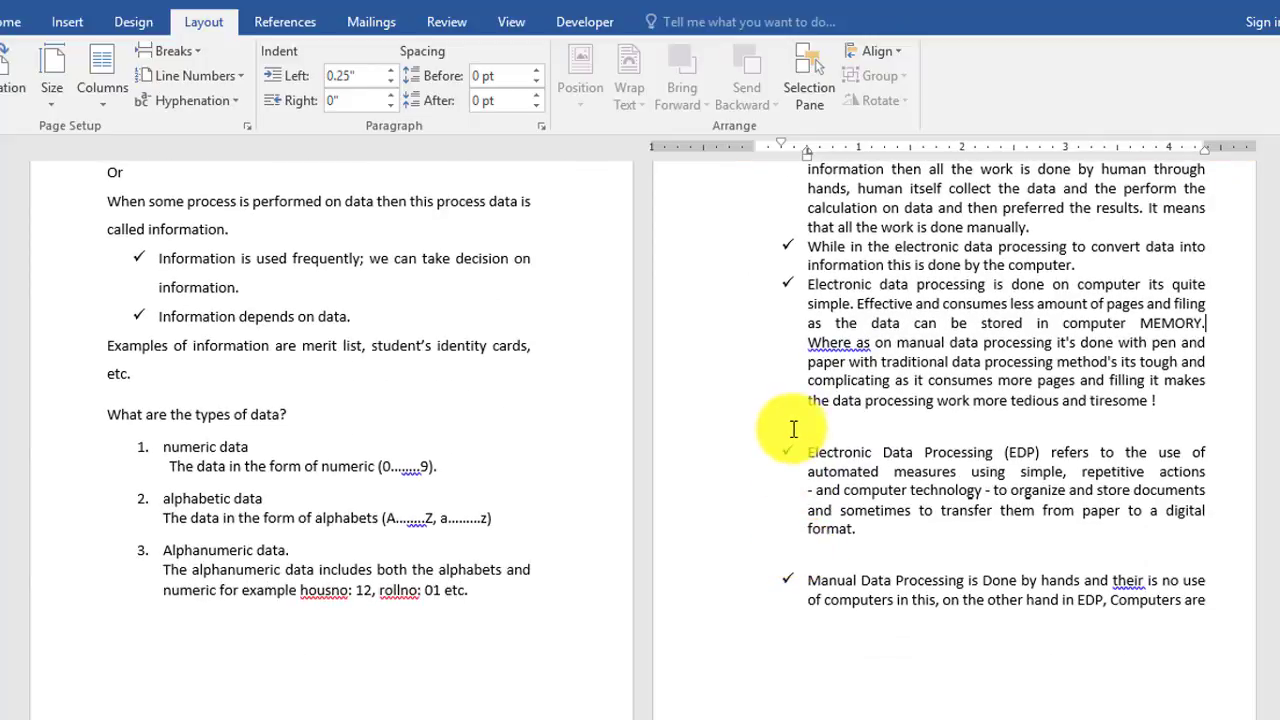
{"action": "scroll", "coordinate": [780, 437], "scroll_direction": "down", "scroll_amount": 4}
{"action": "scroll", "coordinate": [780, 437], "scroll_direction": "down", "scroll_amount": 4}
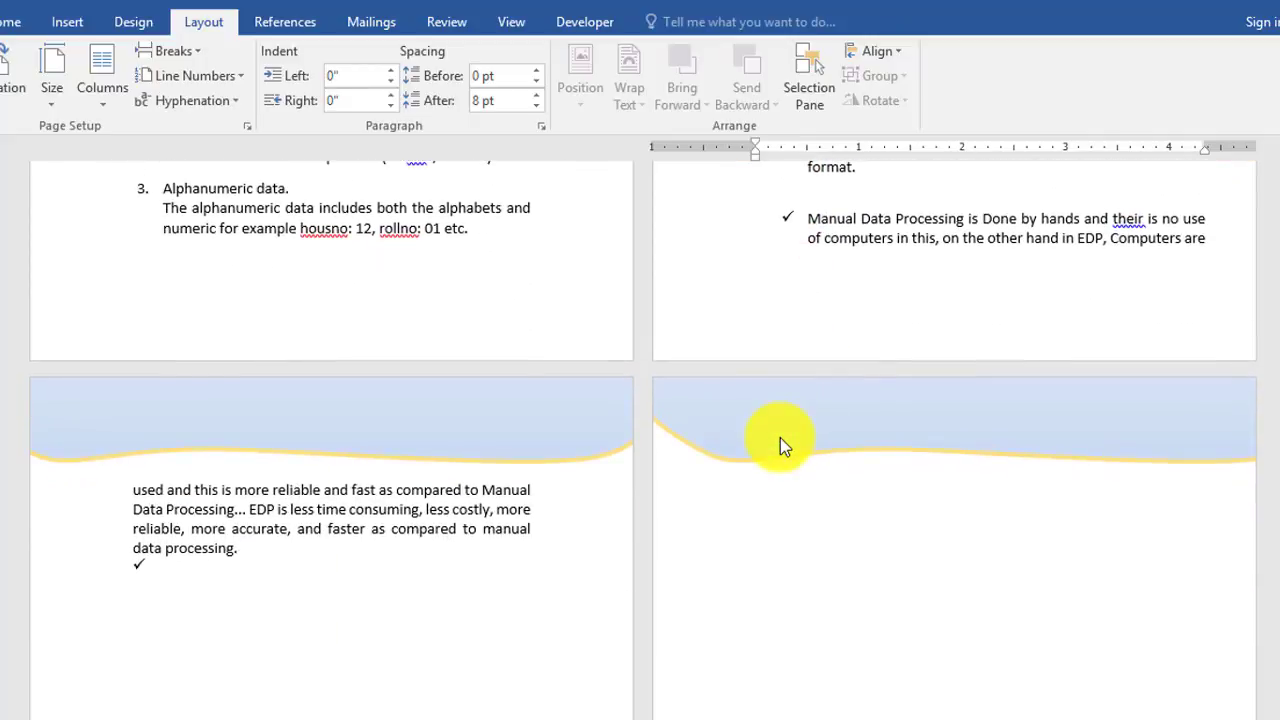
{"action": "scroll", "coordinate": [780, 437], "scroll_direction": "up", "scroll_amount": 6}
{"action": "scroll", "coordinate": [777, 430], "scroll_direction": "up", "scroll_amount": 3}
{"action": "scroll", "coordinate": [777, 430], "scroll_direction": "up", "scroll_amount": 3}
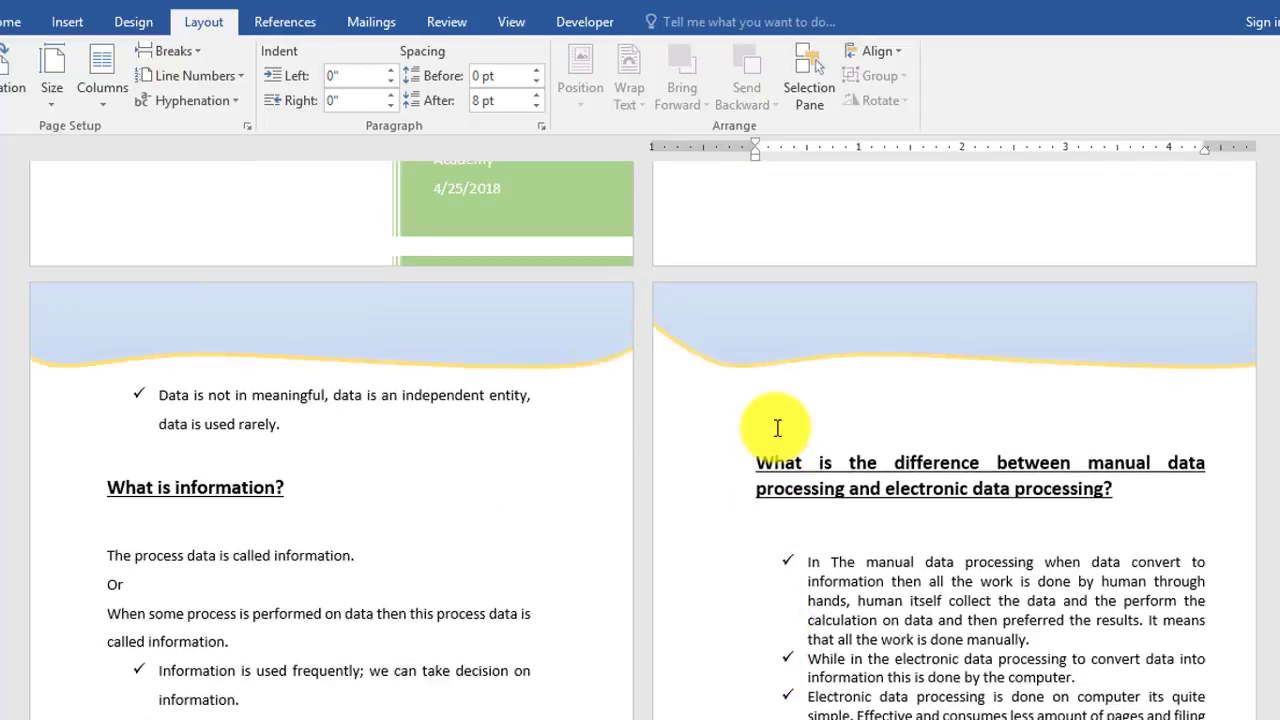
{"action": "scroll", "coordinate": [778, 428], "scroll_direction": "down", "scroll_amount": 2}
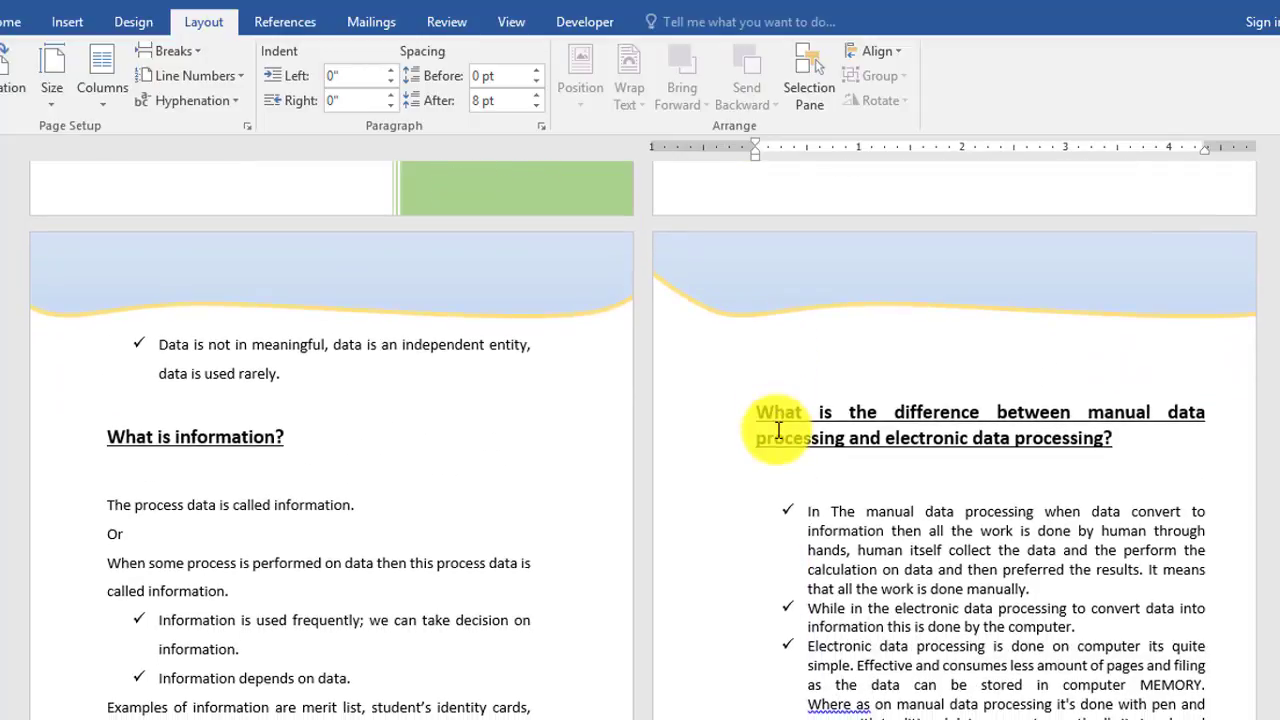
- Make the manual-versus-electronic processing question a bold, single-underlined Heading 1
{"action": "left_click_drag", "start_coordinate": [752, 414], "coordinate": [1115, 443]}
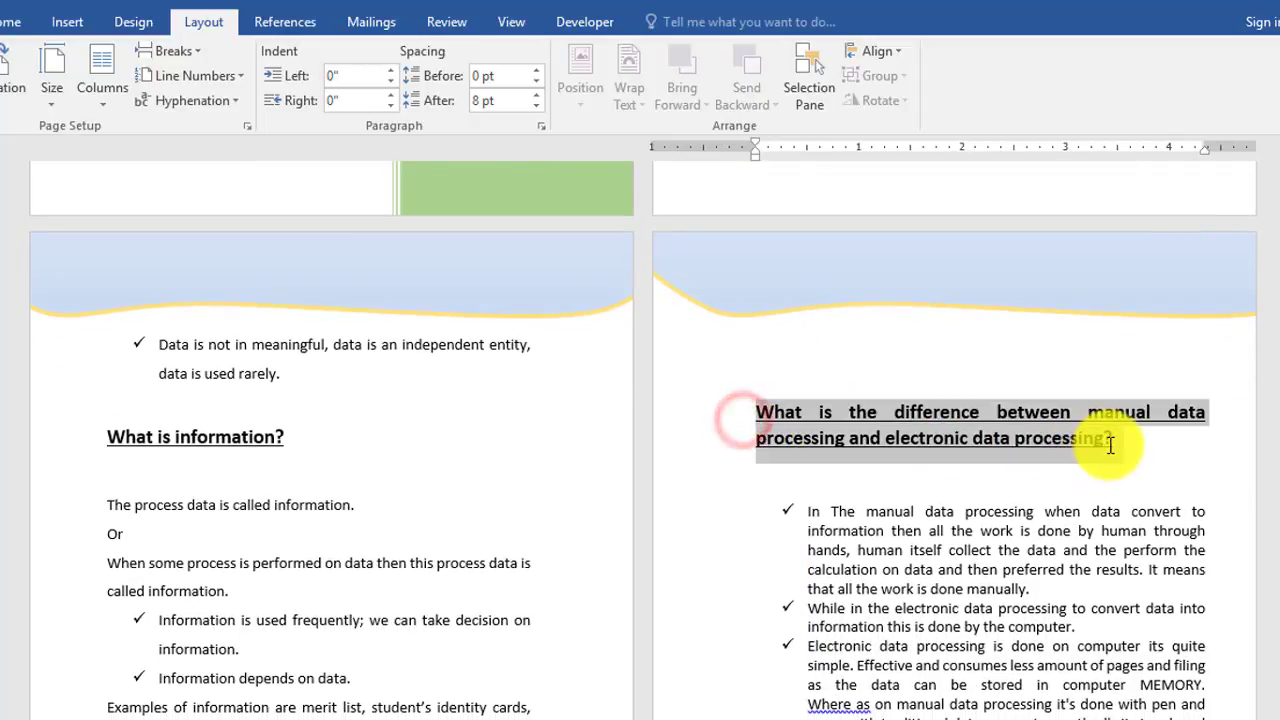
{"action": "left_click", "coordinate": [92, 20]}
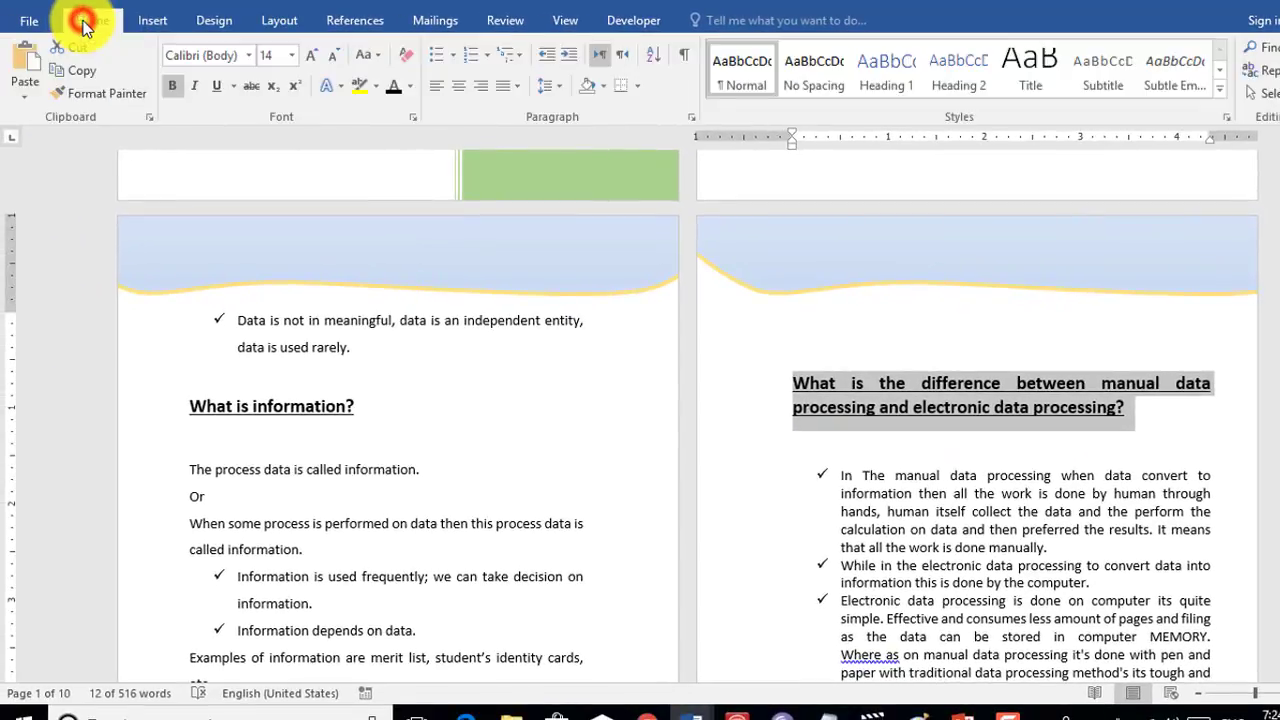
{"action": "left_click", "coordinate": [880, 78]}
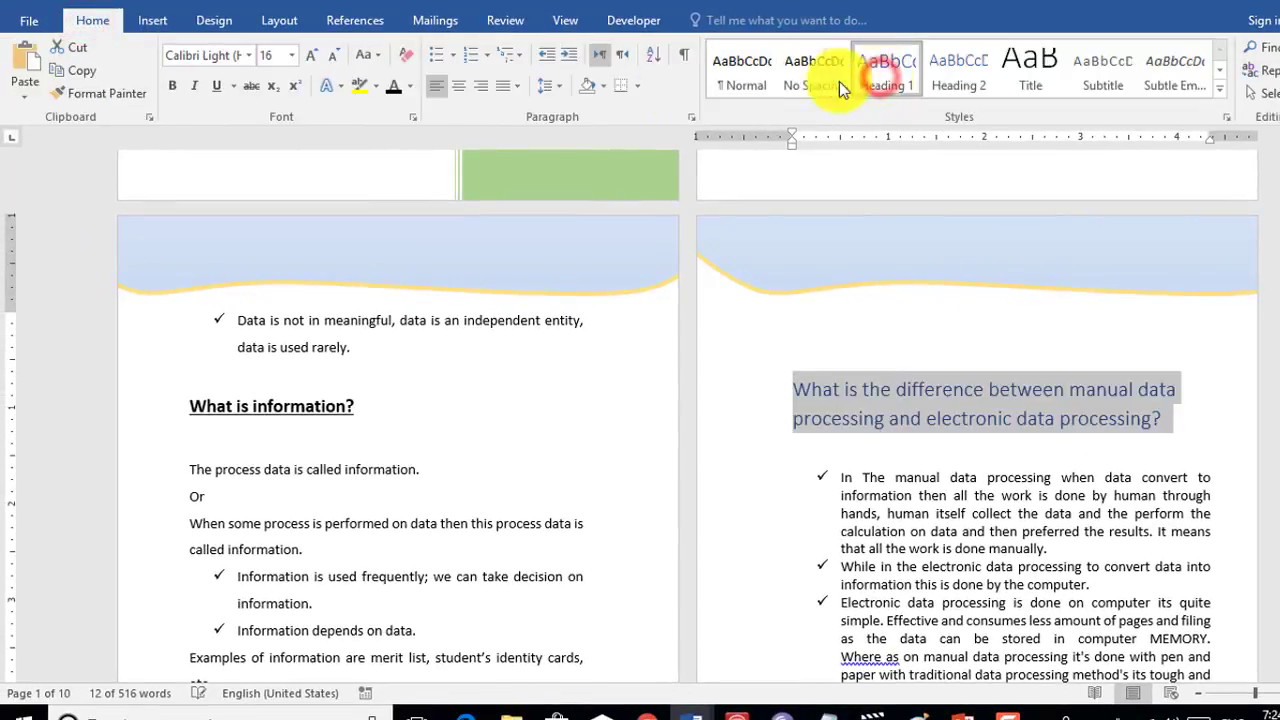
{"action": "left_click", "coordinate": [172, 86]}
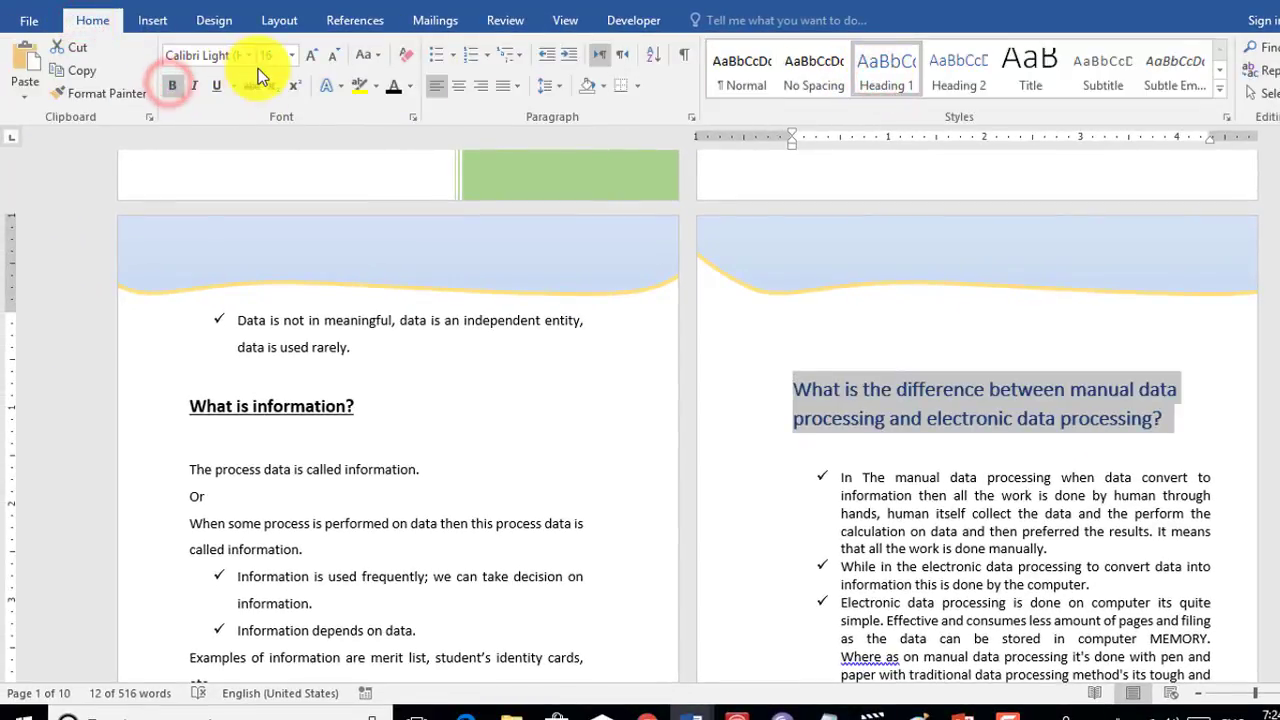
{"action": "left_click", "coordinate": [217, 86]}
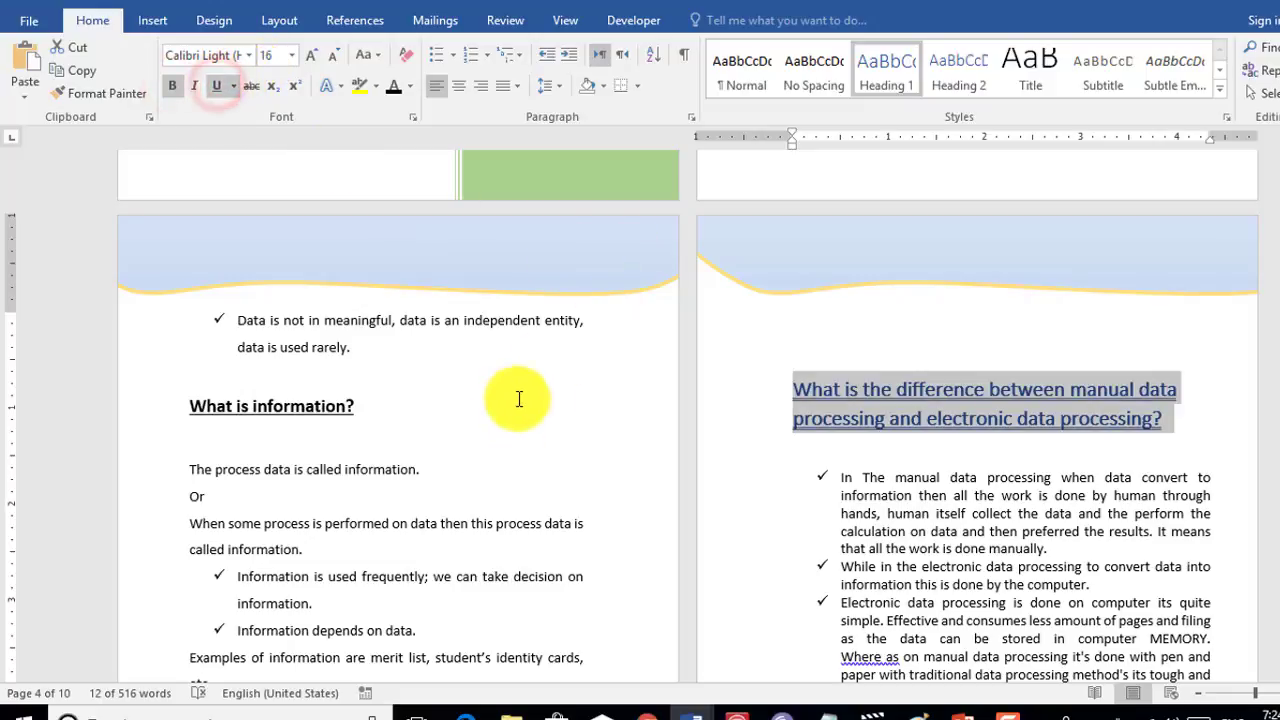
{"action": "left_click", "coordinate": [233, 86]}
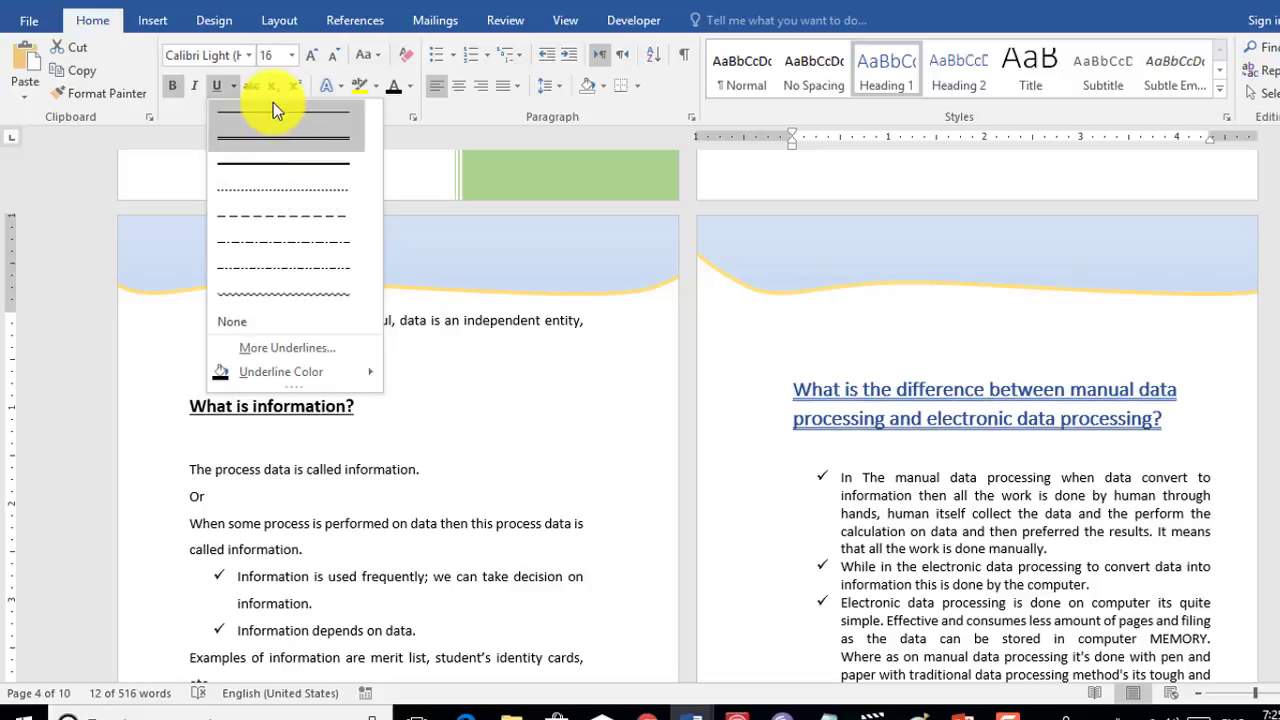
{"action": "left_click", "coordinate": [279, 103]}
- Apply Heading 1 to the 'What is information?' heading
{"action": "left_click", "coordinate": [757, 444]}
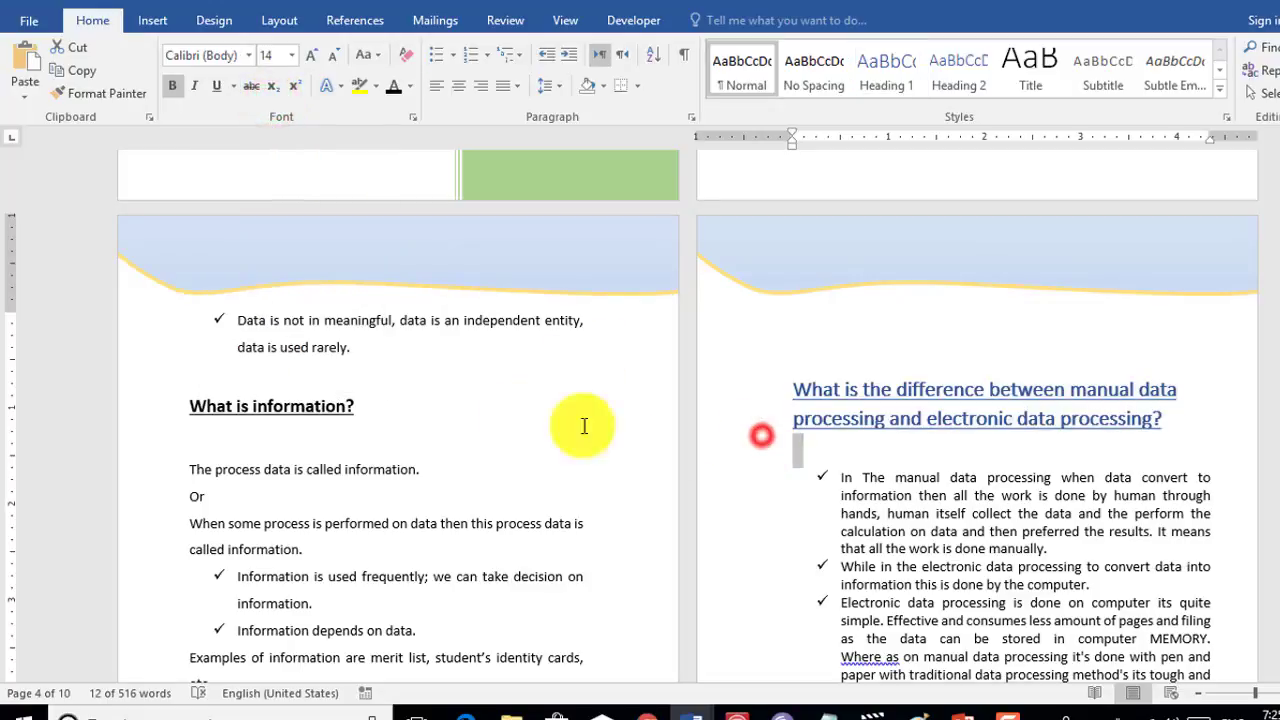
{"action": "left_click", "coordinate": [294, 400]}
{"action": "left_click_drag", "start_coordinate": [186, 404], "coordinate": [356, 406]}
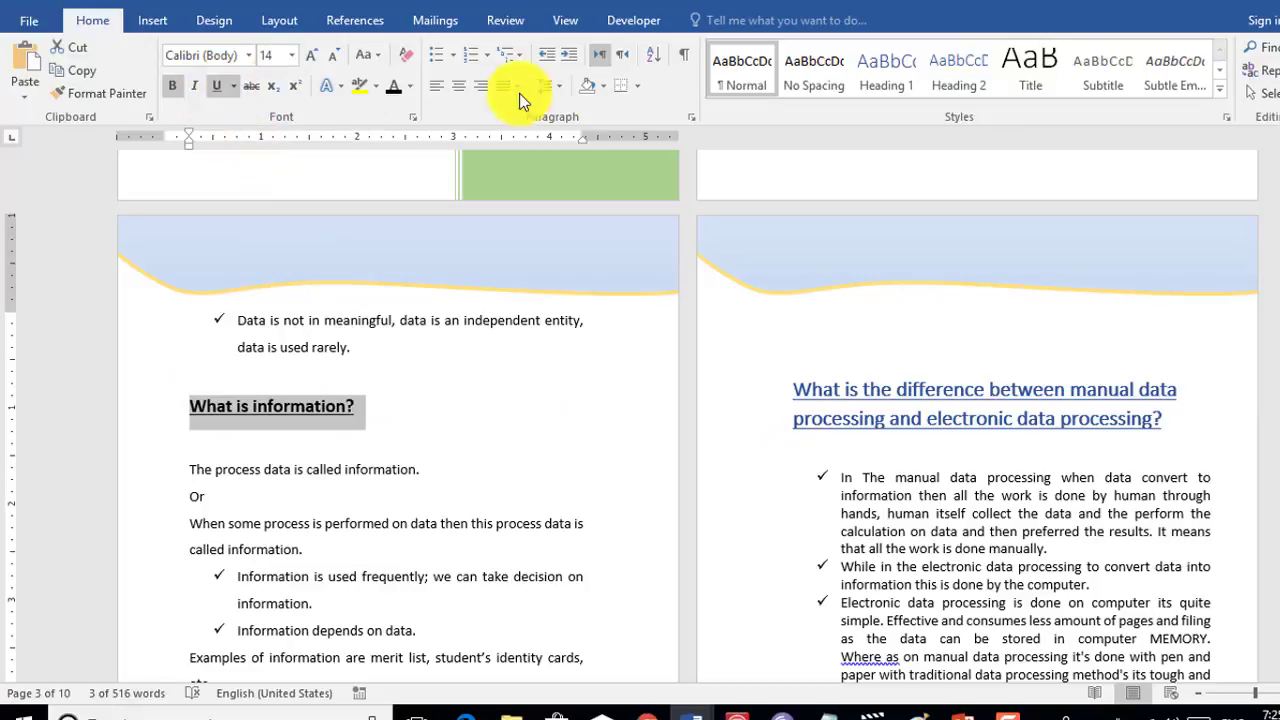
{"action": "left_click", "coordinate": [871, 78]}
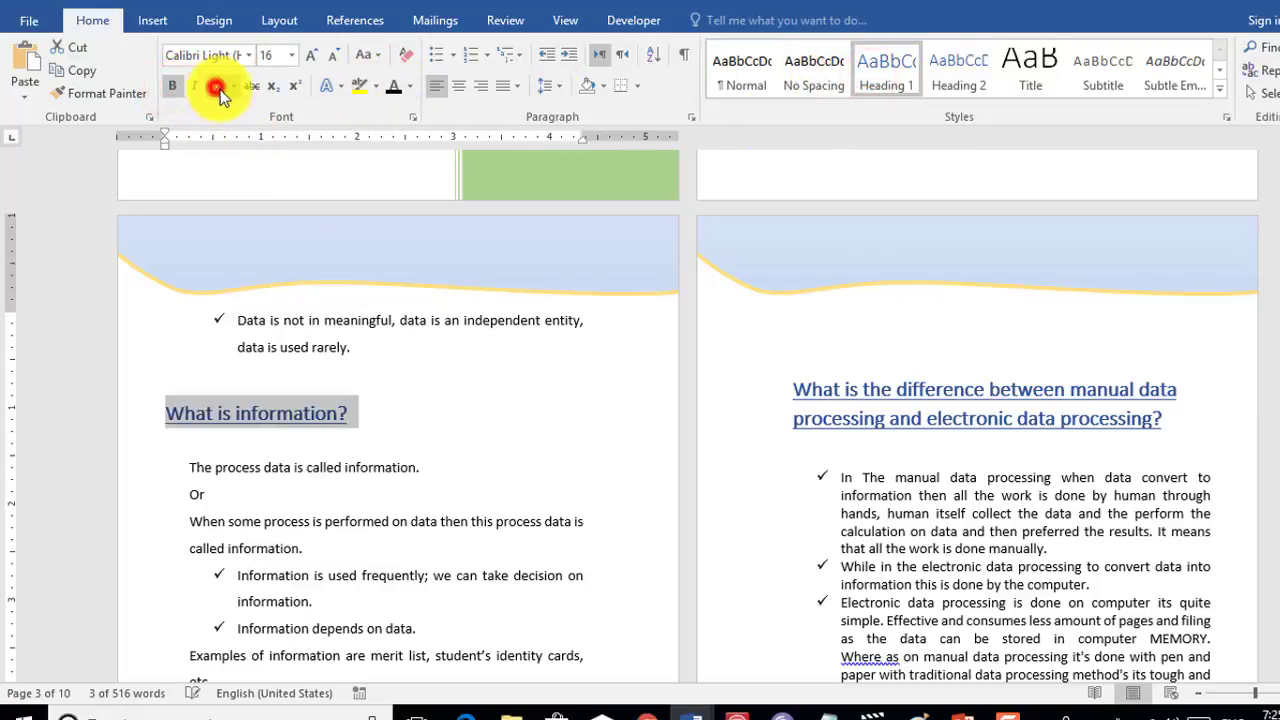
{"action": "left_click", "coordinate": [434, 409]}
{"action": "scroll", "coordinate": [1040, 493], "scroll_direction": "down", "scroll_amount": 3}
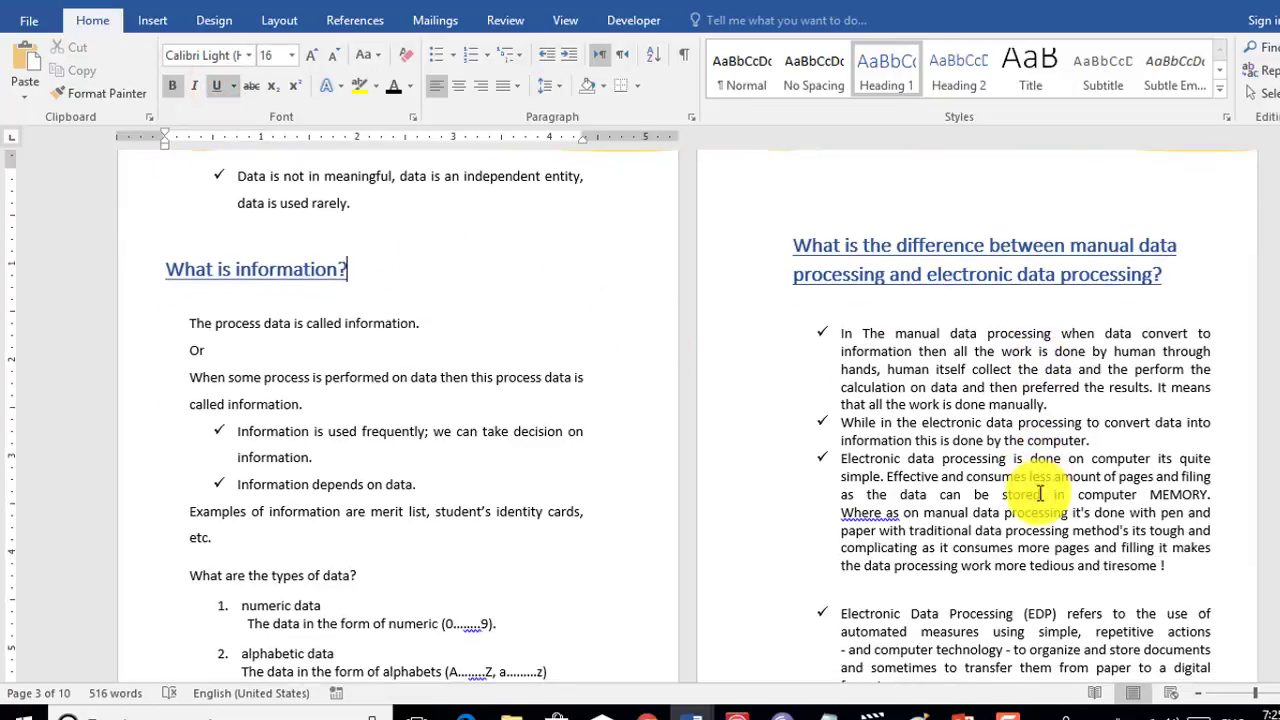
{"action": "scroll", "coordinate": [1030, 488], "scroll_direction": "down", "scroll_amount": 3}
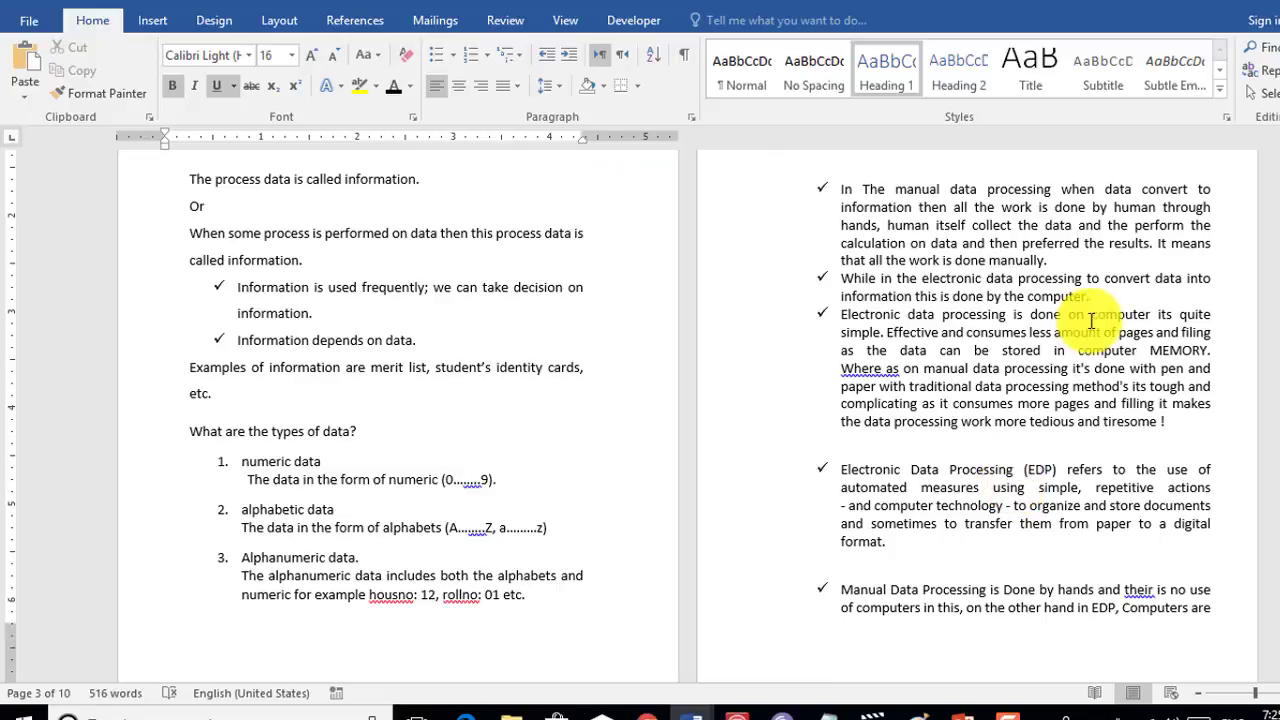
- Add blank lines after the first and second comparison bullets, removing the extra empty bullet
{"action": "left_click", "coordinate": [1053, 260]}
{"action": "key", "text": "Return"}
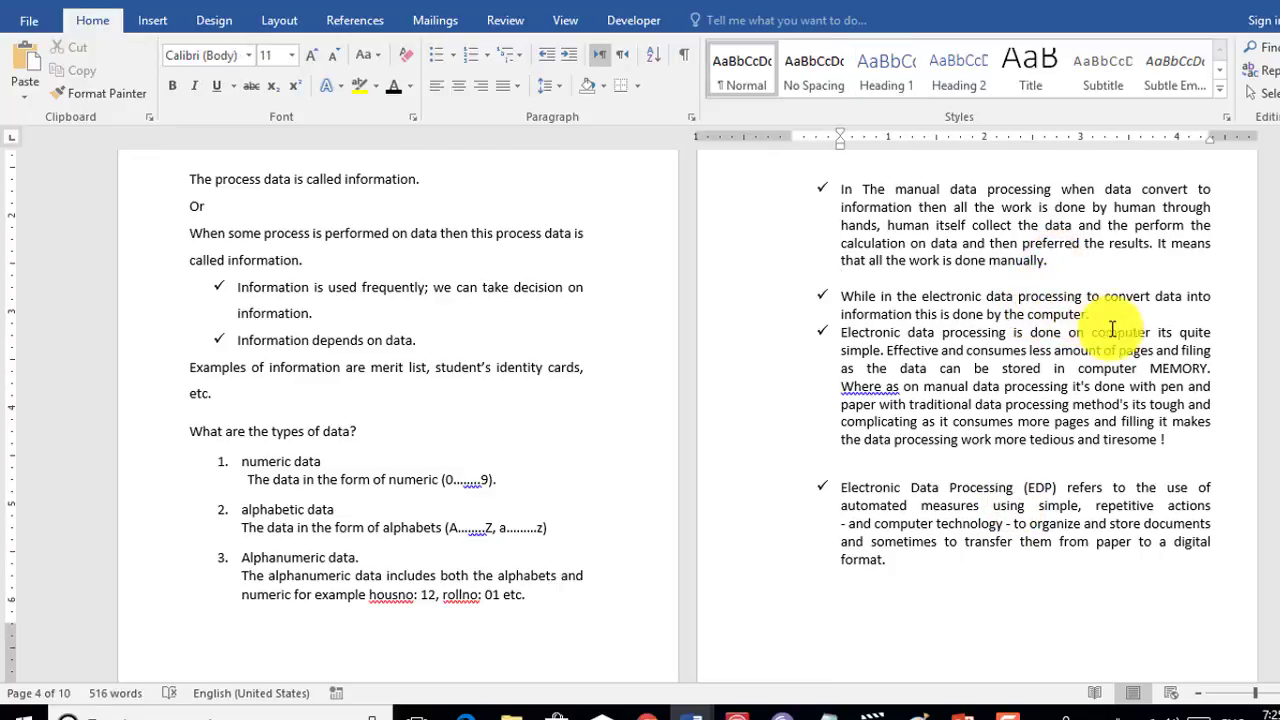
{"action": "left_click", "coordinate": [1105, 315]}
{"action": "key", "text": "Return"}
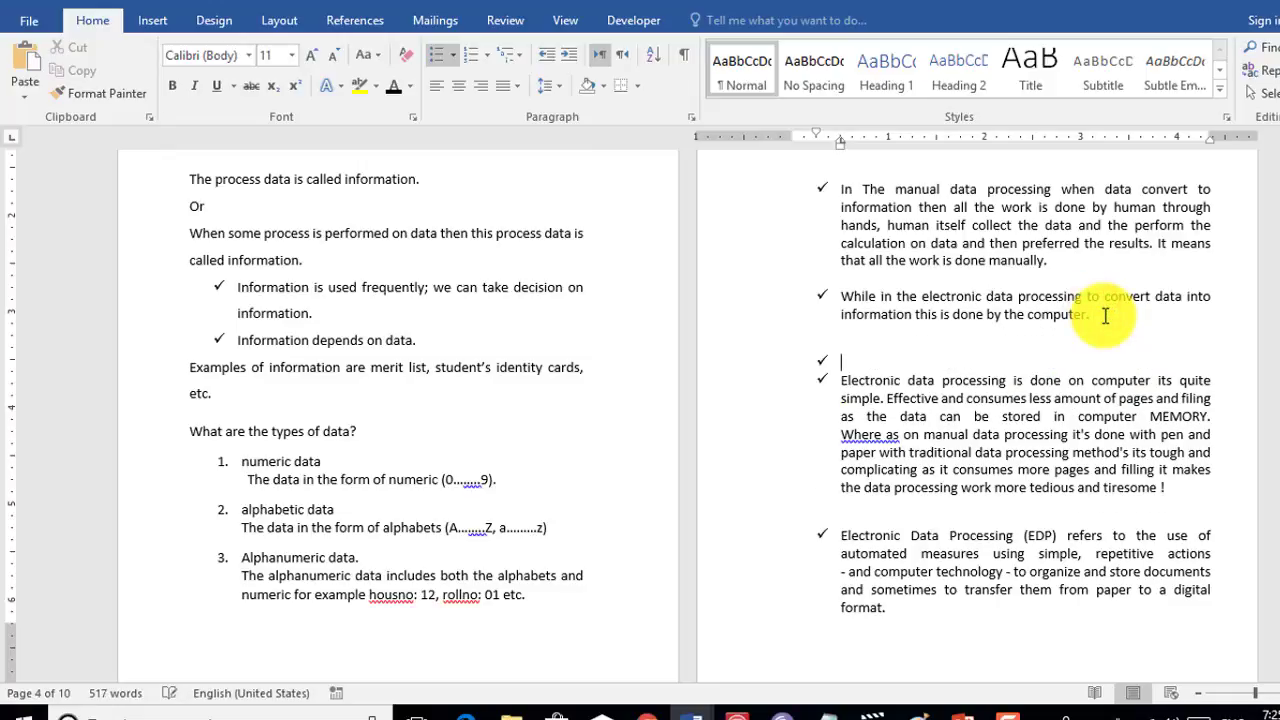
{"action": "key", "text": "Delete"}
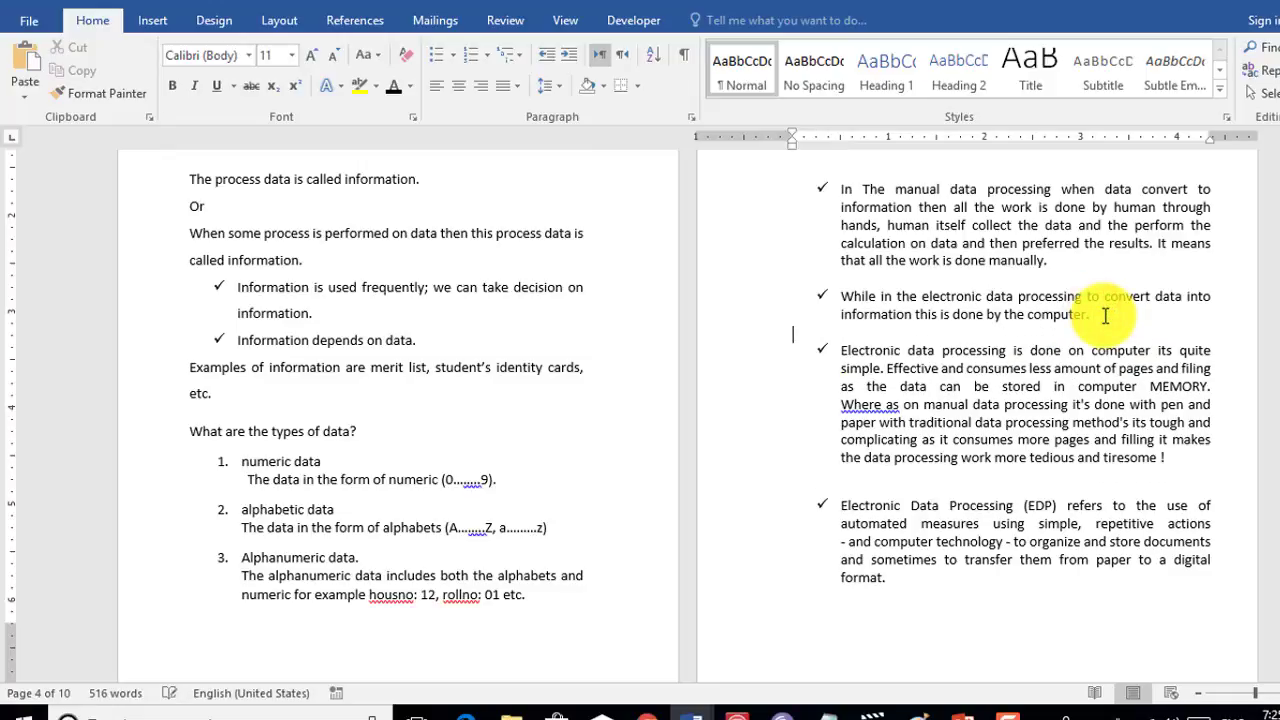
{"action": "scroll", "coordinate": [1006, 350], "scroll_direction": "down", "scroll_amount": 3}
{"action": "scroll", "coordinate": [1006, 349], "scroll_direction": "down", "scroll_amount": 6}
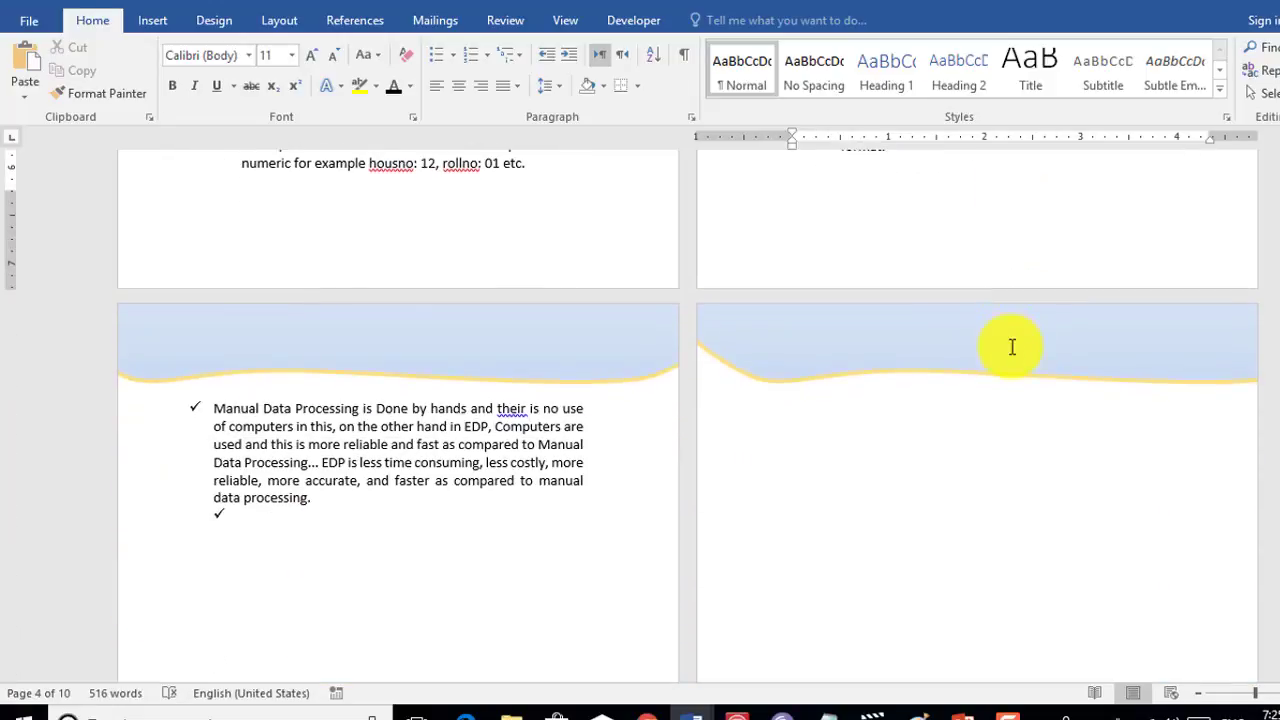
{"action": "scroll", "coordinate": [1010, 347], "scroll_direction": "down", "scroll_amount": 3}
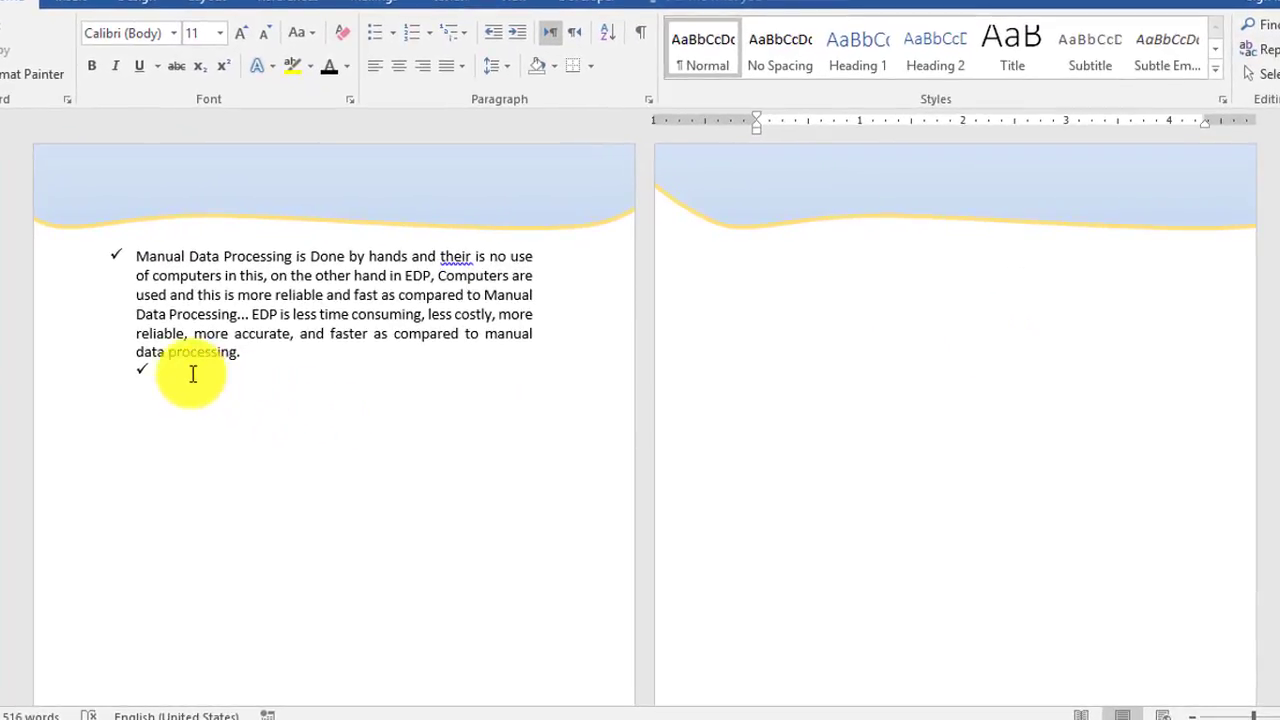
- Paste the 'What is computer?' and Hardware content and delete the blank line under 'What is computer?'
{"action": "left_click", "coordinate": [259, 369]}
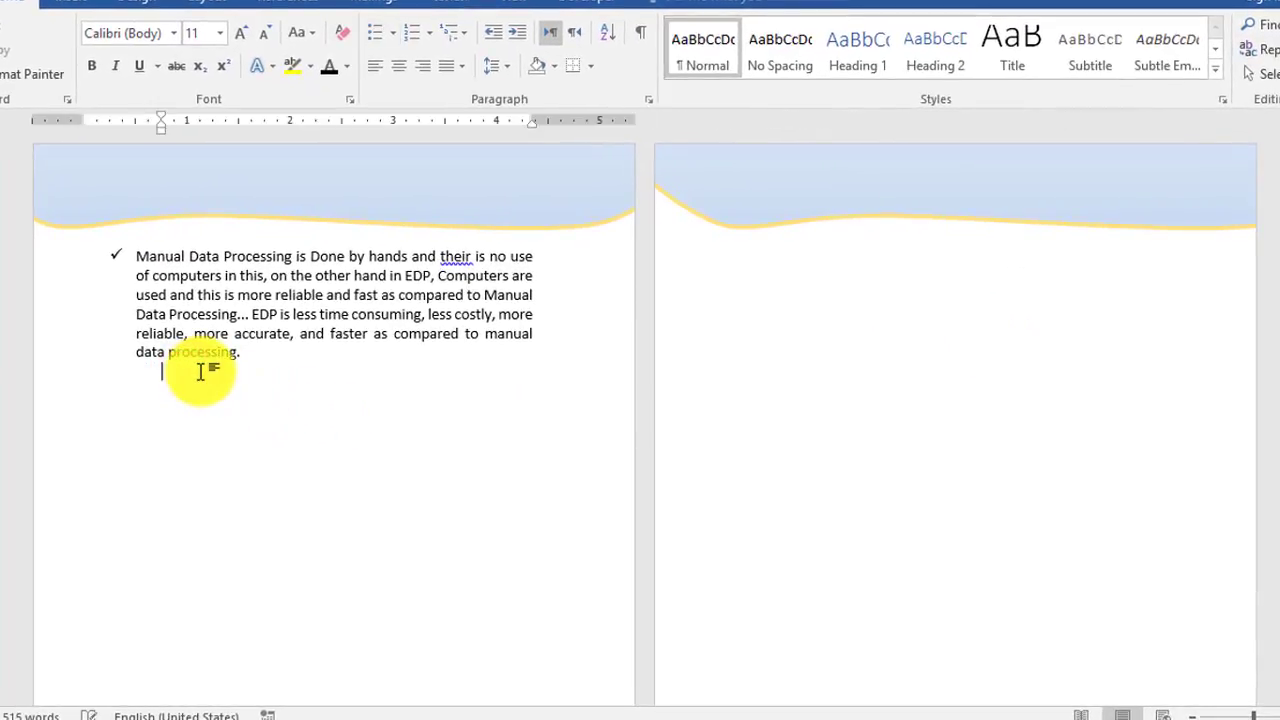
{"action": "key", "text": "ctrl+v"}
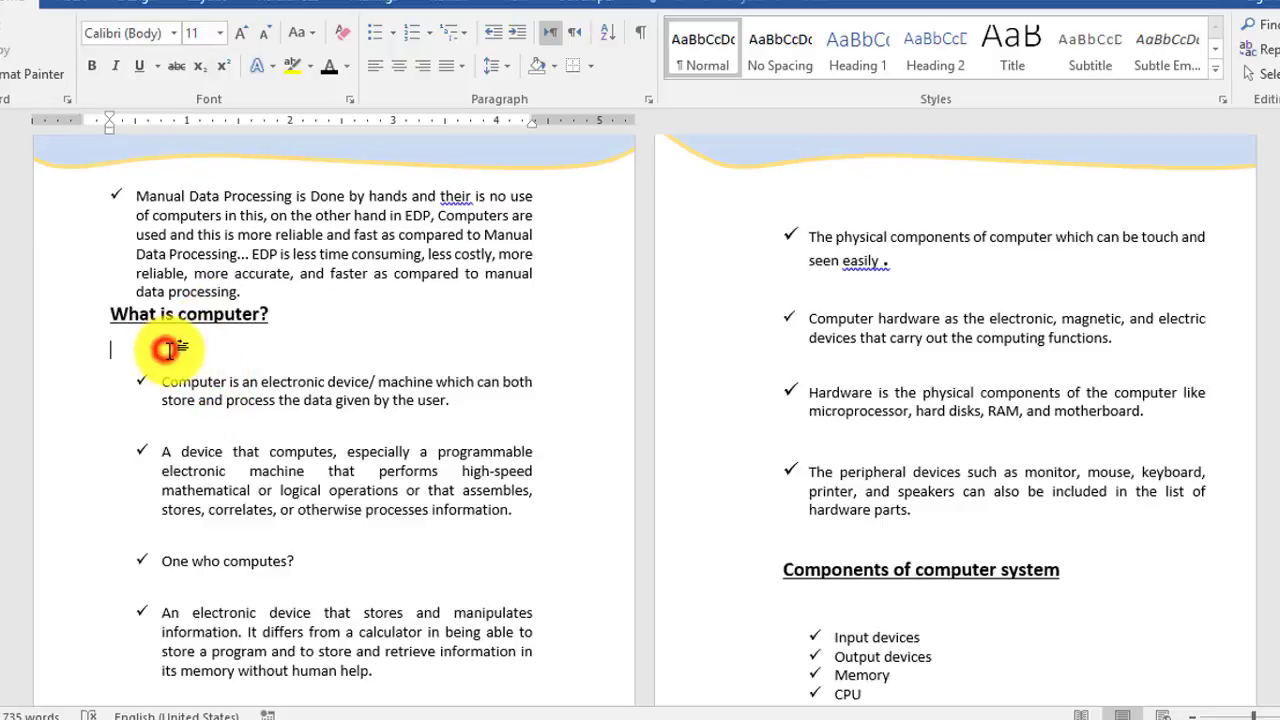
{"action": "key", "text": "BackSpace"}
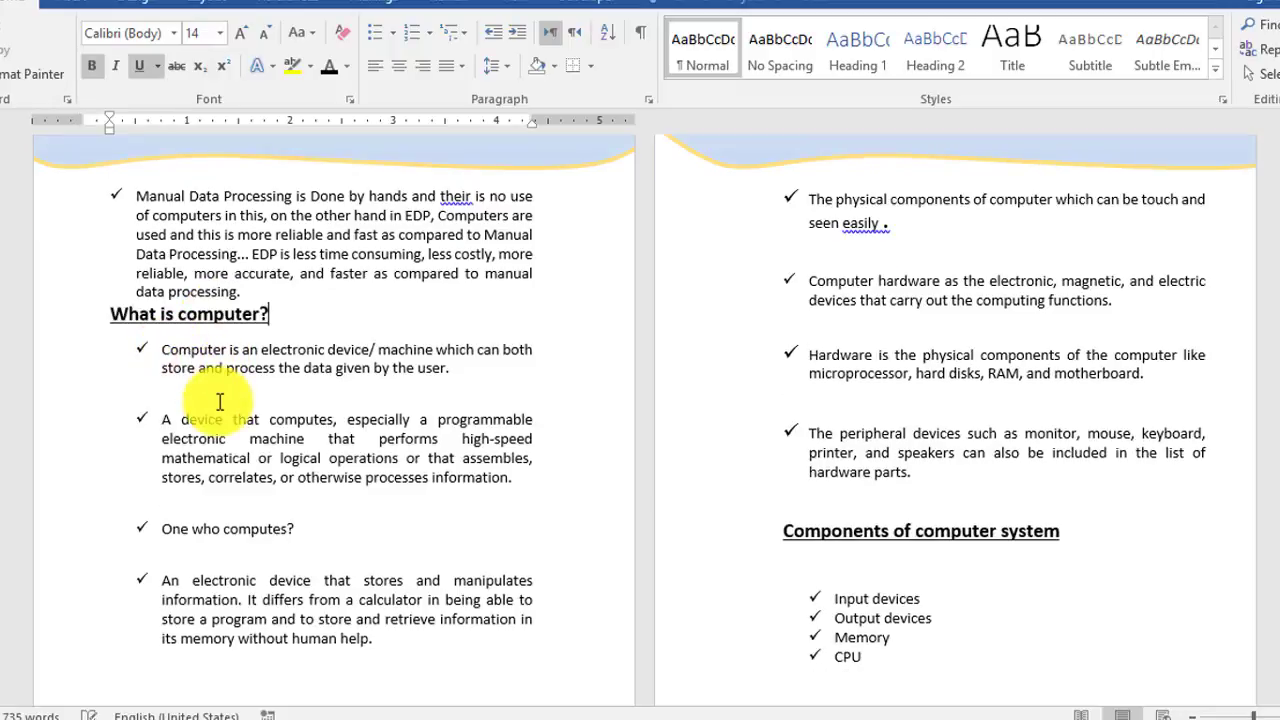
{"action": "scroll", "coordinate": [214, 400], "scroll_direction": "down", "scroll_amount": 2}
{"action": "scroll", "coordinate": [216, 402], "scroll_direction": "down", "scroll_amount": 3}
{"action": "scroll", "coordinate": [216, 402], "scroll_direction": "down", "scroll_amount": 2}
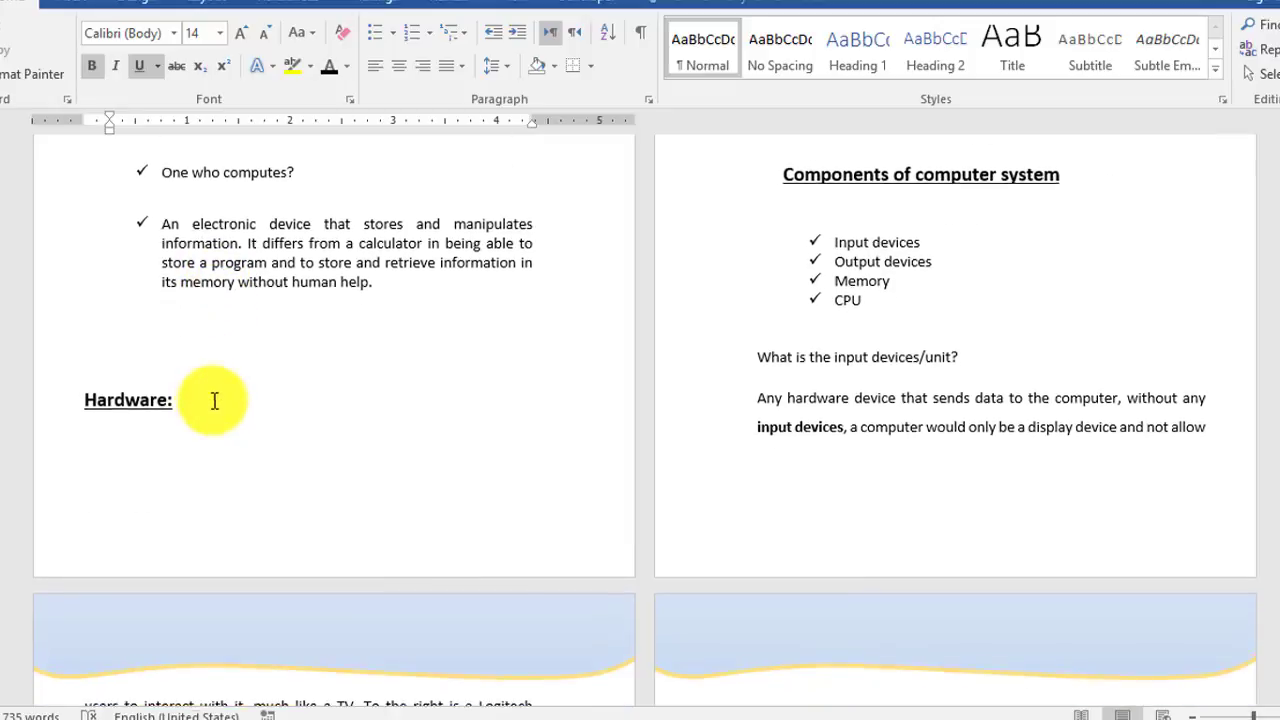
- Push the 'Hardware:' heading onto the next page with two blank lines
{"action": "left_click", "coordinate": [160, 376]}
{"action": "key", "text": "Return"}
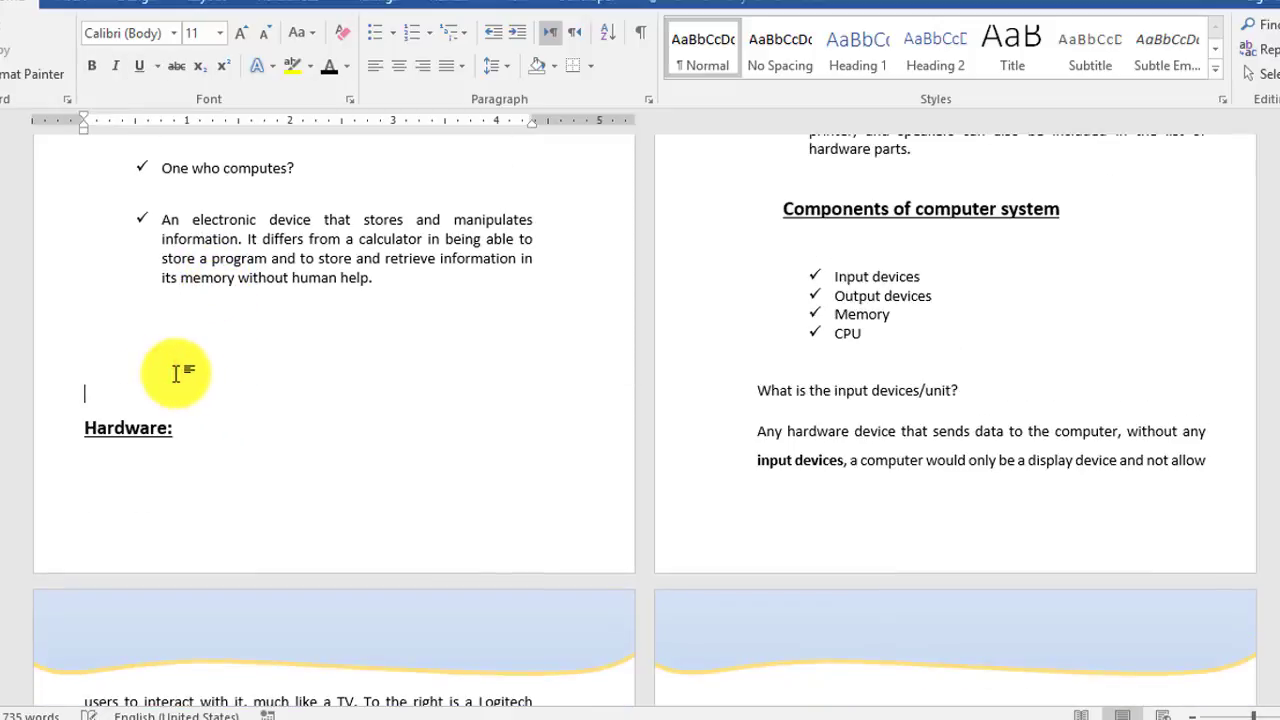
{"action": "key", "text": "Return"}
{"action": "scroll", "coordinate": [558, 426], "scroll_direction": "up", "scroll_amount": 2}
{"action": "scroll", "coordinate": [782, 406], "scroll_direction": "up", "scroll_amount": 1}
{"action": "scroll", "coordinate": [782, 406], "scroll_direction": "up", "scroll_amount": 1}
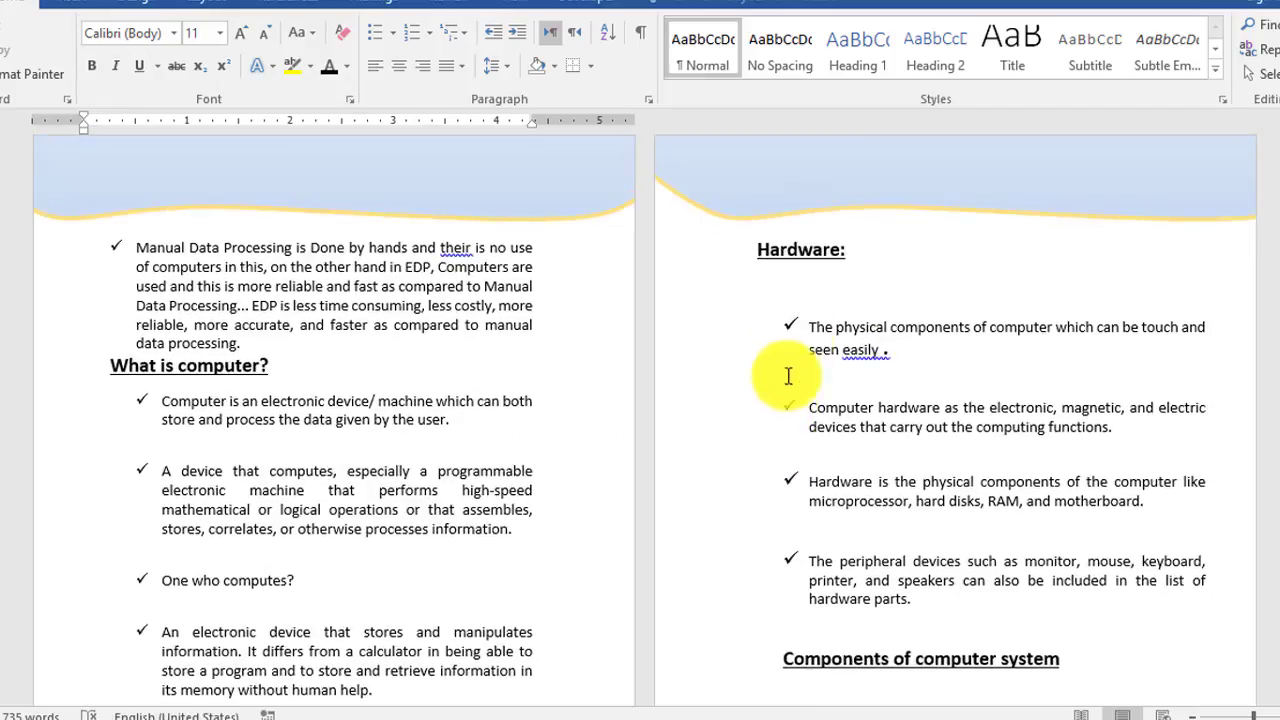
- Delete the blank lines under 'Hardware:' and 'Components of computer system', then select 'What is the input devices/unit?'
{"action": "left_click", "coordinate": [818, 288]}
{"action": "key", "text": "BackSpace"}
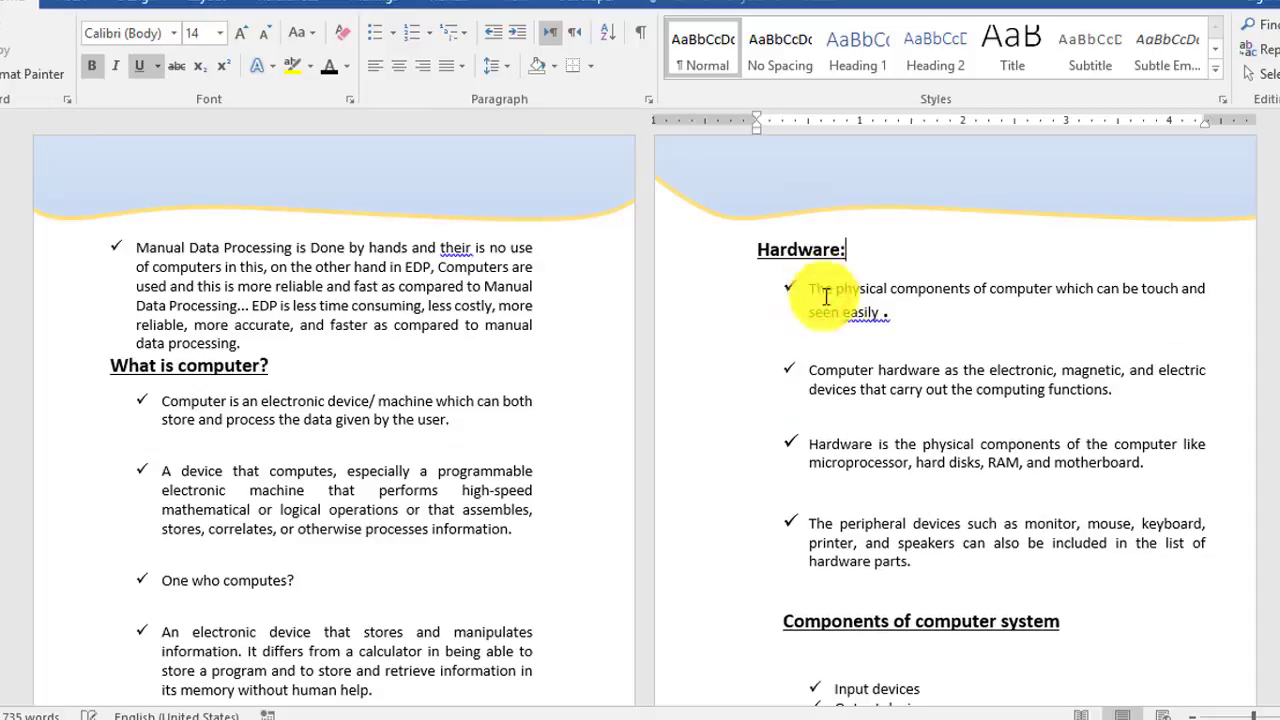
{"action": "scroll", "coordinate": [829, 334], "scroll_direction": "down", "scroll_amount": 3}
{"action": "scroll", "coordinate": [833, 341], "scroll_direction": "down", "scroll_amount": 2}
{"action": "scroll", "coordinate": [833, 341], "scroll_direction": "down", "scroll_amount": 1}
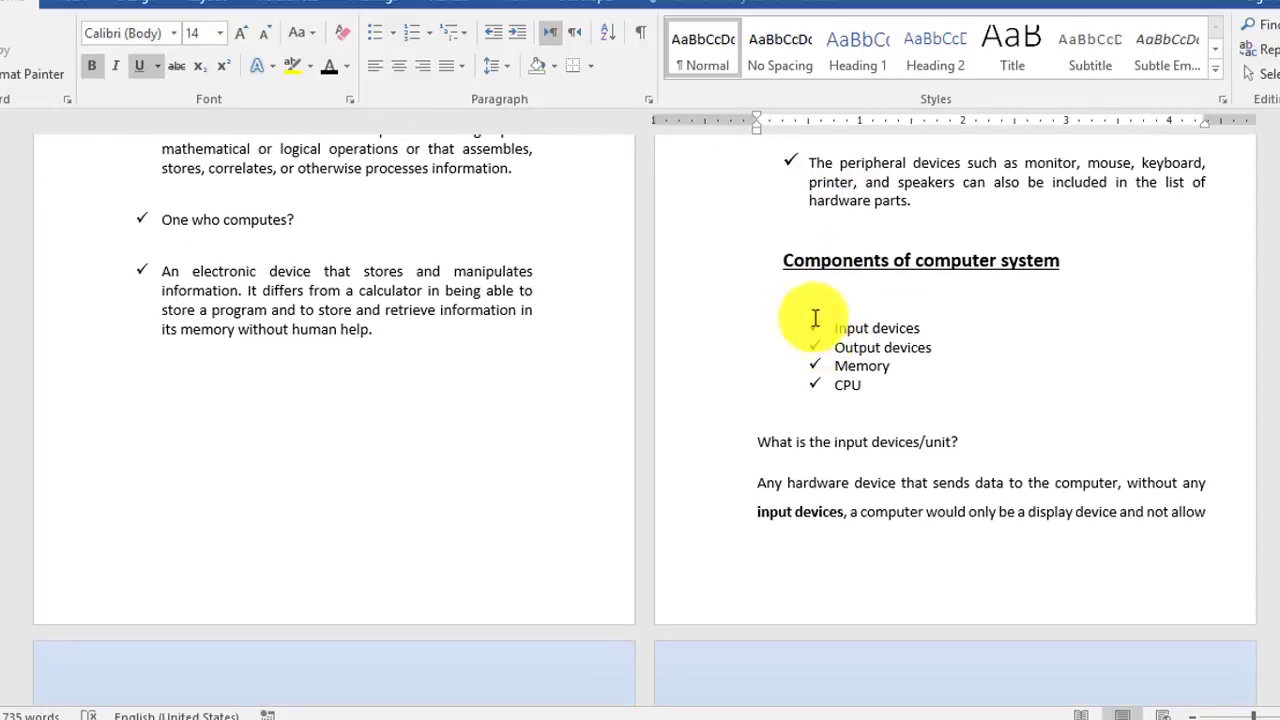
{"action": "key", "text": "BackSpace"}
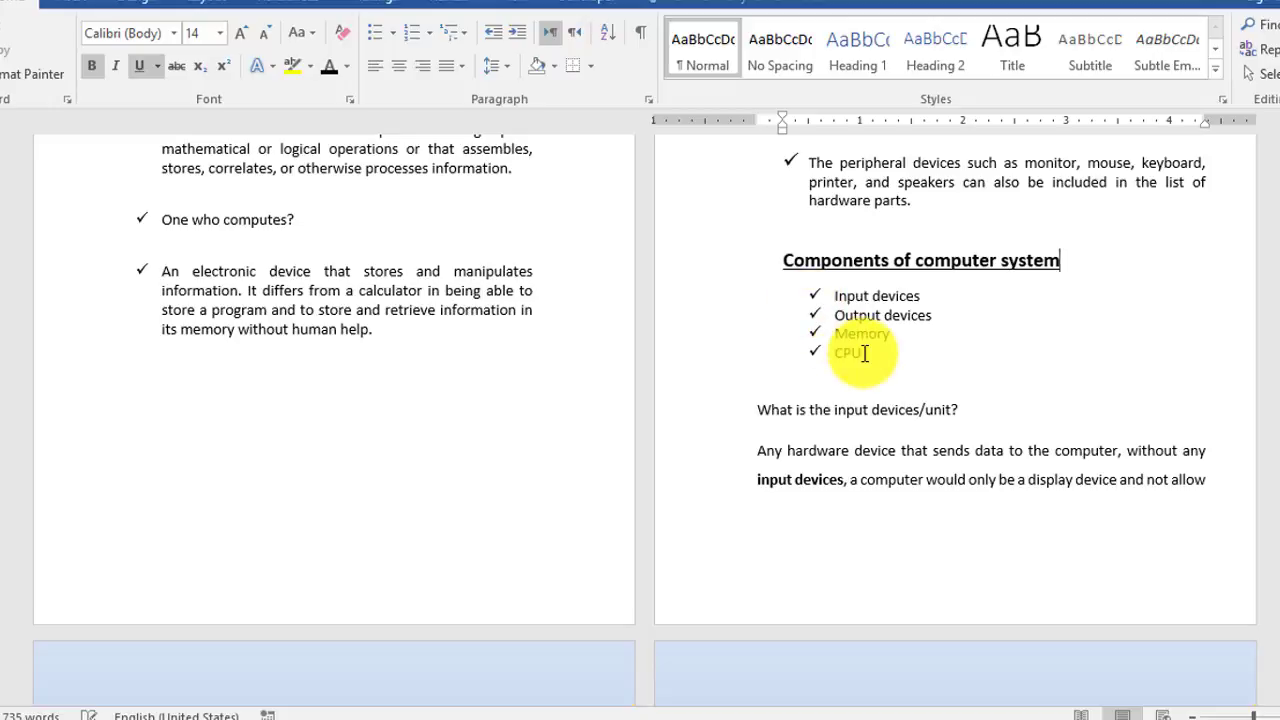
{"action": "scroll", "coordinate": [863, 351], "scroll_direction": "down", "scroll_amount": 4}
{"action": "scroll", "coordinate": [865, 353], "scroll_direction": "up", "scroll_amount": 2}
{"action": "scroll", "coordinate": [865, 353], "scroll_direction": "up", "scroll_amount": 2}
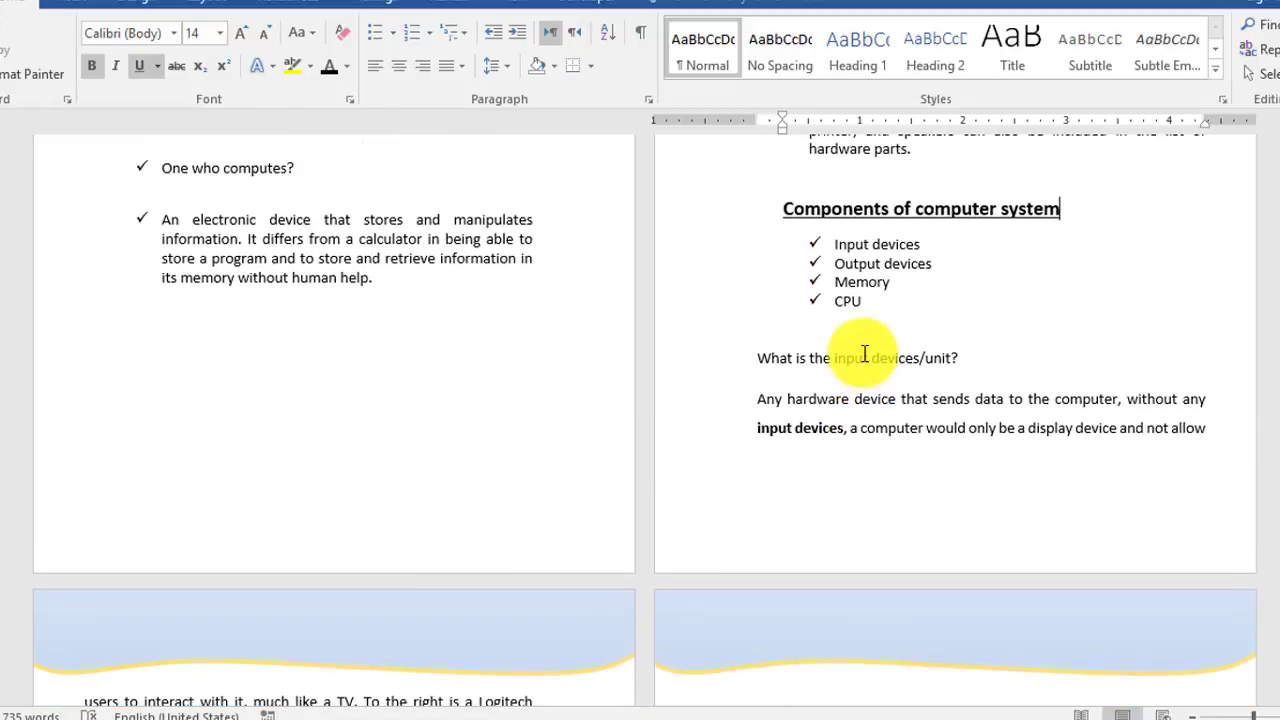
{"action": "left_click_drag", "start_coordinate": [755, 358], "coordinate": [960, 358]}
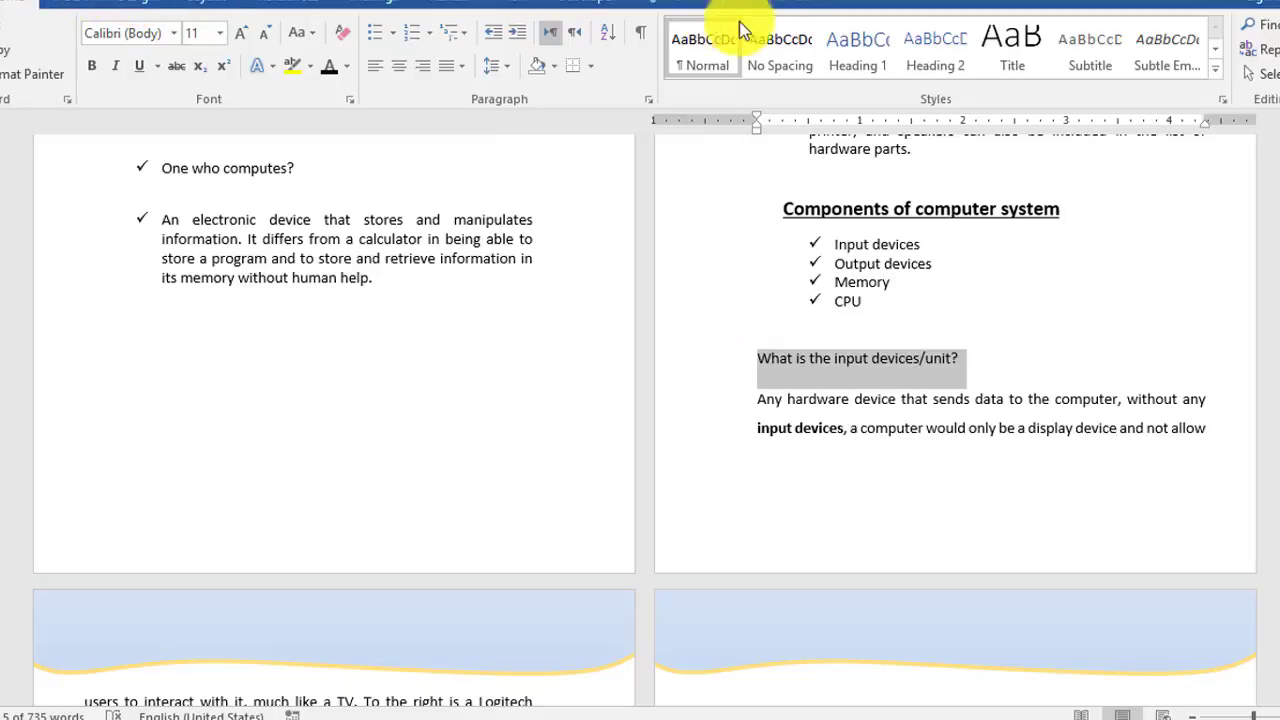
- Make 'What is the input devices/unit?' a bold, underlined Heading 1
{"action": "left_click", "coordinate": [857, 45]}
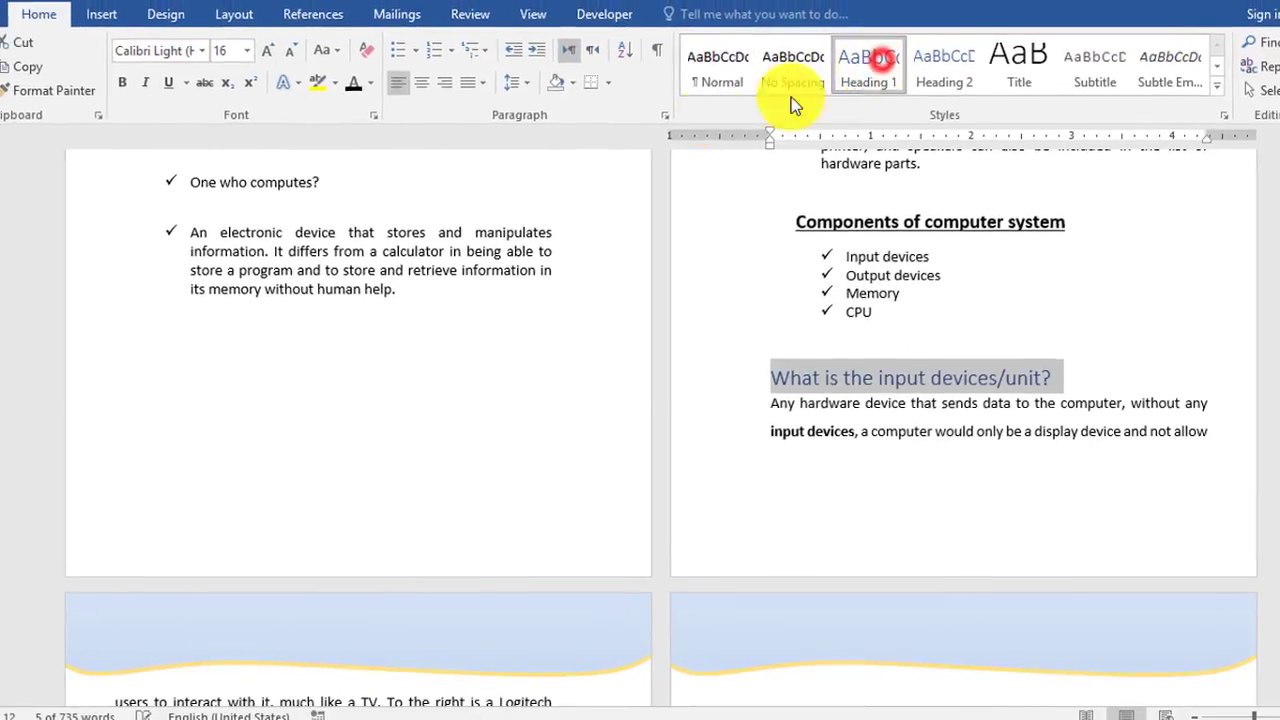
{"action": "left_click", "coordinate": [123, 83]}
{"action": "left_click", "coordinate": [169, 83]}
- Select the blue data-processing difference heading as the formatting source
{"action": "left_click_drag", "start_coordinate": [797, 225], "coordinate": [1066, 232]}
{"action": "scroll", "coordinate": [1043, 271], "scroll_direction": "up", "scroll_amount": 7}
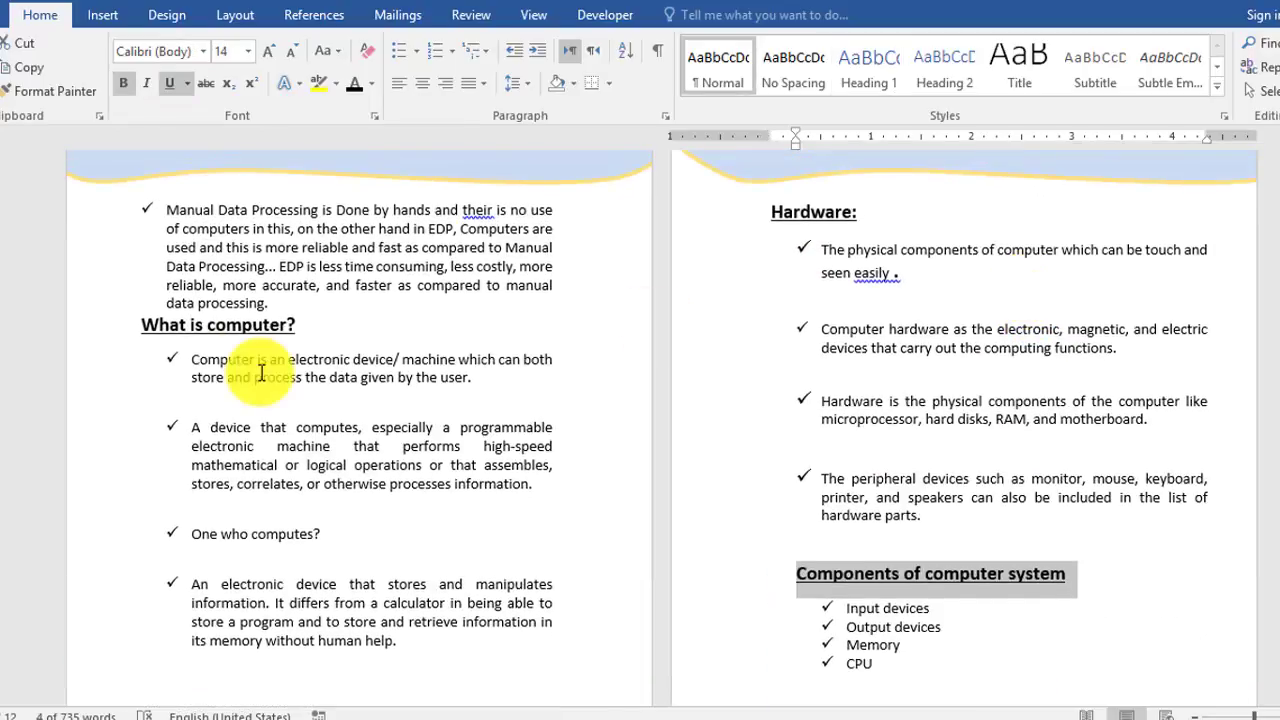
{"action": "left_click", "coordinate": [130, 324]}
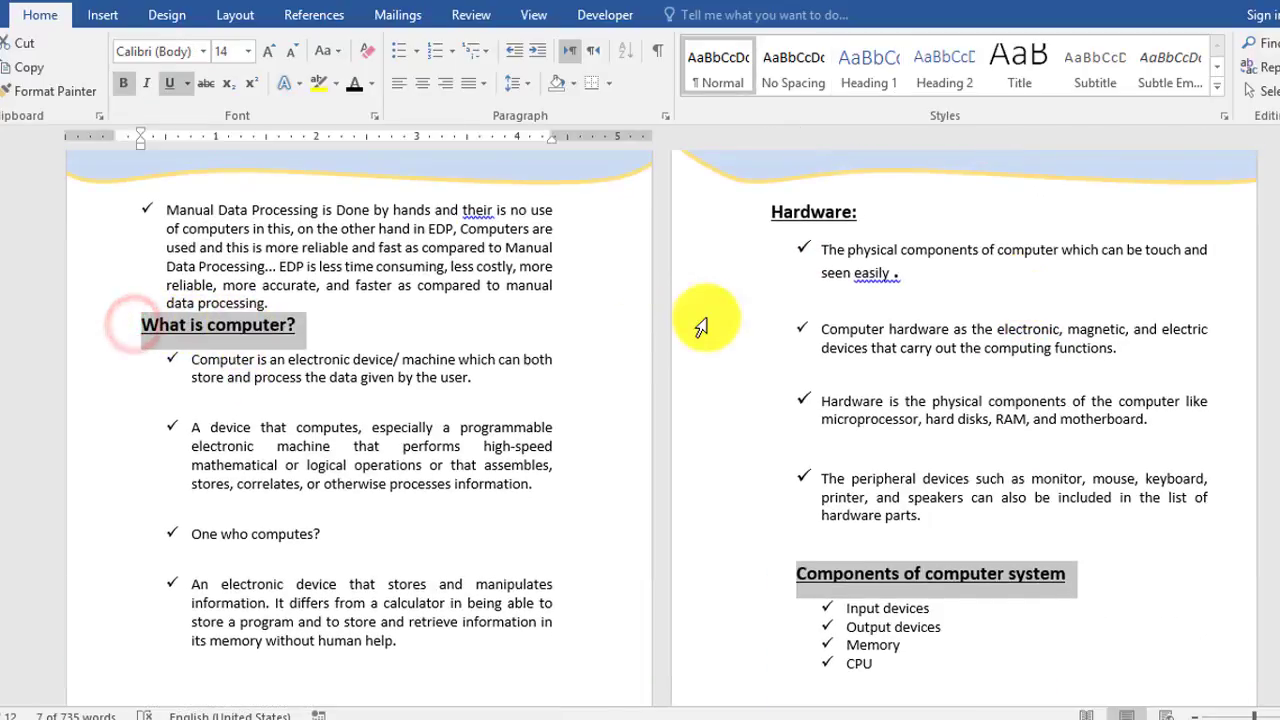
{"action": "left_click_drag", "start_coordinate": [769, 216], "coordinate": [859, 215]}
{"action": "left_click", "coordinate": [865, 302]}
{"action": "scroll", "coordinate": [863, 302], "scroll_direction": "up", "scroll_amount": 10}
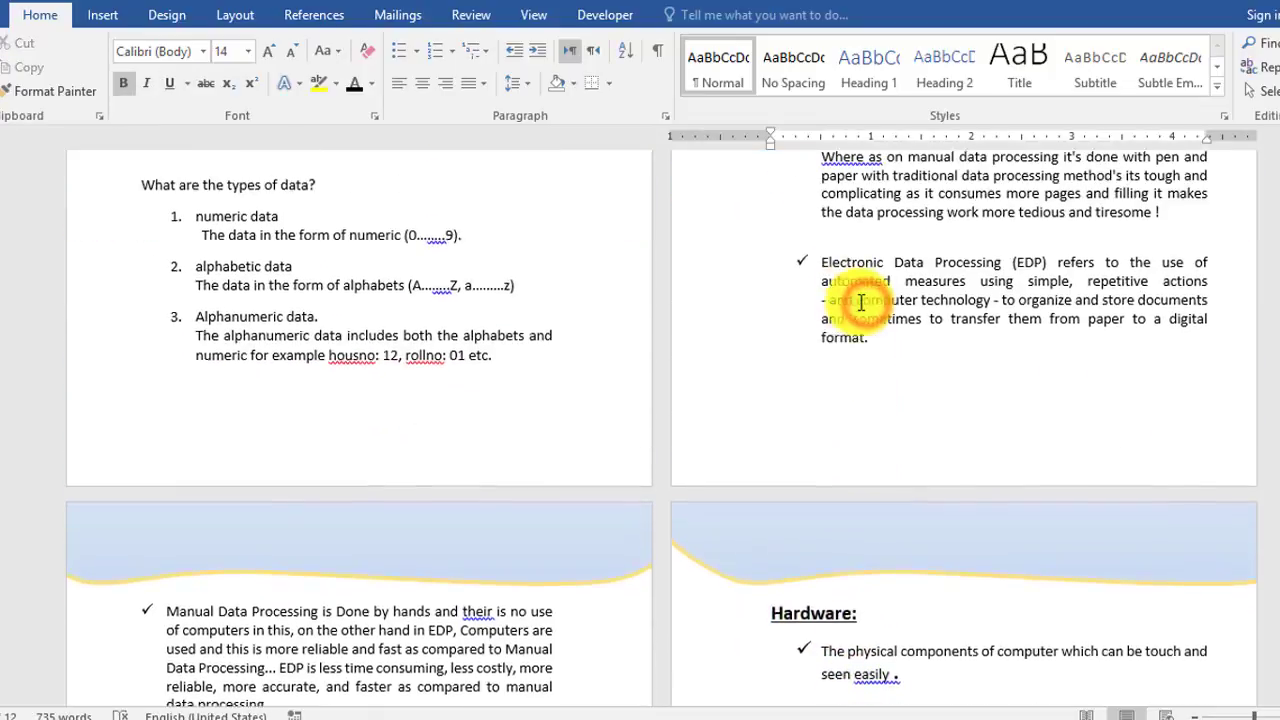
{"action": "scroll", "coordinate": [860, 302], "scroll_direction": "up", "scroll_amount": 2}
{"action": "scroll", "coordinate": [822, 296], "scroll_direction": "up", "scroll_amount": 2}
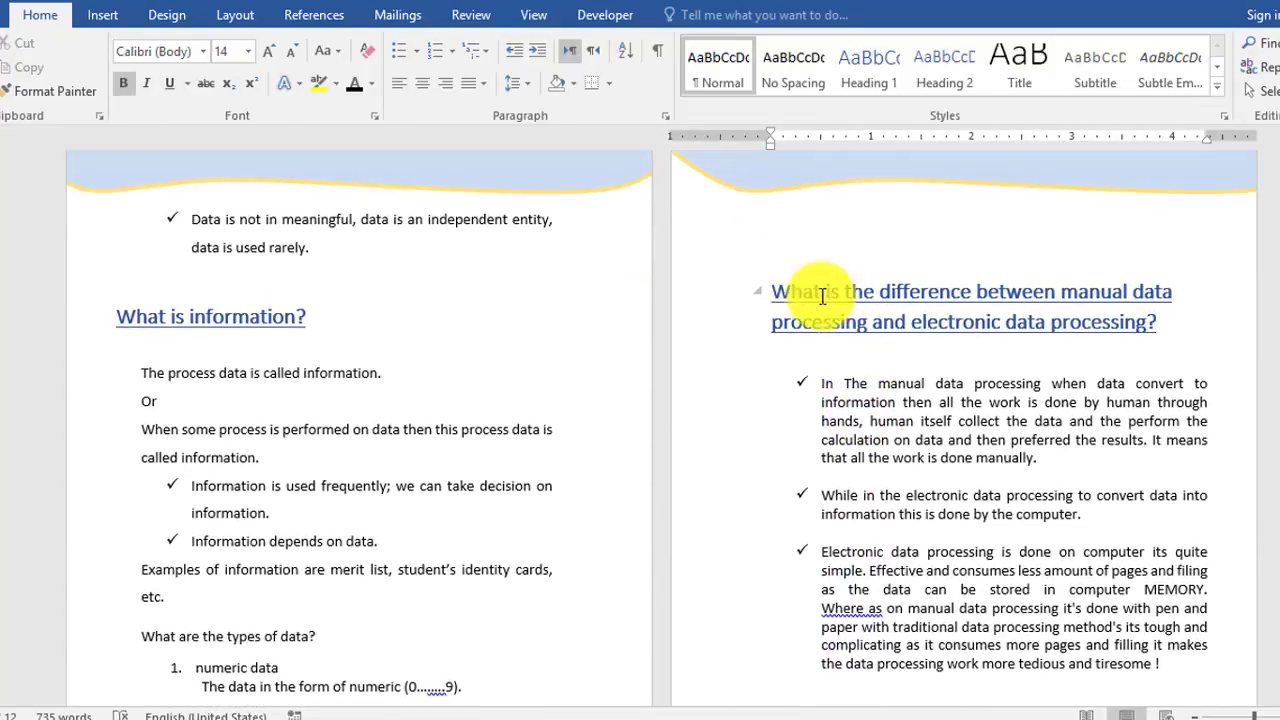
{"action": "left_click_drag", "start_coordinate": [768, 293], "coordinate": [1155, 323]}
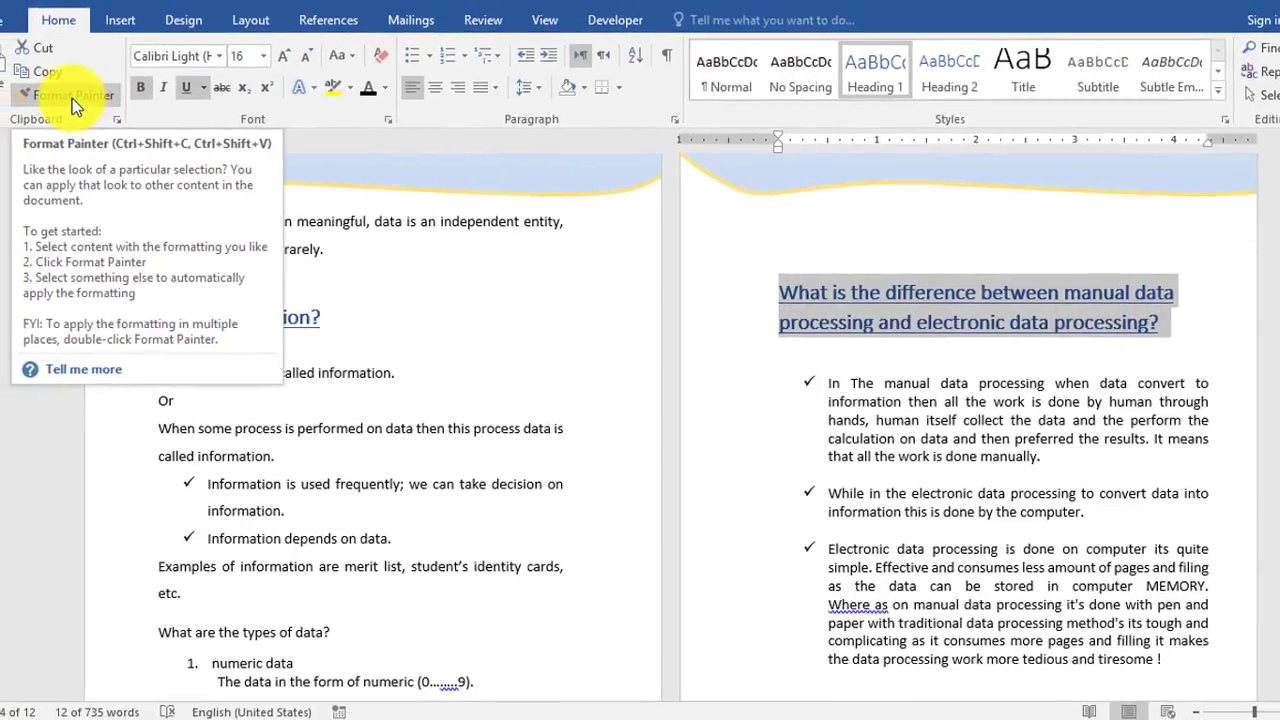
- Format-paint the blue heading style onto 'Hardware:'
{"action": "left_click", "coordinate": [61, 99]}
{"action": "scroll", "coordinate": [860, 390], "scroll_direction": "down", "scroll_amount": 7}
{"action": "scroll", "coordinate": [849, 366], "scroll_direction": "down", "scroll_amount": 4}
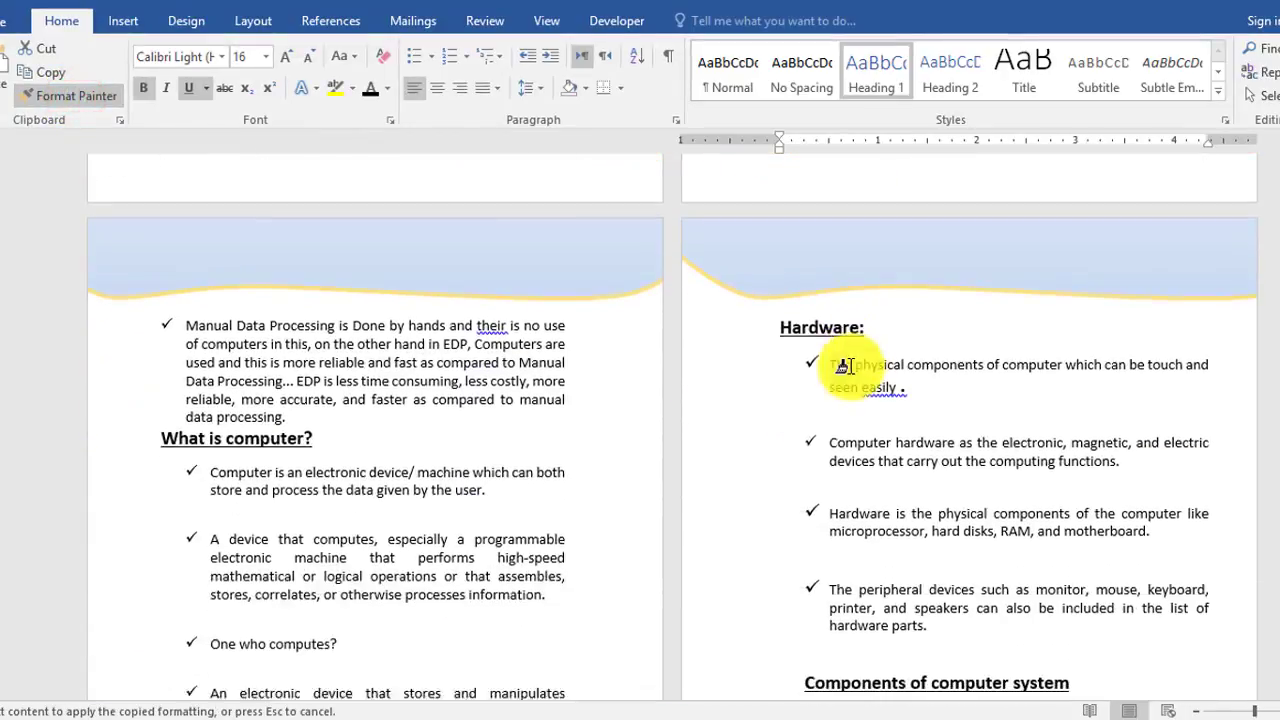
{"action": "left_click_drag", "start_coordinate": [810, 316], "coordinate": [870, 336]}
- Copy the Hardware: formatting with Ctrl+Shift+C and paste it onto 'Components of computer system'
{"action": "scroll", "coordinate": [871, 437], "scroll_direction": "down", "scroll_amount": 3}
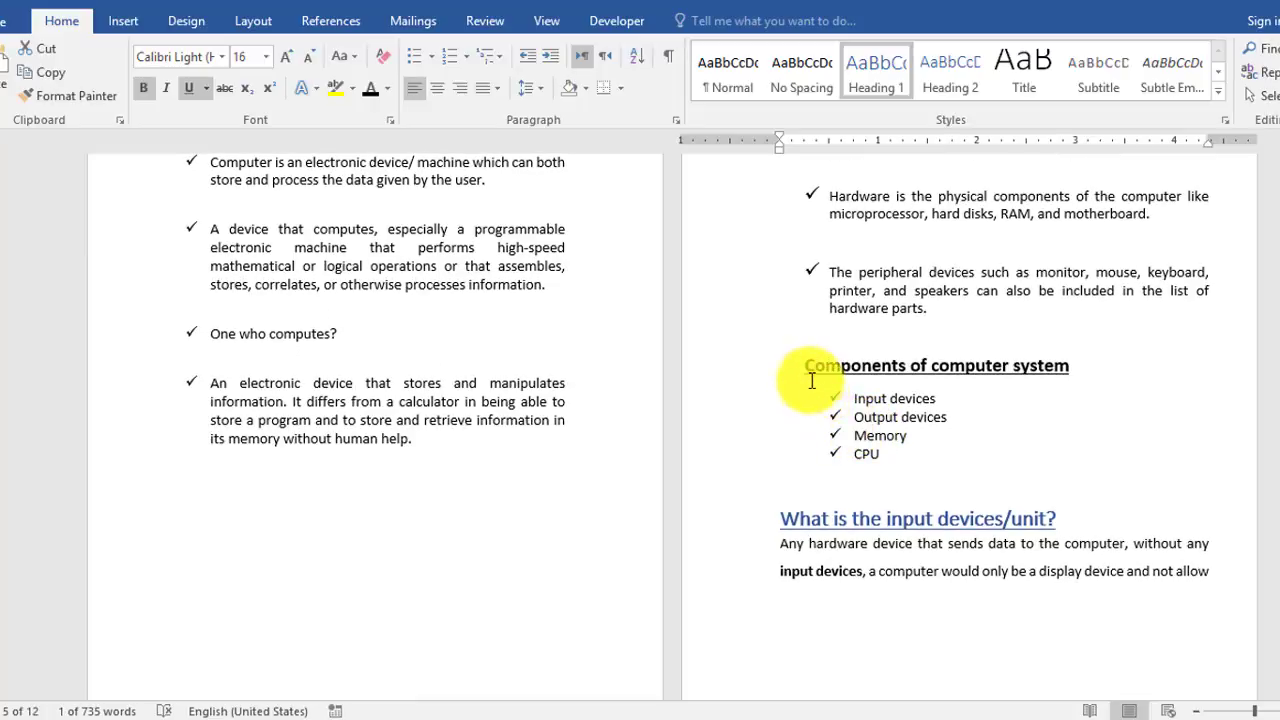
{"action": "left_click", "coordinate": [807, 371]}
{"action": "scroll", "coordinate": [808, 371], "scroll_direction": "up", "scroll_amount": 3}
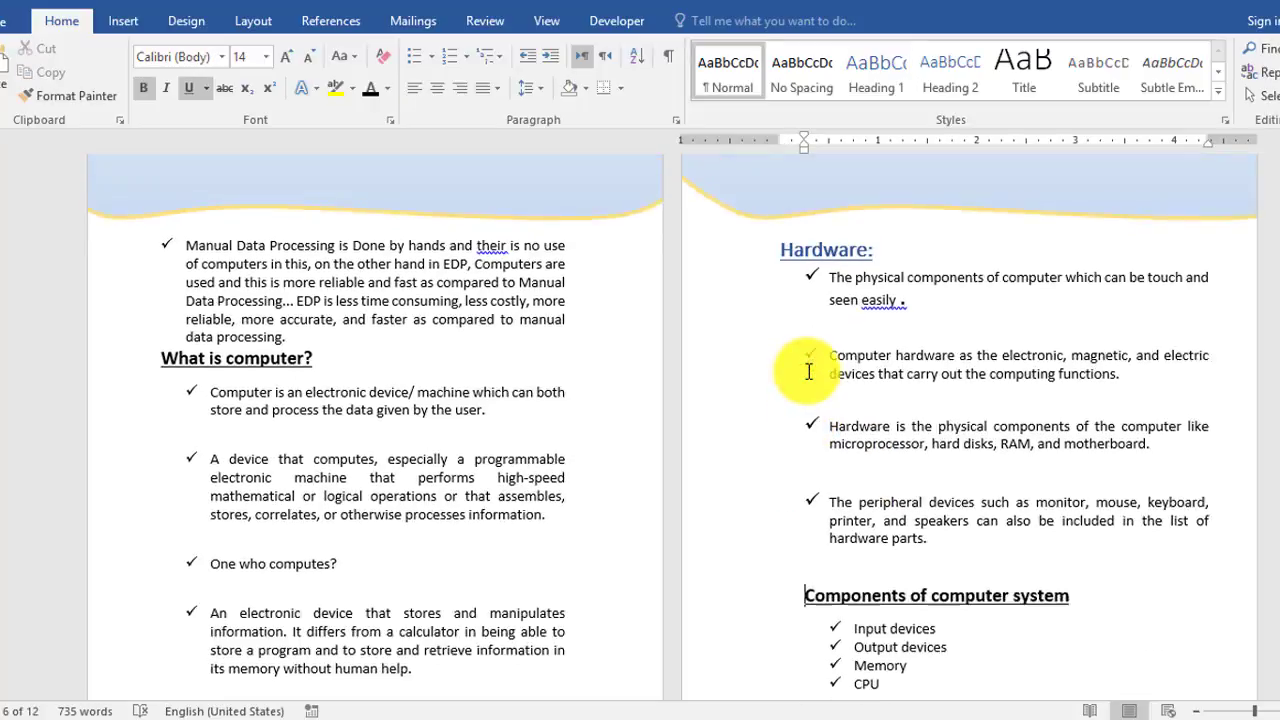
{"action": "left_click_drag", "start_coordinate": [843, 261], "coordinate": [877, 262]}
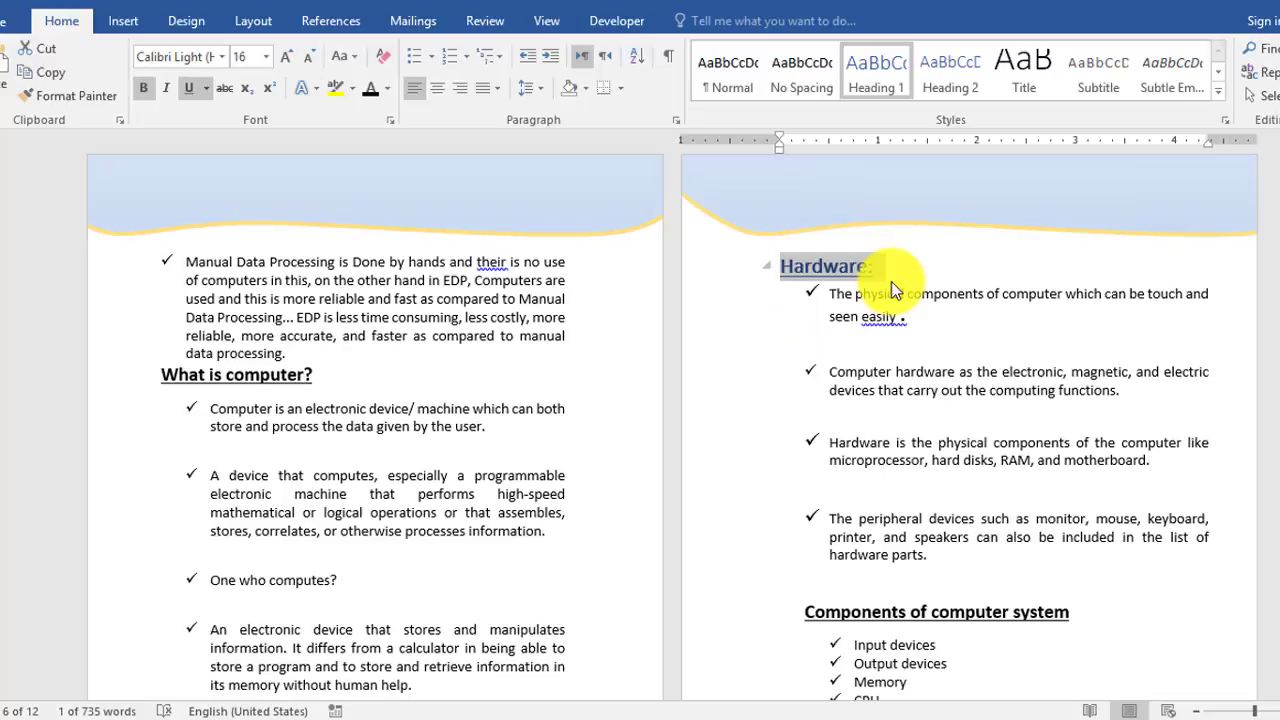
{"action": "key", "text": "ctrl+shift+c"}
{"action": "scroll", "coordinate": [820, 470], "scroll_direction": "down", "scroll_amount": 3}
{"action": "left_click_drag", "start_coordinate": [805, 368], "coordinate": [1085, 376]}
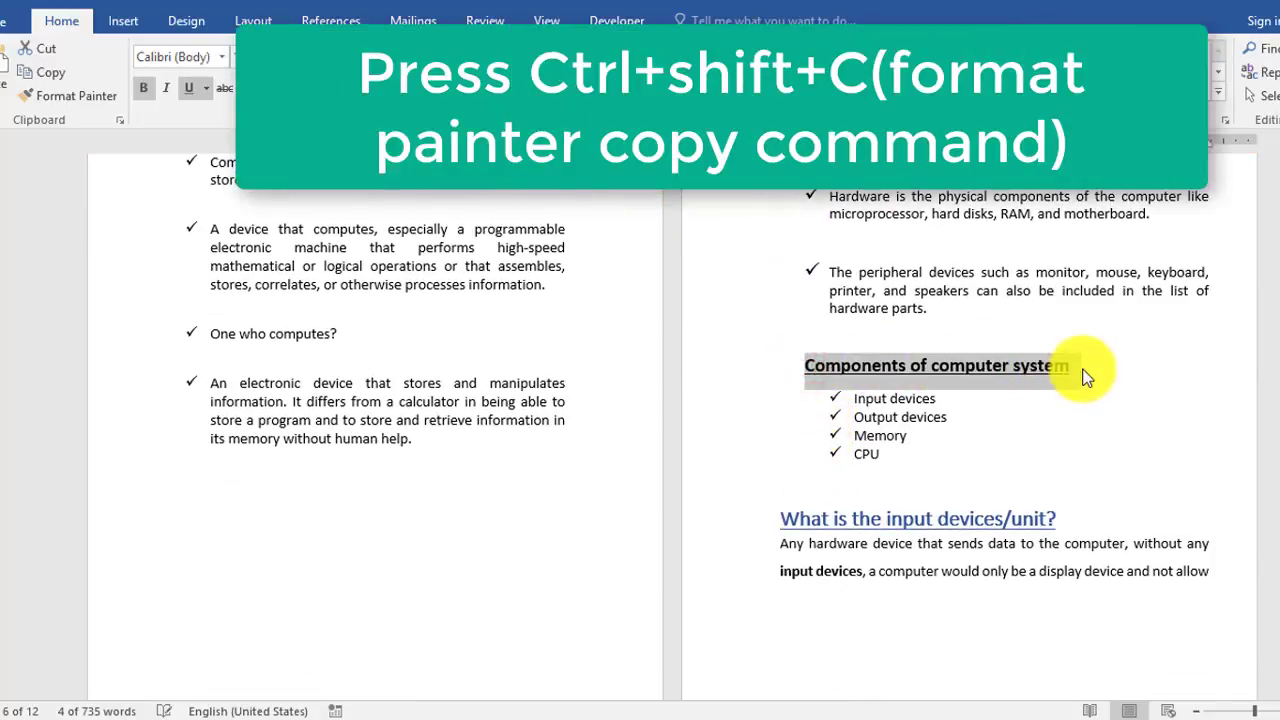
{"action": "key", "text": "ctrl+shift+v"}
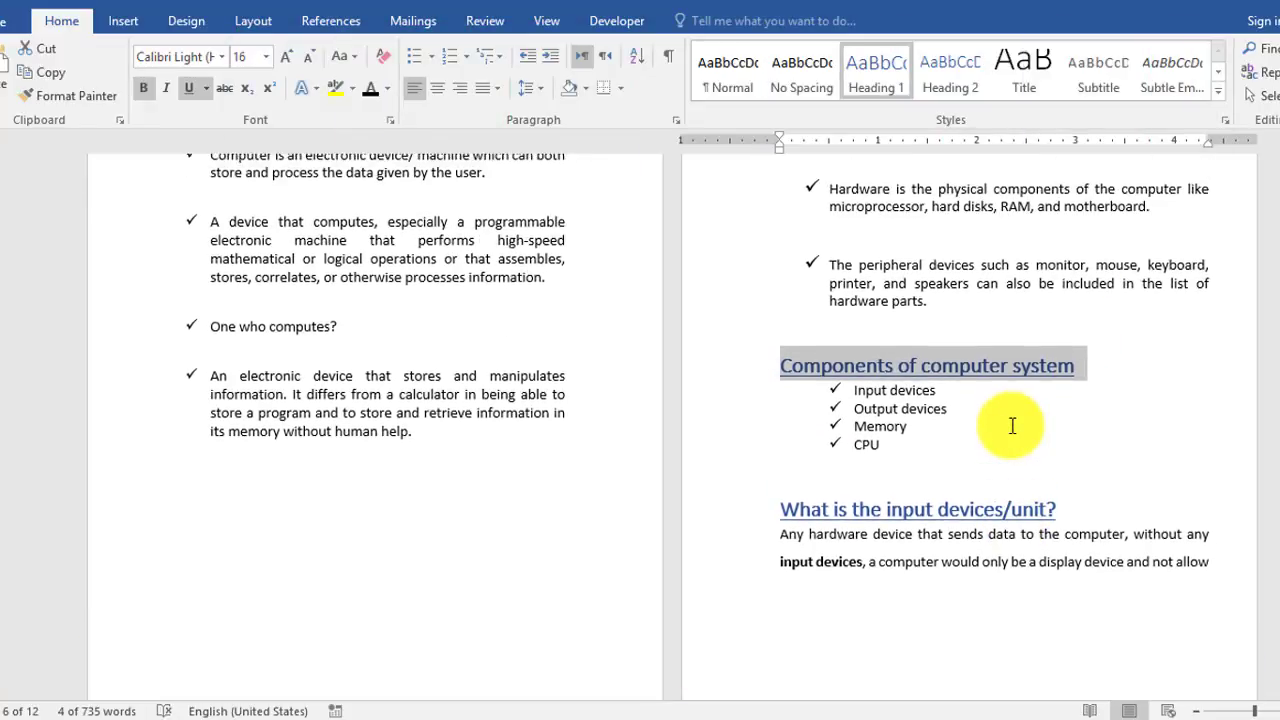
- Paste the same heading formatting onto 'What is computer?' with Ctrl+Shift+V
{"action": "scroll", "coordinate": [1012, 426], "scroll_direction": "up", "scroll_amount": 4}
{"action": "left_click_drag", "start_coordinate": [158, 437], "coordinate": [282, 428]}
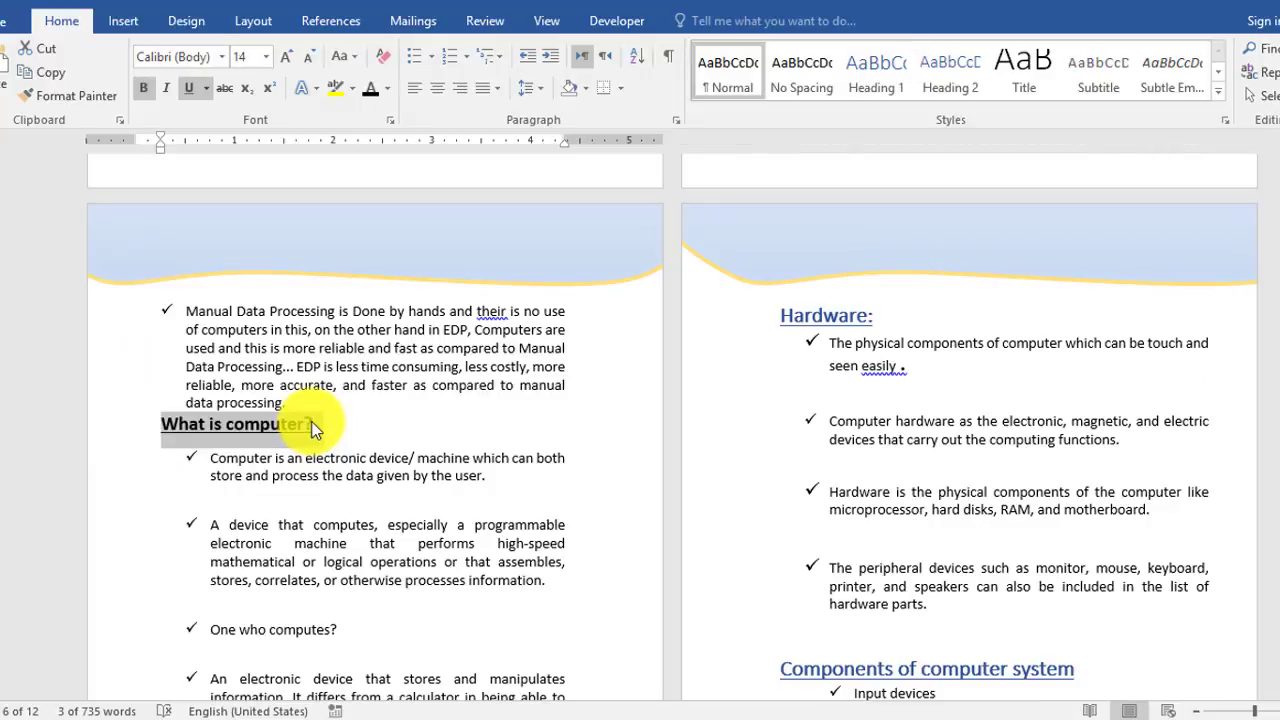
{"action": "key", "text": "ctrl+shift+v"}
{"action": "left_click", "coordinate": [341, 432]}
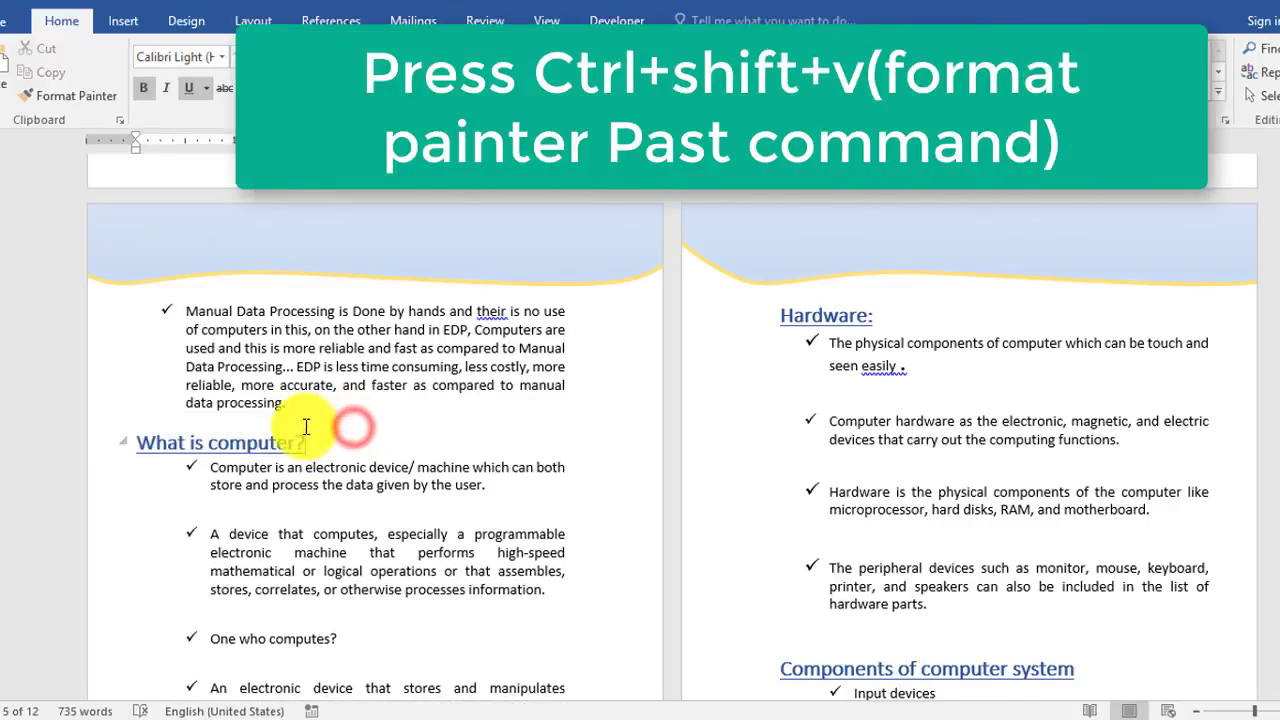
{"action": "left_click", "coordinate": [266, 416]}
{"action": "scroll", "coordinate": [391, 481], "scroll_direction": "down", "scroll_amount": 1}
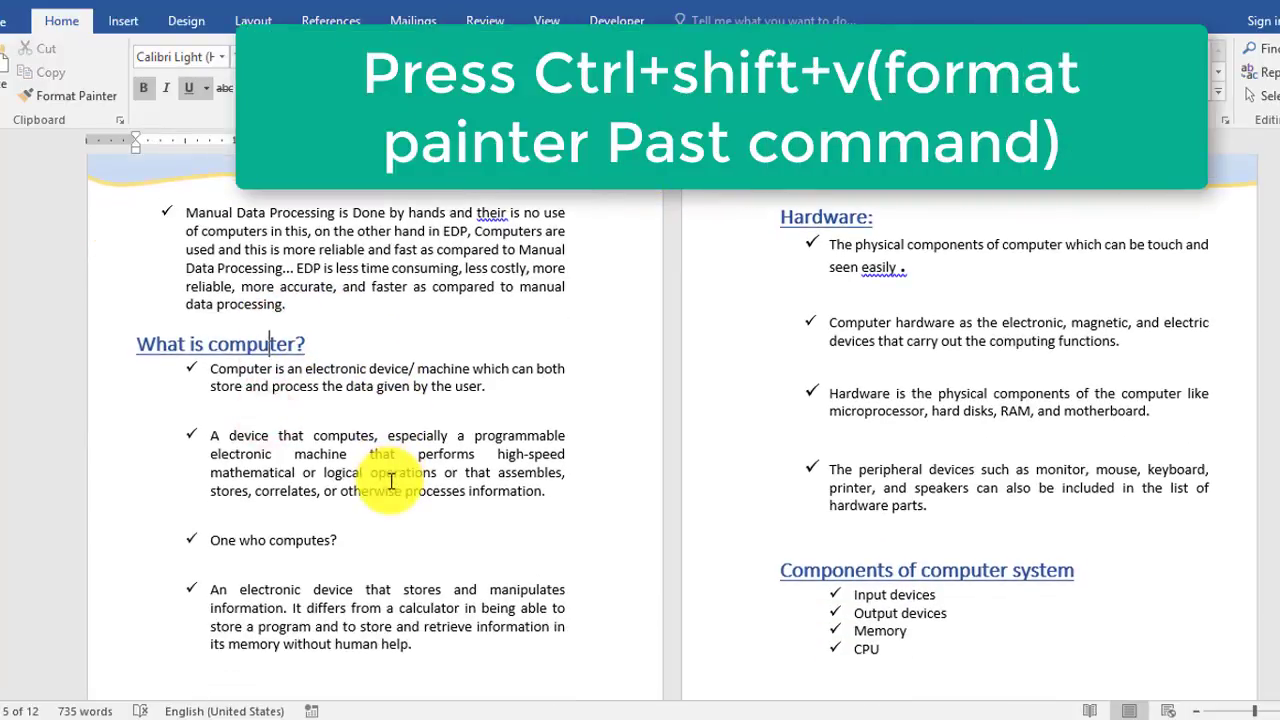
{"action": "scroll", "coordinate": [391, 481], "scroll_direction": "up", "scroll_amount": 1}
{"action": "scroll", "coordinate": [405, 470], "scroll_direction": "down", "scroll_amount": 1}
{"action": "scroll", "coordinate": [406, 473], "scroll_direction": "down", "scroll_amount": 3}
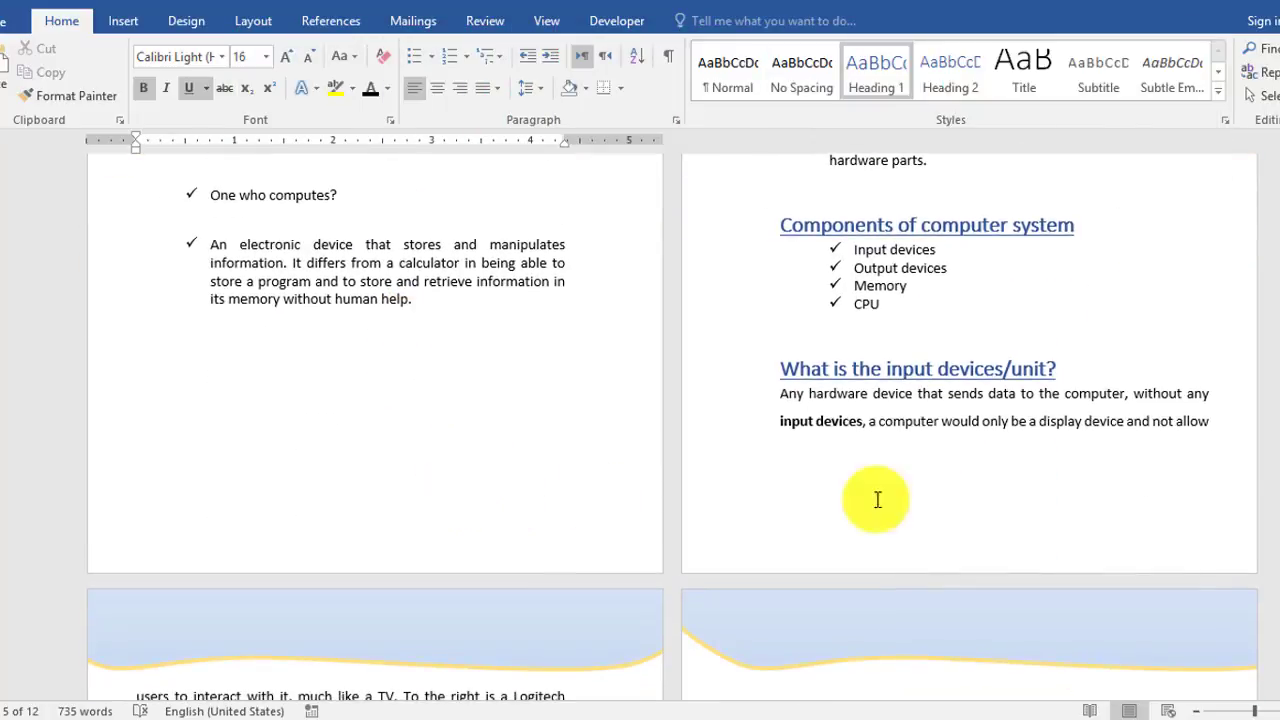
{"action": "scroll", "coordinate": [957, 487], "scroll_direction": "down", "scroll_amount": 1}
{"action": "scroll", "coordinate": [957, 487], "scroll_direction": "down", "scroll_amount": 1}
{"action": "scroll", "coordinate": [957, 487], "scroll_direction": "down", "scroll_amount": 1}
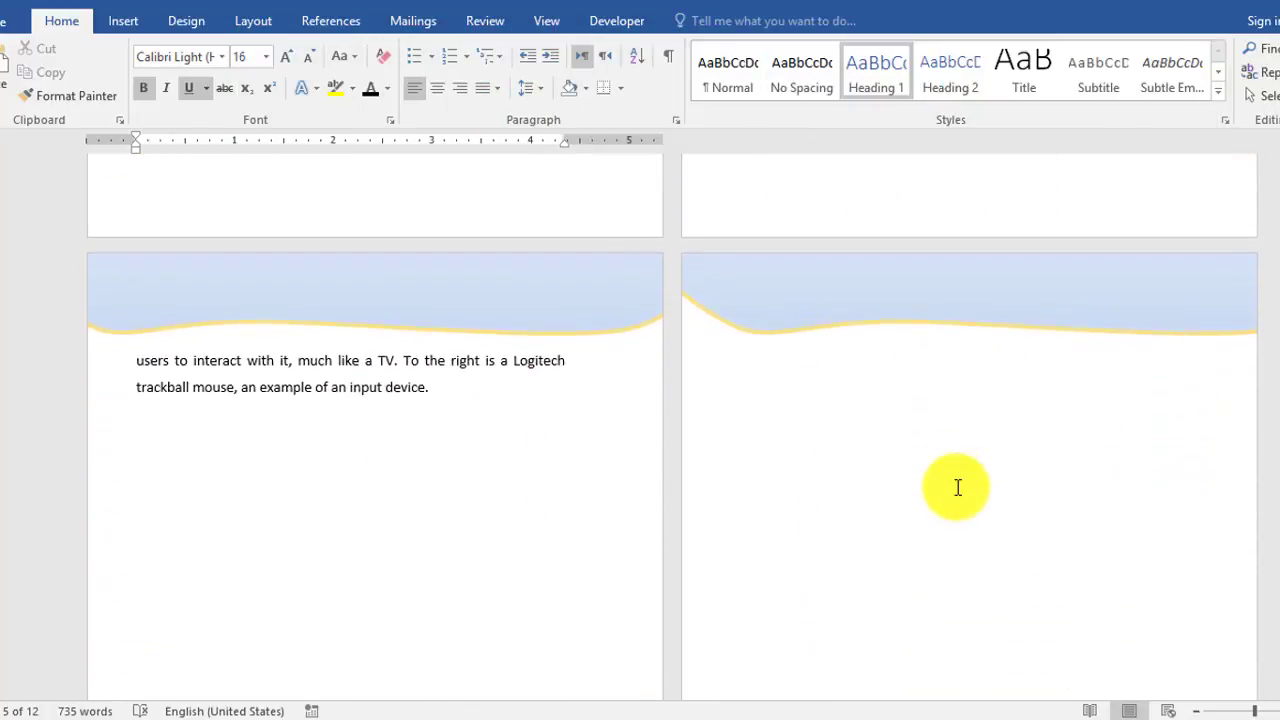
- Paste the Keyboard, Mouse, Trackball and Pointing Stick sections after the trackball mouse sentence
{"action": "left_click", "coordinate": [452, 390]}
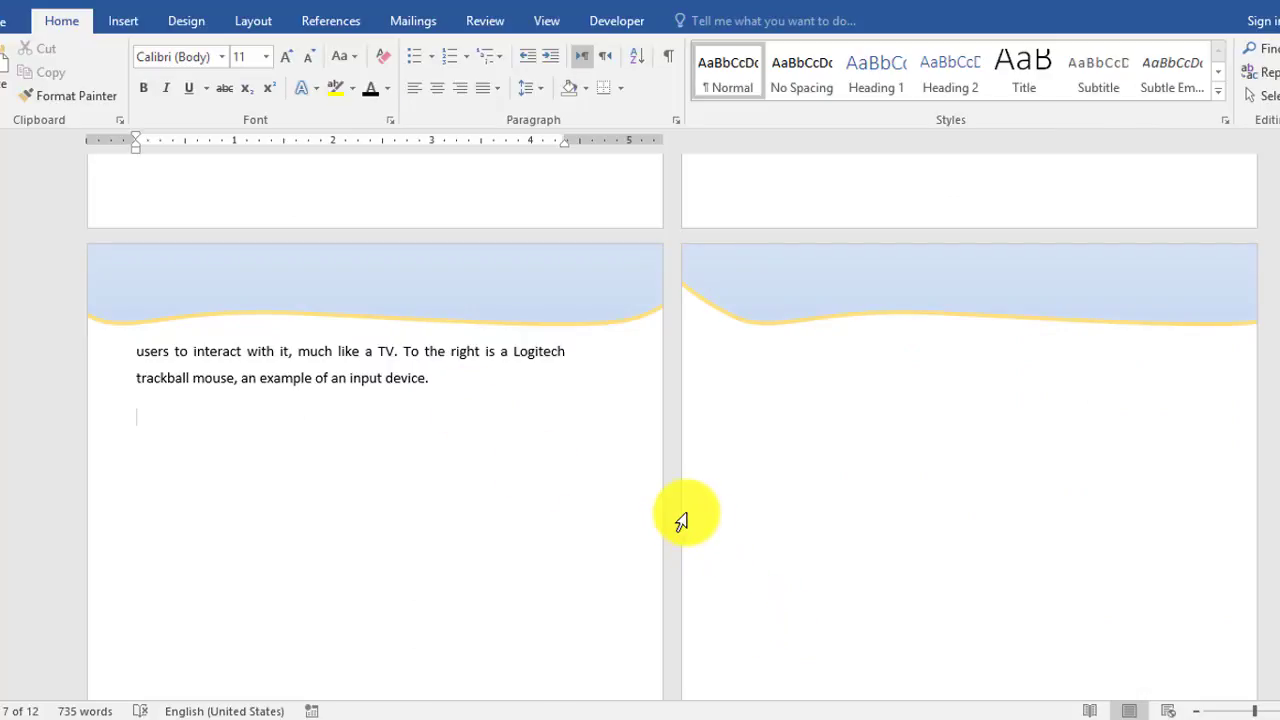
{"action": "key", "text": "ctrl+v"}
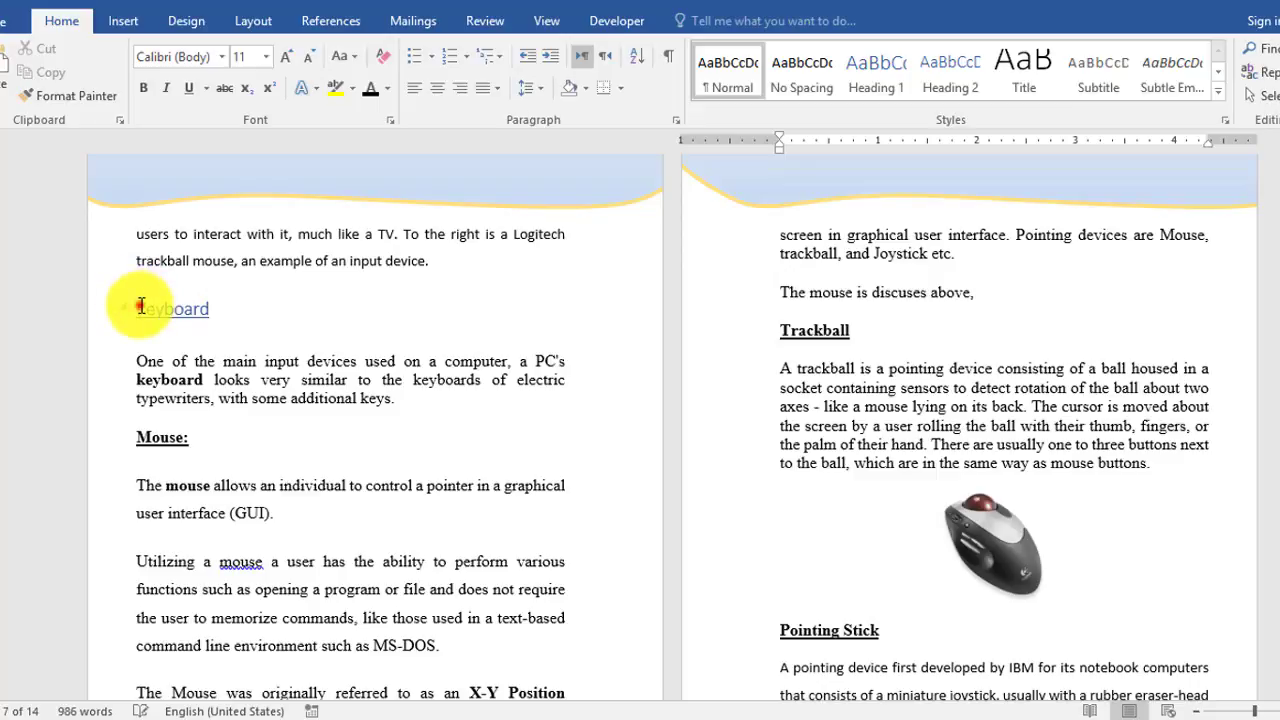
{"action": "left_click_drag", "start_coordinate": [140, 306], "coordinate": [221, 308]}
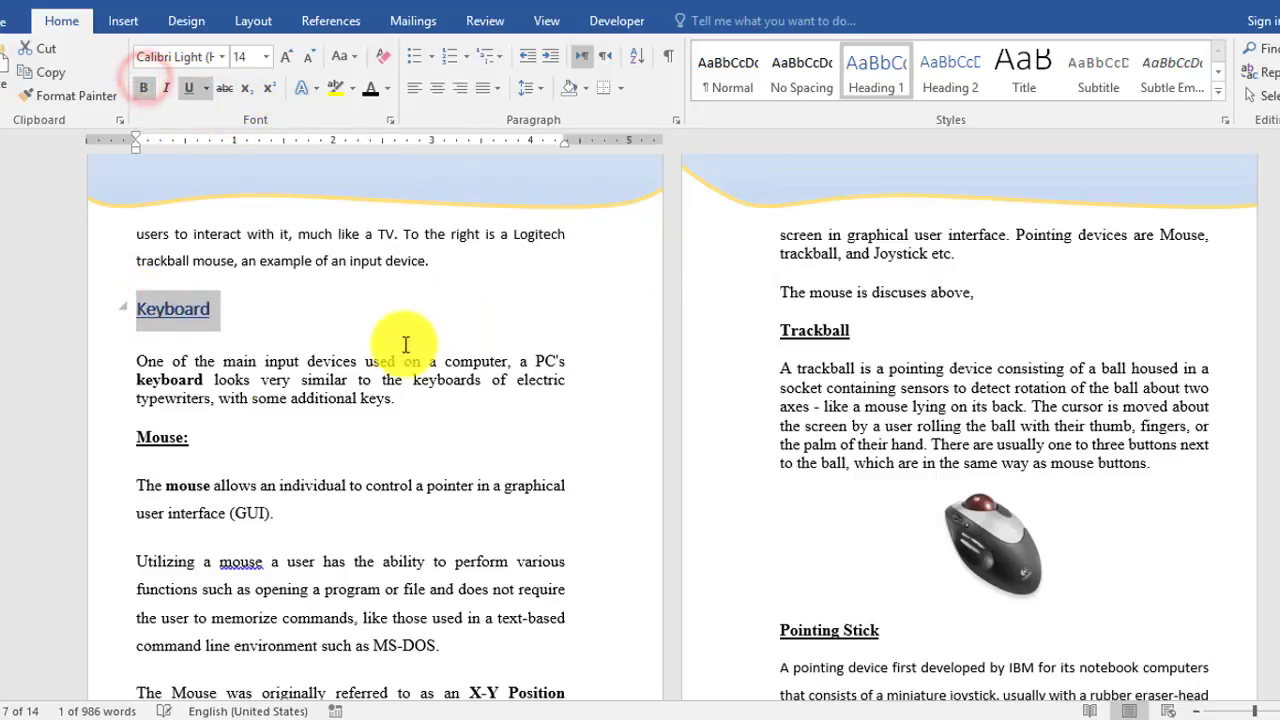
- Apply Heading 1 to 'Mouse:' and 'Trackball' using Ctrl+Alt+1
{"action": "left_click_drag", "start_coordinate": [133, 444], "coordinate": [201, 446]}
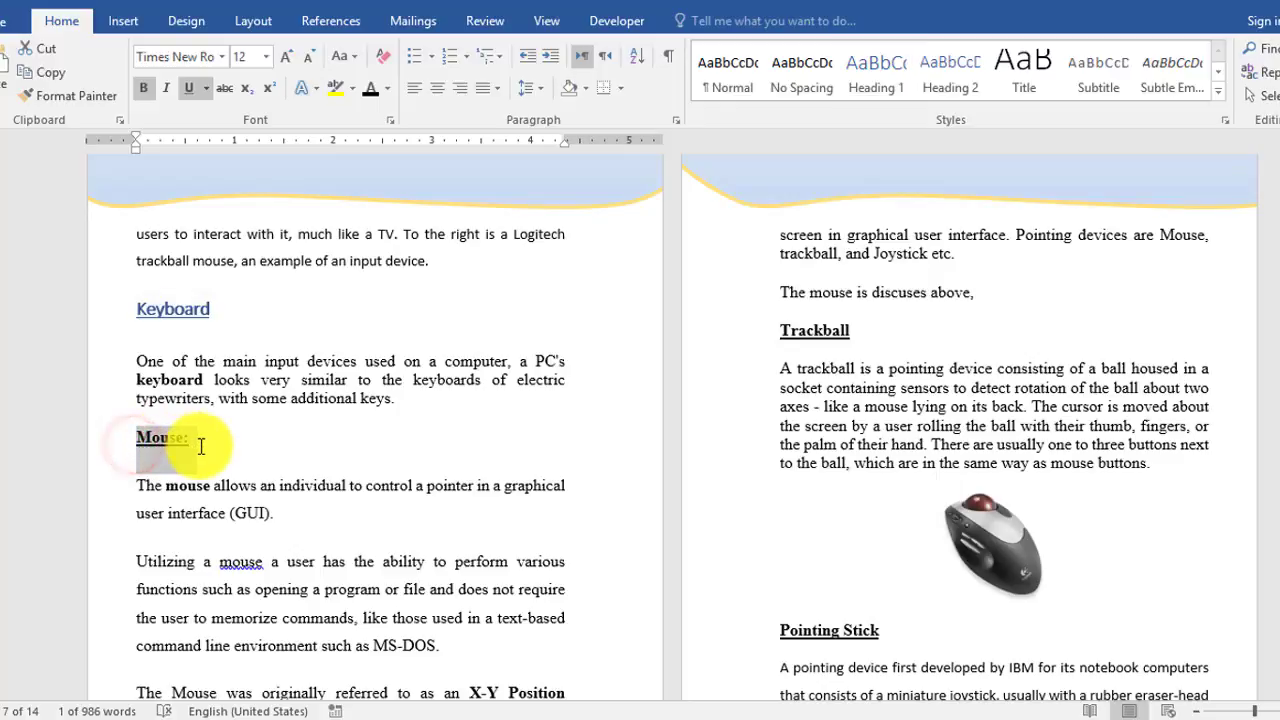
{"action": "key", "text": "ctrl+alt+1"}
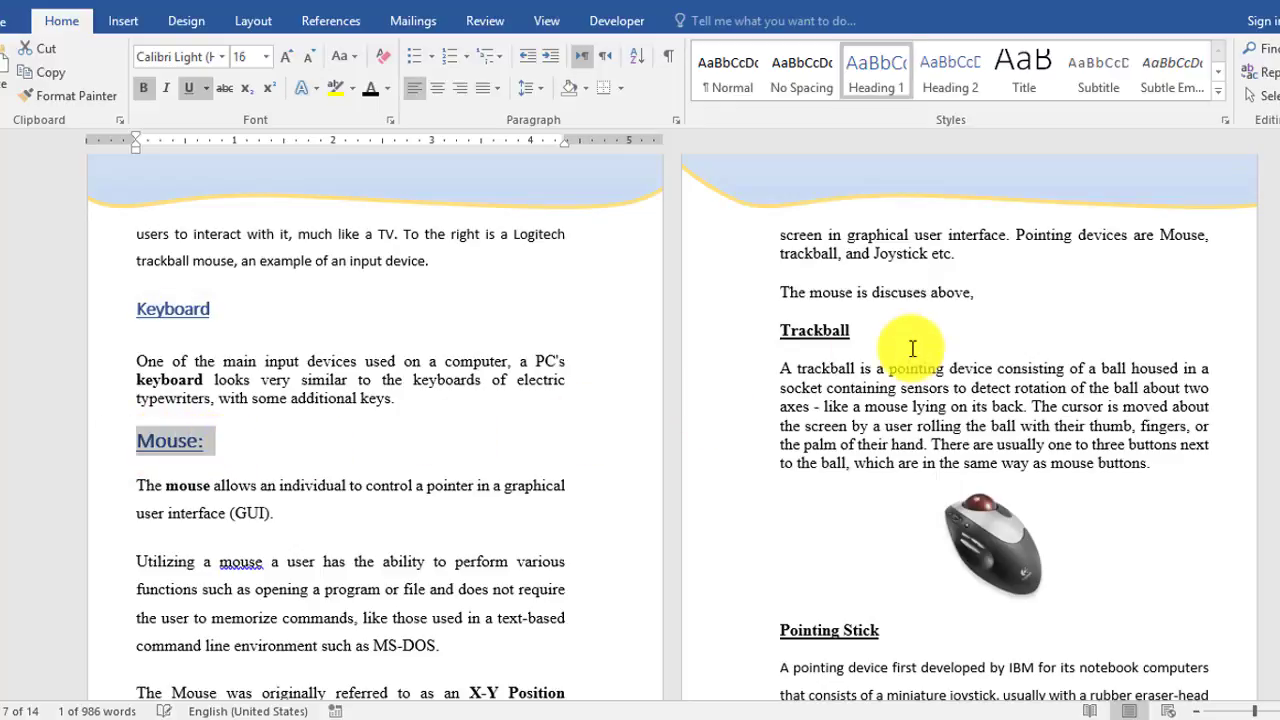
{"action": "left_click_drag", "start_coordinate": [783, 328], "coordinate": [839, 330]}
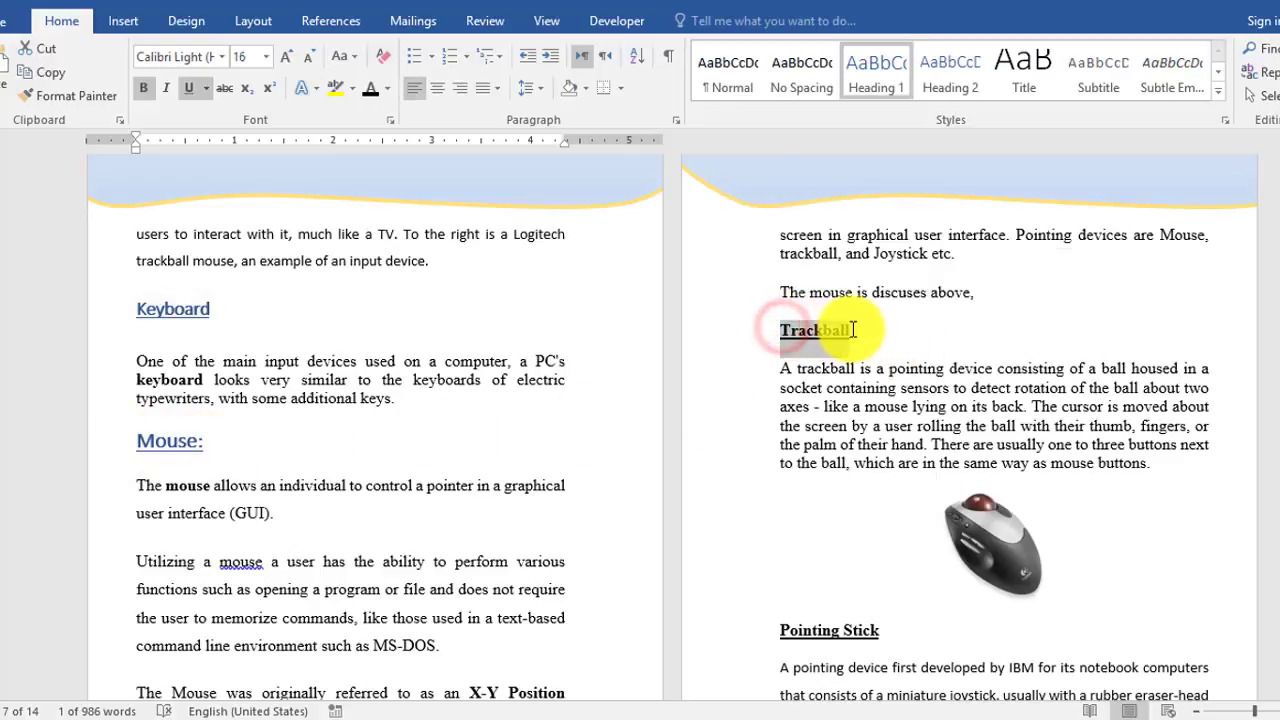
{"action": "key", "text": "ctrl+alt+1"}
{"action": "left_click", "coordinate": [853, 334]}
{"action": "scroll", "coordinate": [853, 334], "scroll_direction": "down", "scroll_amount": 4}
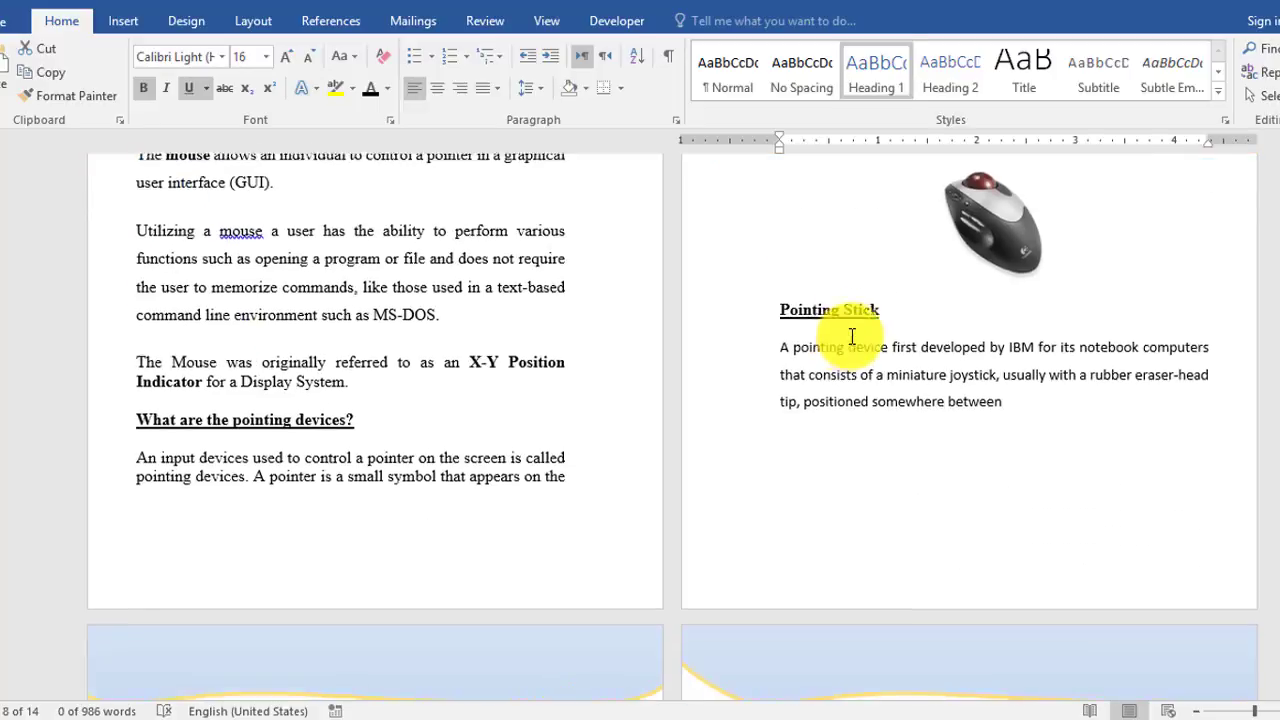
- Apply Heading 1 to 'Pointing Stick' and 'What are the pointing devices?'
{"action": "left_click_drag", "start_coordinate": [778, 298], "coordinate": [873, 298]}
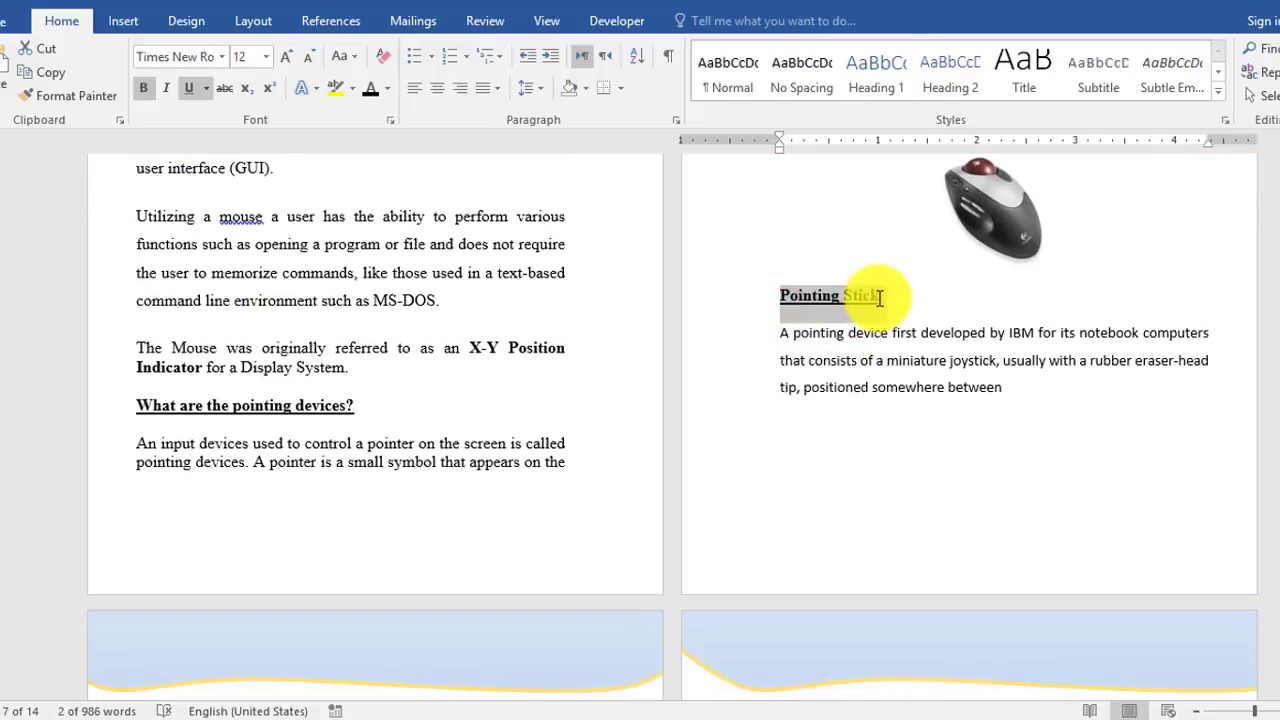
{"action": "key", "text": "ctrl+alt+1"}
{"action": "scroll", "coordinate": [337, 296], "scroll_direction": "up", "scroll_amount": 5}
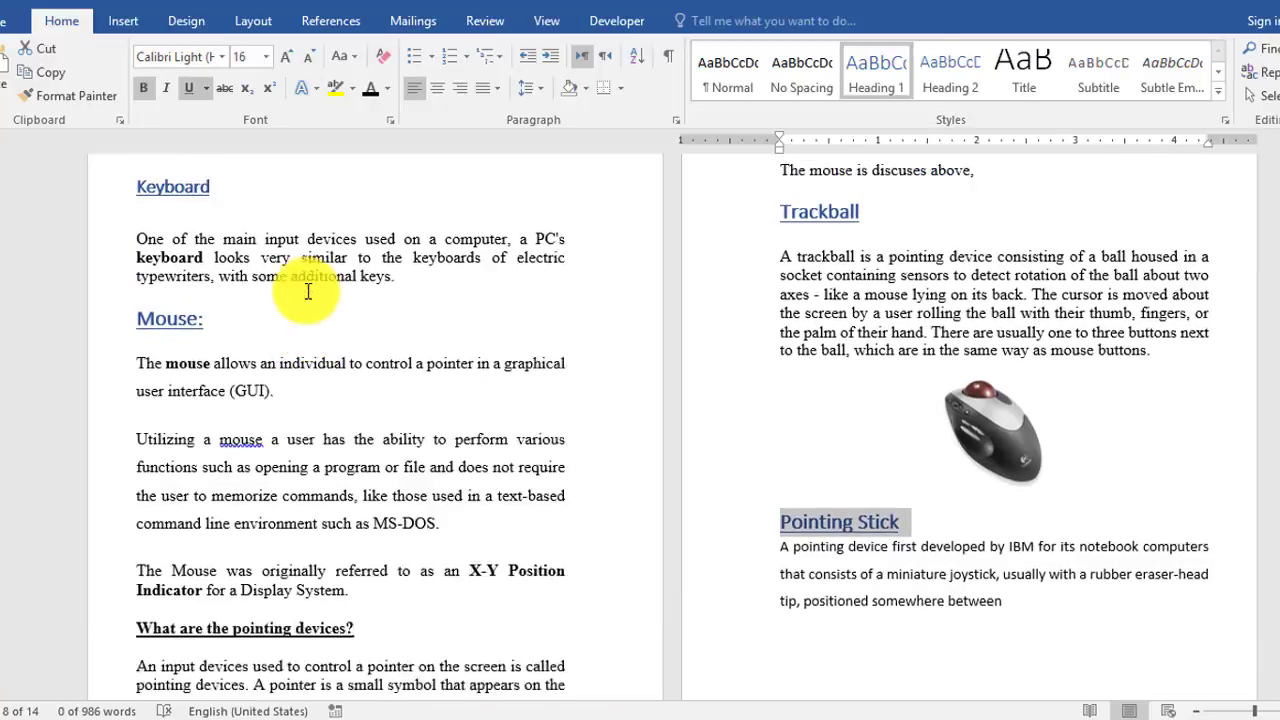
{"action": "scroll", "coordinate": [308, 290], "scroll_direction": "down", "scroll_amount": 2}
{"action": "scroll", "coordinate": [308, 290], "scroll_direction": "down", "scroll_amount": 5}
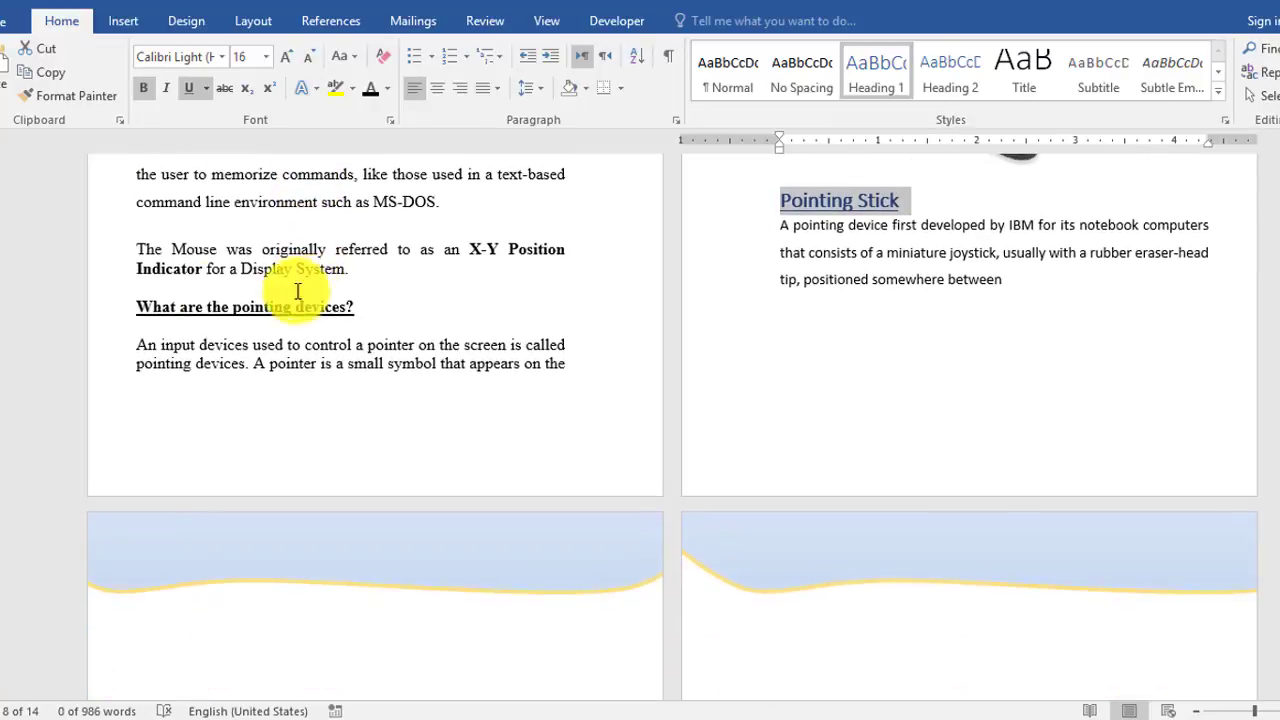
{"action": "left_click_drag", "start_coordinate": [134, 310], "coordinate": [320, 306]}
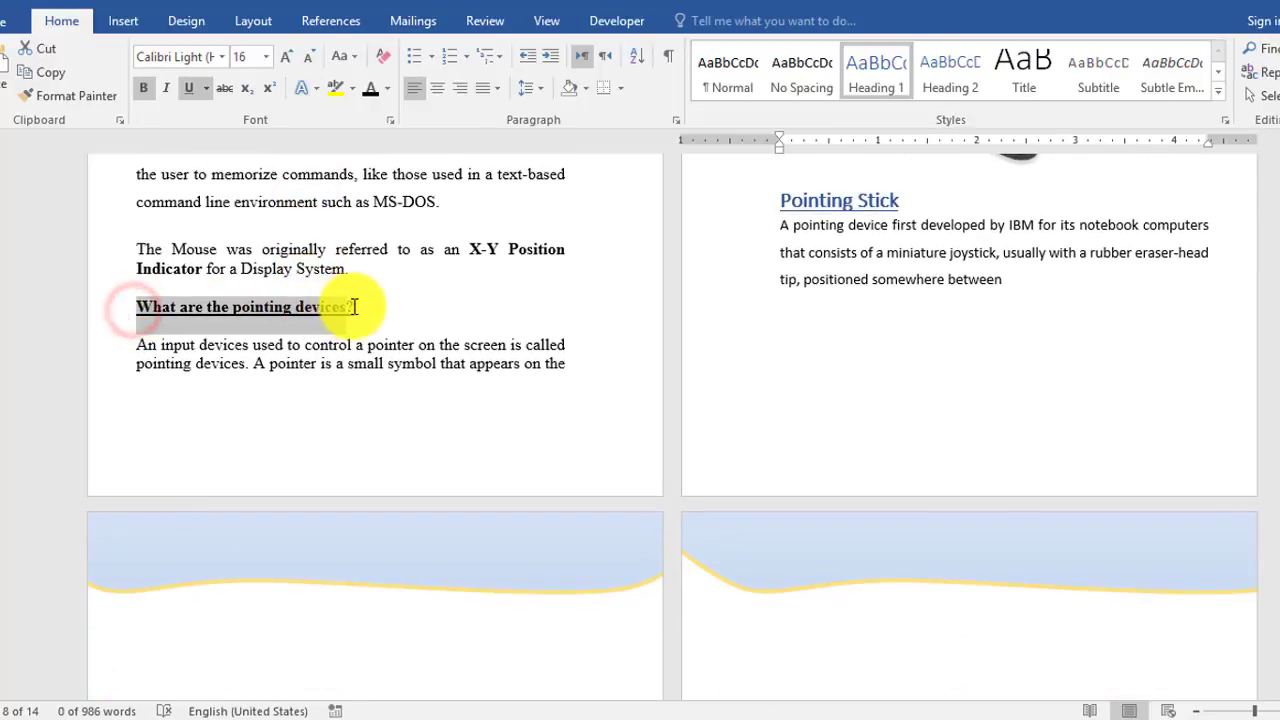
{"action": "key", "text": "ctrl+alt+1"}
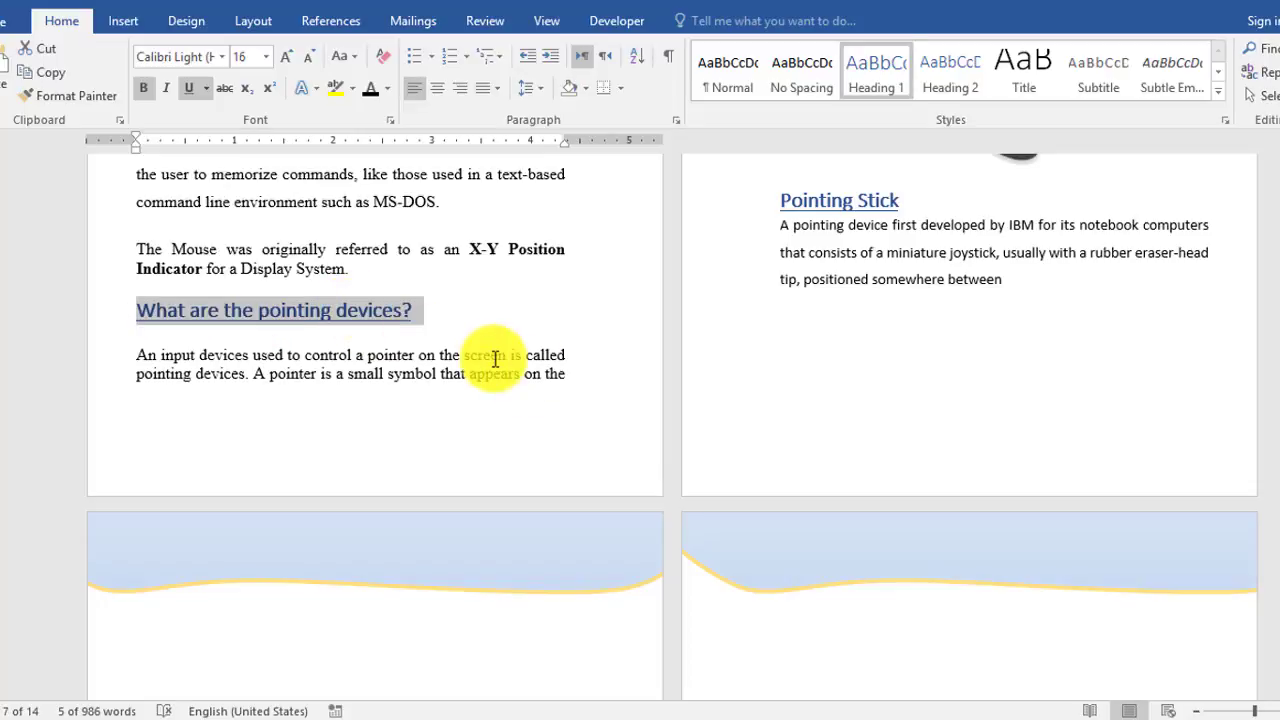
{"action": "scroll", "coordinate": [495, 357], "scroll_direction": "up", "scroll_amount": 2}
{"action": "scroll", "coordinate": [495, 355], "scroll_direction": "up", "scroll_amount": 4}
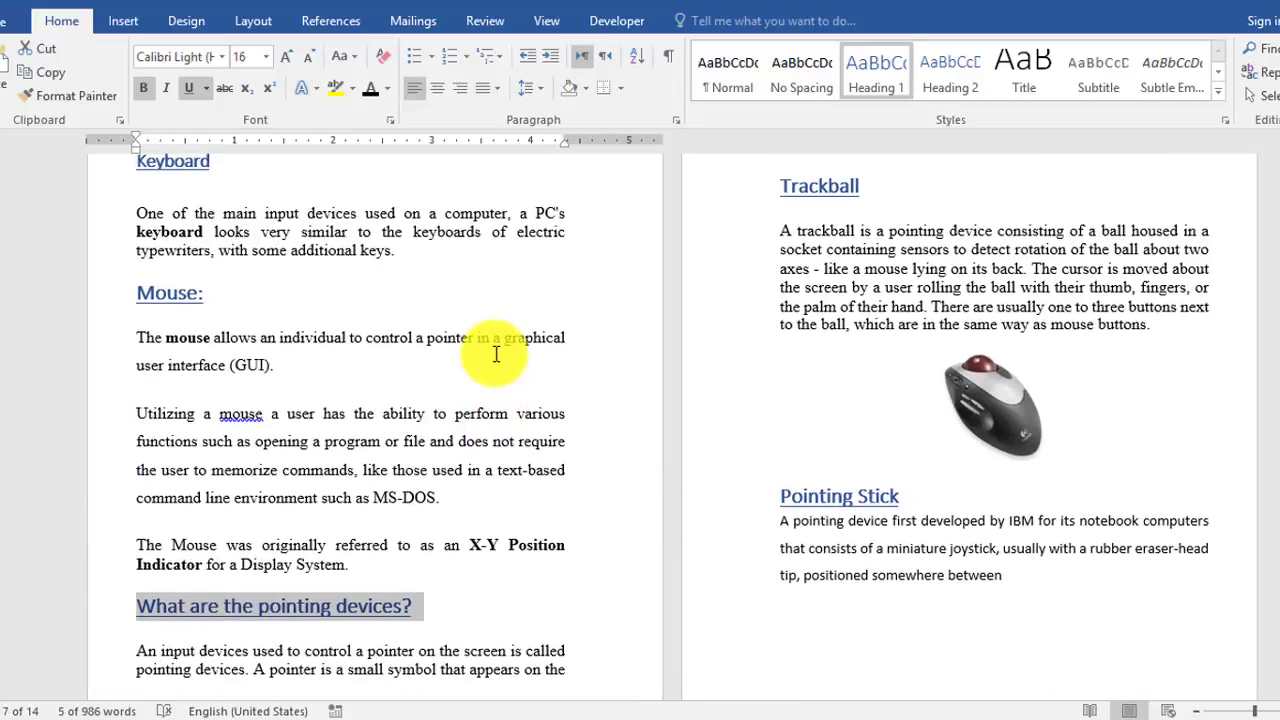
{"action": "scroll", "coordinate": [495, 355], "scroll_direction": "up", "scroll_amount": 2}
{"action": "scroll", "coordinate": [495, 355], "scroll_direction": "up", "scroll_amount": 4}
{"action": "scroll", "coordinate": [495, 355], "scroll_direction": "down", "scroll_amount": 6}
{"action": "scroll", "coordinate": [494, 352], "scroll_direction": "down", "scroll_amount": 6}
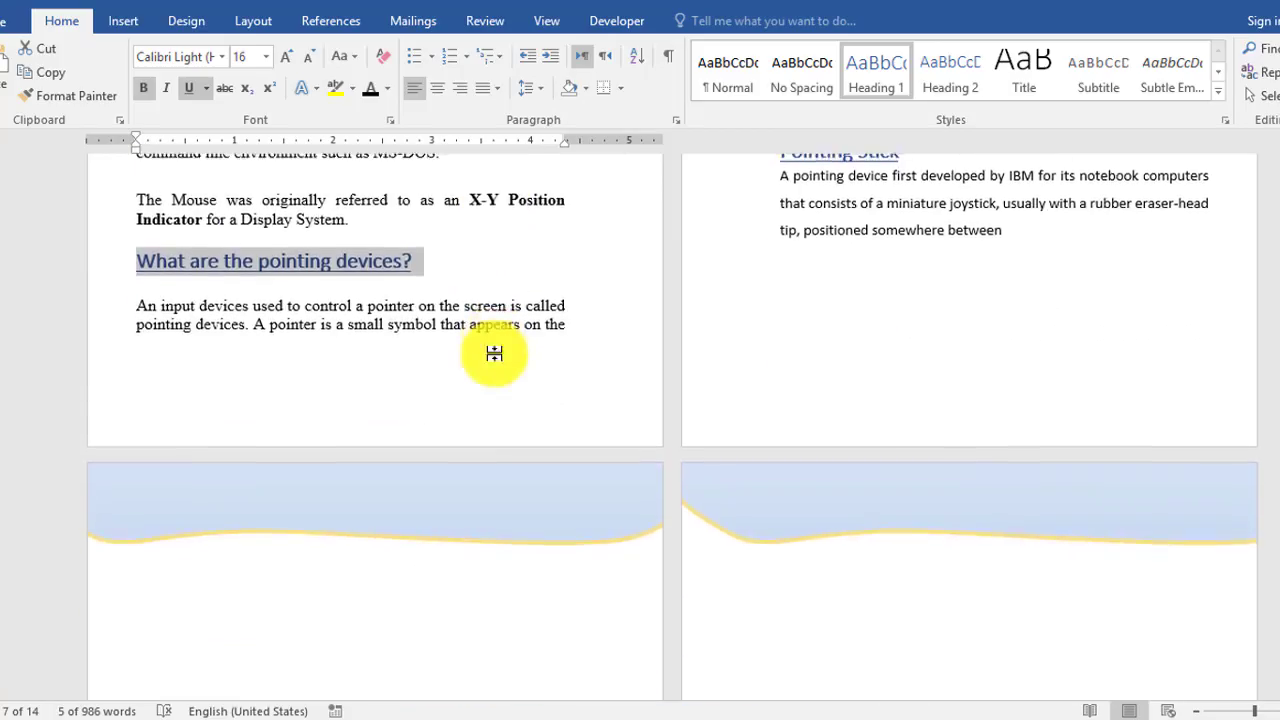
{"action": "scroll", "coordinate": [494, 355], "scroll_direction": "down", "scroll_amount": 4}
{"action": "scroll", "coordinate": [494, 357], "scroll_direction": "up", "scroll_amount": 5}
{"action": "scroll", "coordinate": [494, 357], "scroll_direction": "down", "scroll_amount": 5}
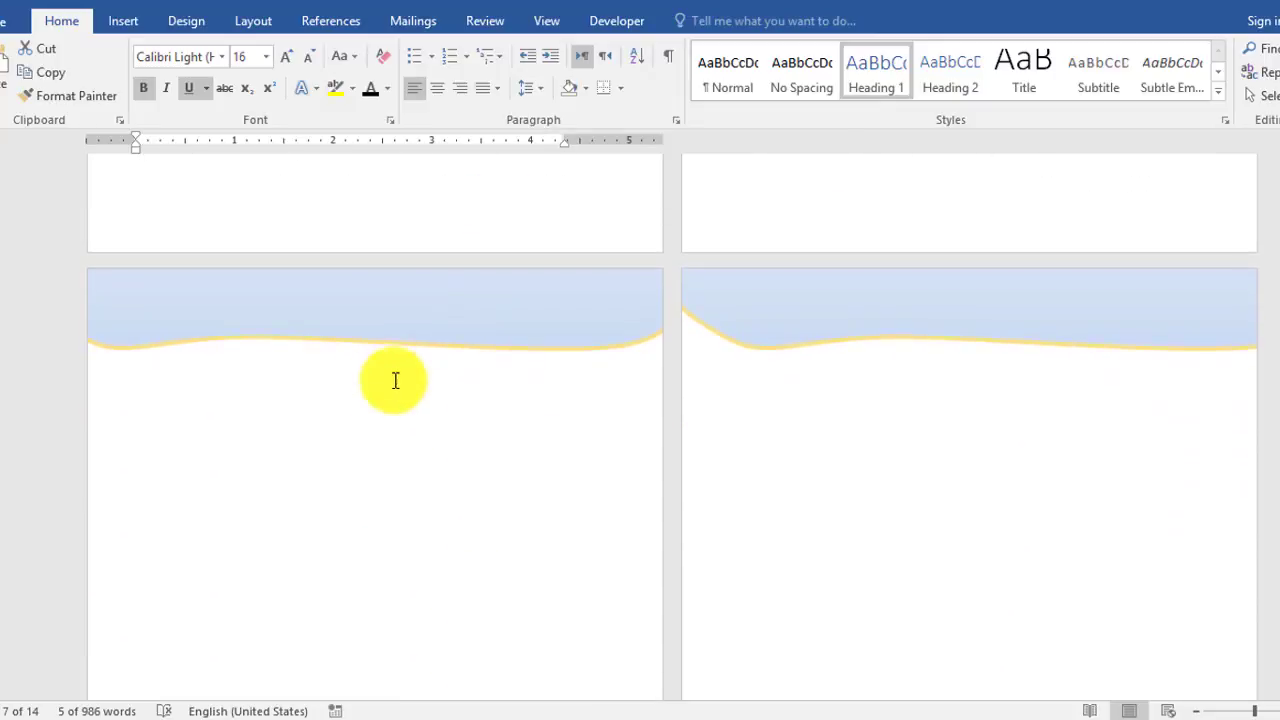
- Make 'Touch Sensitive Screen:' and 'Optical scanner' Heading 1 titles with Ctrl+Alt+1
{"action": "left_click", "coordinate": [206, 423]}
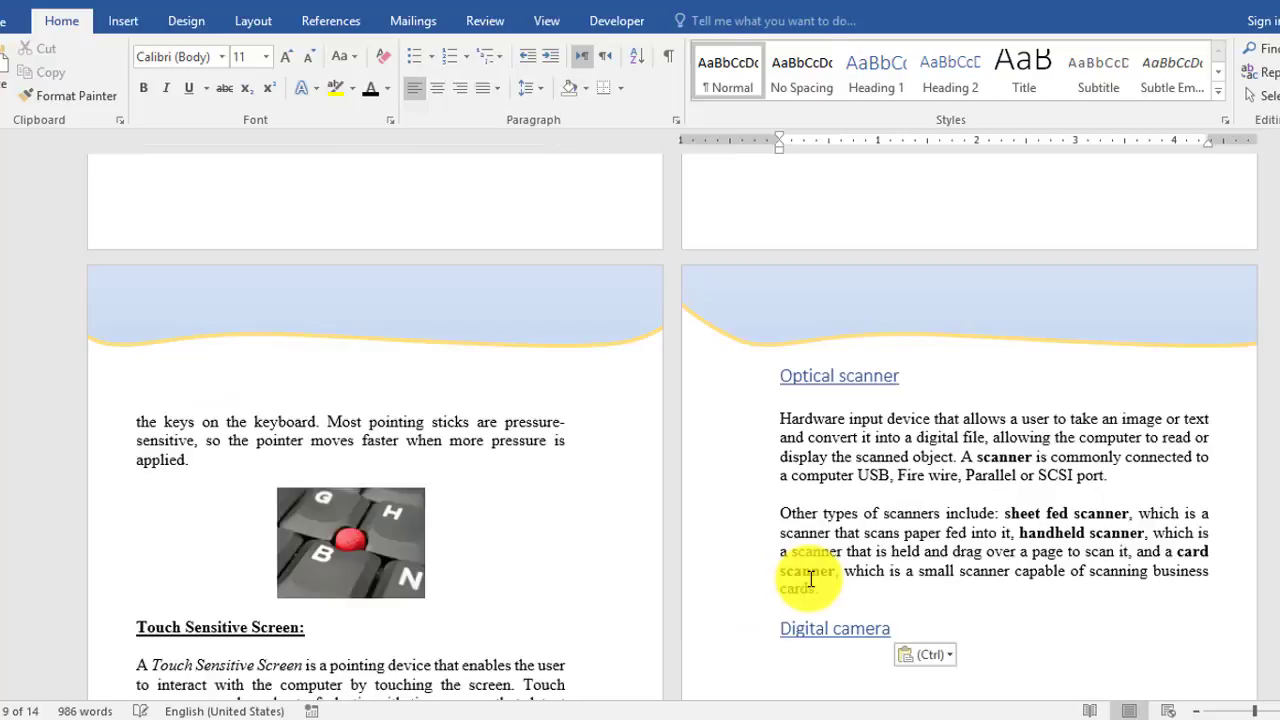
{"action": "scroll", "coordinate": [192, 490], "scroll_direction": "down", "scroll_amount": 3}
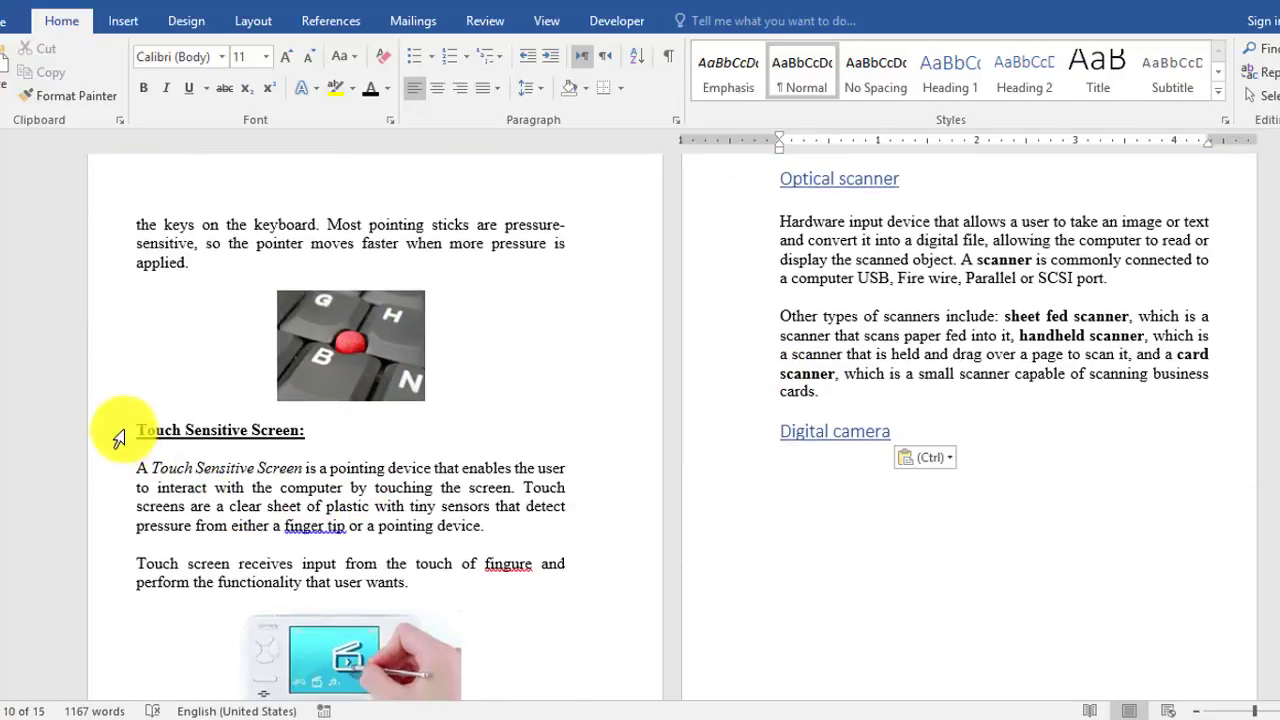
{"action": "left_click_drag", "start_coordinate": [134, 430], "coordinate": [311, 440]}
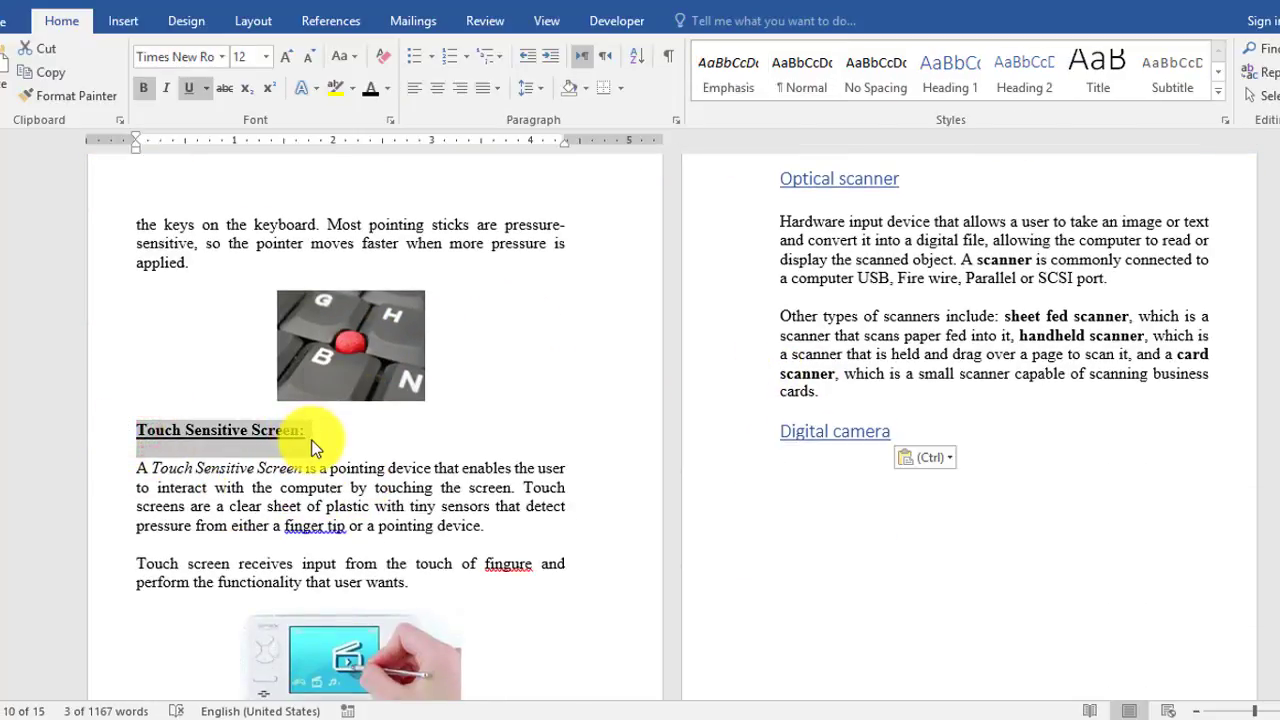
{"action": "key", "text": "ctrl+alt+1"}
{"action": "scroll", "coordinate": [790, 350], "scroll_direction": "up", "scroll_amount": 2}
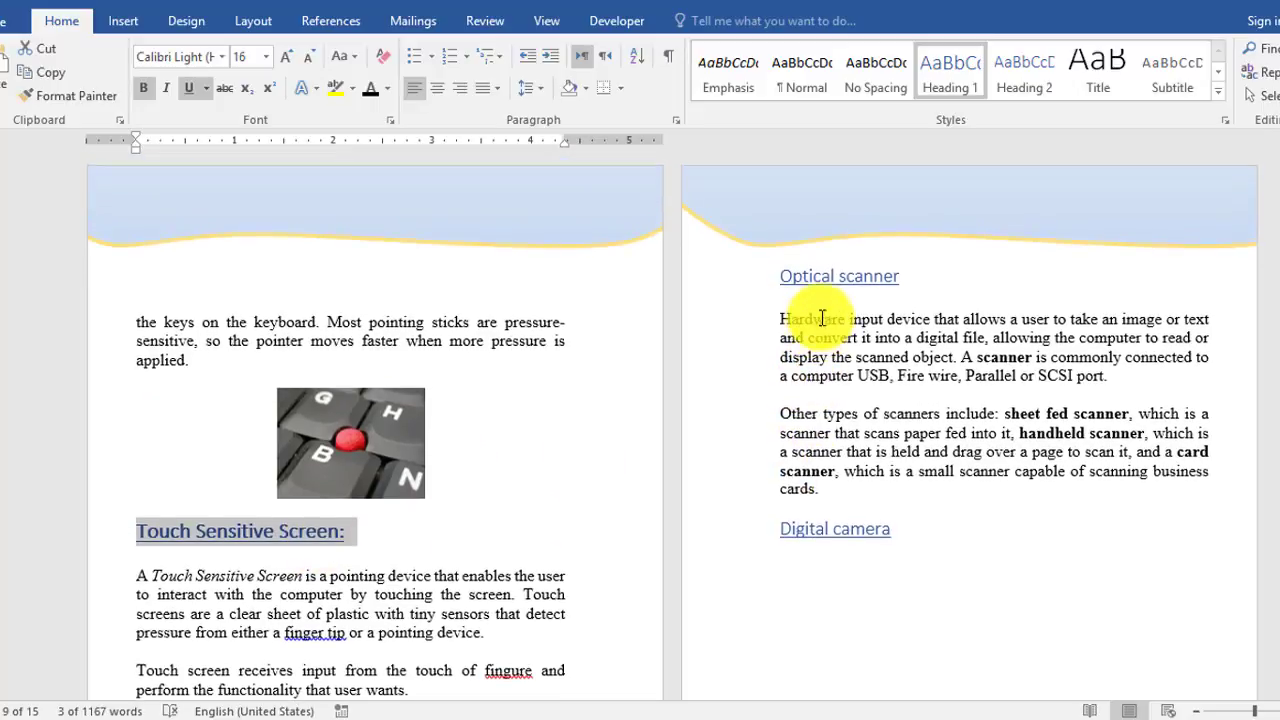
{"action": "left_click_drag", "start_coordinate": [784, 278], "coordinate": [891, 279]}
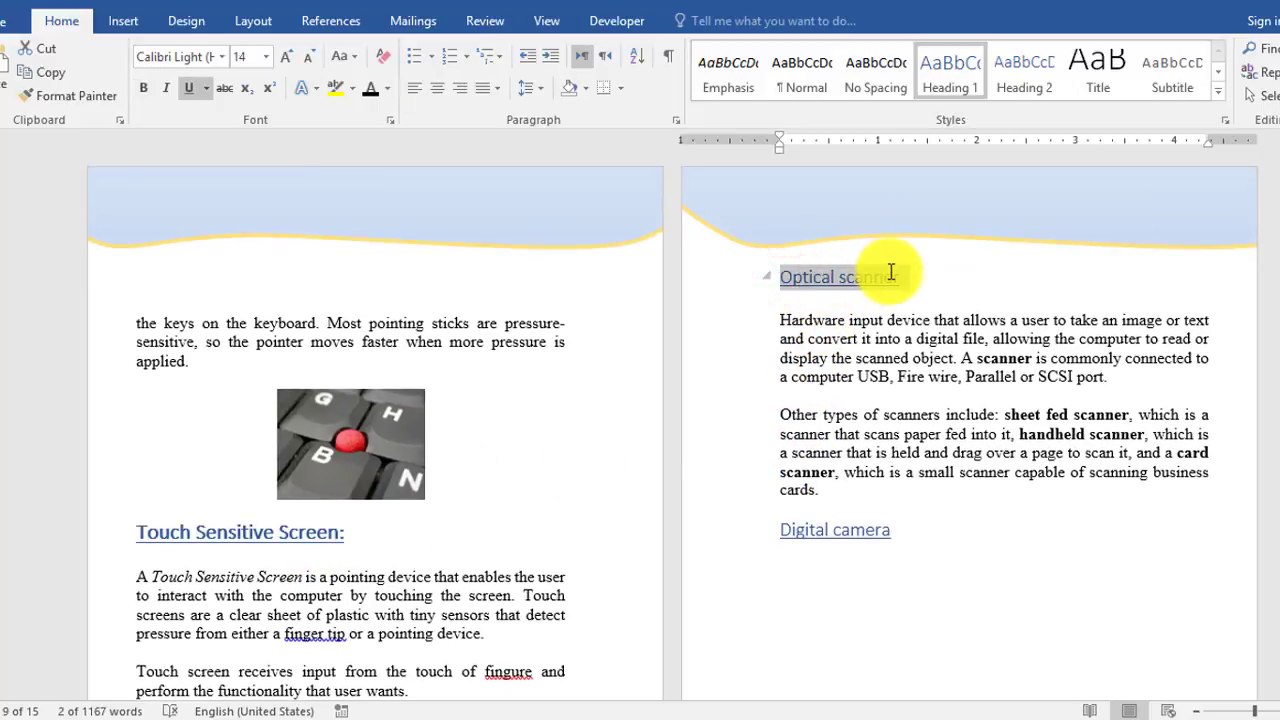
{"action": "key", "text": "ctrl+alt+1"}
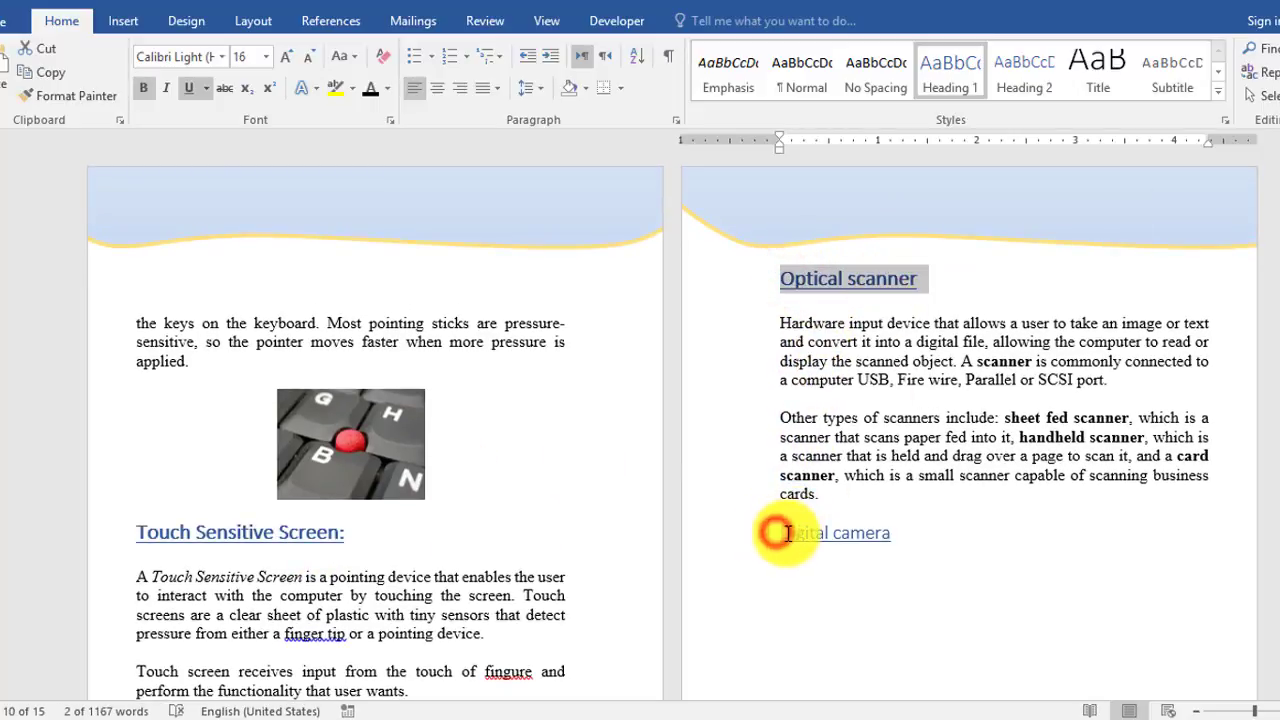
- Paste the digital camera paragraphs beneath the Digital camera title
{"action": "left_click_drag", "start_coordinate": [787, 533], "coordinate": [893, 530]}
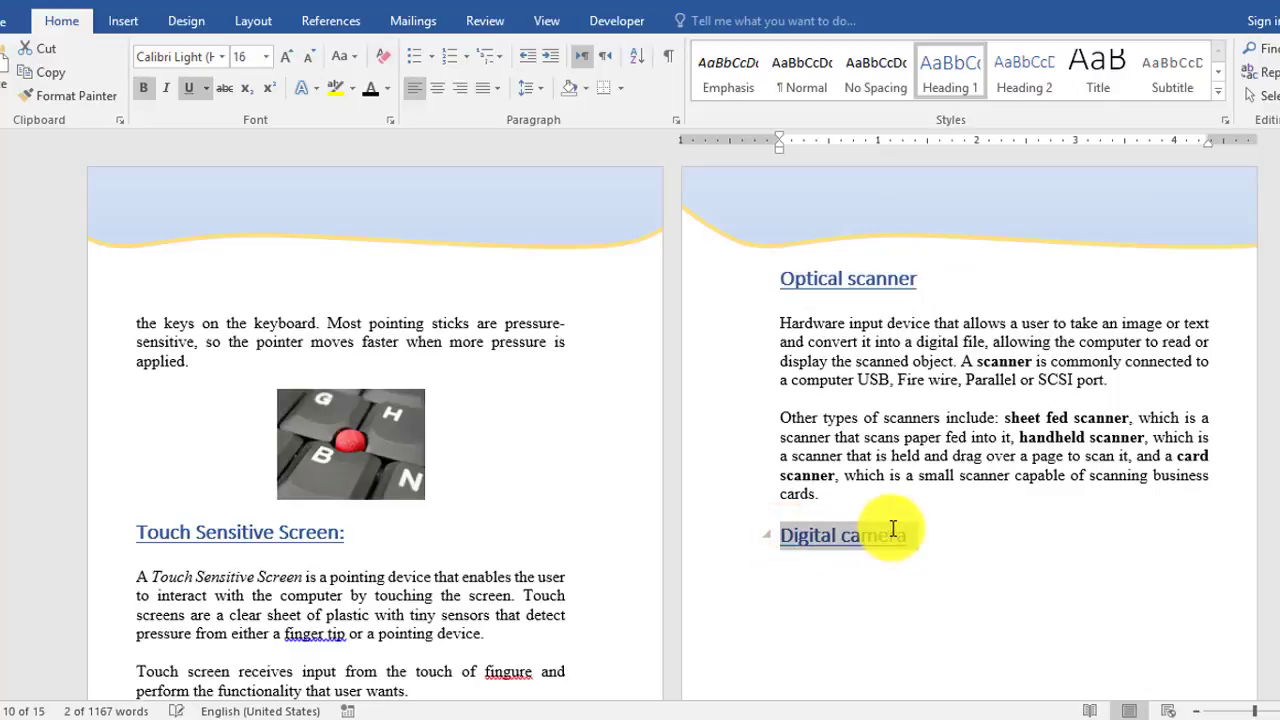
{"action": "scroll", "coordinate": [894, 526], "scroll_direction": "down", "scroll_amount": 3}
{"action": "left_click", "coordinate": [795, 427]}
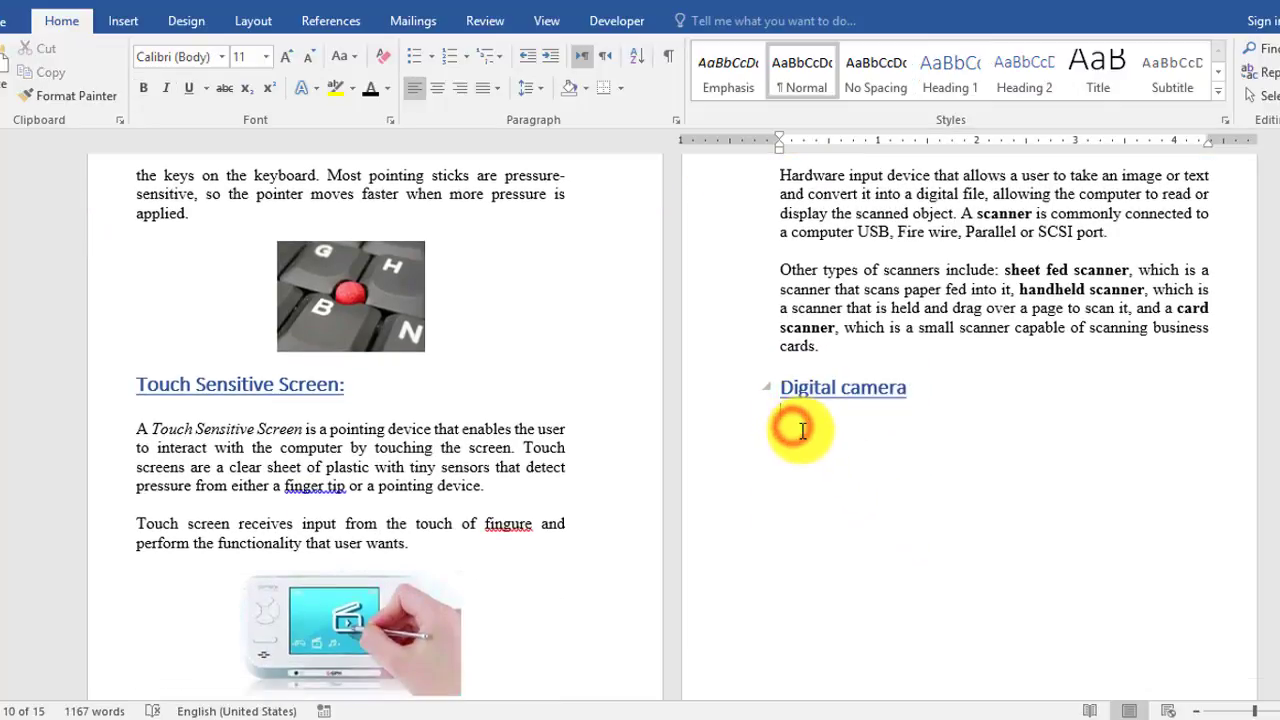
{"action": "key", "text": "ctrl+v"}
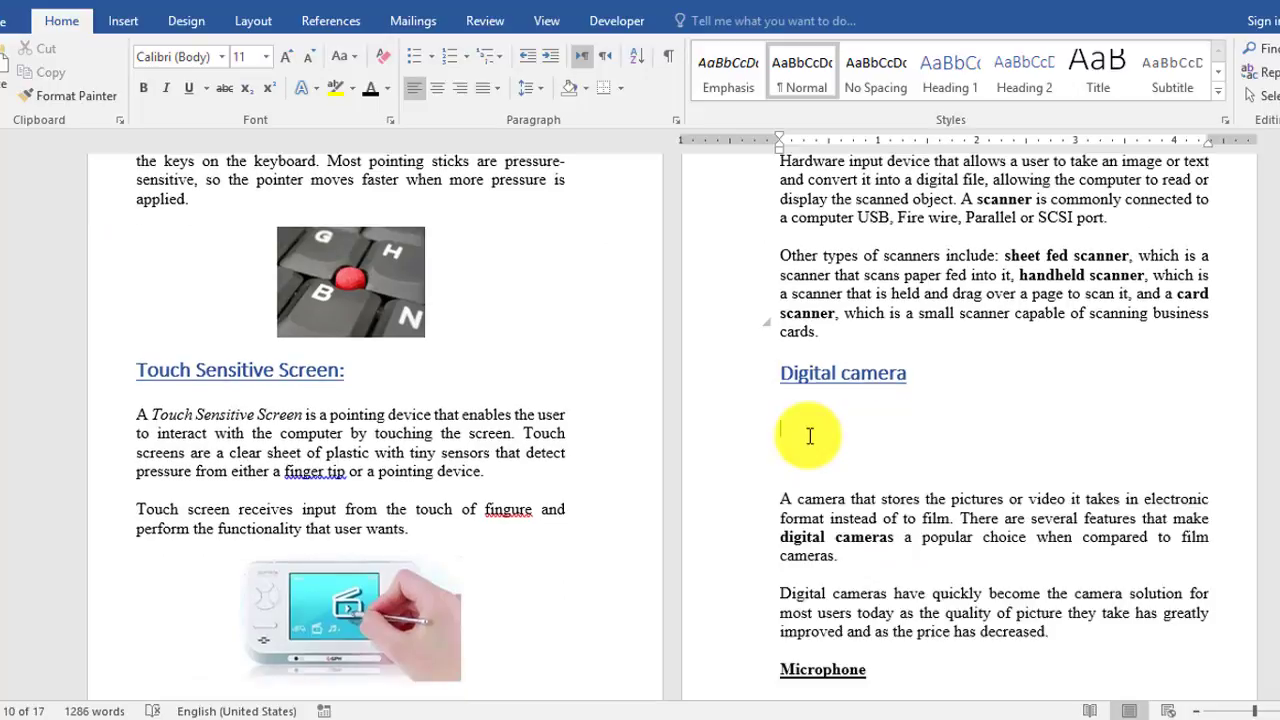
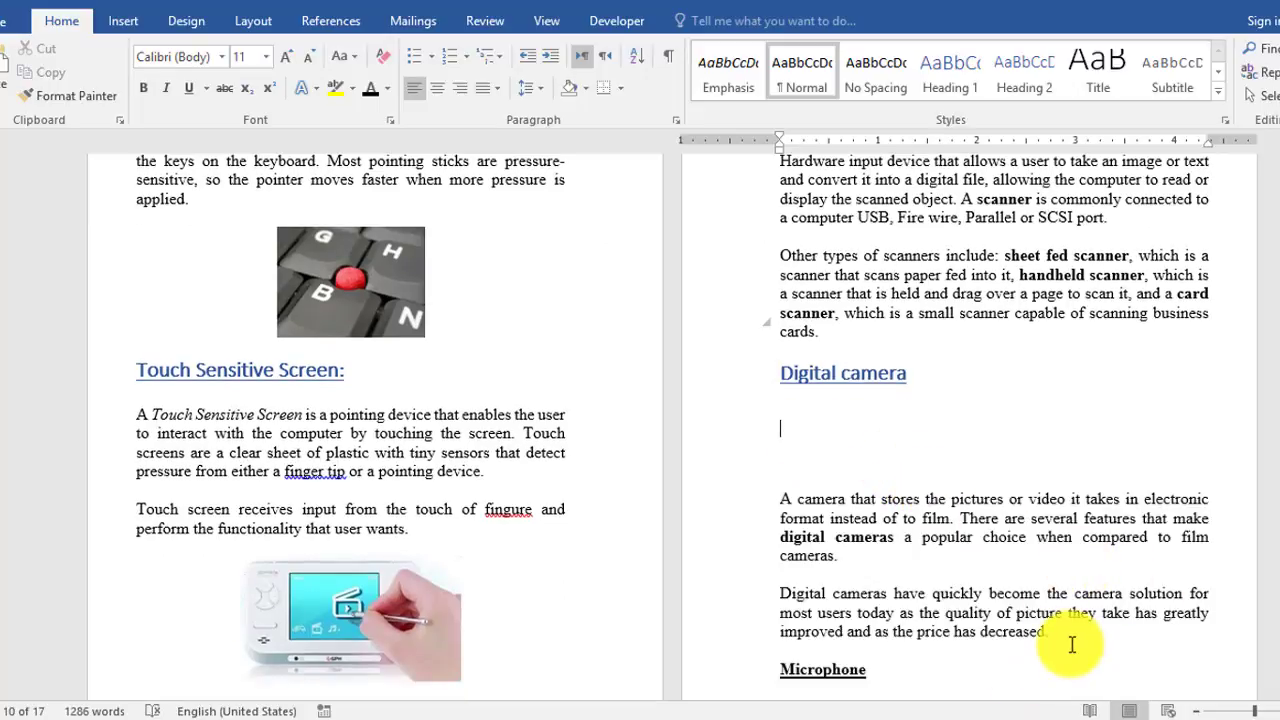
- Paste the Casio camera picture under the Digital camera heading and center it on the page
{"action": "key", "text": "ctrl+v"}
{"action": "left_click", "coordinate": [917, 512]}
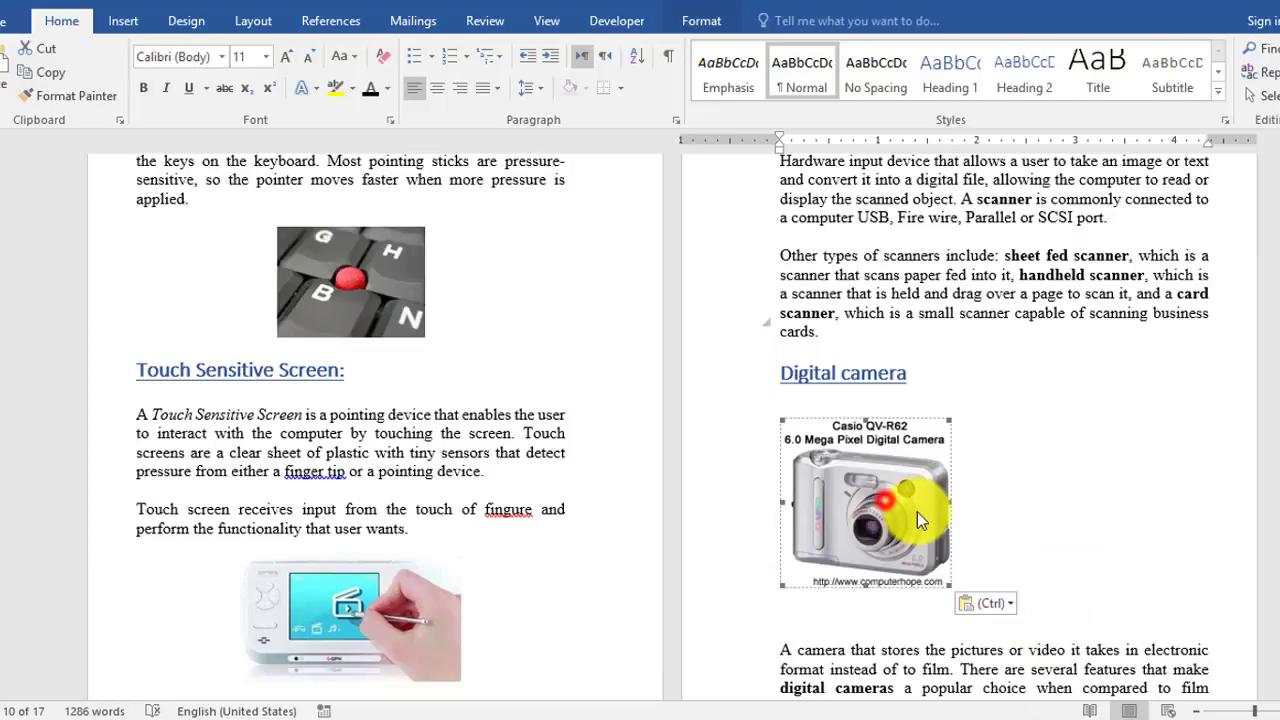
{"action": "key", "text": "ctrl+e"}
{"action": "left_click", "coordinate": [1133, 531]}
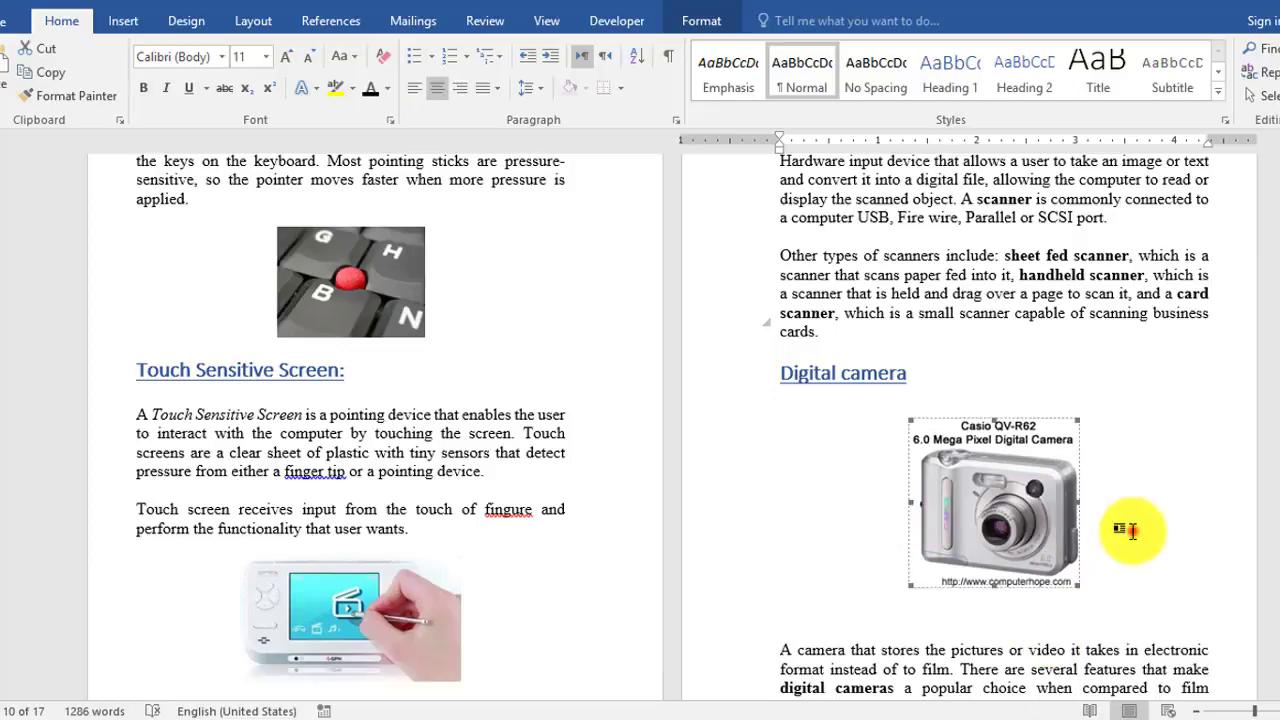
{"action": "scroll", "coordinate": [1092, 568], "scroll_direction": "down", "scroll_amount": 3}
{"action": "scroll", "coordinate": [1092, 568], "scroll_direction": "down", "scroll_amount": 2}
{"action": "scroll", "coordinate": [1092, 568], "scroll_direction": "down", "scroll_amount": 2}
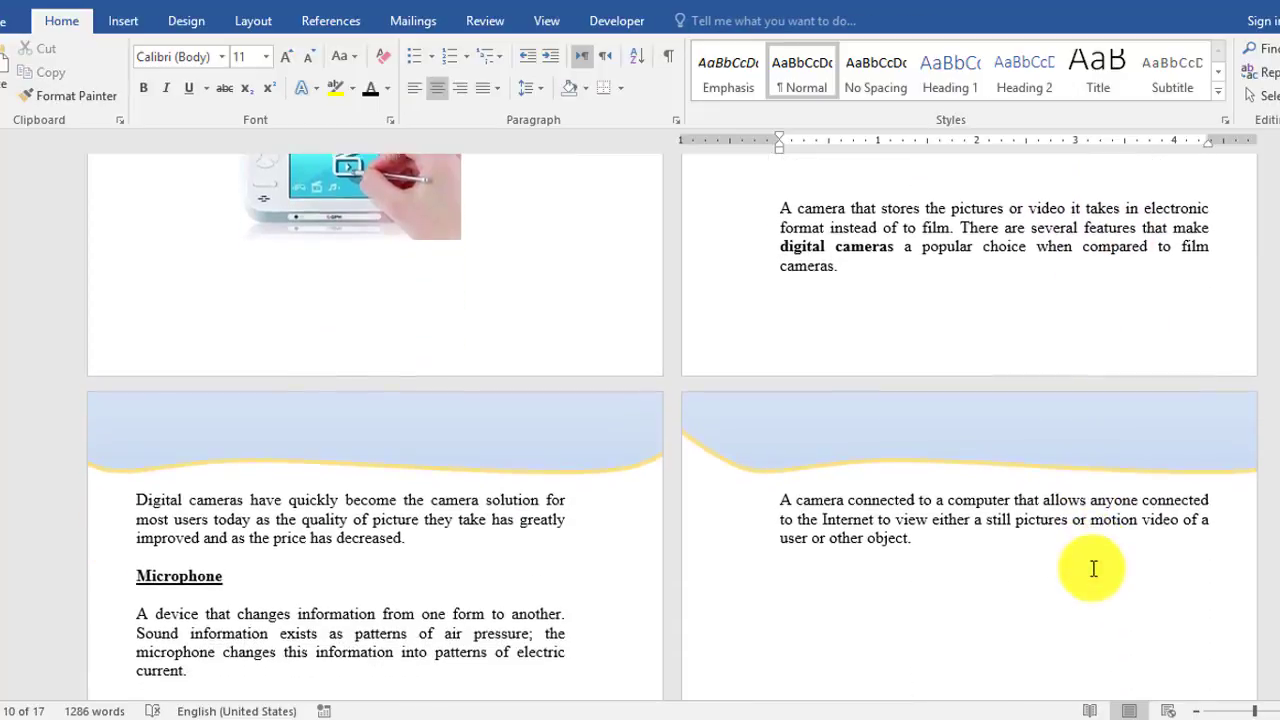
{"action": "scroll", "coordinate": [1092, 568], "scroll_direction": "down", "scroll_amount": 3}
{"action": "scroll", "coordinate": [1092, 568], "scroll_direction": "down", "scroll_amount": 1}
{"action": "scroll", "coordinate": [1092, 568], "scroll_direction": "down", "scroll_amount": 1}
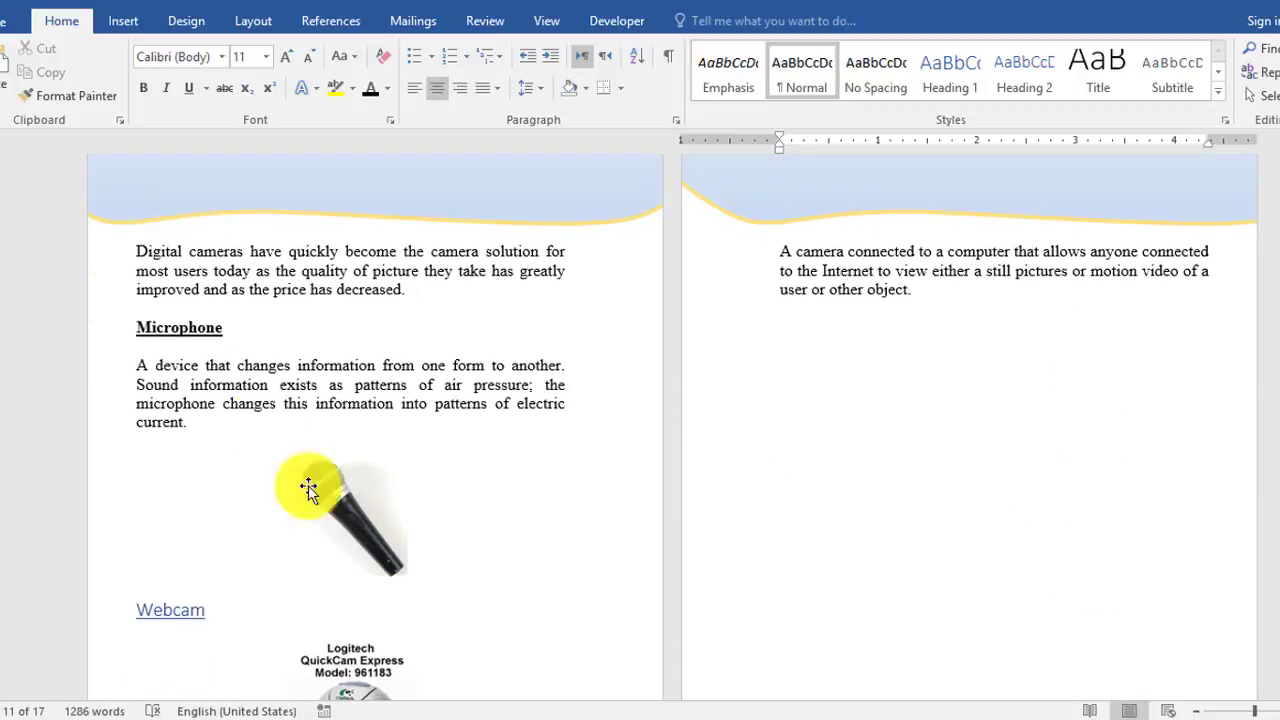
- Apply Heading 1 to the Microphone and Webcam headings
{"action": "left_click_drag", "start_coordinate": [138, 330], "coordinate": [230, 338]}
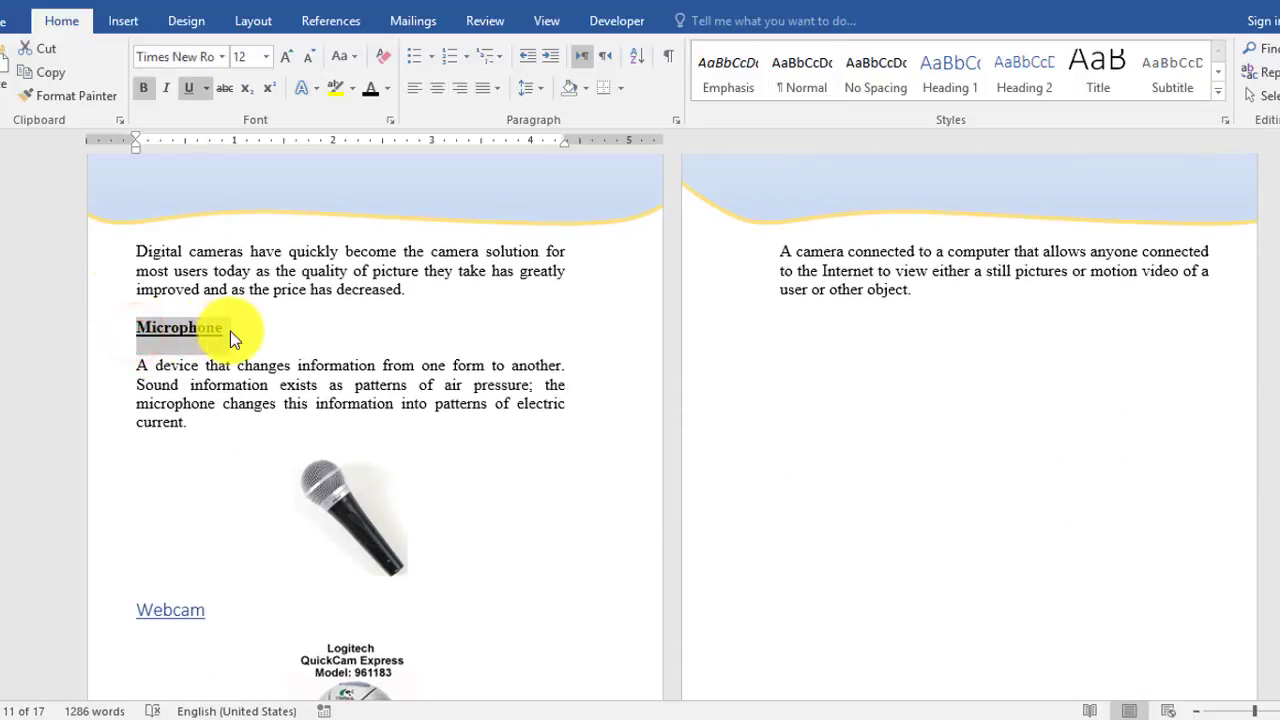
{"action": "key", "text": "ctrl+alt+1"}
{"action": "scroll", "coordinate": [229, 377], "scroll_direction": "down", "scroll_amount": 3}
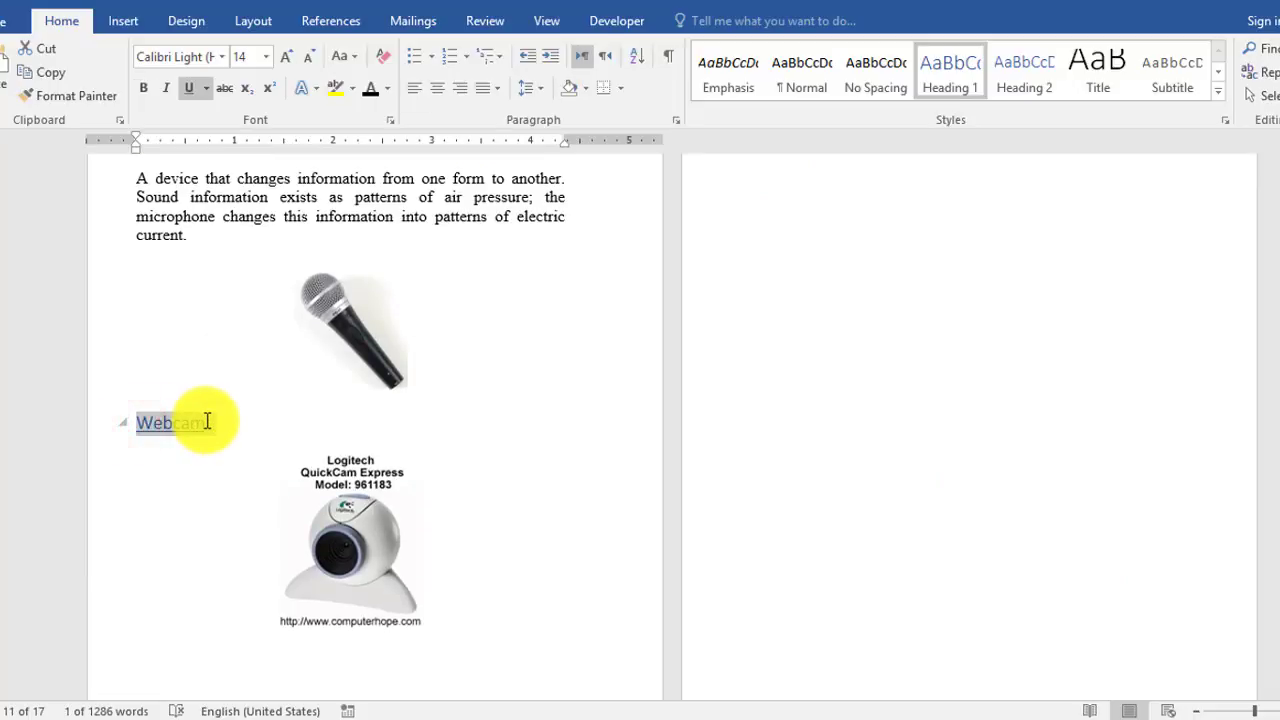
{"action": "key", "text": "ctrl+alt+1"}
{"action": "scroll", "coordinate": [265, 443], "scroll_direction": "down", "scroll_amount": 5}
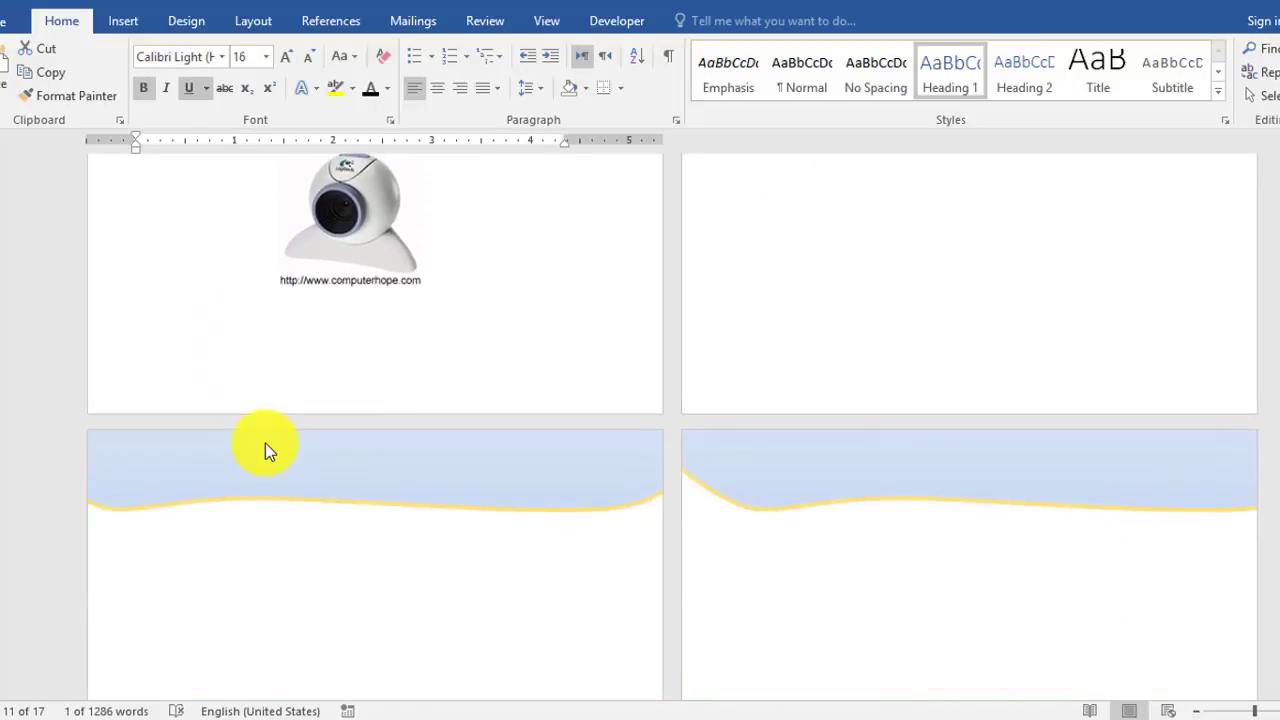
{"action": "scroll", "coordinate": [263, 443], "scroll_direction": "down", "scroll_amount": 4}
{"action": "scroll", "coordinate": [991, 462], "scroll_direction": "up", "scroll_amount": 4}
{"action": "scroll", "coordinate": [991, 462], "scroll_direction": "up", "scroll_amount": 6}
{"action": "scroll", "coordinate": [989, 457], "scroll_direction": "up", "scroll_amount": 4}
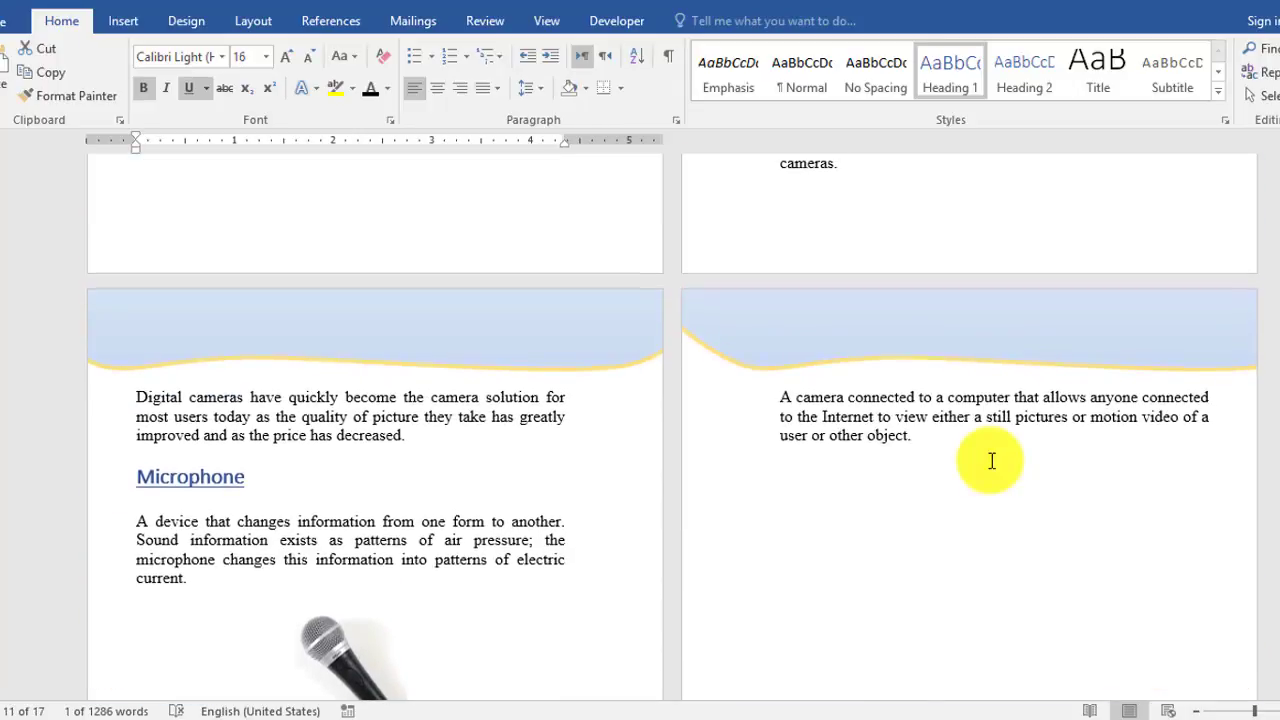
{"action": "scroll", "coordinate": [989, 457], "scroll_direction": "down", "scroll_amount": 1}
{"action": "scroll", "coordinate": [929, 258], "scroll_direction": "down", "scroll_amount": 2}
- Paste the Barcode and Output devices sections after the webcam description and make Barcode a heading
{"action": "left_click", "coordinate": [929, 262]}
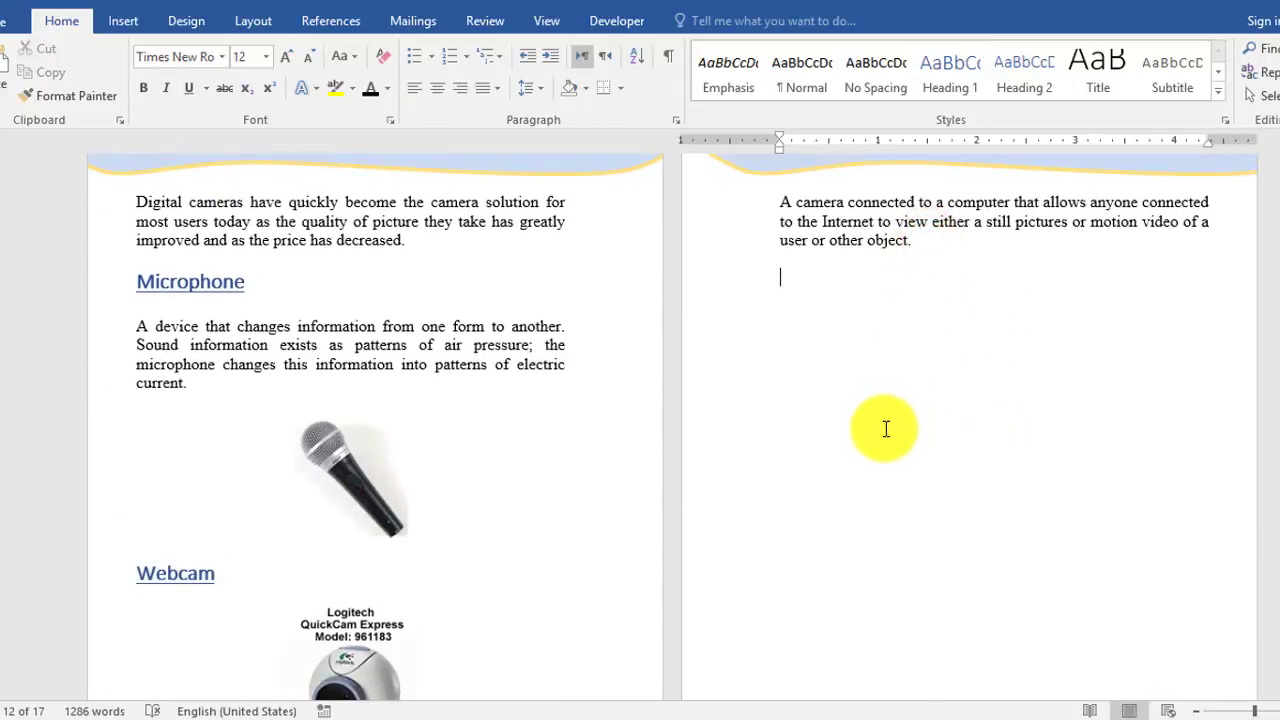
{"action": "scroll", "coordinate": [885, 429], "scroll_direction": "up", "scroll_amount": 1}
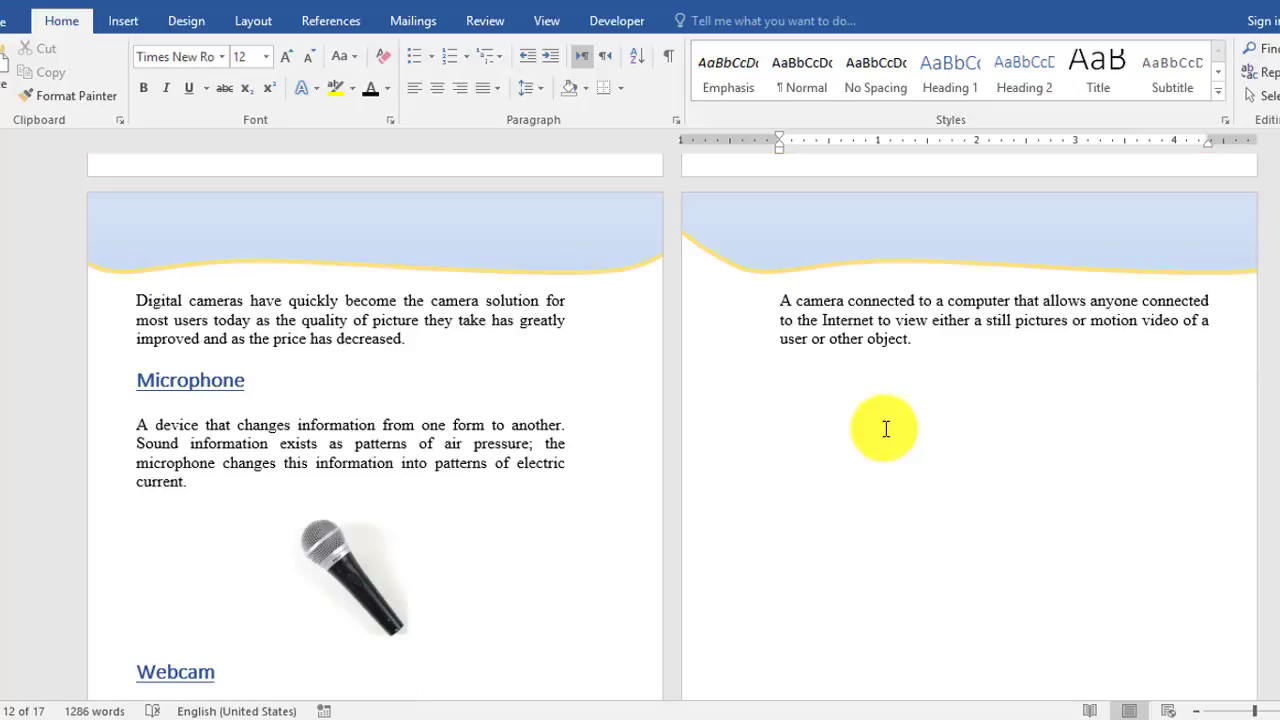
{"action": "key", "text": "ctrl+v"}
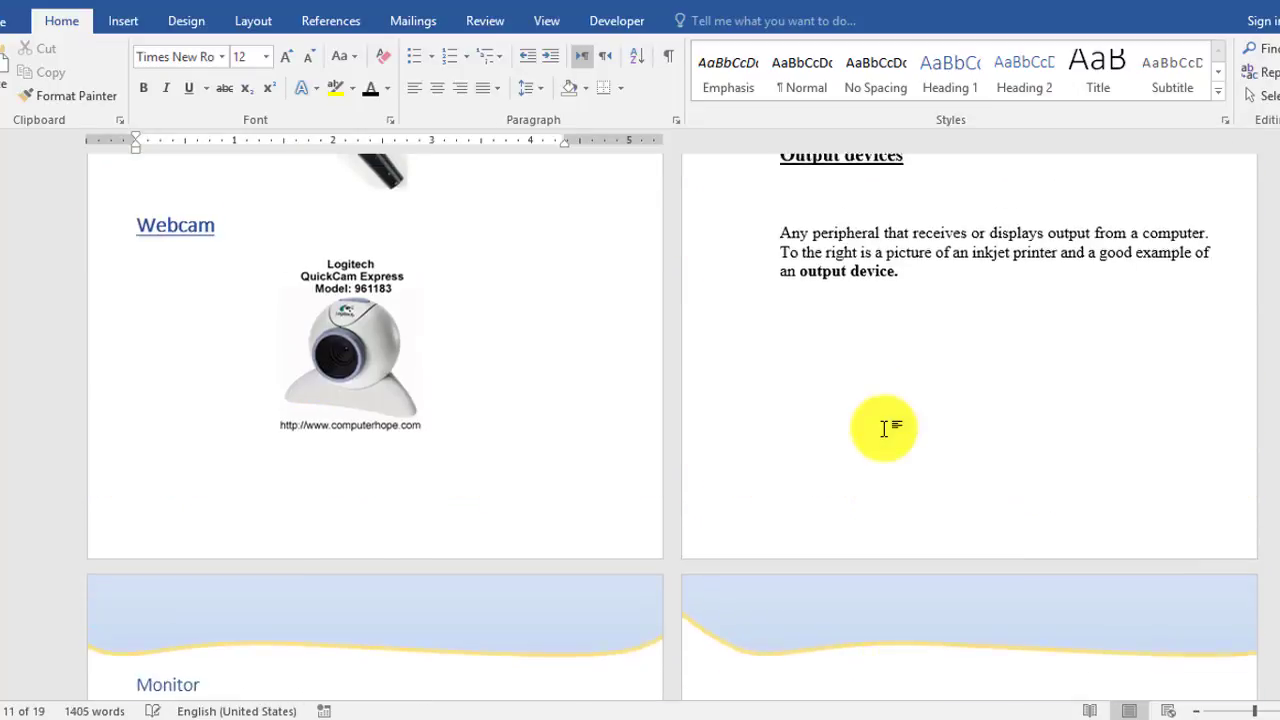
{"action": "scroll", "coordinate": [885, 429], "scroll_direction": "up", "scroll_amount": 3}
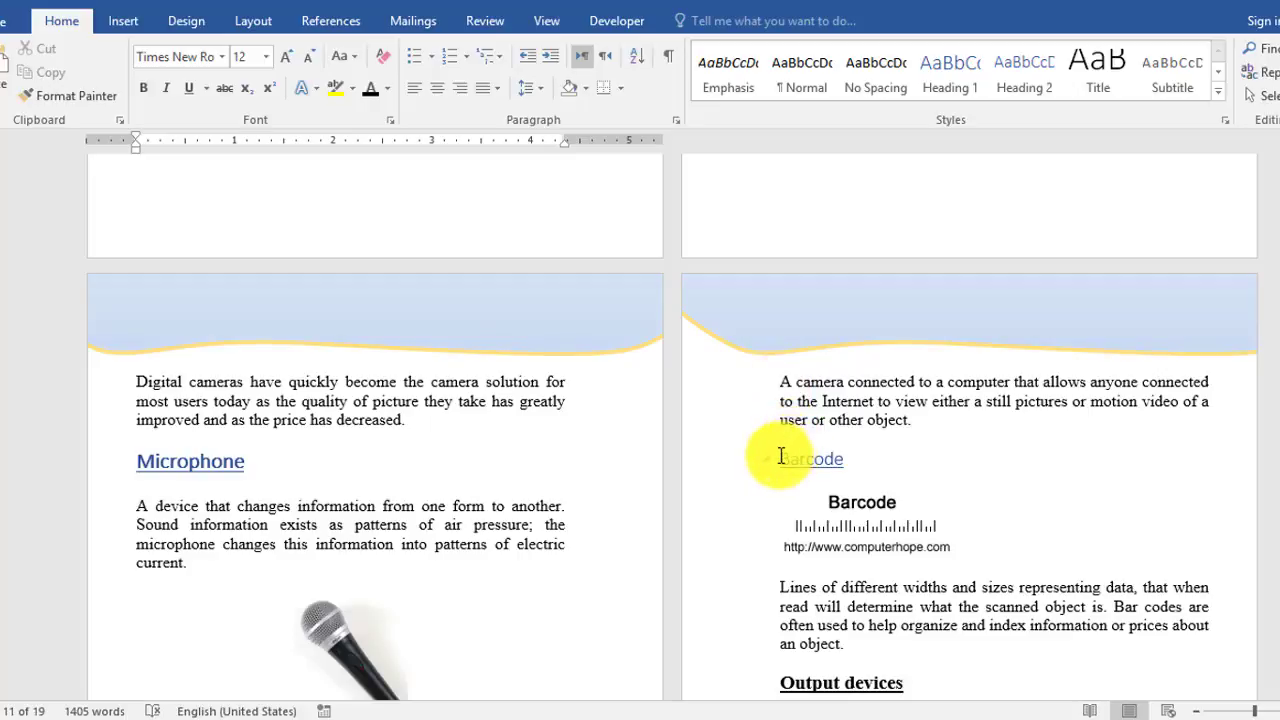
{"action": "left_click_drag", "start_coordinate": [779, 459], "coordinate": [852, 464]}
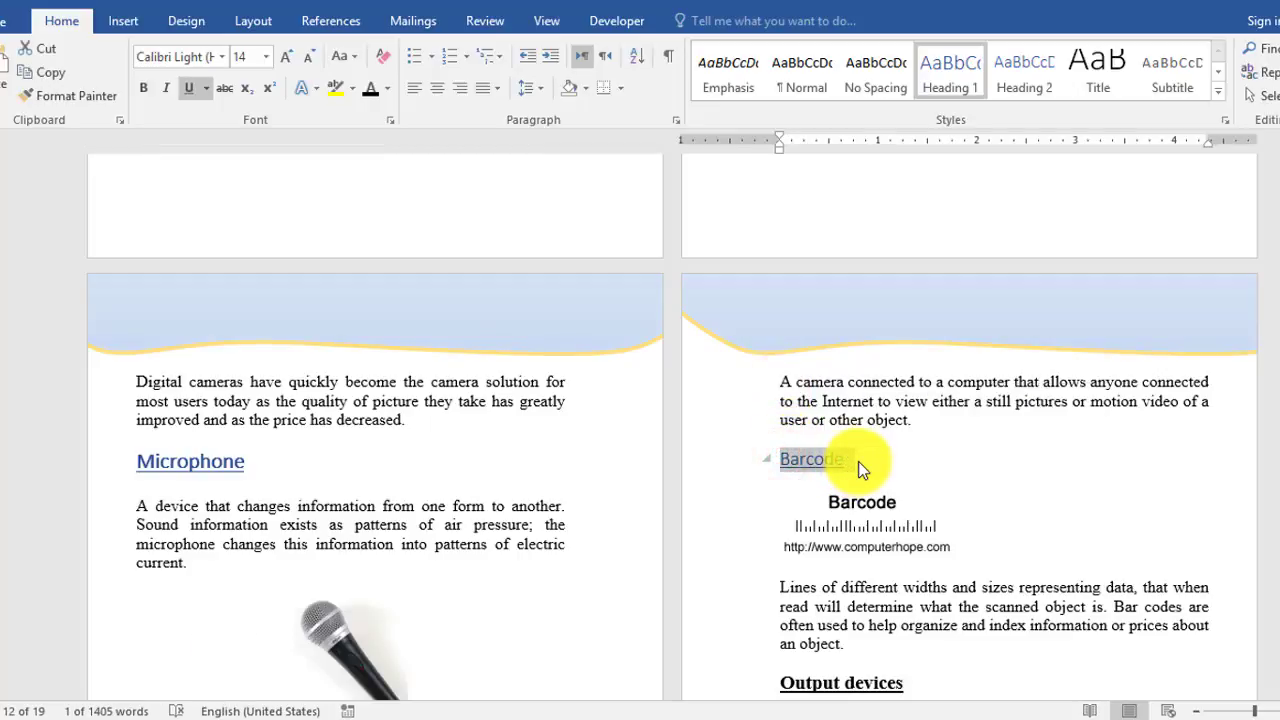
{"action": "key", "text": "ctrl+shift+period"}
- Make Output devices a Heading 1 and remove the empty line beneath it
{"action": "scroll", "coordinate": [855, 465], "scroll_direction": "down", "scroll_amount": 5}
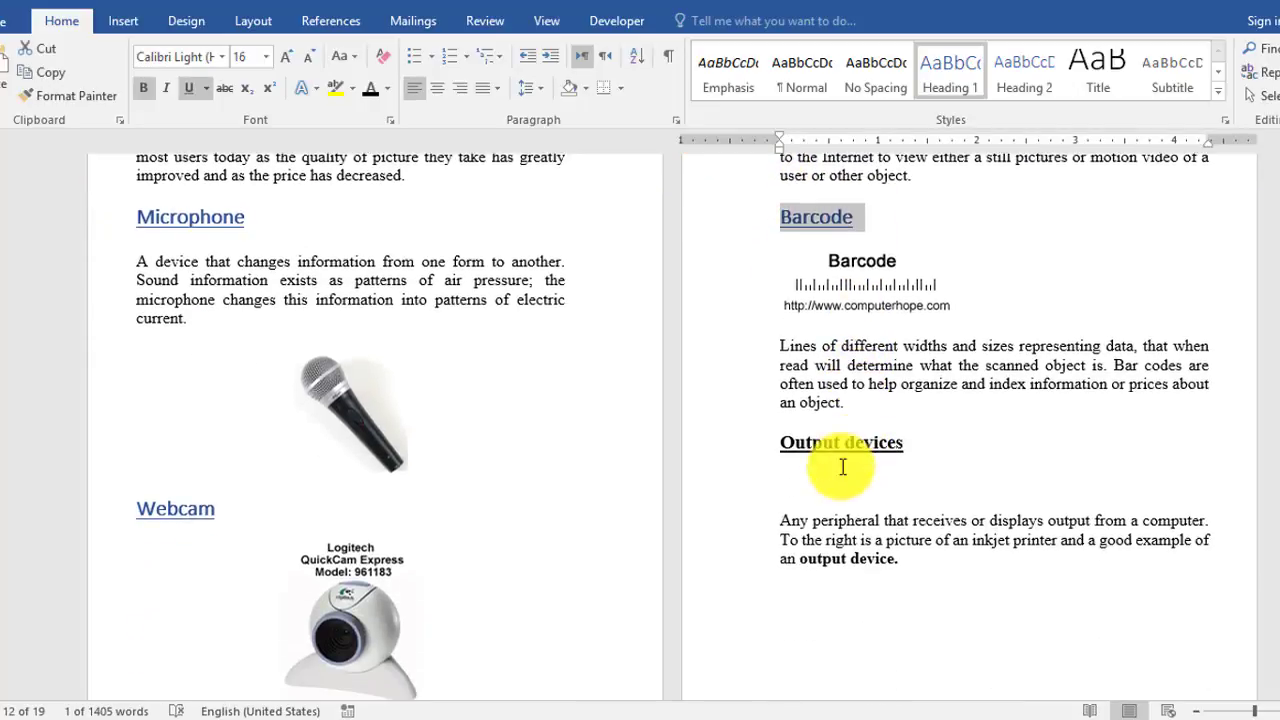
{"action": "left_click_drag", "start_coordinate": [779, 441], "coordinate": [903, 447]}
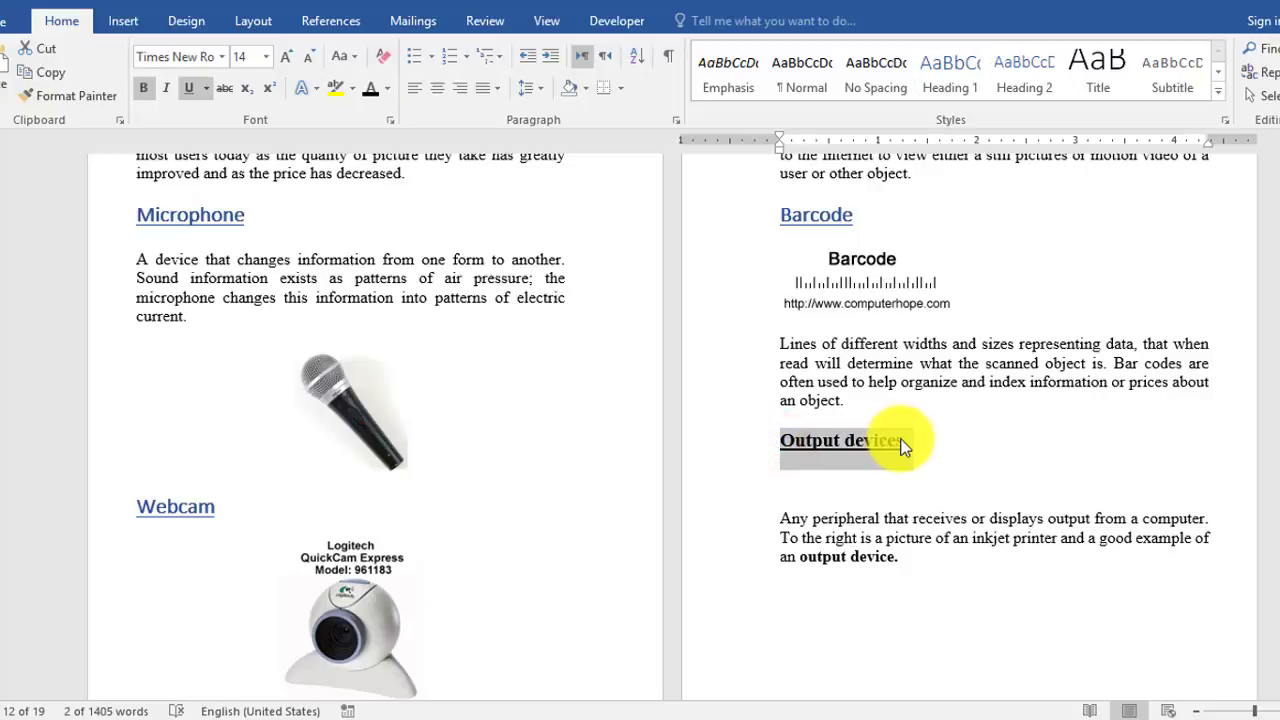
{"action": "key", "text": "ctrl+alt+1"}
{"action": "scroll", "coordinate": [903, 437], "scroll_direction": "down", "scroll_amount": 3}
{"action": "left_click", "coordinate": [818, 287]}
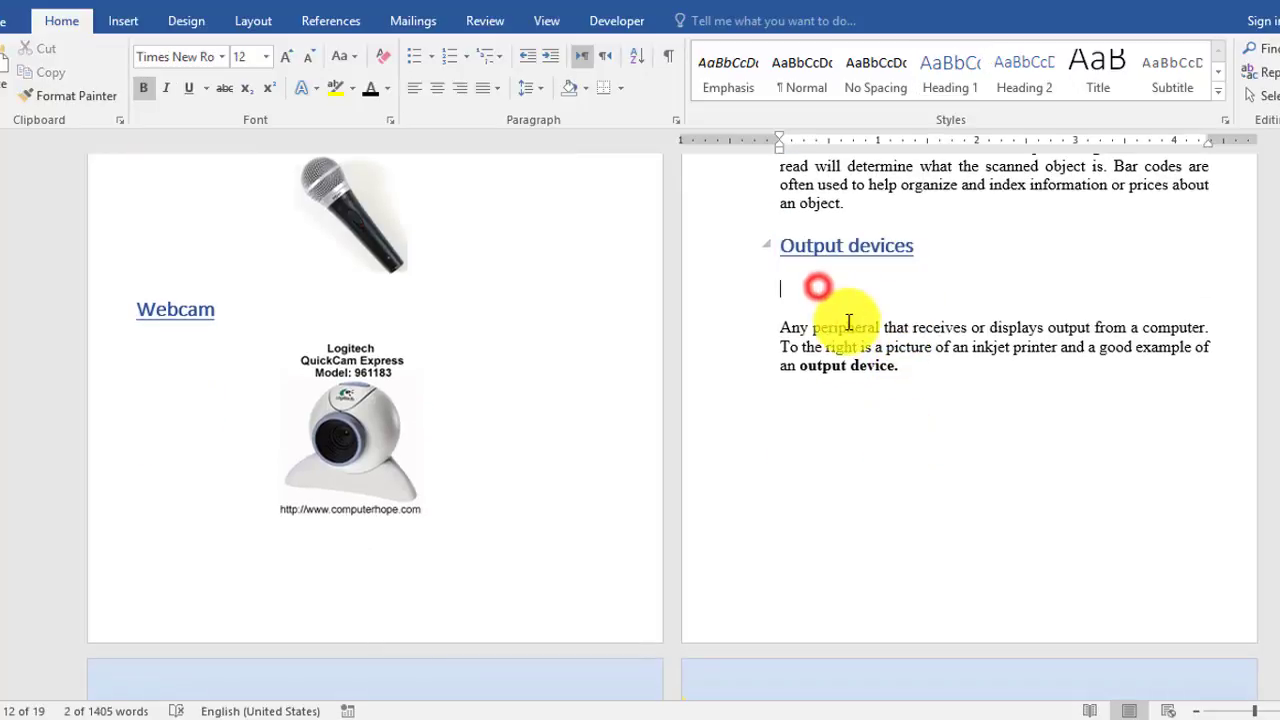
{"action": "key", "text": "BackSpace"}
{"action": "scroll", "coordinate": [852, 355], "scroll_direction": "up", "scroll_amount": 5}
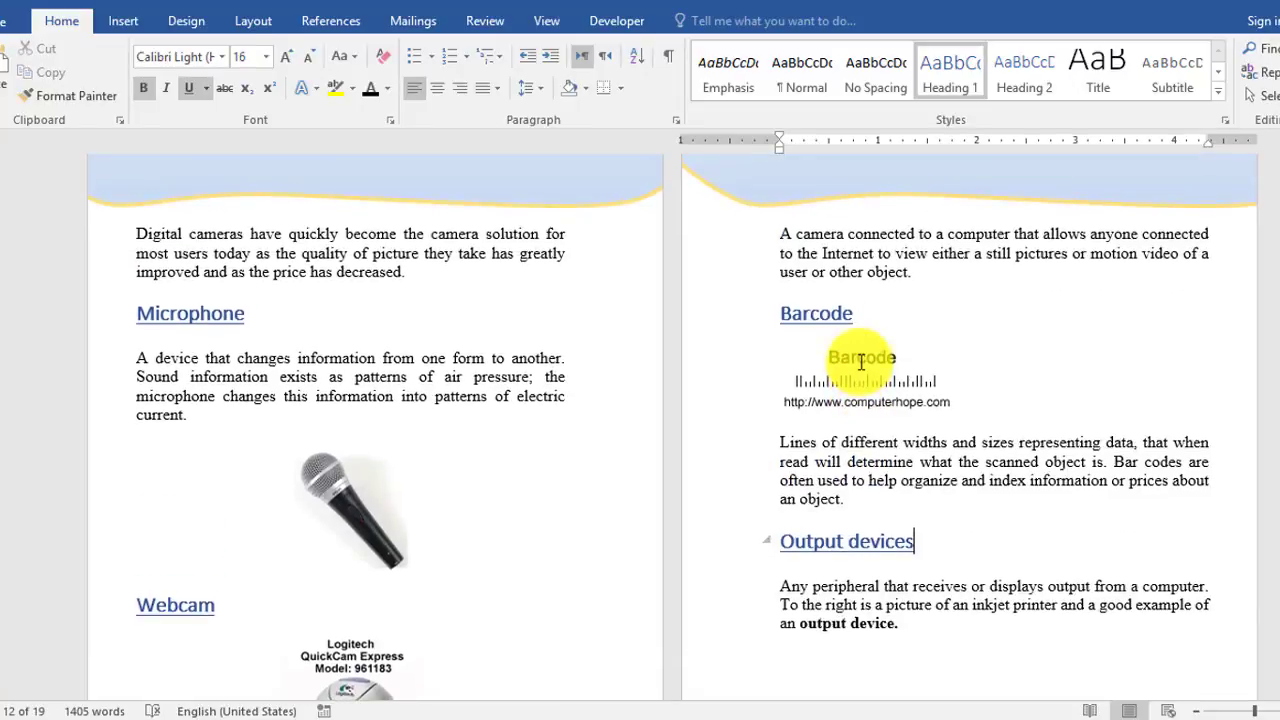
{"action": "scroll", "coordinate": [860, 361], "scroll_direction": "down", "scroll_amount": 10}
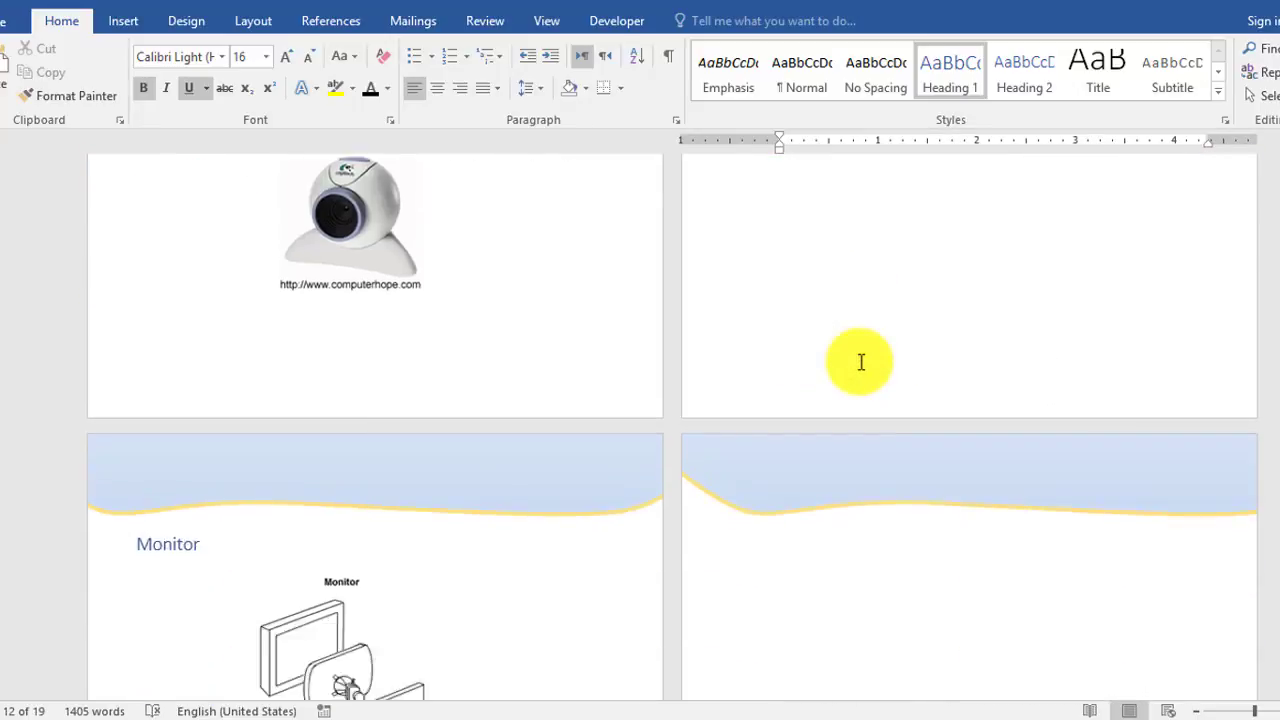
{"action": "scroll", "coordinate": [859, 361], "scroll_direction": "down", "scroll_amount": 2}
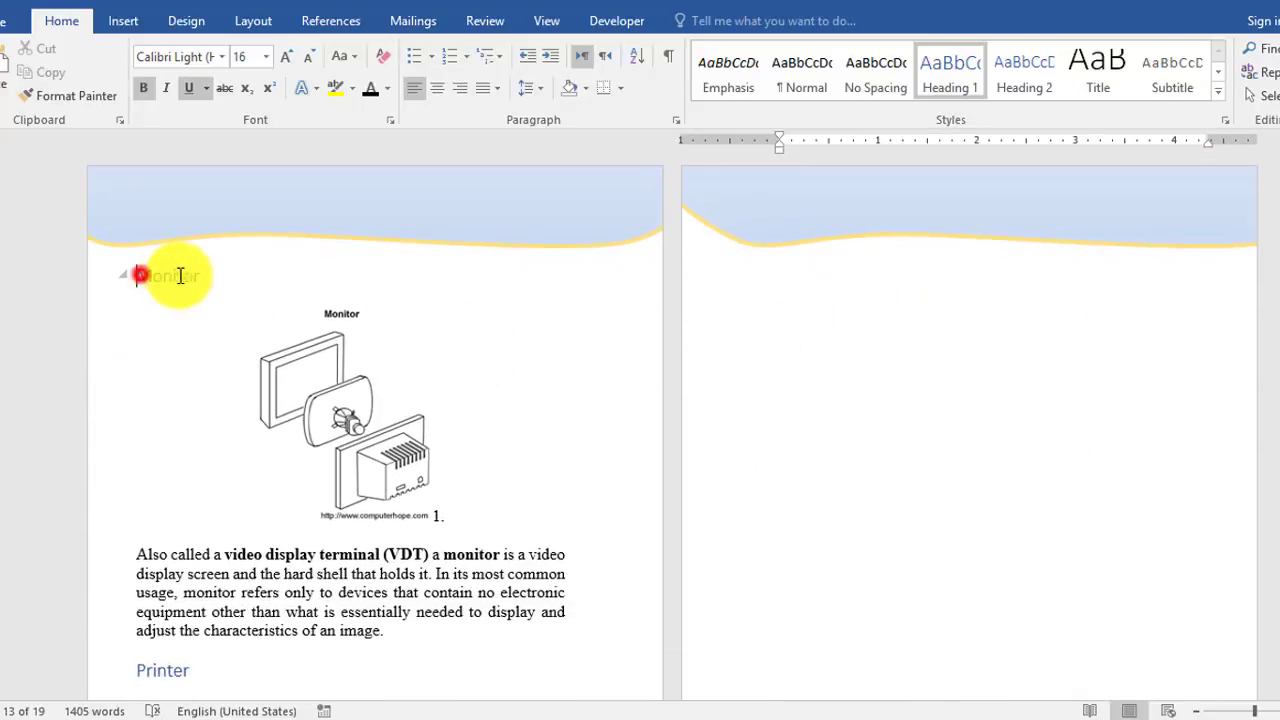
- Give the Printer heading under the Monitor section the Heading 1 formatting
{"action": "left_click_drag", "start_coordinate": [205, 278], "coordinate": [208, 285]}
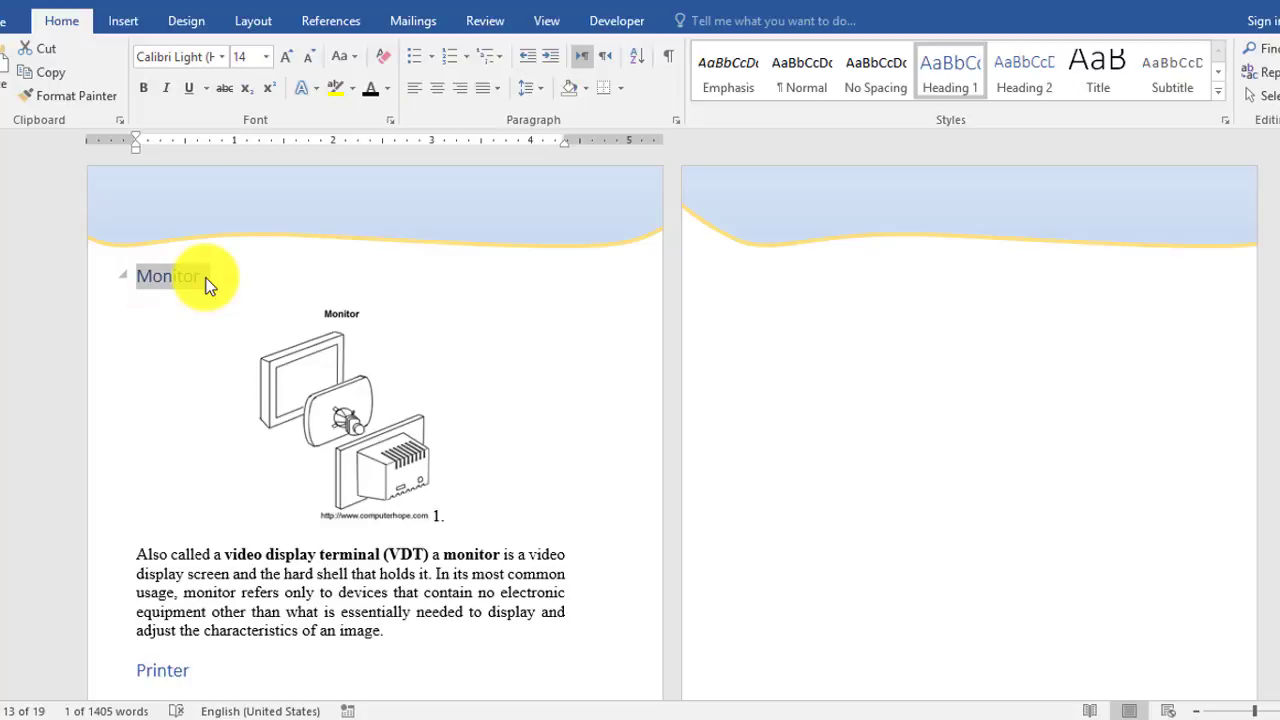
{"action": "scroll", "coordinate": [192, 322], "scroll_direction": "down", "scroll_amount": 3}
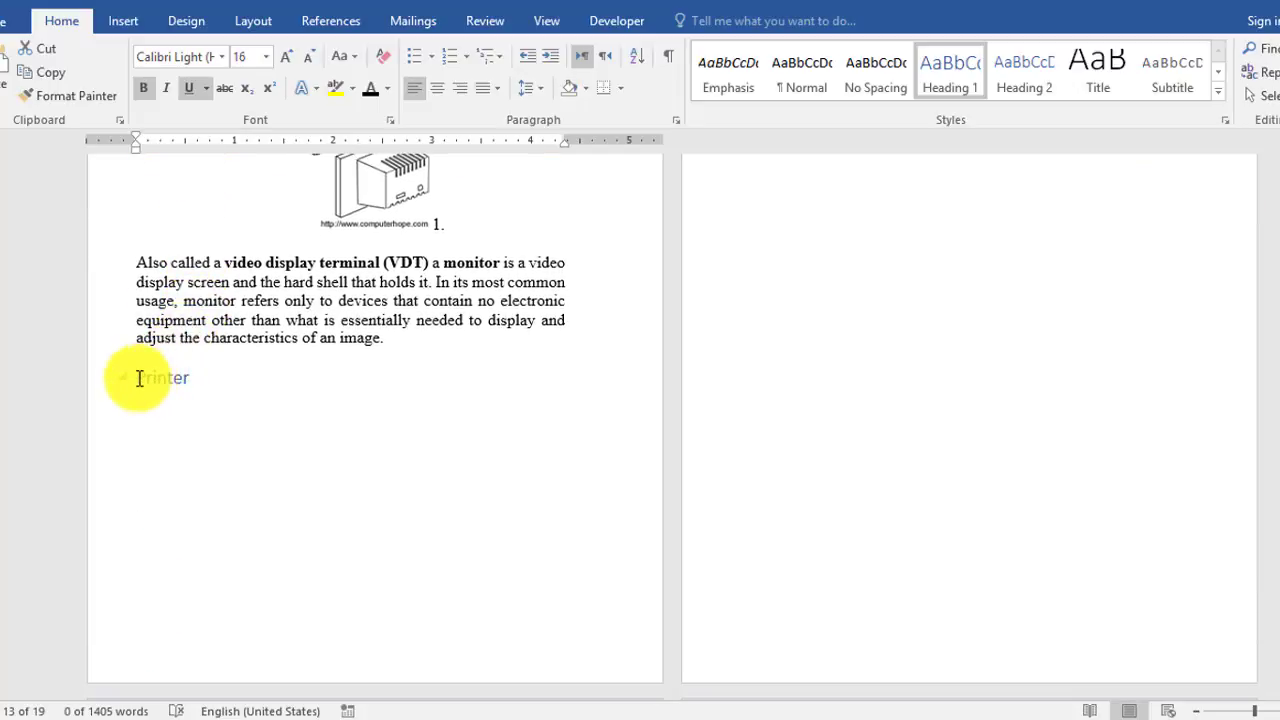
{"action": "left_click_drag", "start_coordinate": [139, 378], "coordinate": [194, 378]}
{"action": "key", "text": "ctrl+shift+v"}
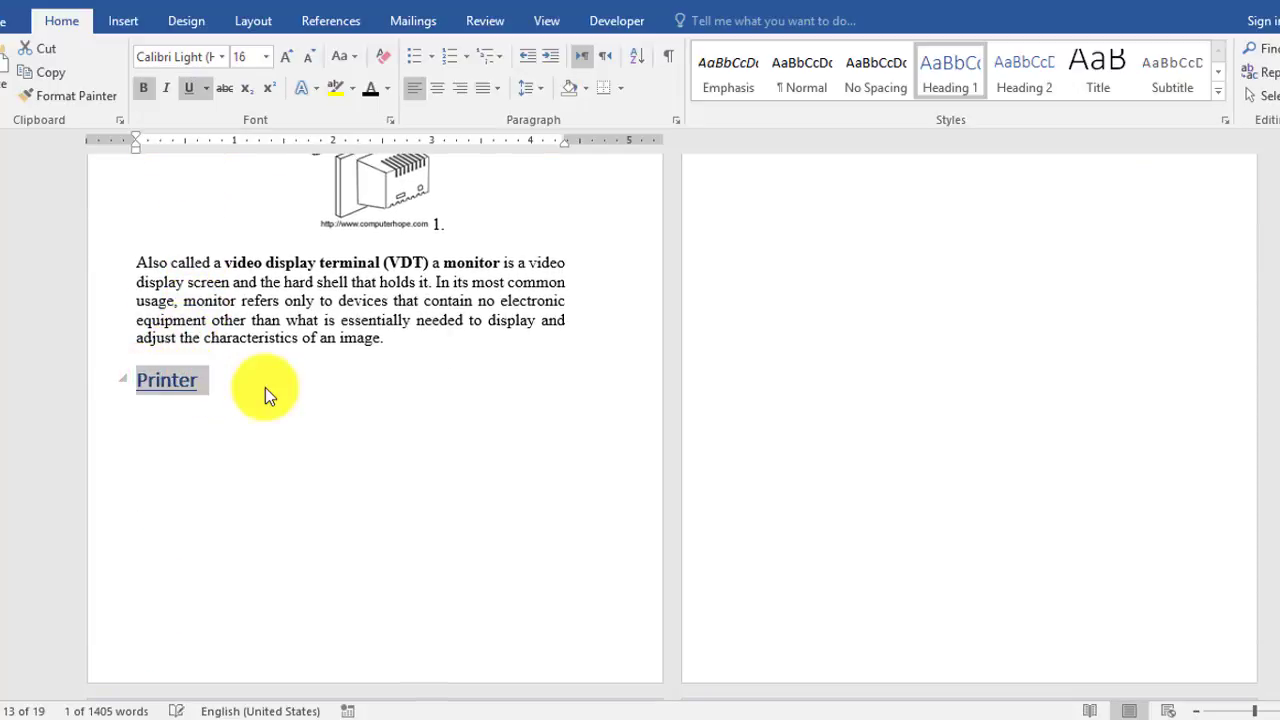
{"action": "scroll", "coordinate": [250, 385], "scroll_direction": "down", "scroll_amount": 1}
{"action": "left_click", "coordinate": [203, 377]}
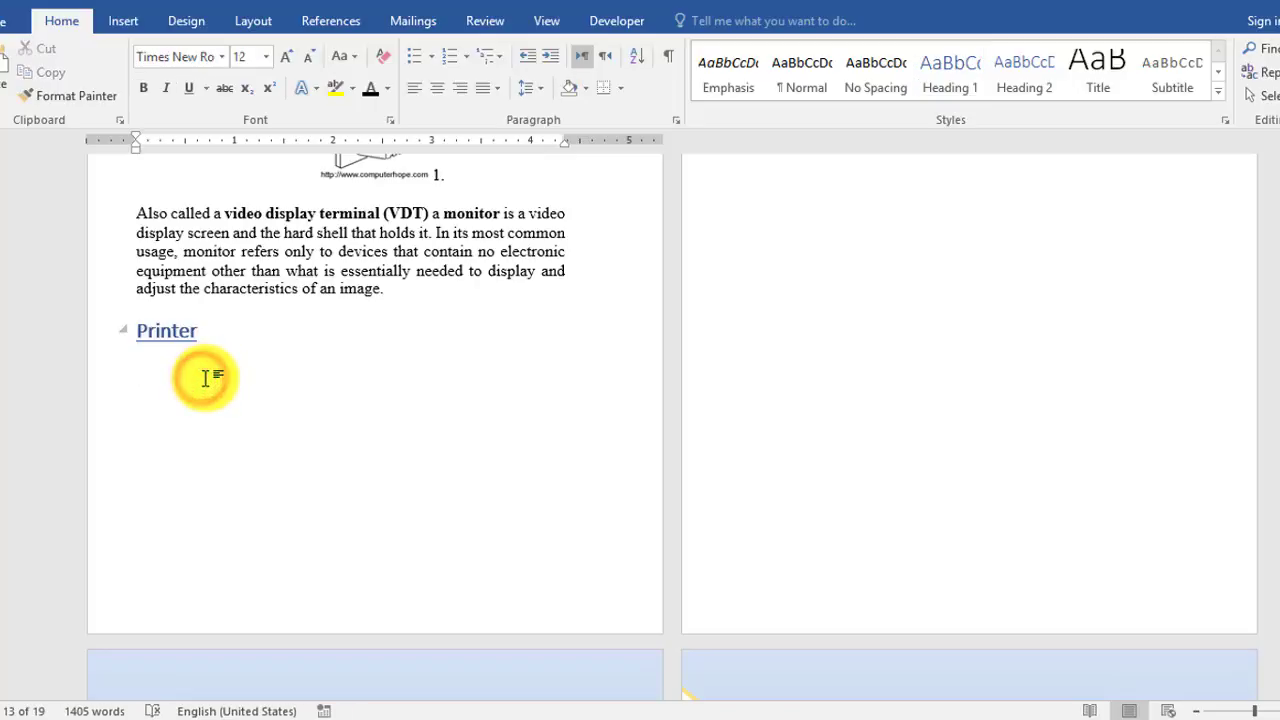
- Paste the Lexmark Z605 Inkjet Printer picture under the Printer heading
{"action": "key", "text": "ctrl+v"}
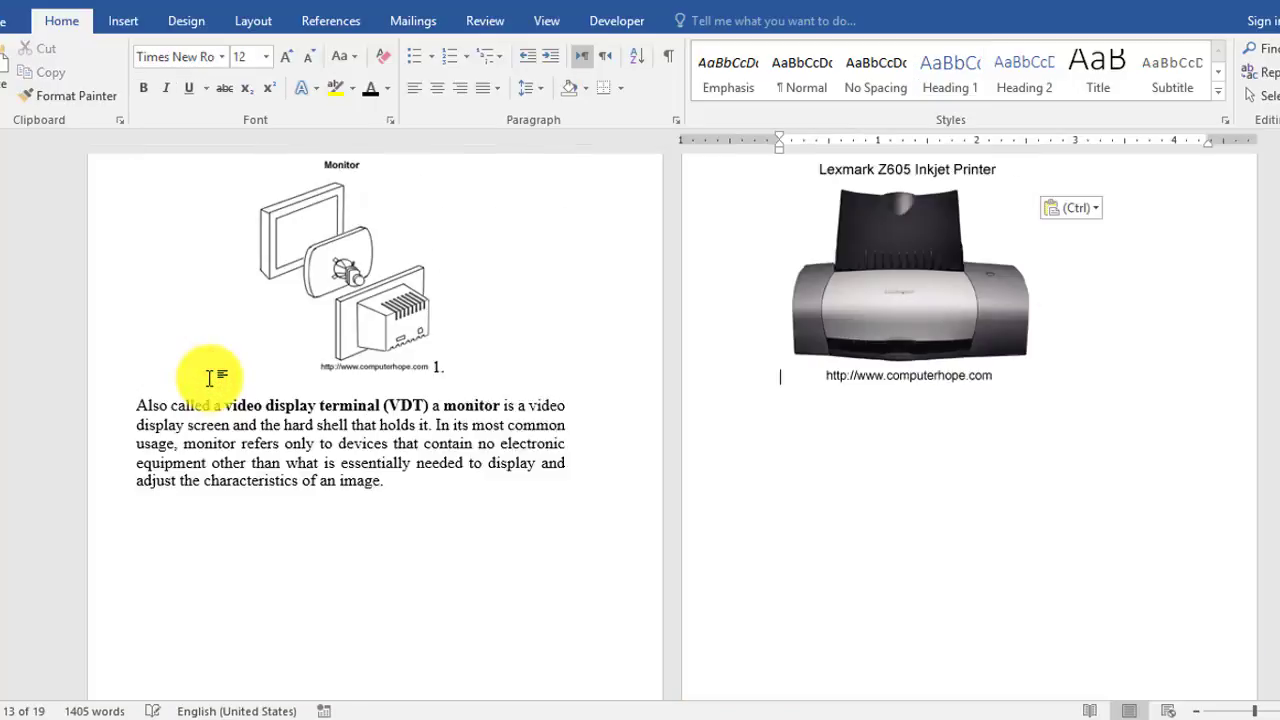
{"action": "scroll", "coordinate": [553, 397], "scroll_direction": "up", "scroll_amount": 1}
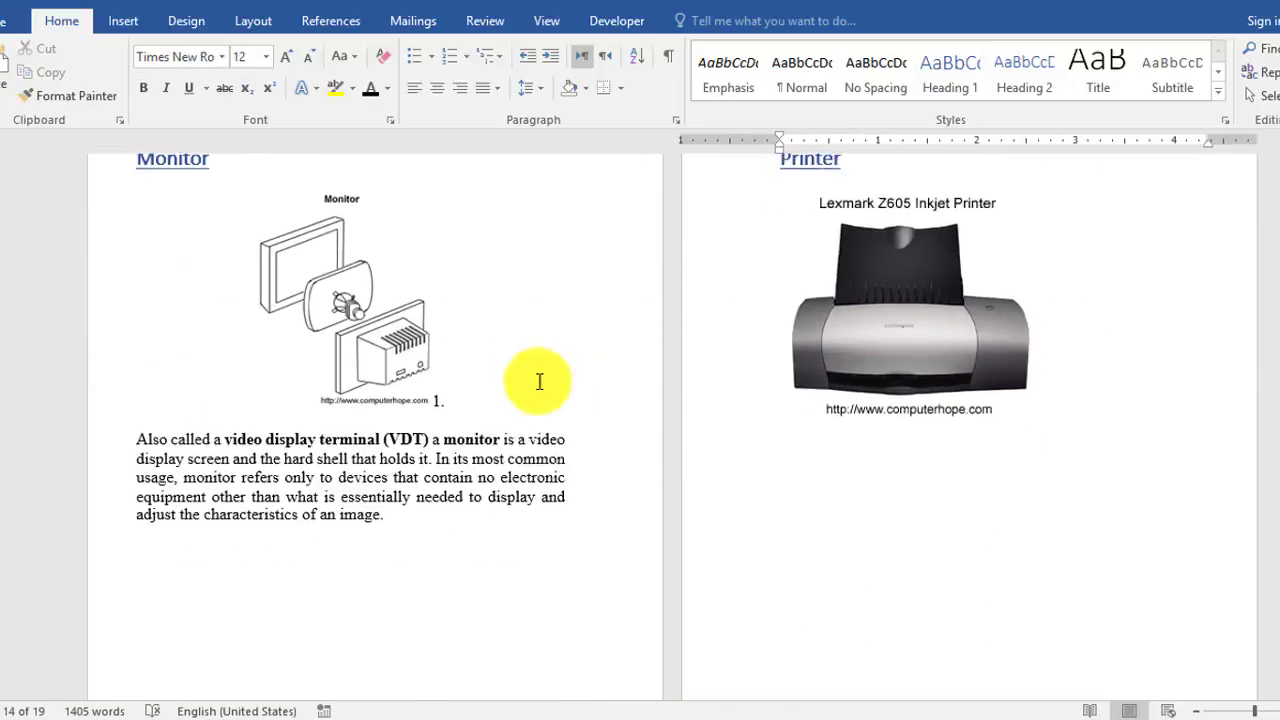
{"action": "scroll", "coordinate": [509, 366], "scroll_direction": "down", "scroll_amount": 3}
{"action": "scroll", "coordinate": [510, 368], "scroll_direction": "up", "scroll_amount": 3}
{"action": "scroll", "coordinate": [509, 366], "scroll_direction": "up", "scroll_amount": 3}
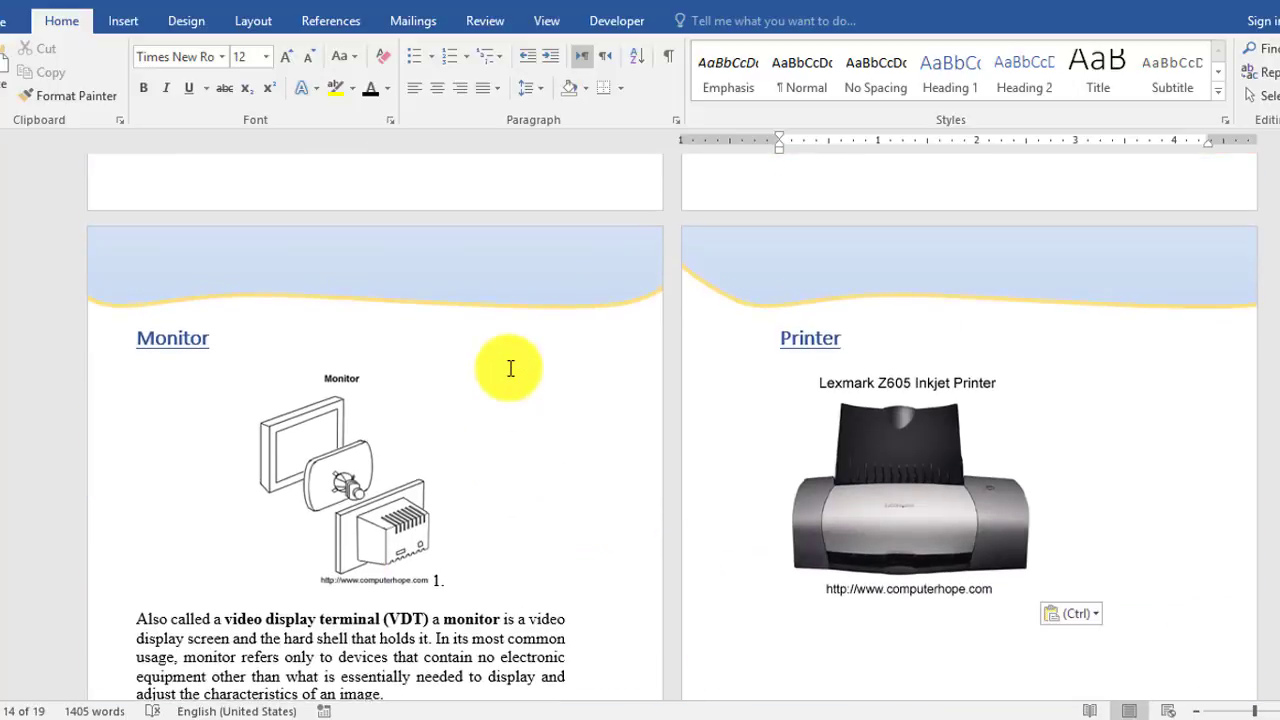
- Shrink the printer picture and center it on the page
{"action": "left_click", "coordinate": [912, 457]}
{"action": "scroll", "coordinate": [912, 451], "scroll_direction": "down", "scroll_amount": 5}
{"action": "scroll", "coordinate": [909, 446], "scroll_direction": "down", "scroll_amount": 4}
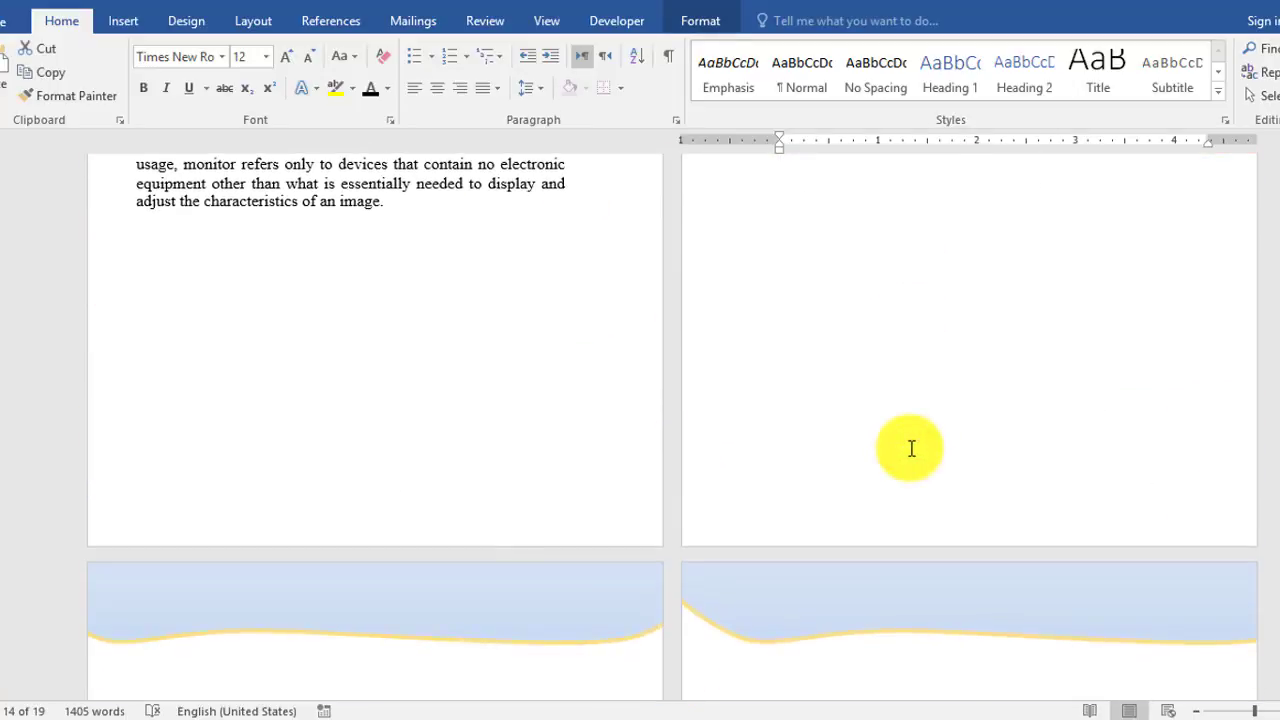
{"action": "scroll", "coordinate": [909, 446], "scroll_direction": "up", "scroll_amount": 4}
{"action": "scroll", "coordinate": [909, 449], "scroll_direction": "up", "scroll_amount": 5}
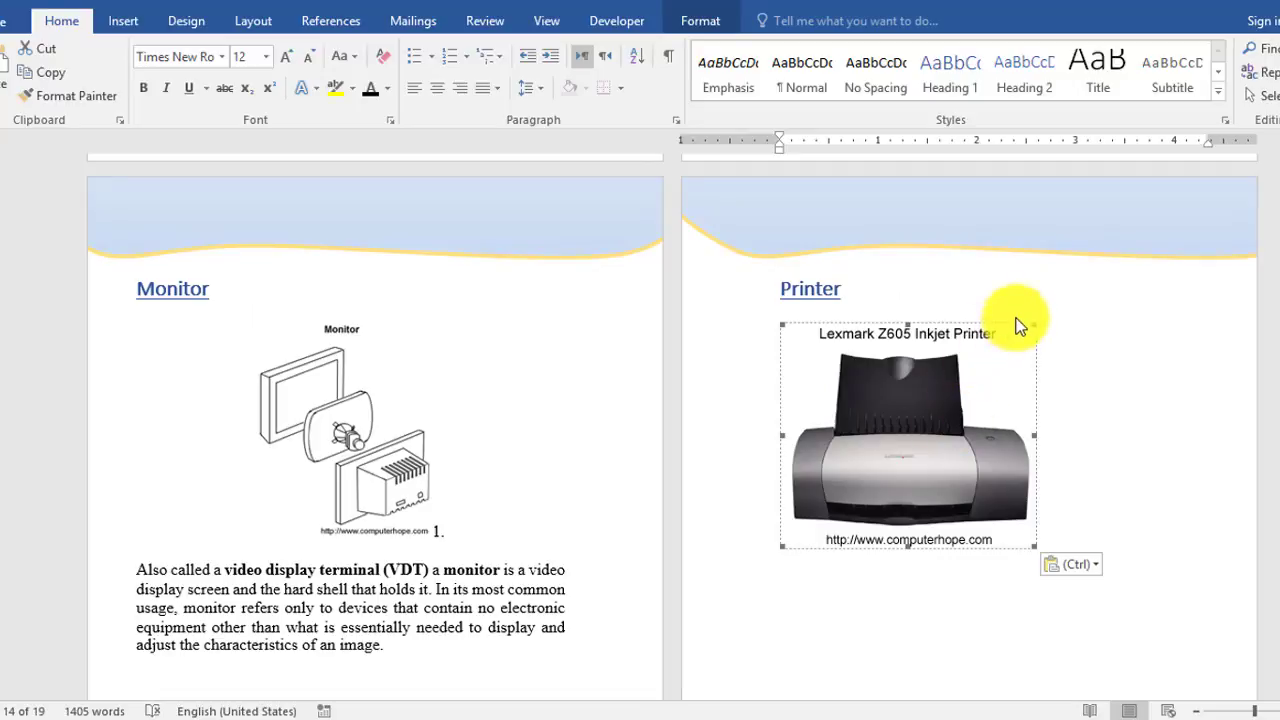
{"action": "mouse_move", "coordinate": [1035, 324]}
{"action": "left_mouse_down"}
{"action": "mouse_move", "coordinate": [993, 377]}
{"action": "mouse_move", "coordinate": [973, 346]}
{"action": "left_mouse_up"}
{"action": "left_click", "coordinate": [873, 347]}
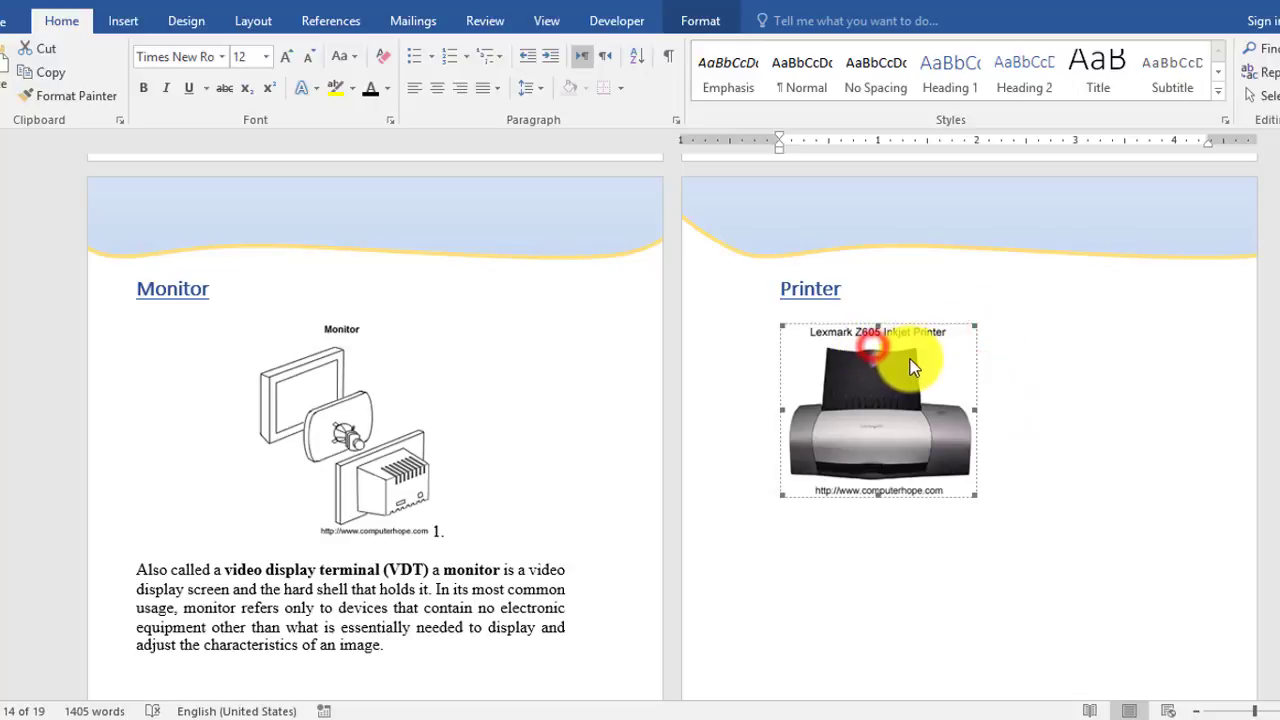
{"action": "key", "text": "ctrl+e"}
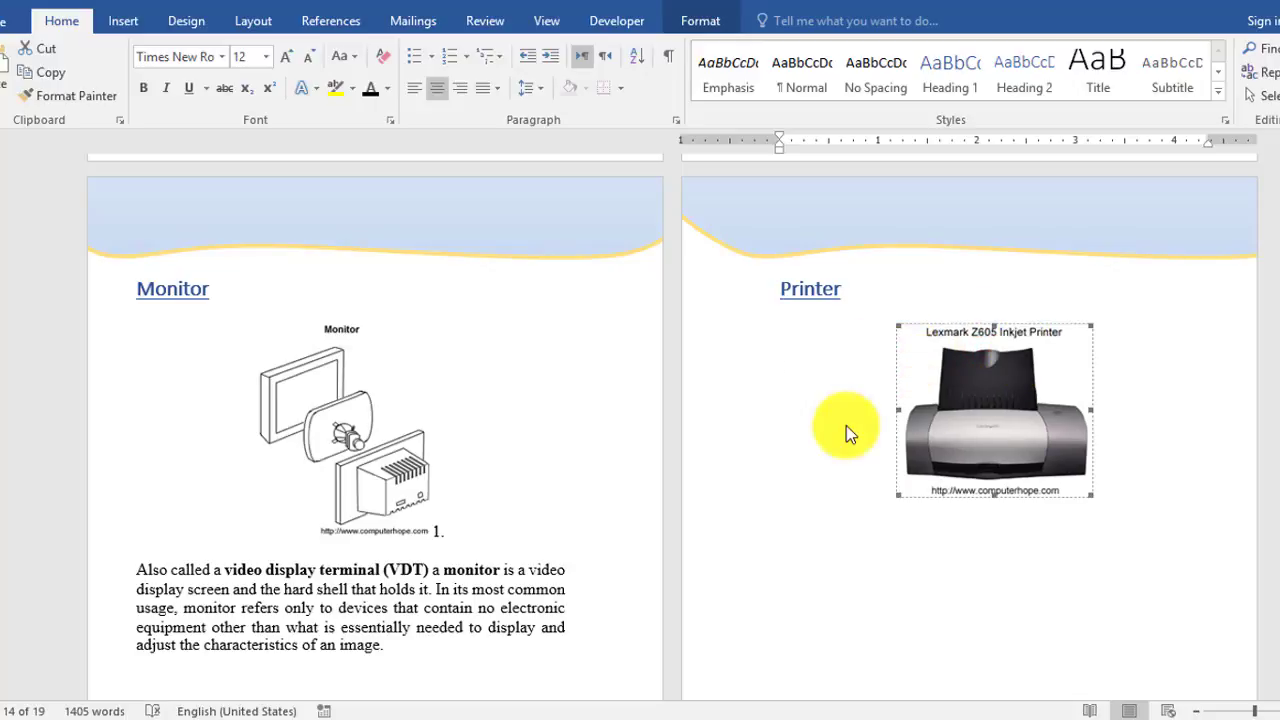
{"action": "left_click", "coordinate": [985, 543]}
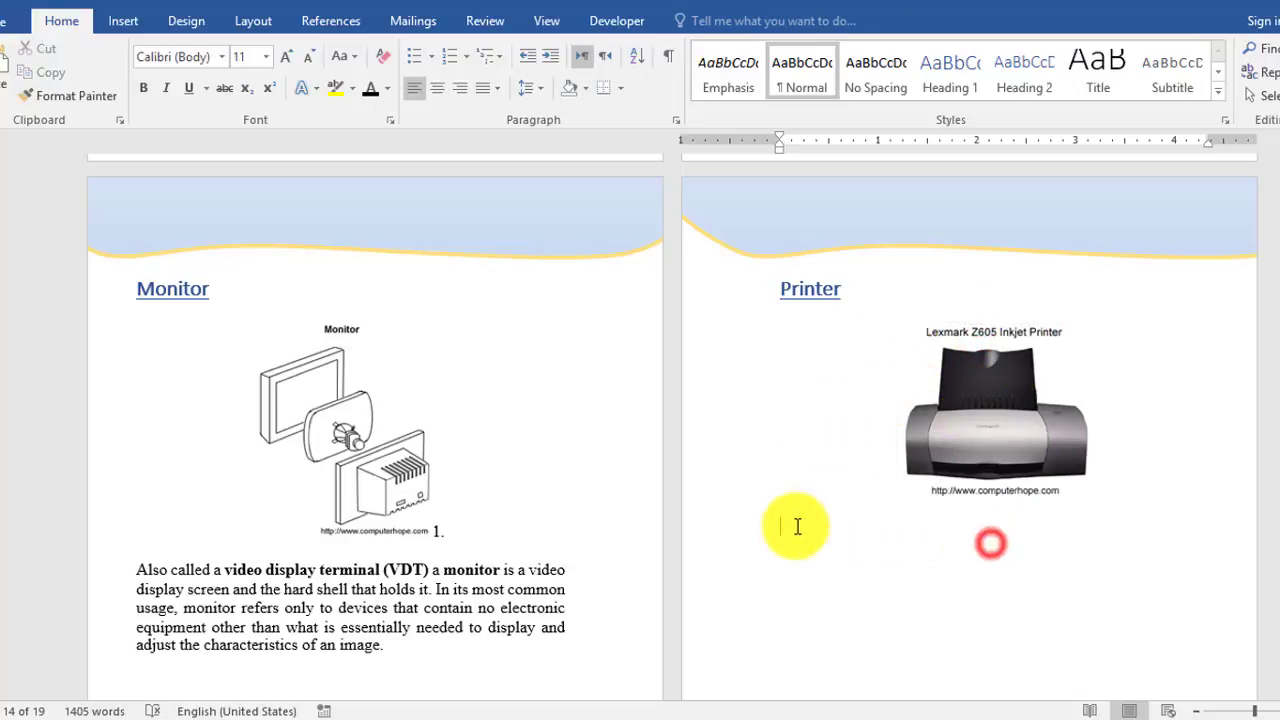
{"action": "scroll", "coordinate": [790, 525], "scroll_direction": "down", "scroll_amount": 2}
{"action": "scroll", "coordinate": [789, 526], "scroll_direction": "down", "scroll_amount": 3}
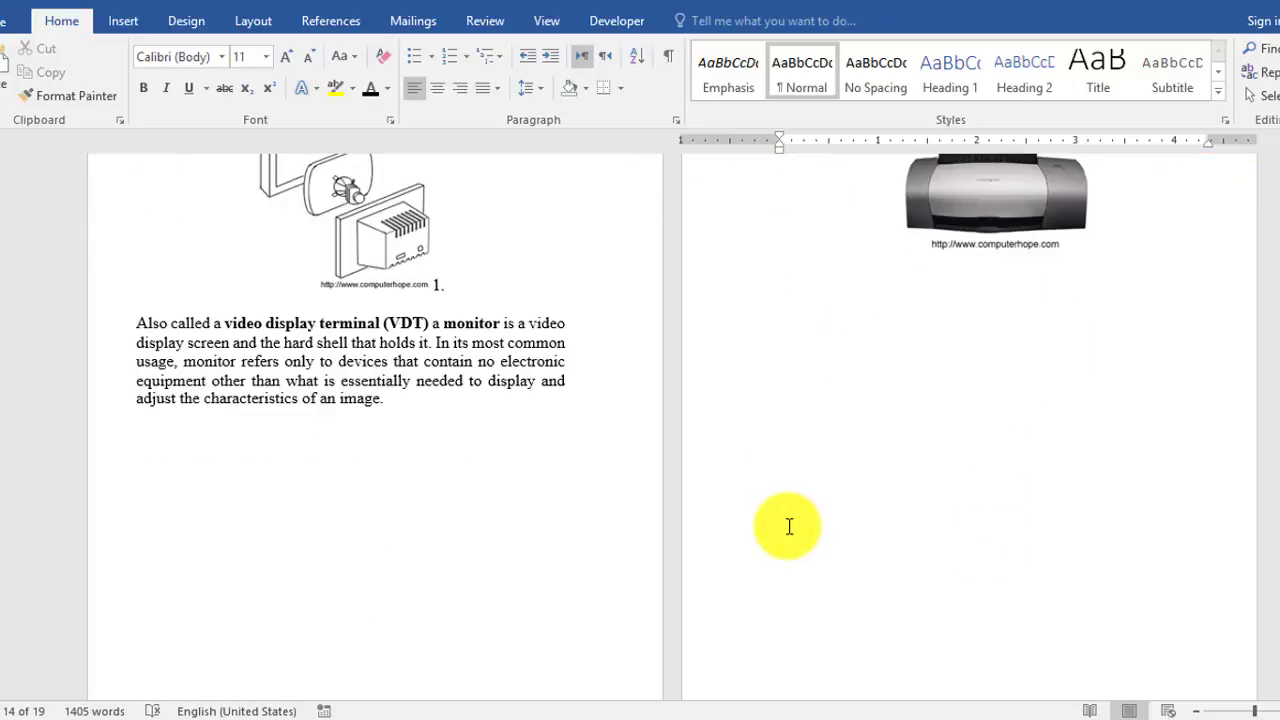
- Paste the copied memory, storage and computer-types notes below the printer picture and review the document
{"action": "key", "text": "ctrl+v"}
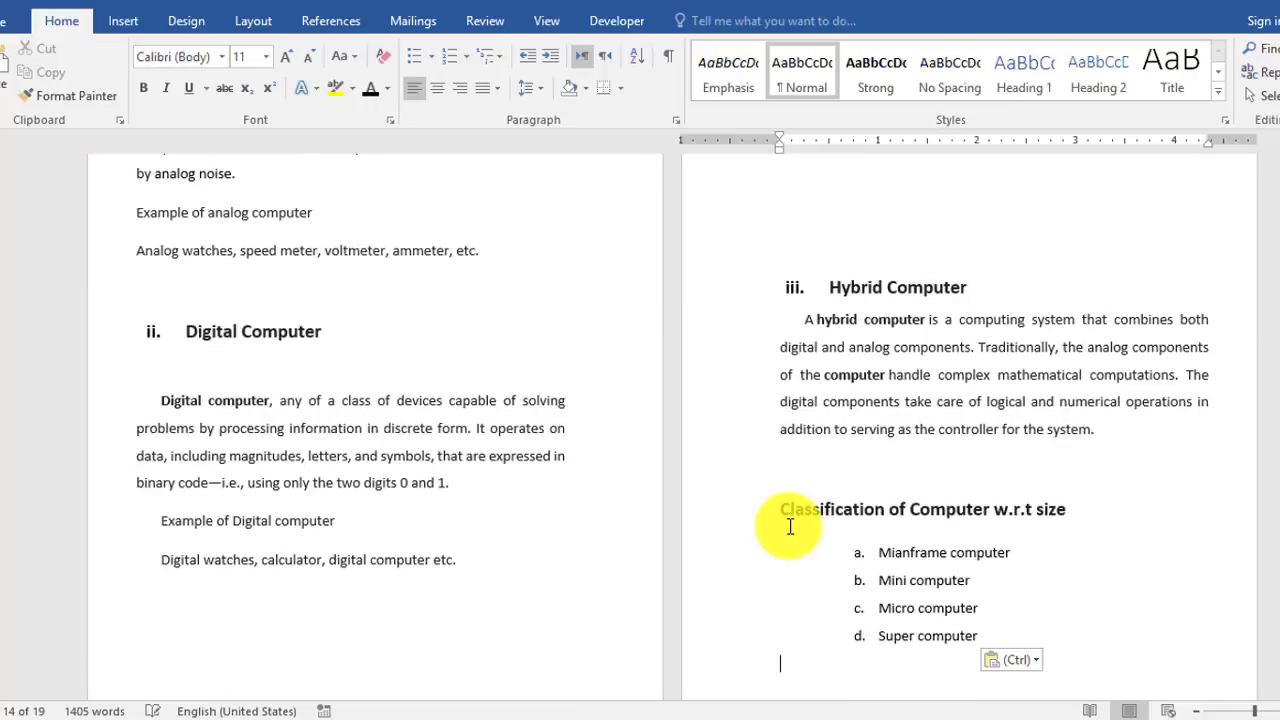
{"action": "scroll", "coordinate": [790, 526], "scroll_direction": "up", "scroll_amount": 3}
{"action": "scroll", "coordinate": [790, 526], "scroll_direction": "up", "scroll_amount": 3}
{"action": "scroll", "coordinate": [790, 526], "scroll_direction": "up", "scroll_amount": 3}
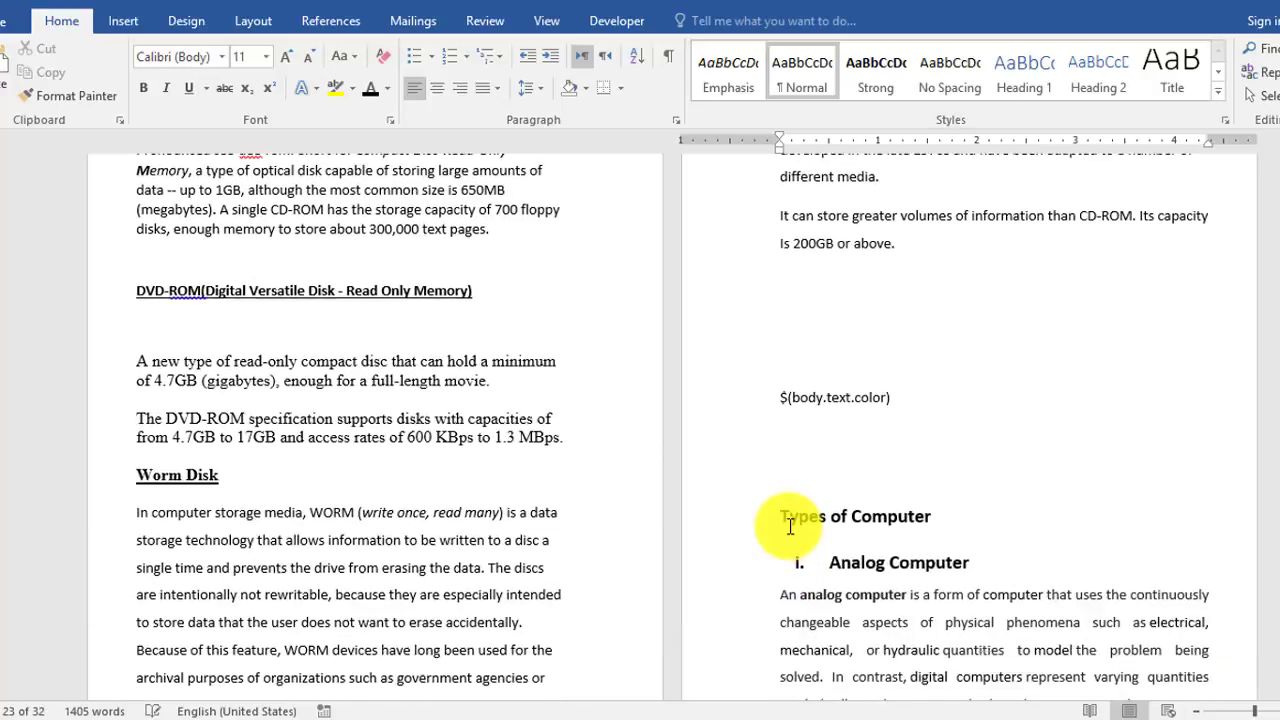
{"action": "scroll", "coordinate": [790, 526], "scroll_direction": "up", "scroll_amount": 3}
{"action": "scroll", "coordinate": [790, 526], "scroll_direction": "up", "scroll_amount": 3}
{"action": "scroll", "coordinate": [790, 526], "scroll_direction": "up", "scroll_amount": 3}
{"action": "scroll", "coordinate": [790, 526], "scroll_direction": "up", "scroll_amount": 3}
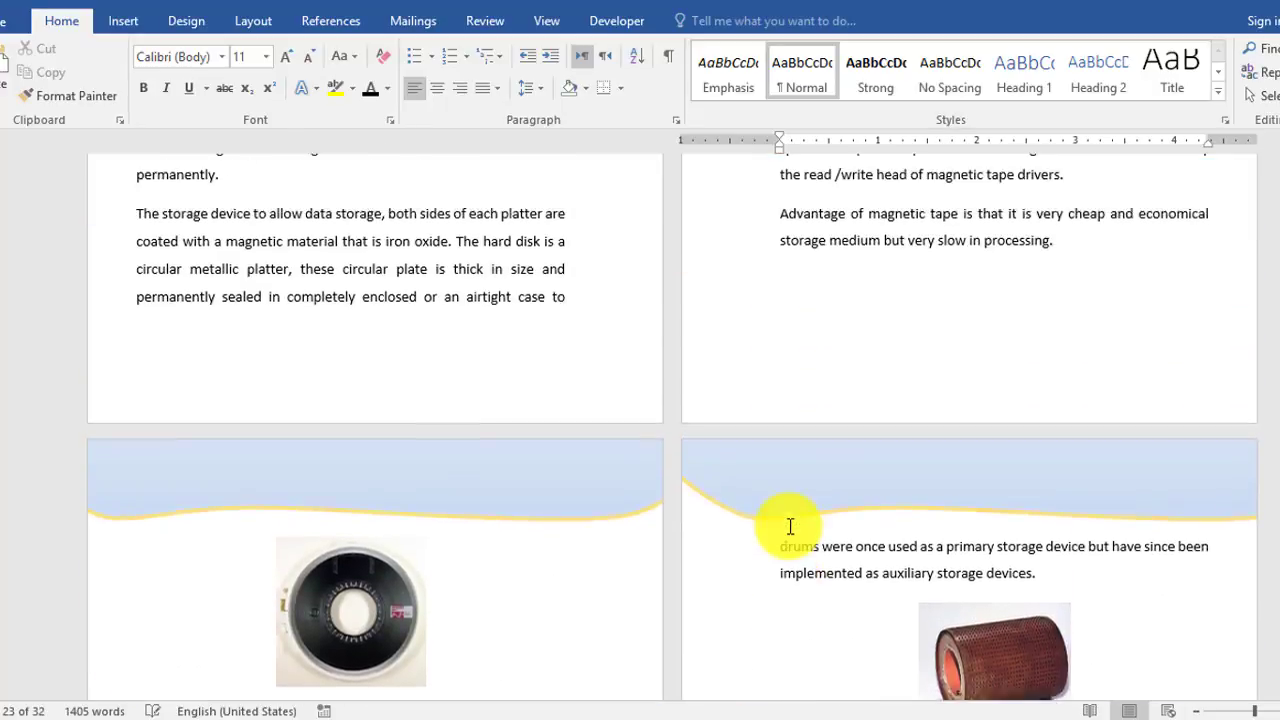
{"action": "scroll", "coordinate": [790, 526], "scroll_direction": "up", "scroll_amount": 3}
{"action": "scroll", "coordinate": [790, 526], "scroll_direction": "up", "scroll_amount": 3}
{"action": "scroll", "coordinate": [790, 526], "scroll_direction": "up", "scroll_amount": 3}
{"action": "scroll", "coordinate": [790, 526], "scroll_direction": "up", "scroll_amount": 3}
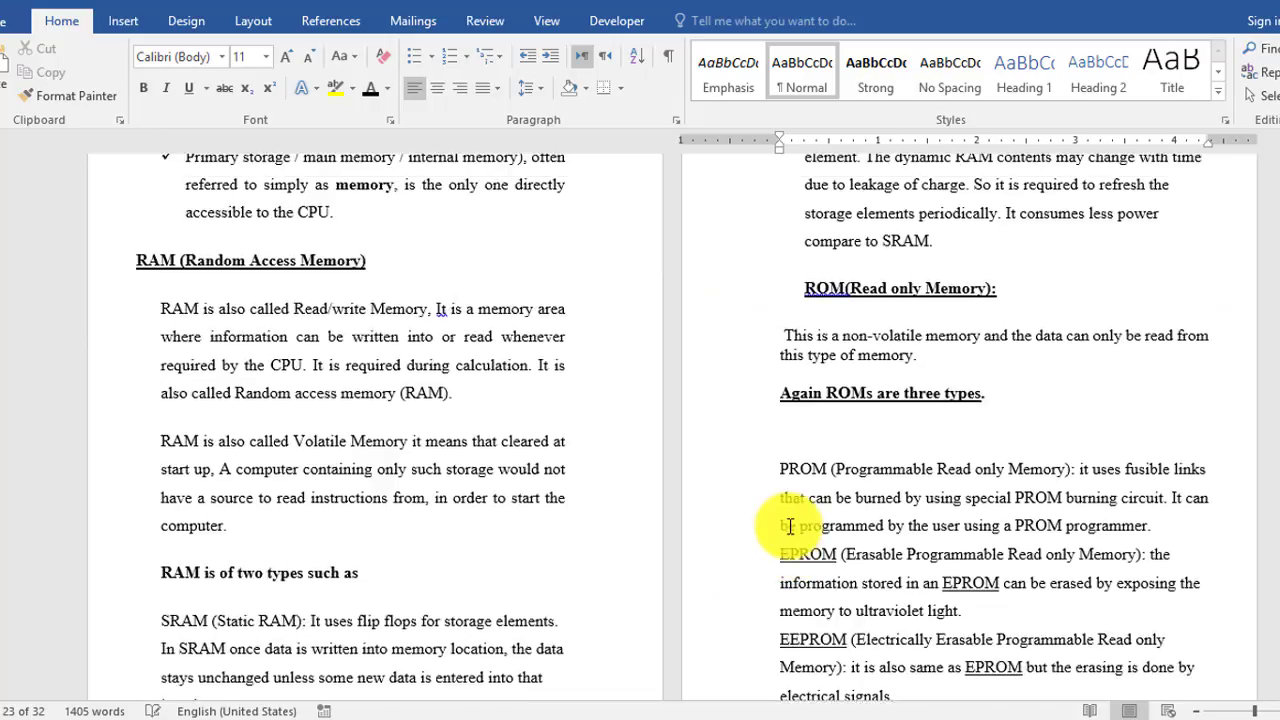
{"action": "scroll", "coordinate": [790, 526], "scroll_direction": "up", "scroll_amount": 3}
{"action": "scroll", "coordinate": [790, 526], "scroll_direction": "up", "scroll_amount": 2}
{"action": "scroll", "coordinate": [790, 526], "scroll_direction": "up", "scroll_amount": 3}
{"action": "scroll", "coordinate": [790, 526], "scroll_direction": "up", "scroll_amount": 3}
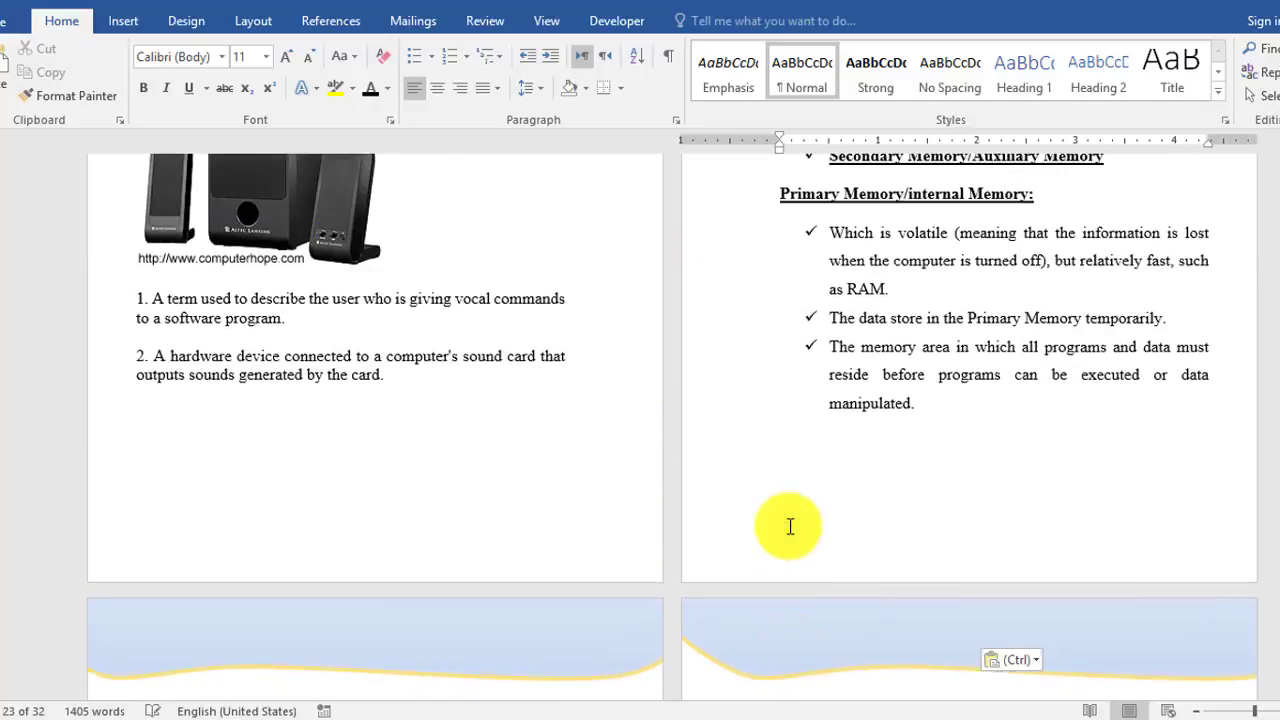
{"action": "scroll", "coordinate": [790, 526], "scroll_direction": "up", "scroll_amount": 3}
{"action": "scroll", "coordinate": [790, 526], "scroll_direction": "up", "scroll_amount": 1}
{"action": "scroll", "coordinate": [775, 525], "scroll_direction": "up", "scroll_amount": 3}
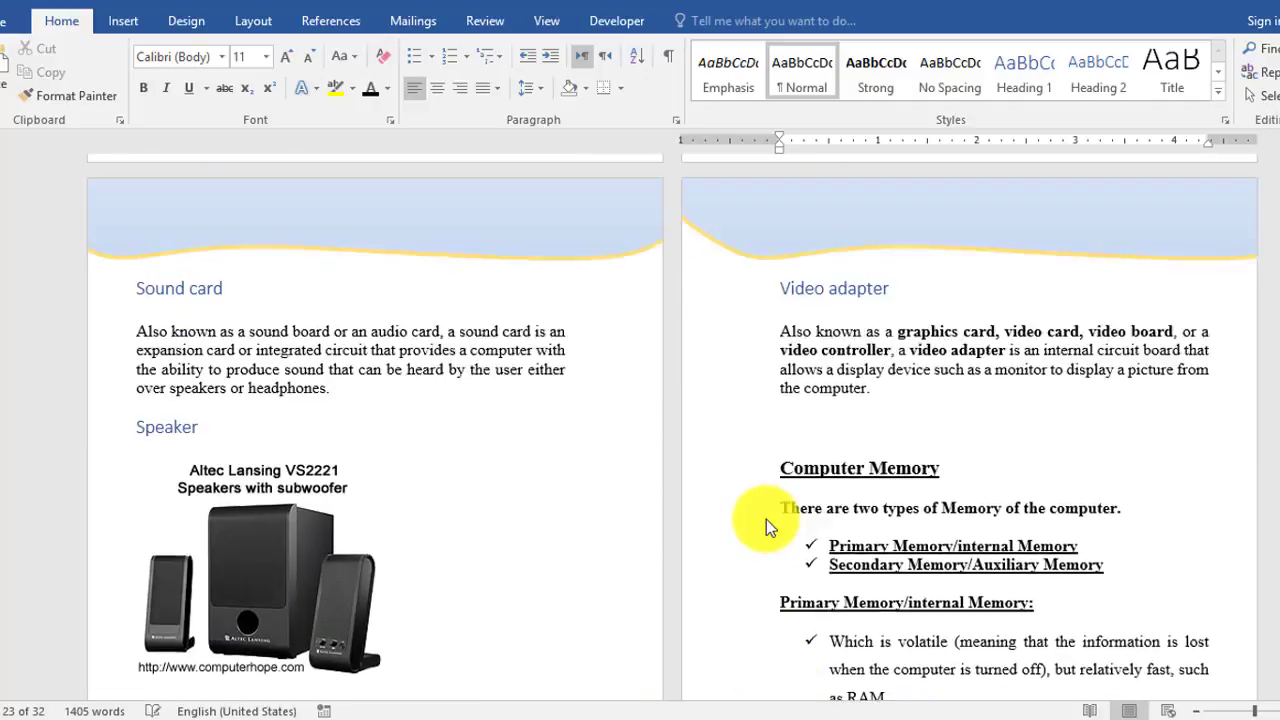
{"action": "scroll", "coordinate": [766, 523], "scroll_direction": "up", "scroll_amount": 4}
{"action": "scroll", "coordinate": [766, 523], "scroll_direction": "up", "scroll_amount": 4}
{"action": "scroll", "coordinate": [762, 527], "scroll_direction": "up", "scroll_amount": 2}
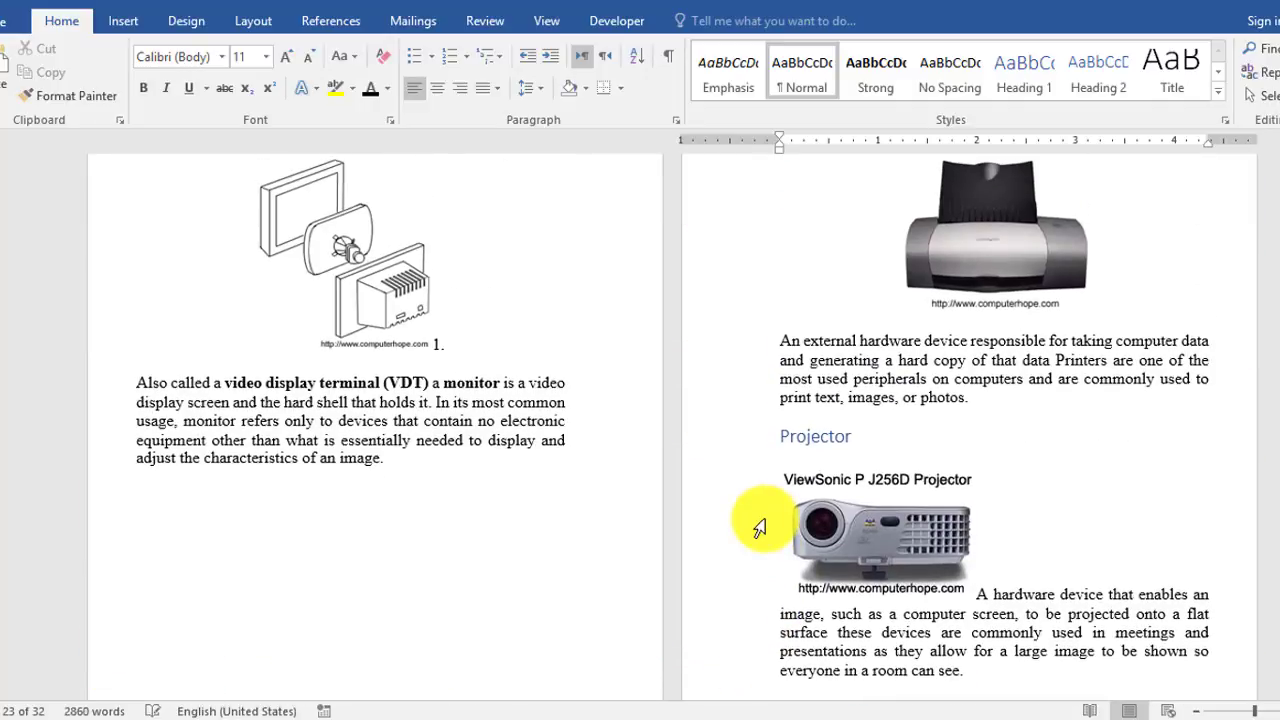
{"action": "scroll", "coordinate": [750, 515], "scroll_direction": "up", "scroll_amount": 5}
{"action": "scroll", "coordinate": [752, 517], "scroll_direction": "up", "scroll_amount": 1}
{"action": "scroll", "coordinate": [750, 520], "scroll_direction": "down", "scroll_amount": 4}
{"action": "scroll", "coordinate": [760, 510], "scroll_direction": "down", "scroll_amount": 1}
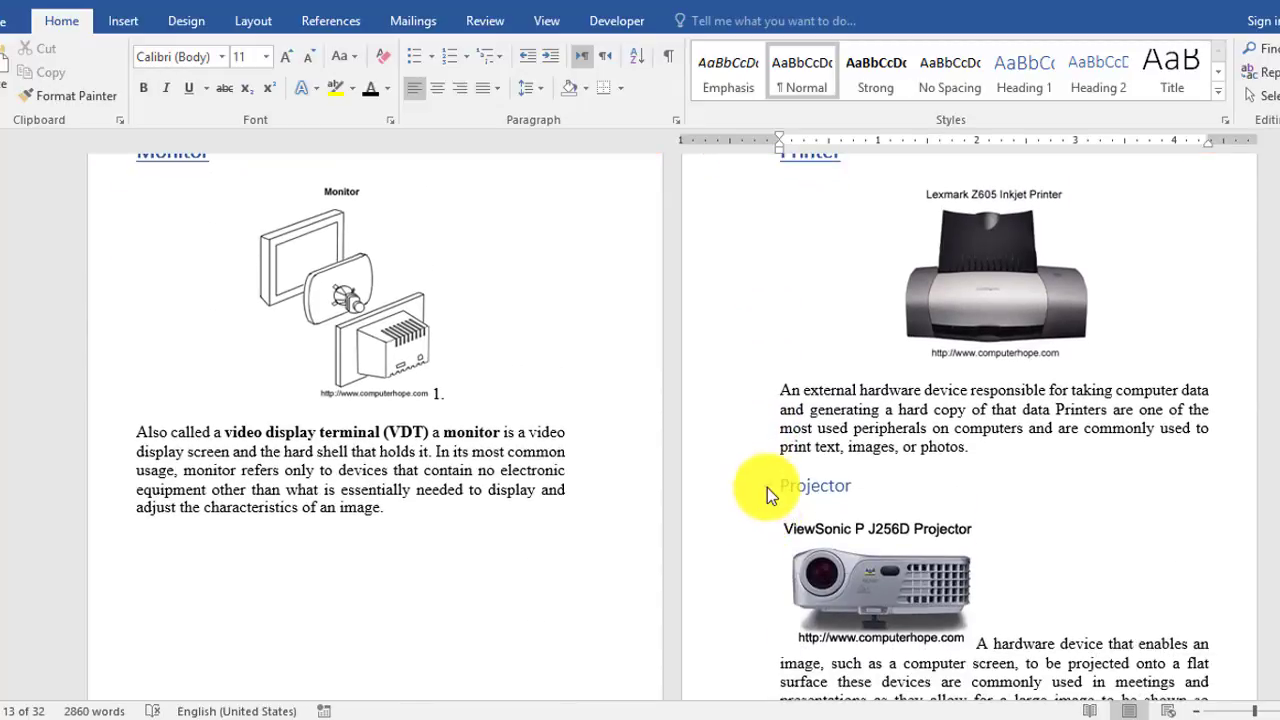
{"action": "left_click_drag", "start_coordinate": [775, 487], "coordinate": [851, 486]}
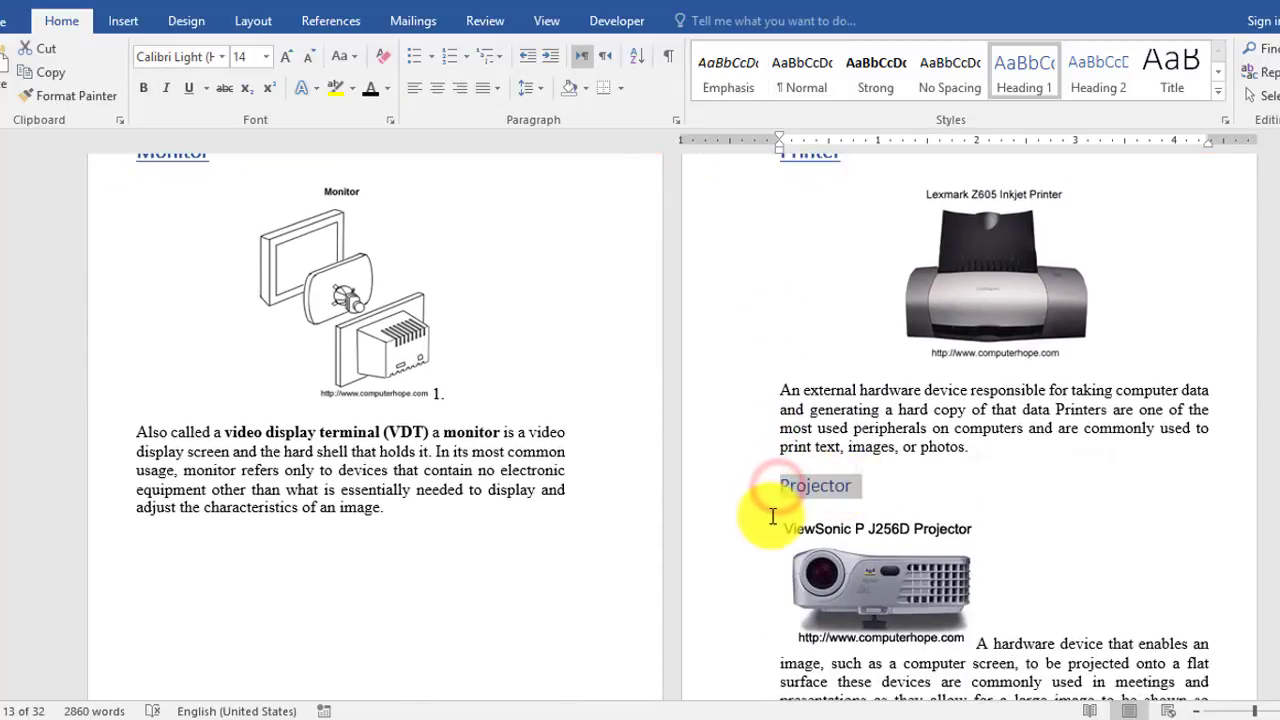
{"action": "scroll", "coordinate": [760, 515], "scroll_direction": "down", "scroll_amount": 5}
{"action": "scroll", "coordinate": [750, 518], "scroll_direction": "down", "scroll_amount": 8}
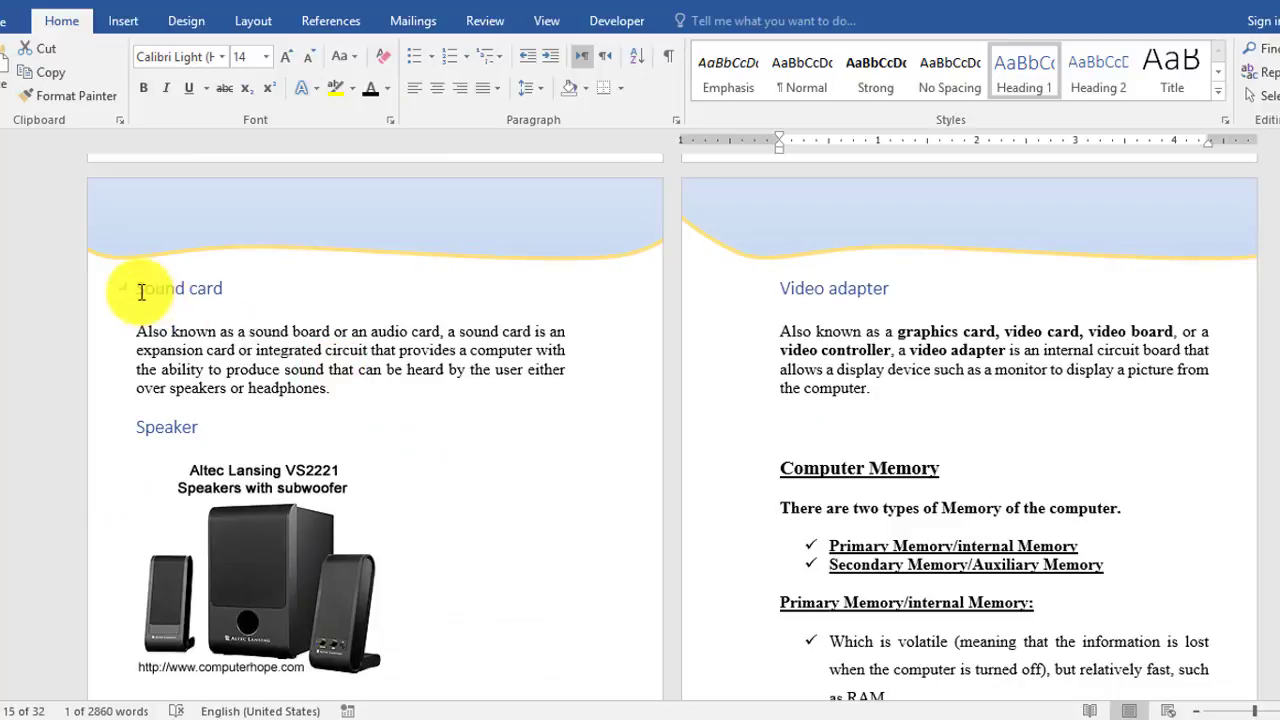
- Select the Sound card, Video adapter, Computer Memory and Speaker headings together
{"action": "left_click_drag", "start_coordinate": [133, 287], "coordinate": [266, 300]}
{"action": "scroll", "coordinate": [523, 400], "scroll_direction": "up", "scroll_amount": 9}
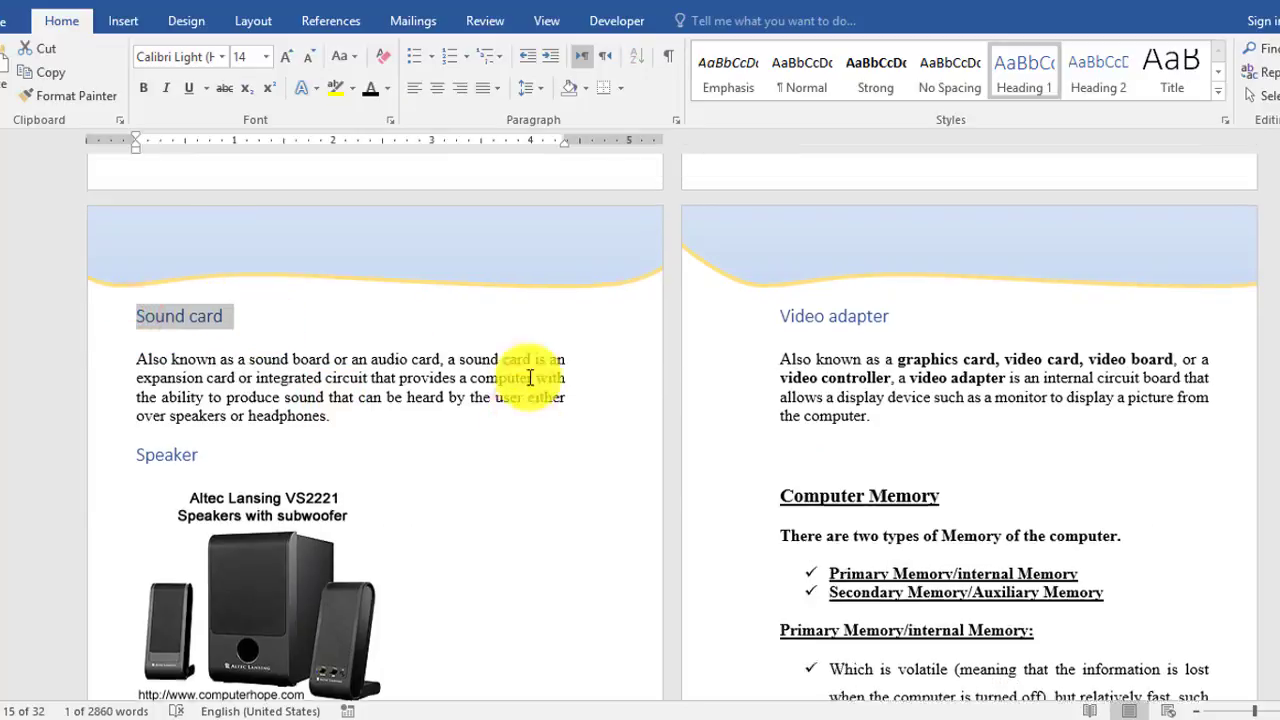
{"action": "scroll", "coordinate": [528, 376], "scroll_direction": "down", "scroll_amount": 9}
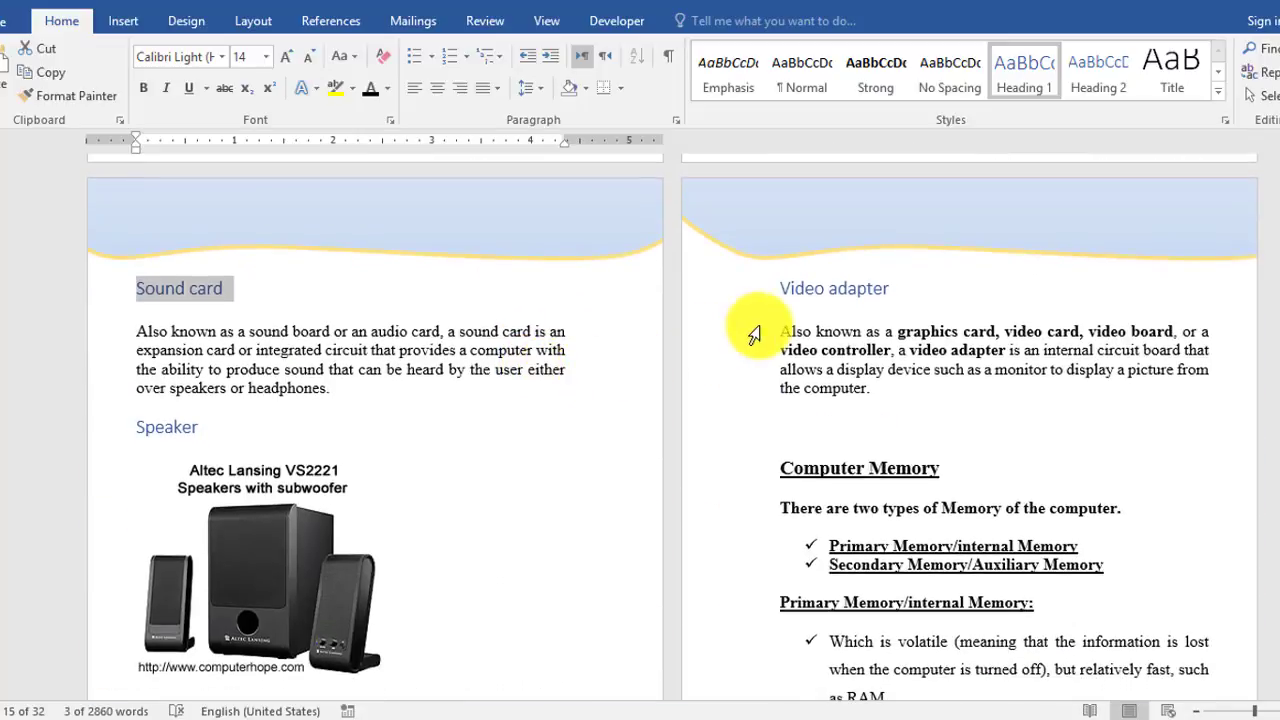
{"action": "left_click_drag", "start_coordinate": [782, 289], "coordinate": [895, 288], "text": "ctrl"}
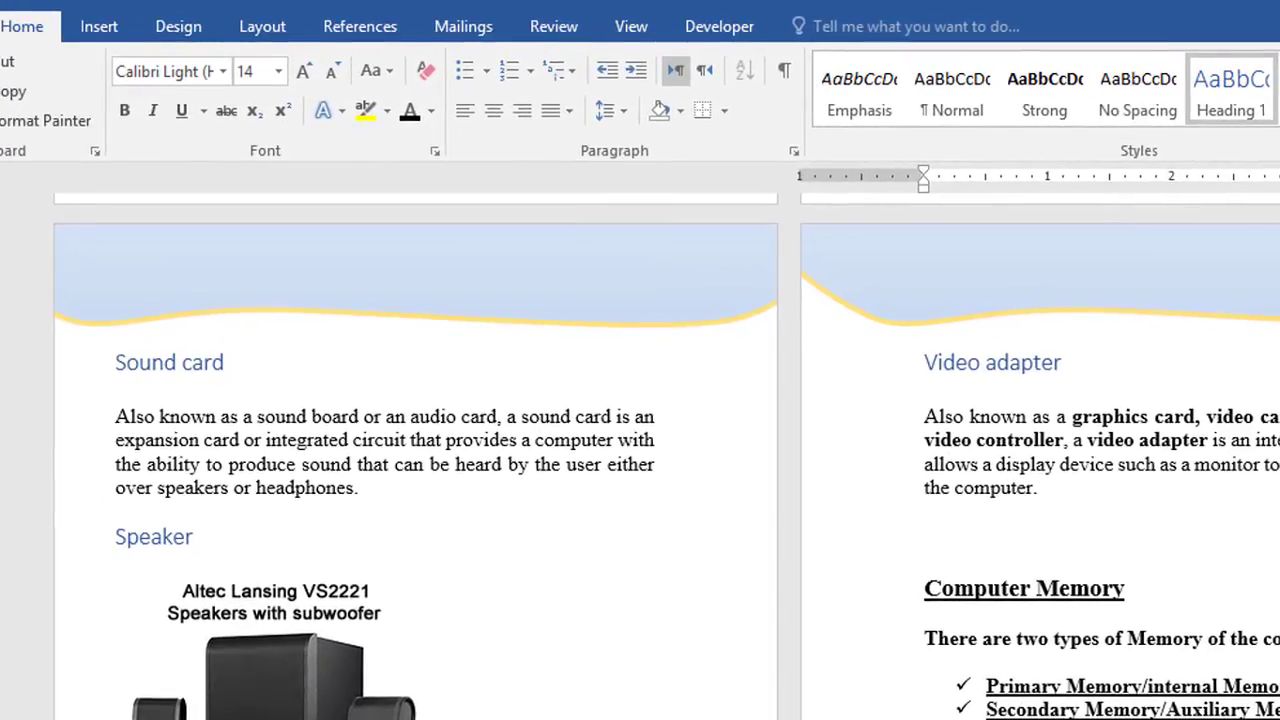
{"action": "scroll", "coordinate": [960, 630], "scroll_direction": "down", "scroll_amount": 1}
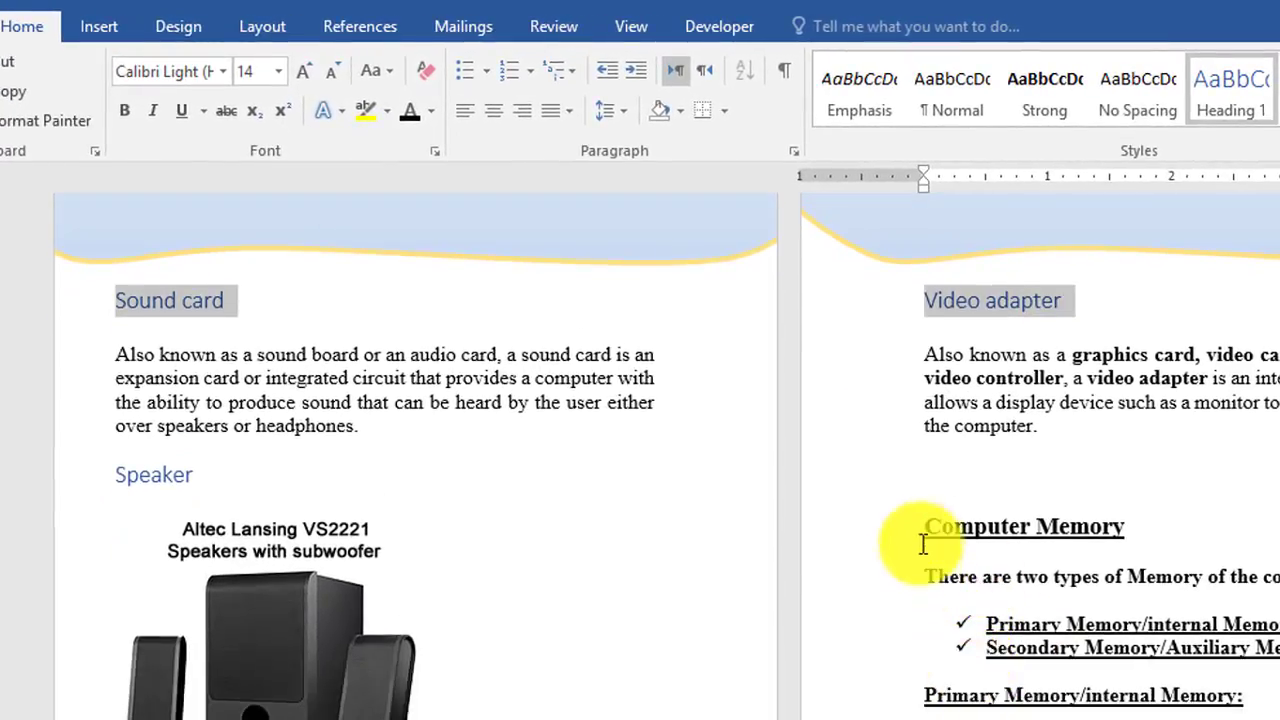
{"action": "left_click_drag", "start_coordinate": [931, 526], "coordinate": [1047, 532], "text": "ctrl"}
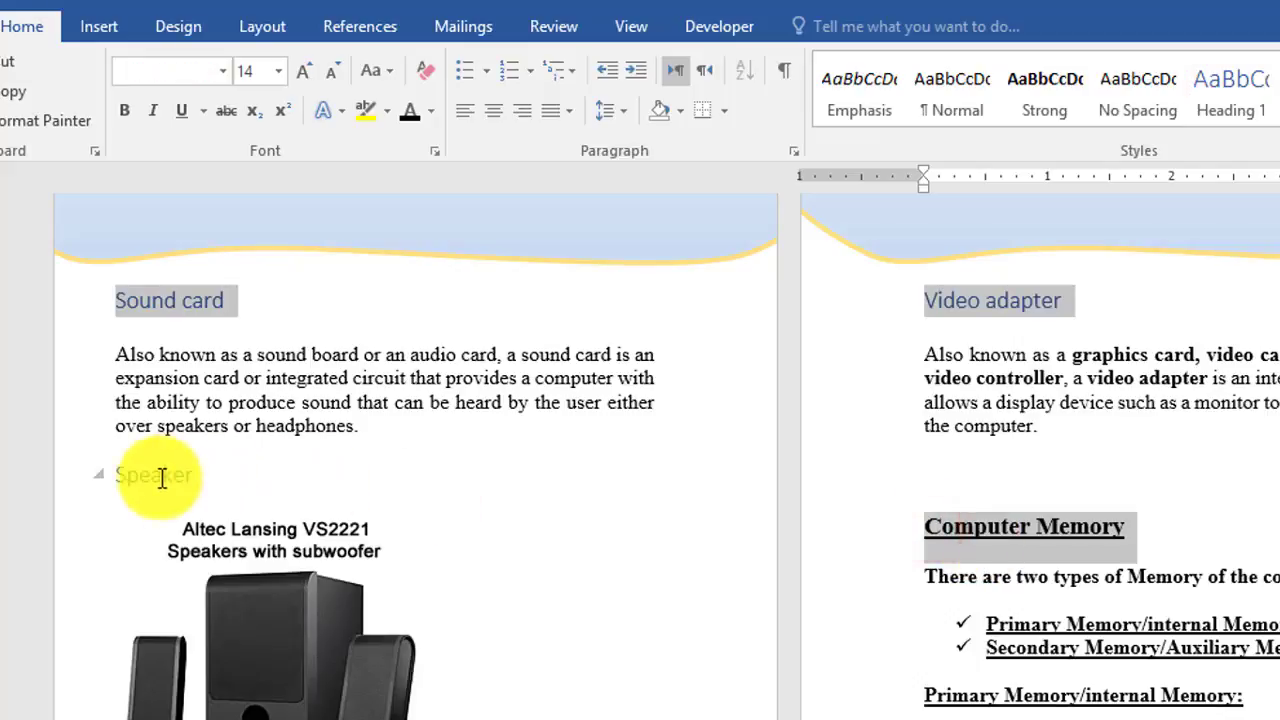
{"action": "left_click", "coordinate": [118, 478]}
- Add the ROM heading, the 'Again ROMs are three types' line and the RAM heading to the selection
{"action": "scroll", "coordinate": [850, 620], "scroll_direction": "down", "scroll_amount": 5}
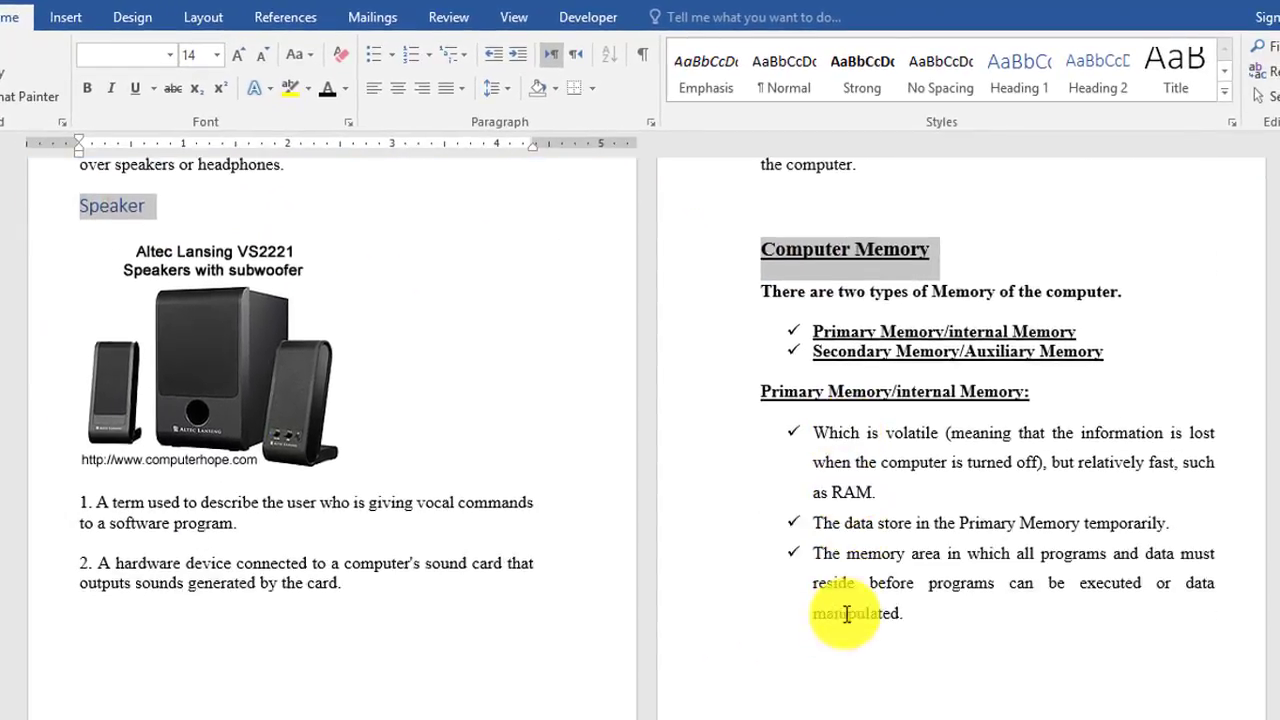
{"action": "scroll", "coordinate": [738, 555], "scroll_direction": "down", "scroll_amount": 8}
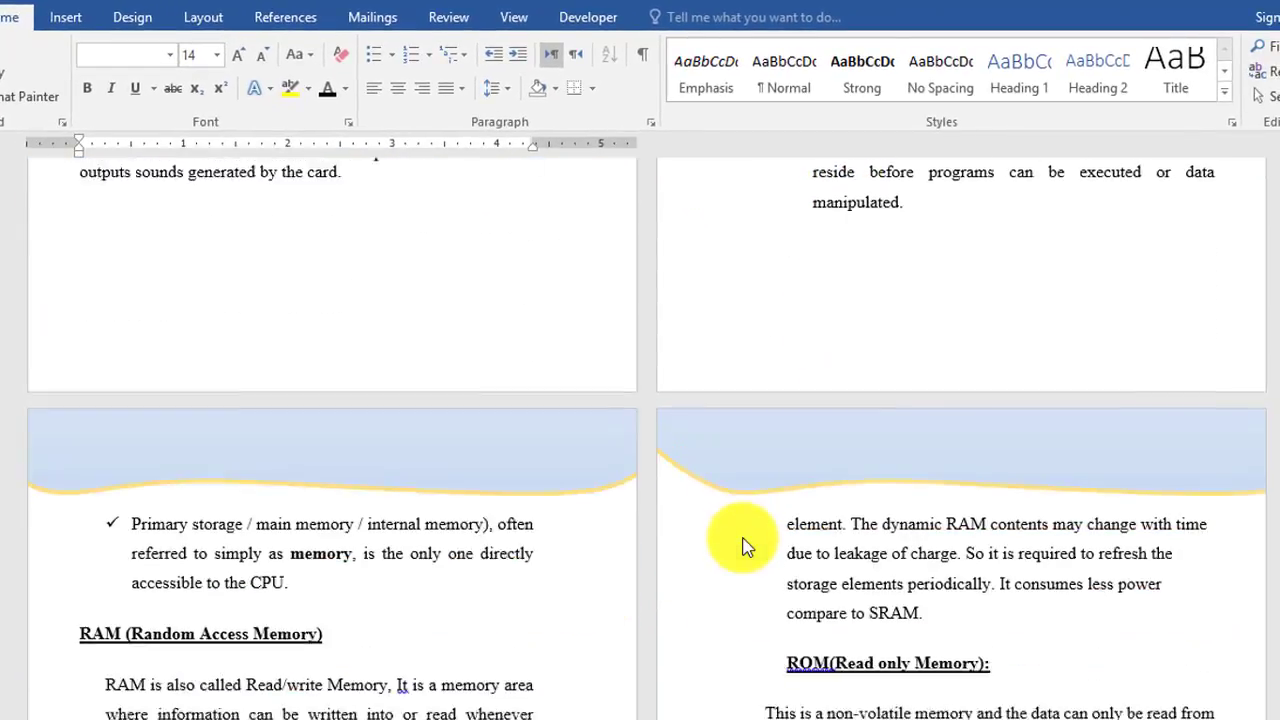
{"action": "scroll", "coordinate": [740, 543], "scroll_direction": "down", "scroll_amount": 4}
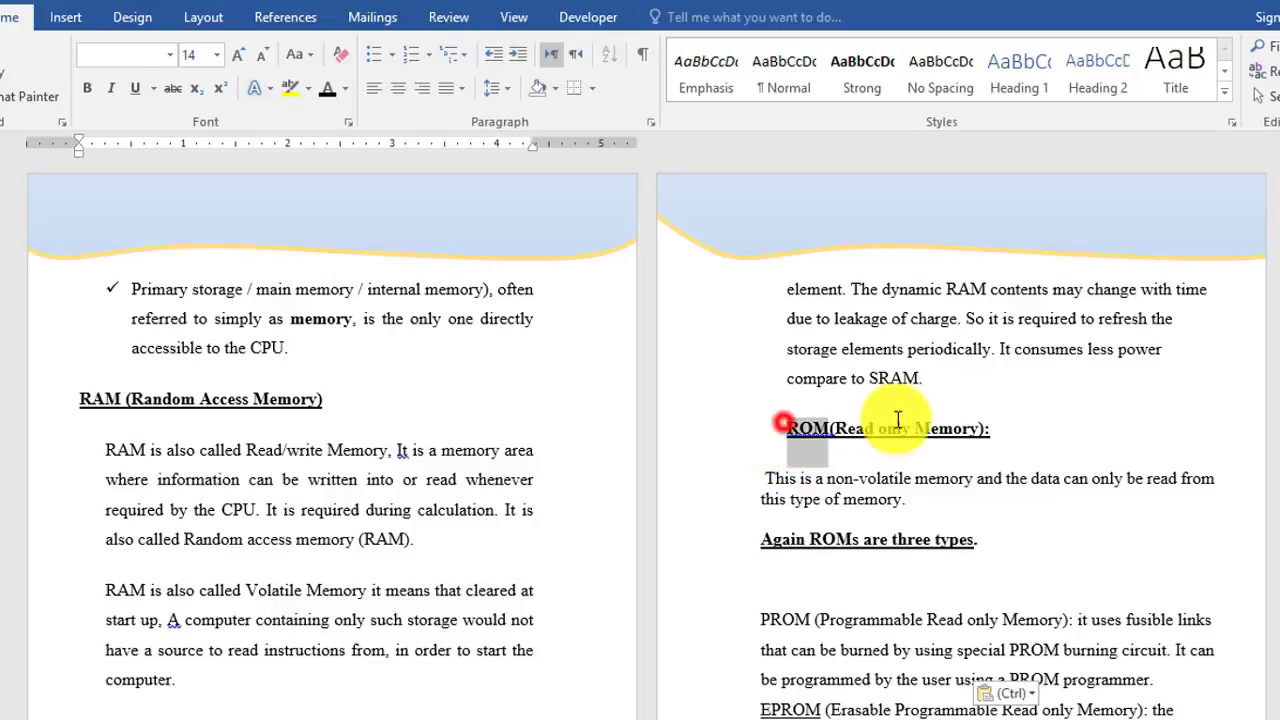
{"action": "left_click_drag", "start_coordinate": [786, 430], "coordinate": [990, 428]}
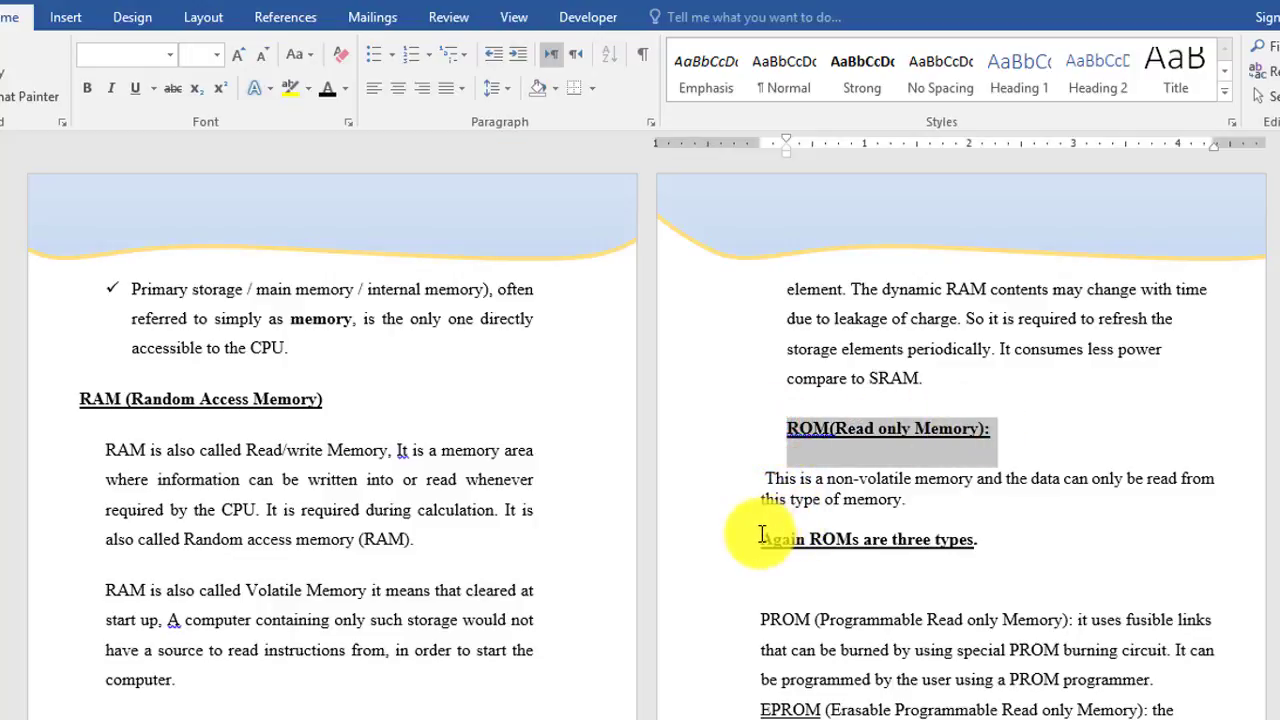
{"action": "left_click_drag", "start_coordinate": [762, 537], "coordinate": [976, 541]}
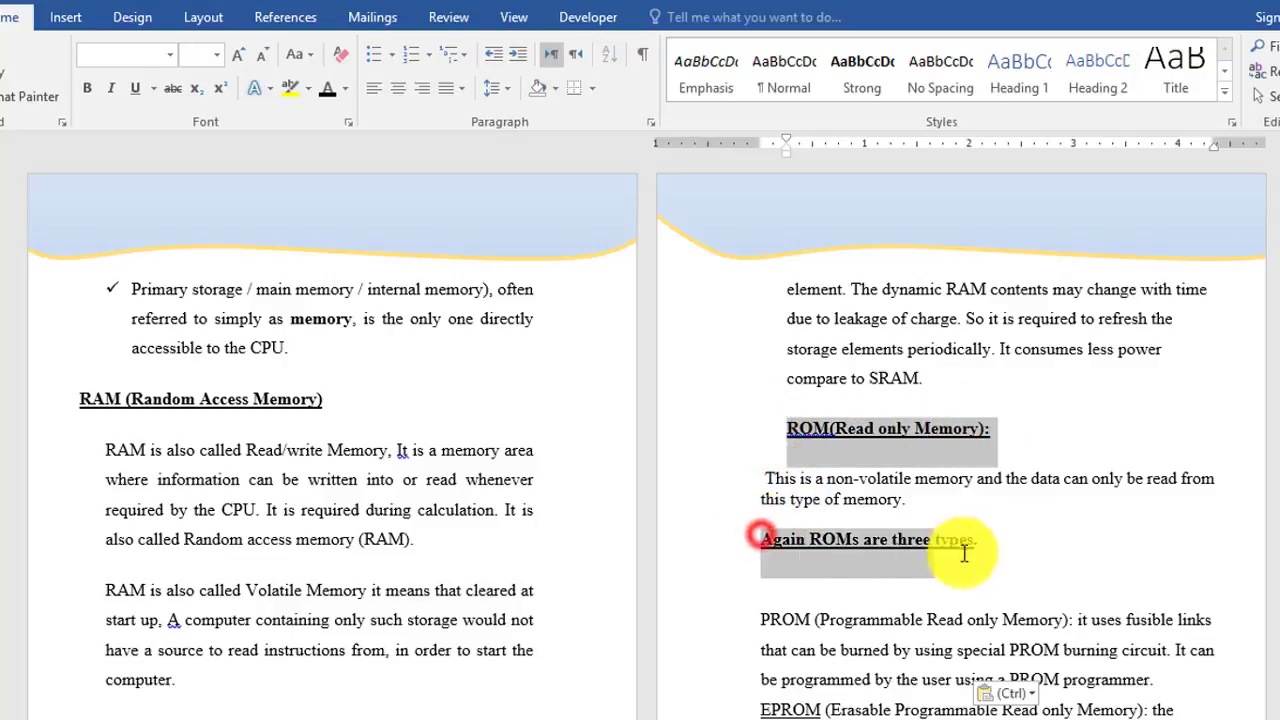
{"action": "left_click", "coordinate": [72, 400]}
{"action": "scroll", "coordinate": [400, 500], "scroll_direction": "down", "scroll_amount": 3}
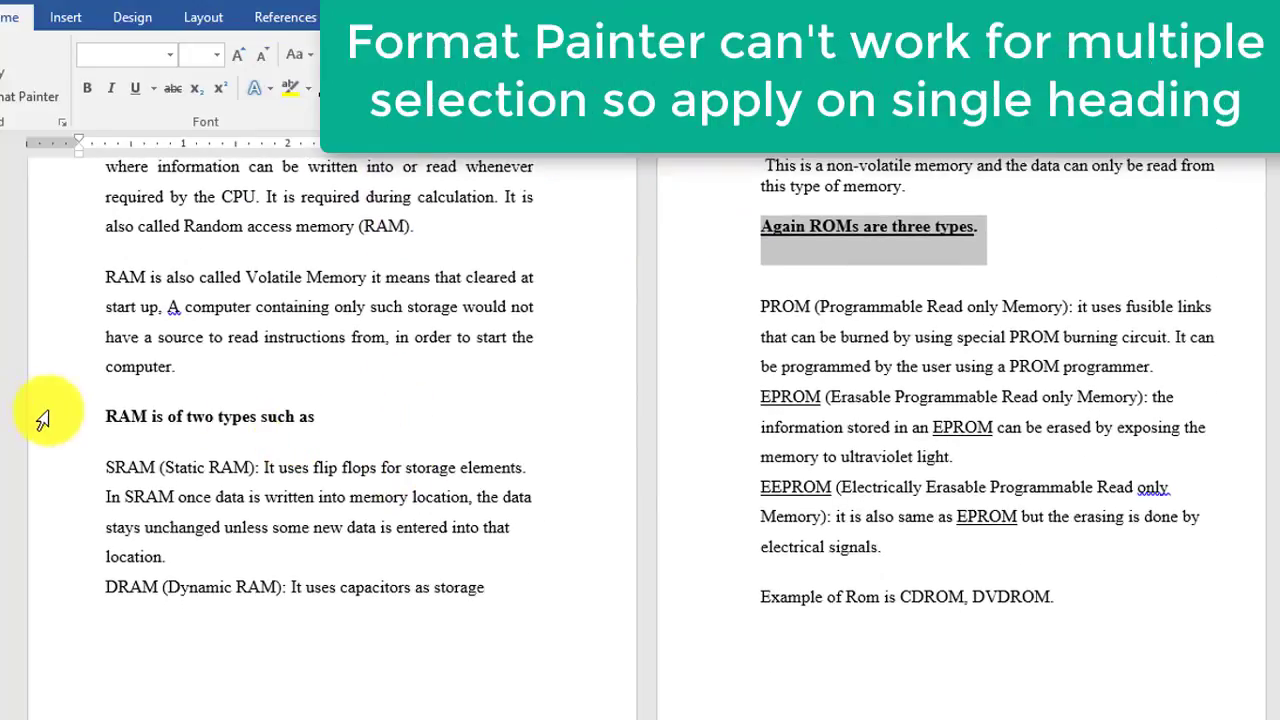
- Add the 'RAM is of two types' line and the Magnetic tape heading to the selection
{"action": "left_click_drag", "start_coordinate": [105, 417], "coordinate": [307, 412]}
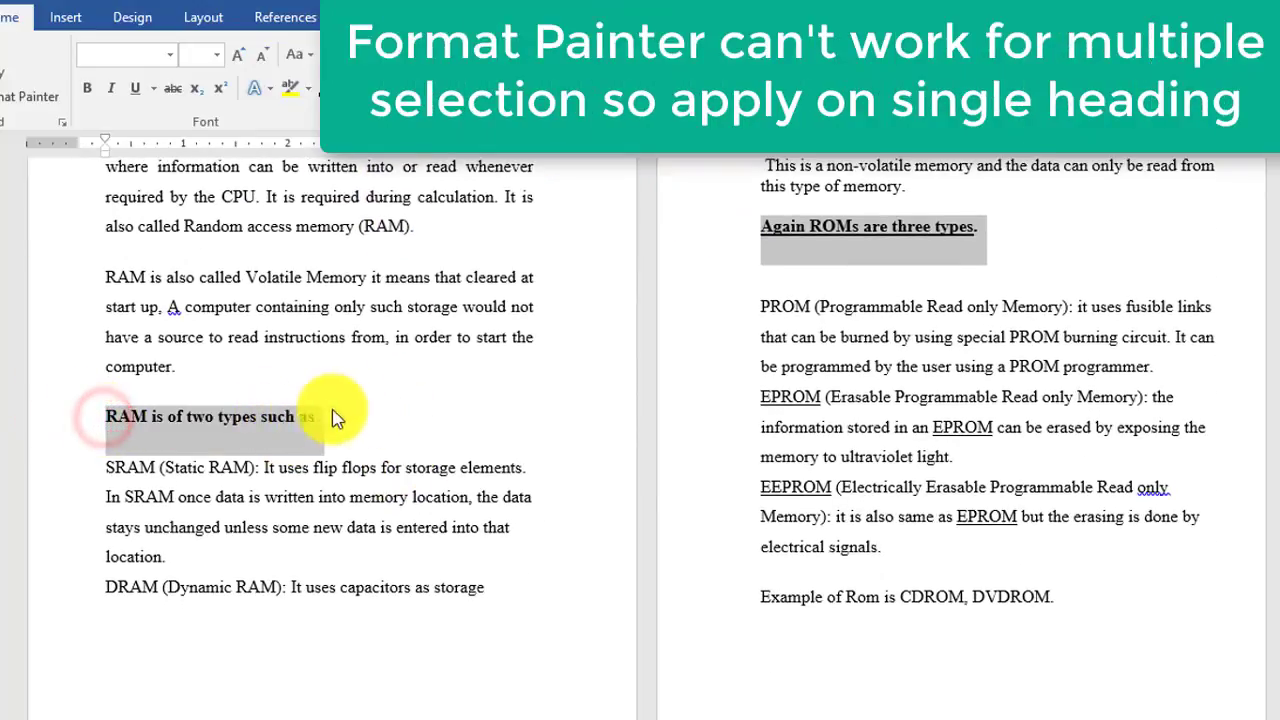
{"action": "scroll", "coordinate": [750, 505], "scroll_direction": "down", "scroll_amount": 5}
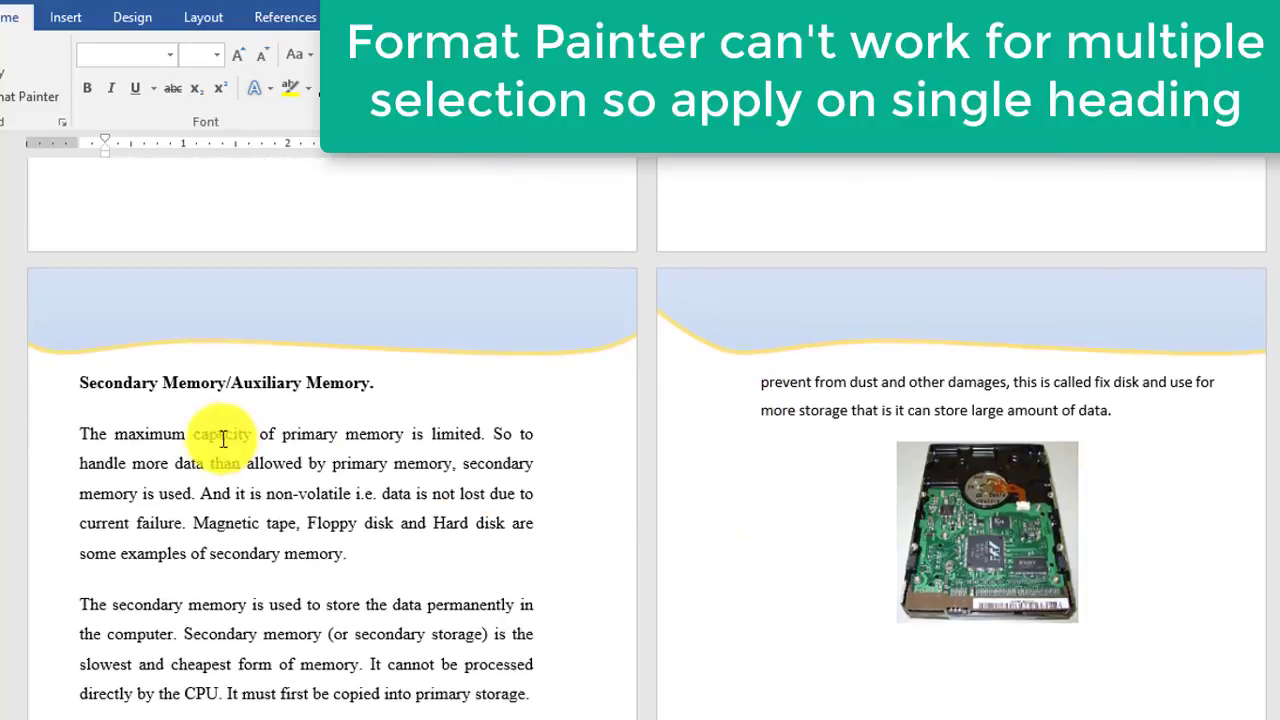
{"action": "left_click_drag", "start_coordinate": [87, 378], "coordinate": [357, 415]}
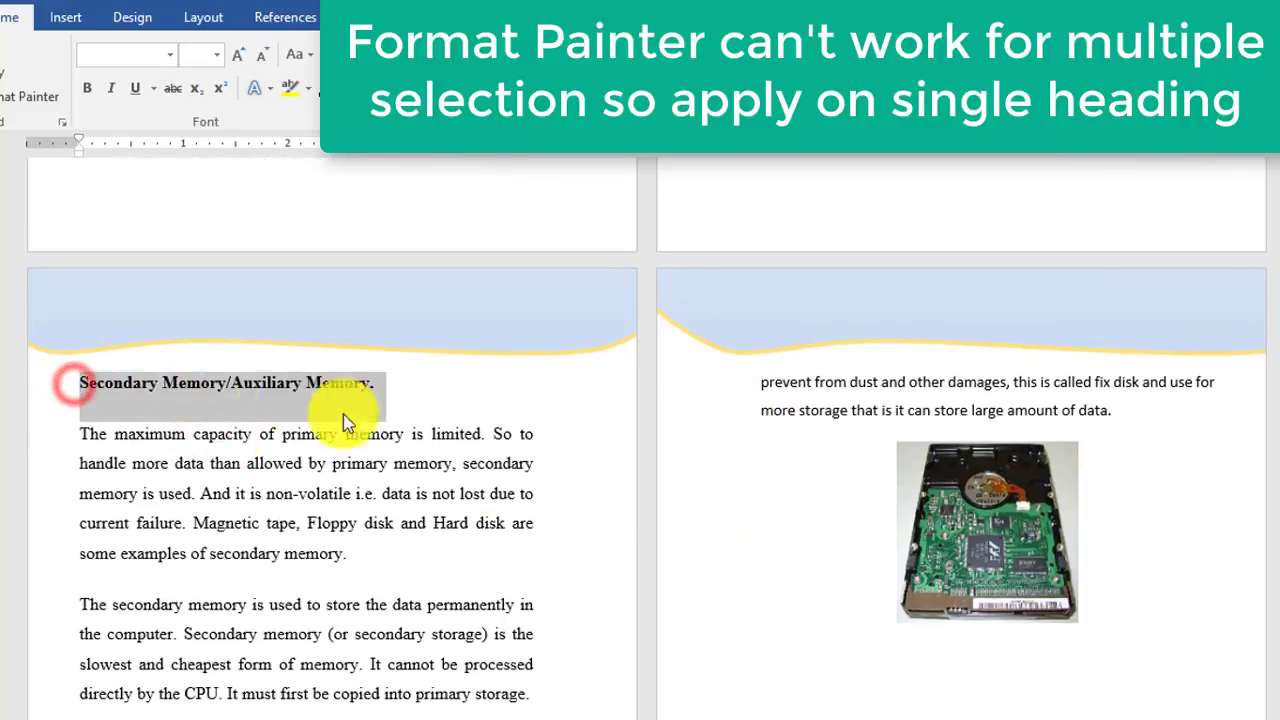
{"action": "scroll", "coordinate": [714, 471], "scroll_direction": "down", "scroll_amount": 3}
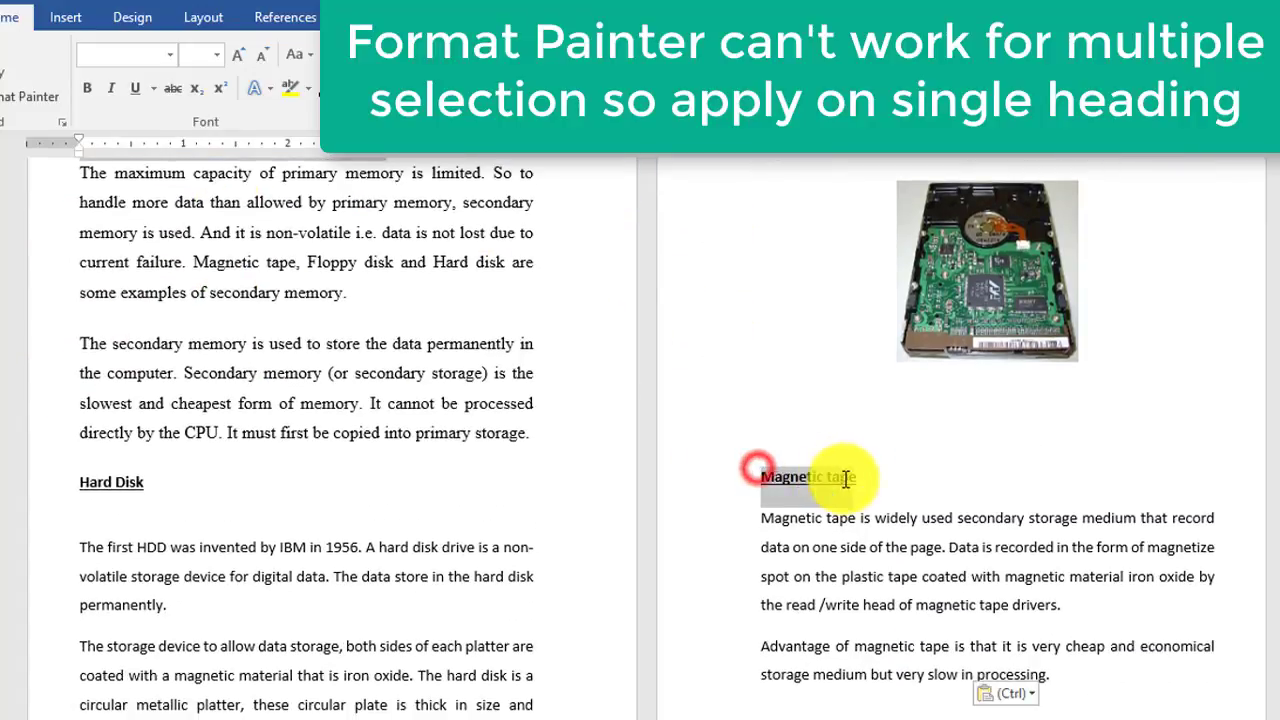
{"action": "left_click_drag", "start_coordinate": [845, 479], "coordinate": [858, 479]}
{"action": "left_click_drag", "start_coordinate": [97, 482], "coordinate": [143, 483]}
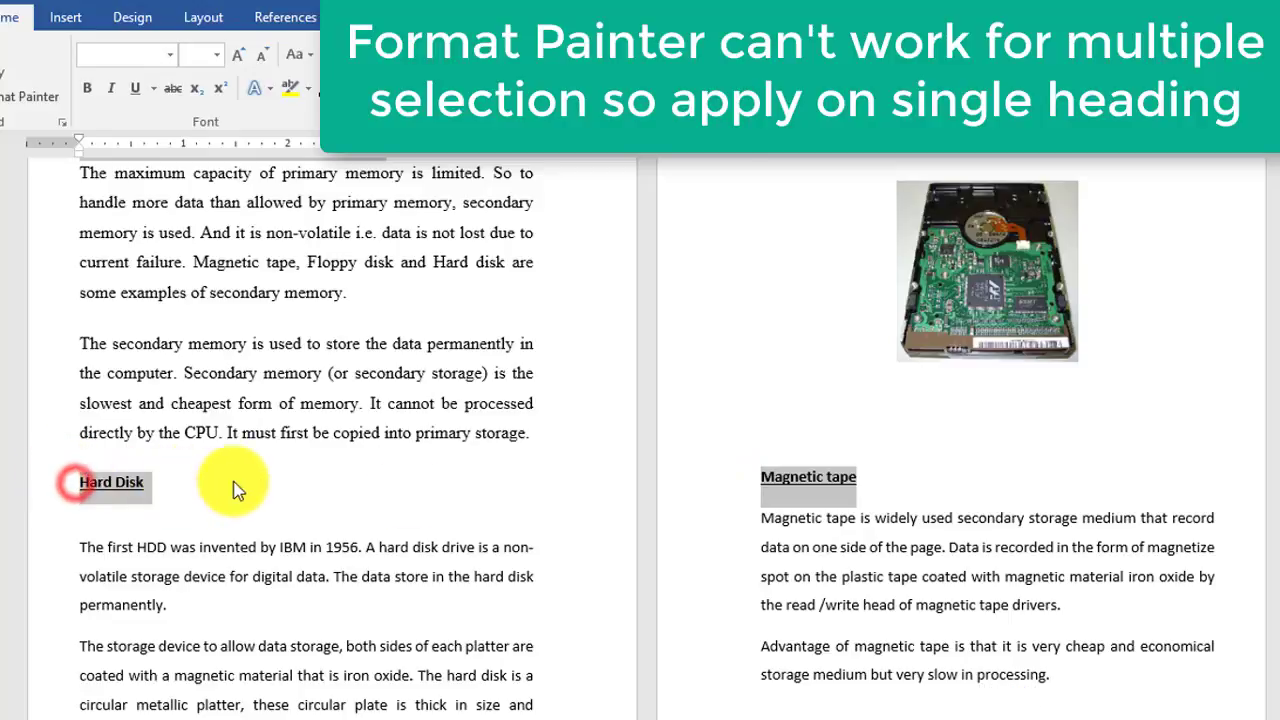
{"action": "scroll", "coordinate": [566, 489], "scroll_direction": "down", "scroll_amount": 6}
{"action": "scroll", "coordinate": [660, 497], "scroll_direction": "down", "scroll_amount": 2}
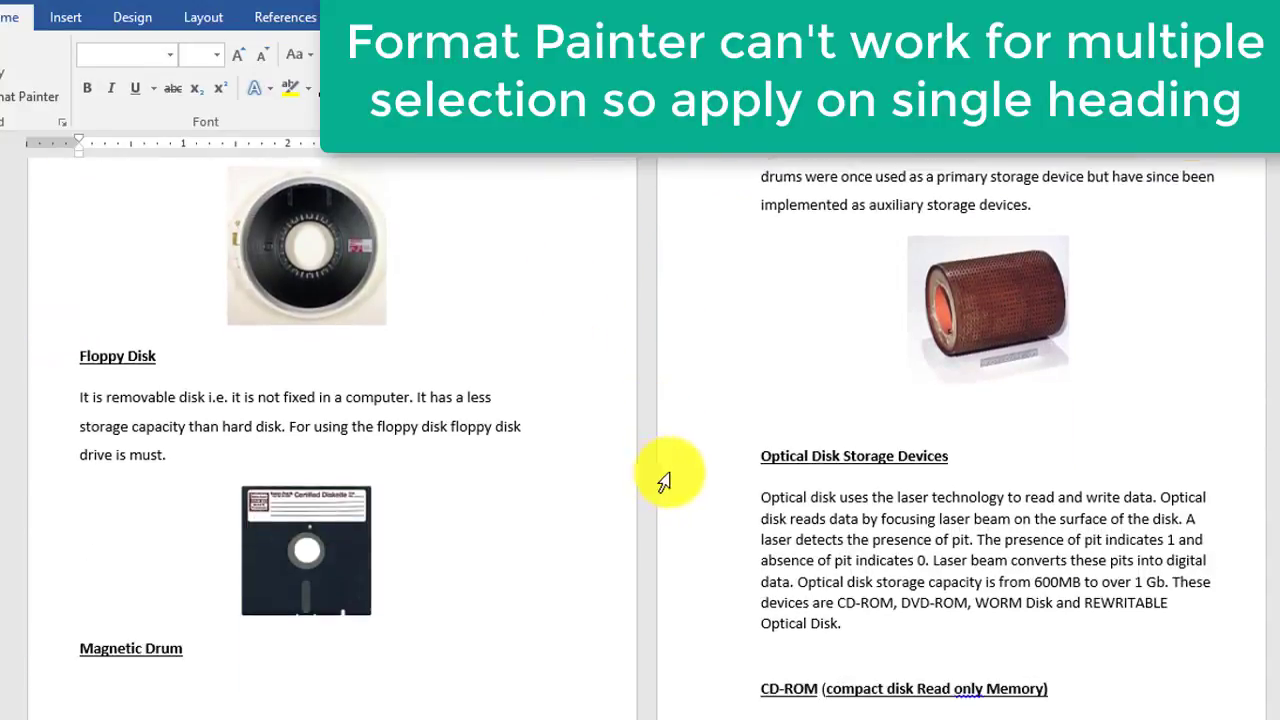
- Add the Optical Disk Storage Devices, Magnetic Drum, CD-ROM and DVD-ROM headings to the selection
{"action": "left_click_drag", "start_coordinate": [789, 441], "coordinate": [836, 437]}
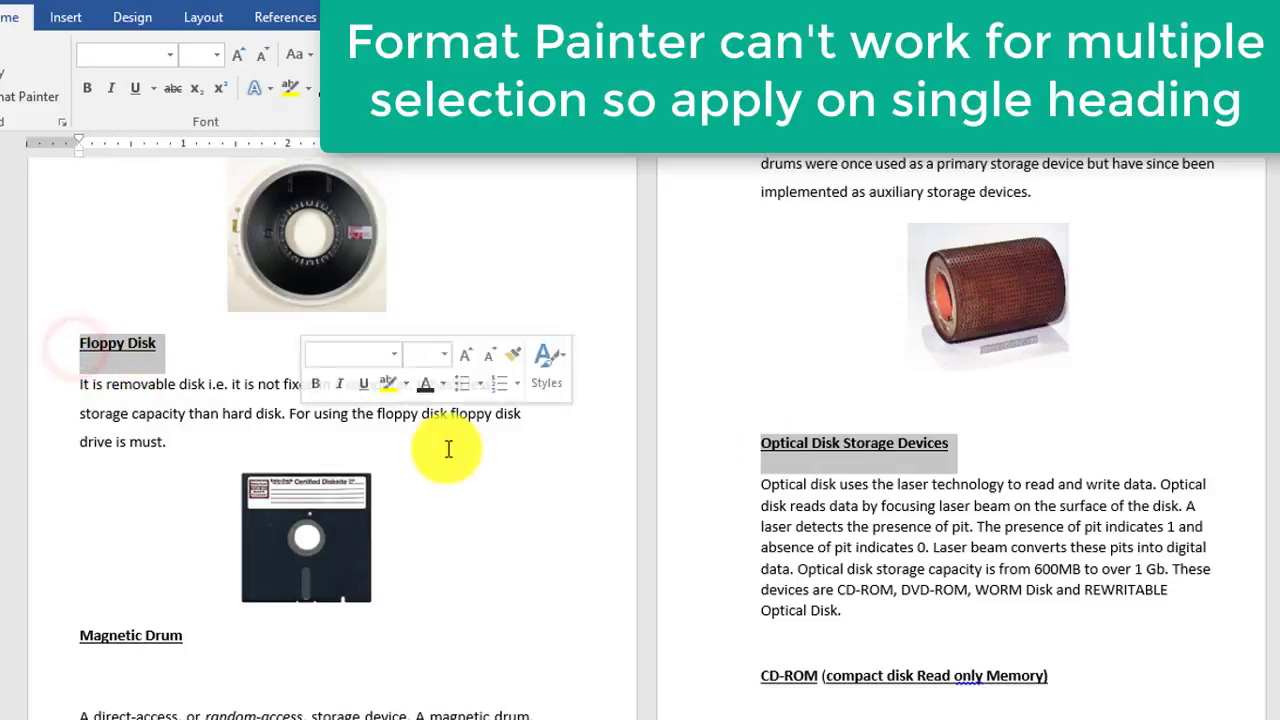
{"action": "scroll", "coordinate": [140, 415], "scroll_direction": "down", "scroll_amount": 3}
{"action": "left_click_drag", "start_coordinate": [80, 383], "coordinate": [185, 380]}
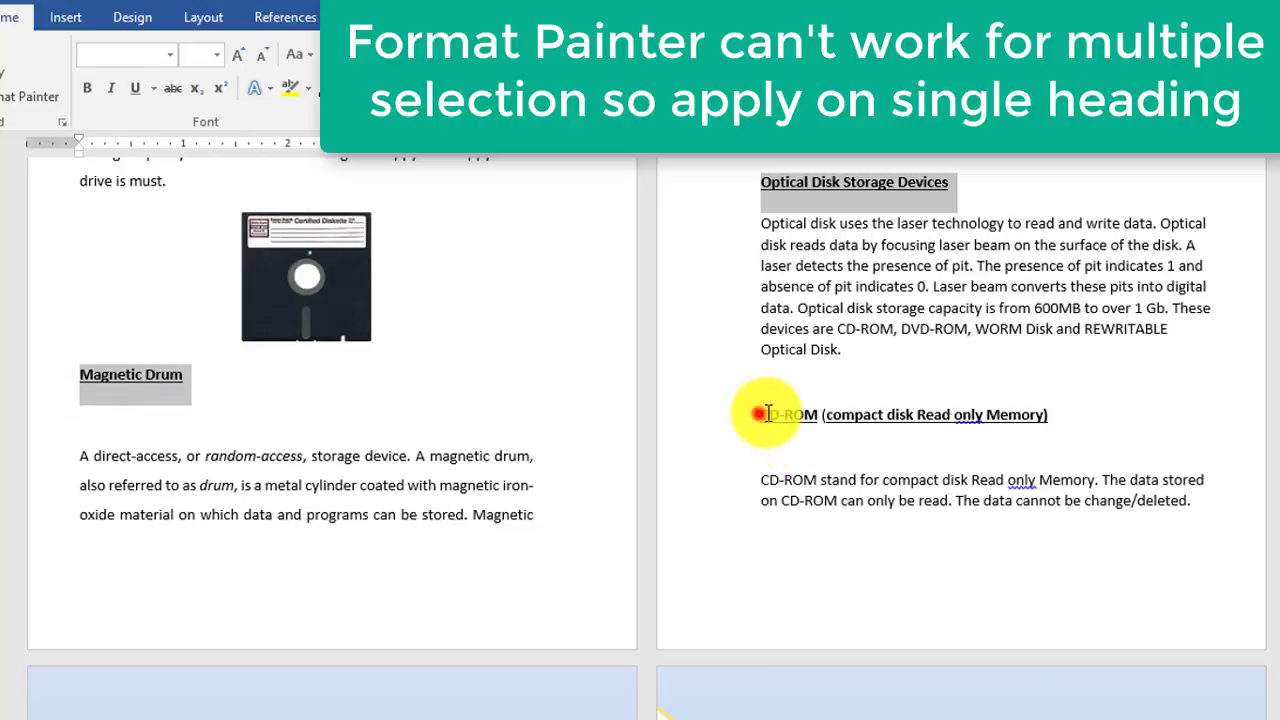
{"action": "left_click_drag", "start_coordinate": [762, 414], "coordinate": [1033, 414]}
{"action": "scroll", "coordinate": [676, 443], "scroll_direction": "down", "scroll_amount": 2}
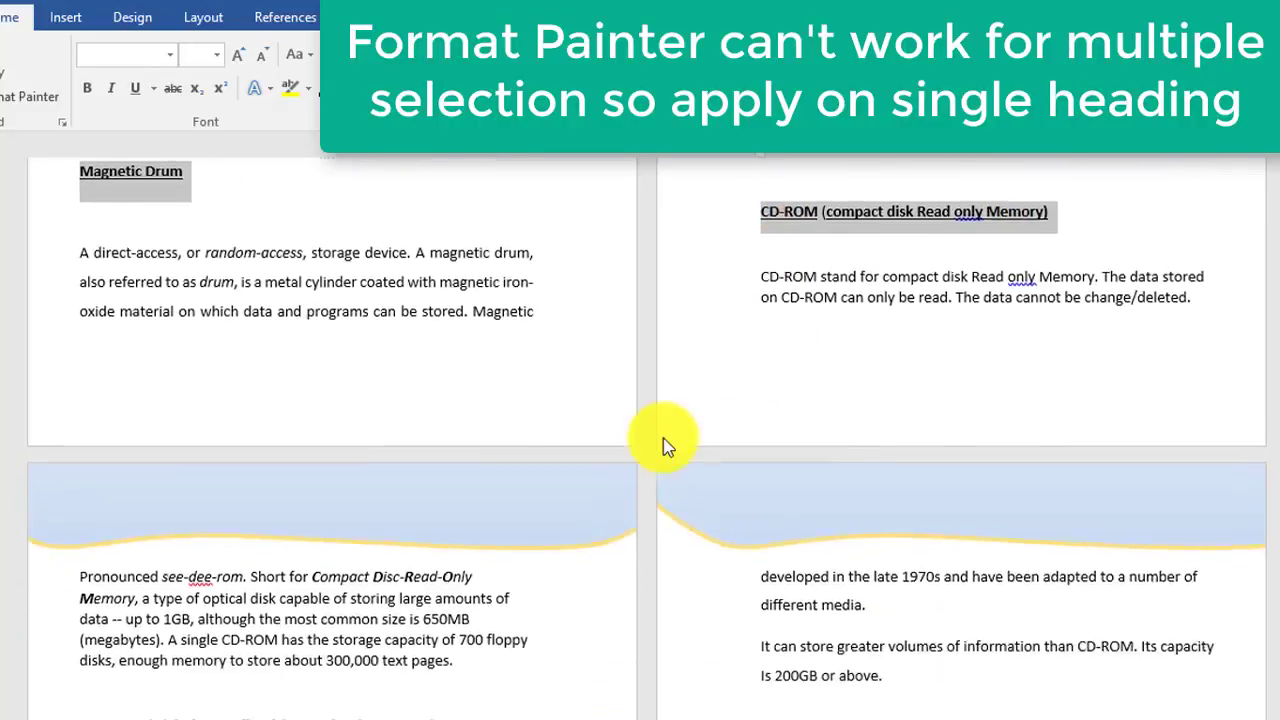
{"action": "scroll", "coordinate": [384, 489], "scroll_direction": "down", "scroll_amount": 3}
{"action": "left_click_drag", "start_coordinate": [82, 511], "coordinate": [435, 505]}
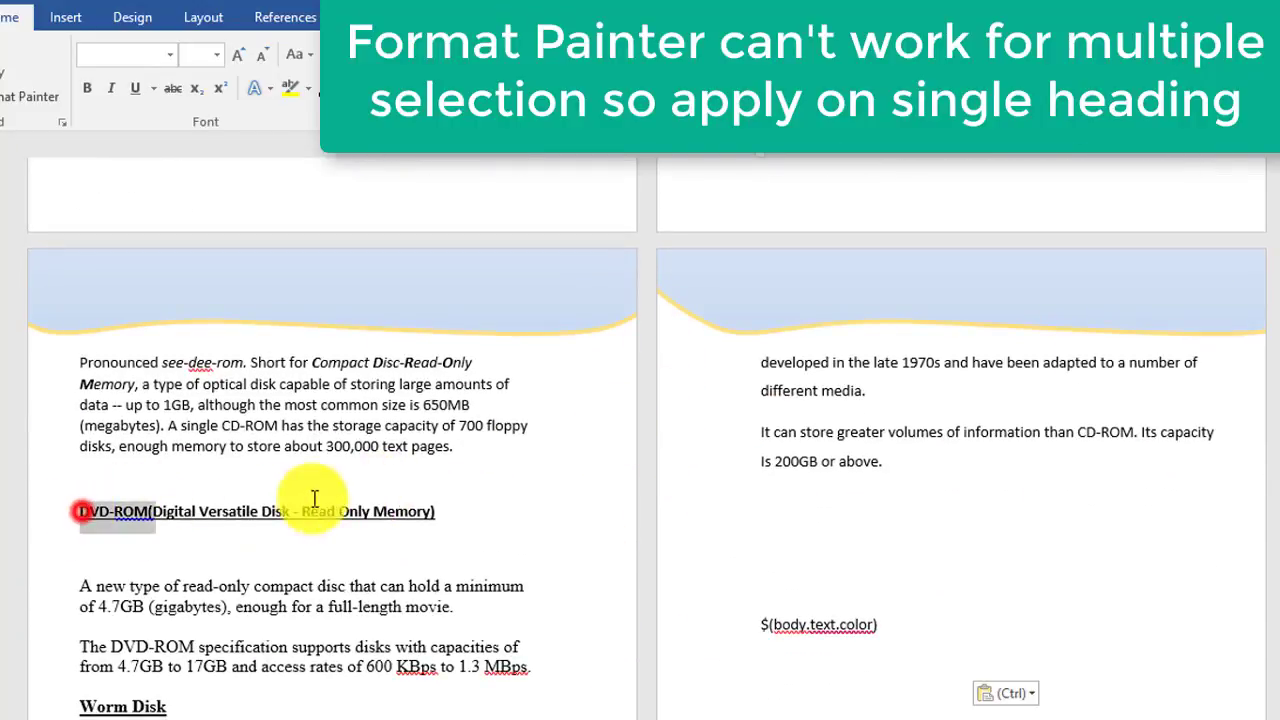
{"action": "scroll", "coordinate": [905, 593], "scroll_direction": "down", "scroll_amount": 2}
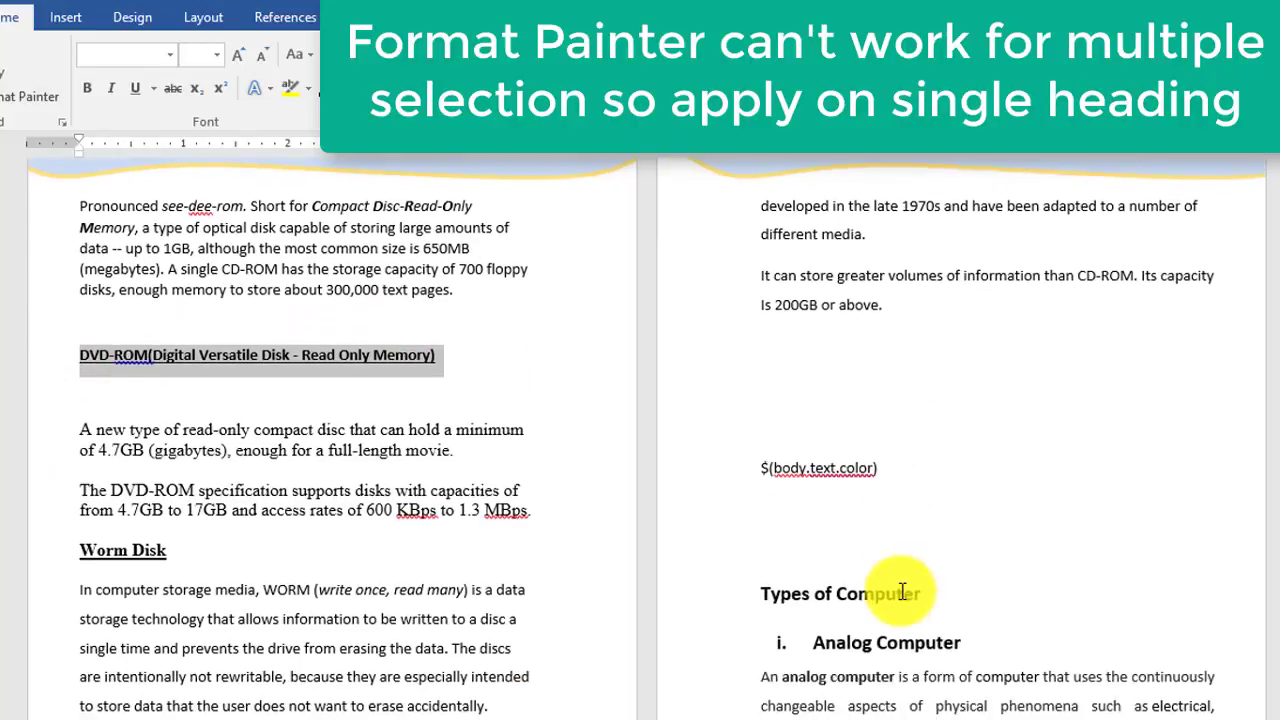
- Paint the copied heading formatting onto Types of Computer, Analog Computer and Worm Disk
{"action": "left_click_drag", "start_coordinate": [813, 594], "coordinate": [848, 630]}
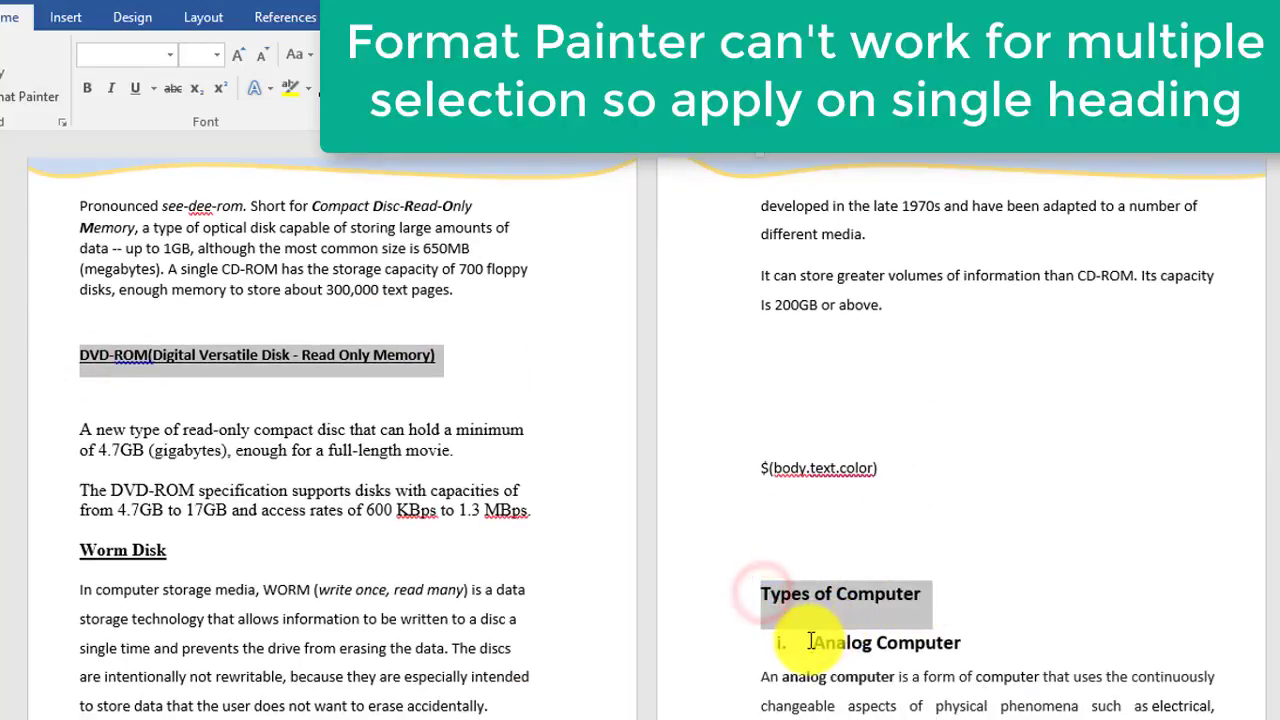
{"action": "left_click", "coordinate": [811, 641]}
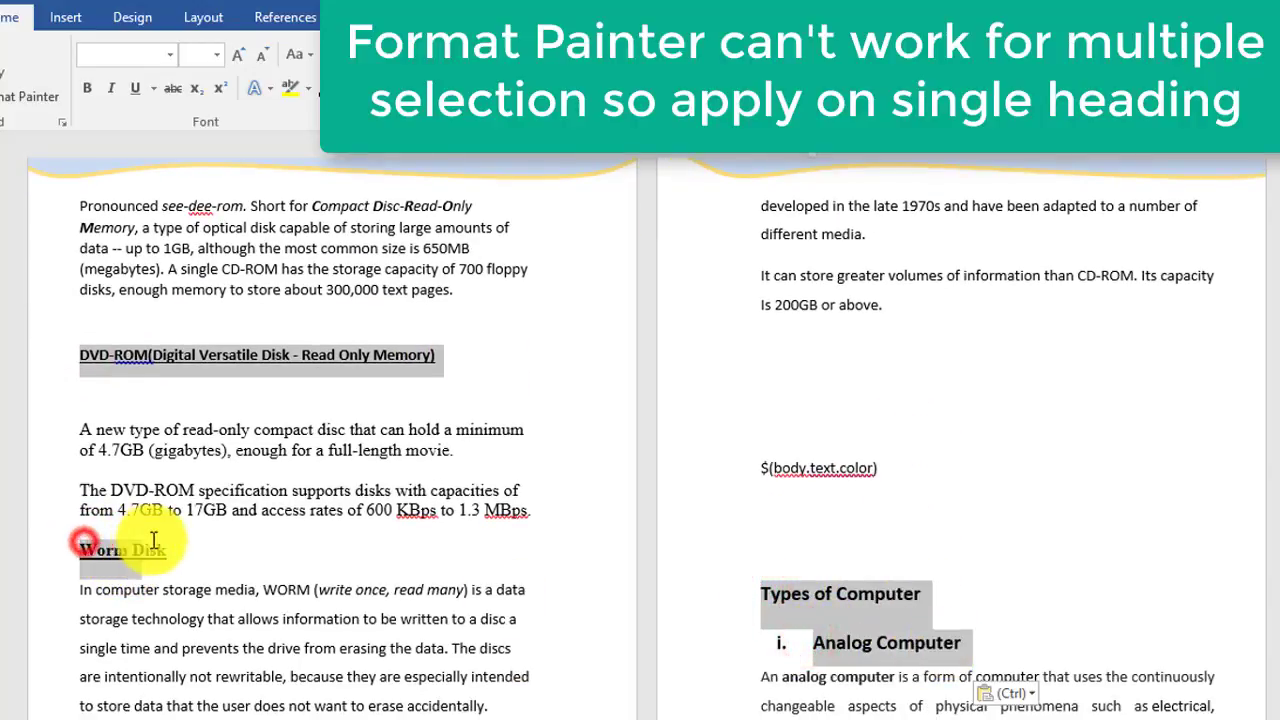
{"action": "left_click_drag", "start_coordinate": [154, 540], "coordinate": [165, 548]}
{"action": "scroll", "coordinate": [514, 537], "scroll_direction": "down", "scroll_amount": 3}
{"action": "scroll", "coordinate": [514, 537], "scroll_direction": "down", "scroll_amount": 3}
{"action": "scroll", "coordinate": [522, 540], "scroll_direction": "down", "scroll_amount": 3}
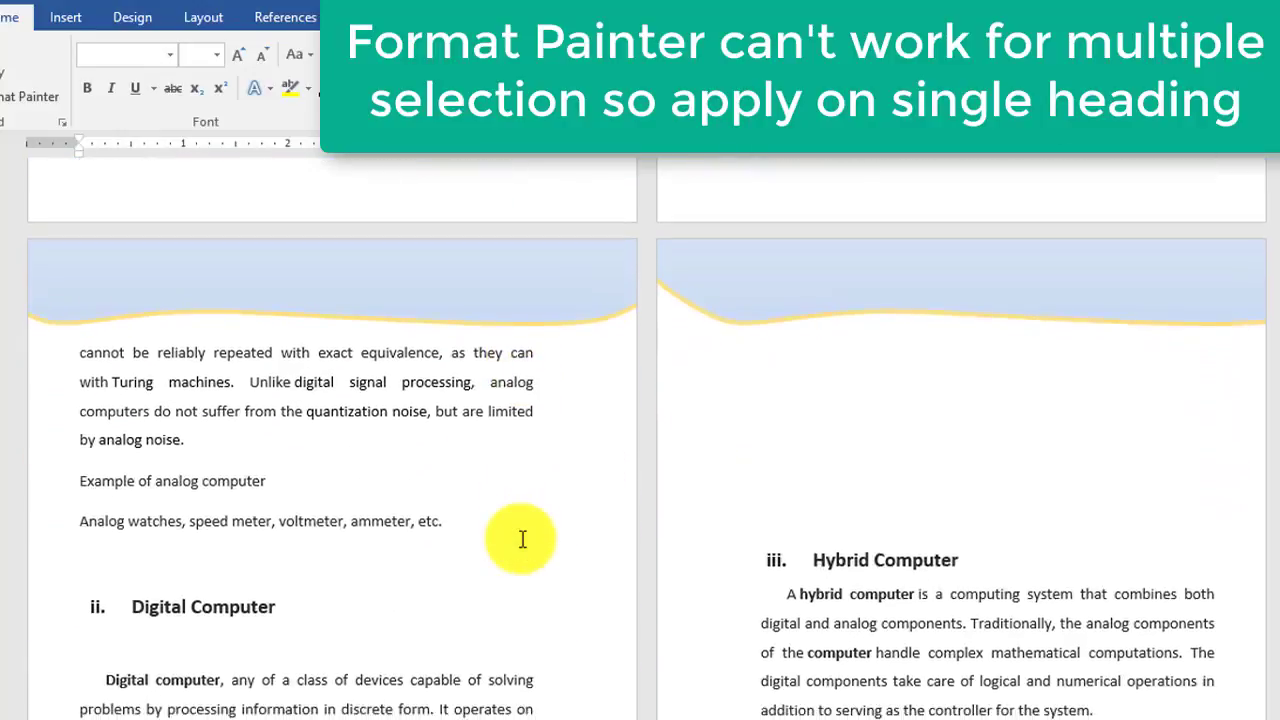
{"action": "scroll", "coordinate": [522, 540], "scroll_direction": "down", "scroll_amount": 3}
- Paint the heading formatting onto Hybrid Computer, Digital Computer and Classification of Computer w.r.t size
{"action": "left_click_drag", "start_coordinate": [765, 401], "coordinate": [930, 410]}
{"action": "left_click_drag", "start_coordinate": [126, 454], "coordinate": [330, 474]}
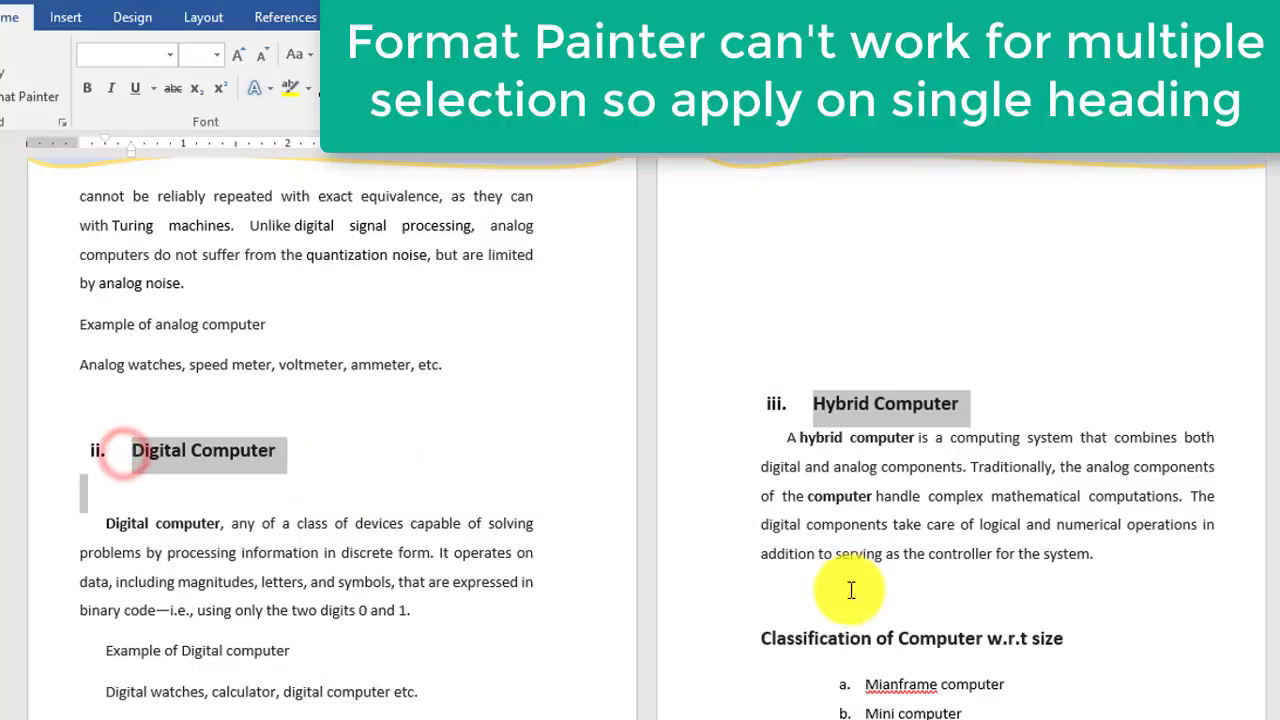
{"action": "scroll", "coordinate": [847, 589], "scroll_direction": "down", "scroll_amount": 4}
{"action": "left_click_drag", "start_coordinate": [790, 433], "coordinate": [994, 440]}
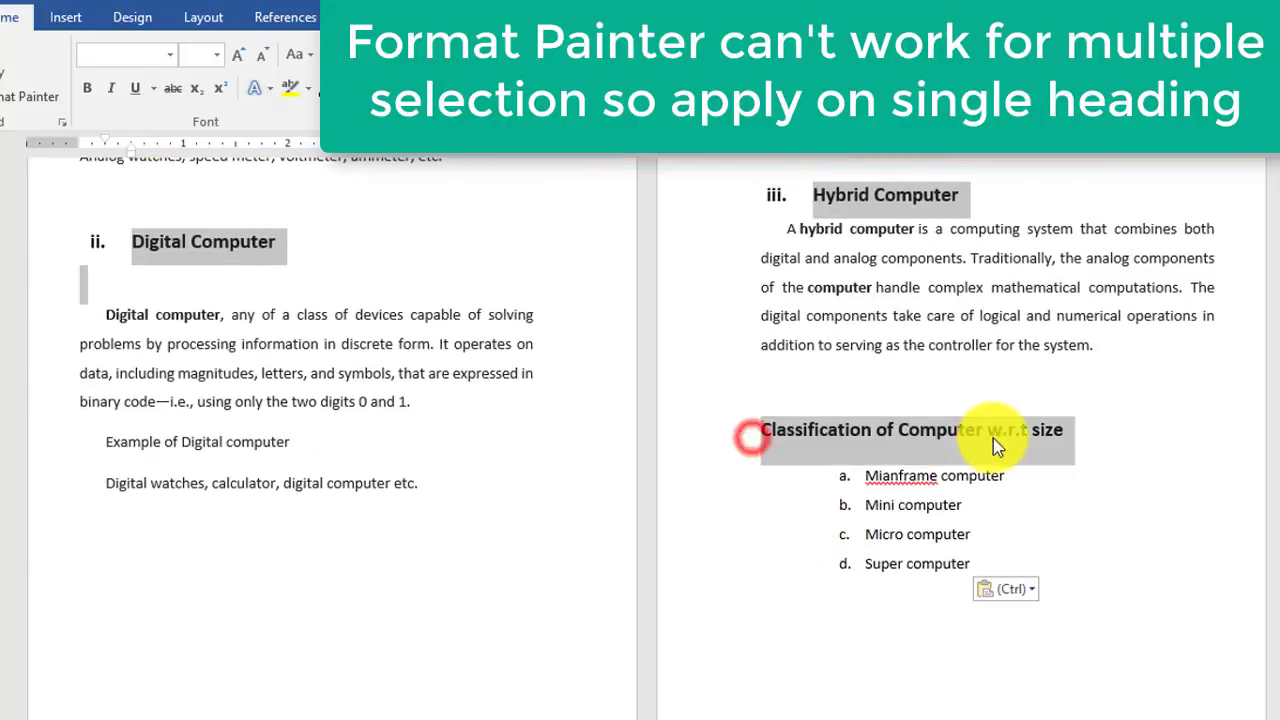
{"action": "scroll", "coordinate": [560, 531], "scroll_direction": "down", "scroll_amount": 10}
{"action": "scroll", "coordinate": [561, 518], "scroll_direction": "up", "scroll_amount": 2}
{"action": "scroll", "coordinate": [561, 518], "scroll_direction": "up", "scroll_amount": 7}
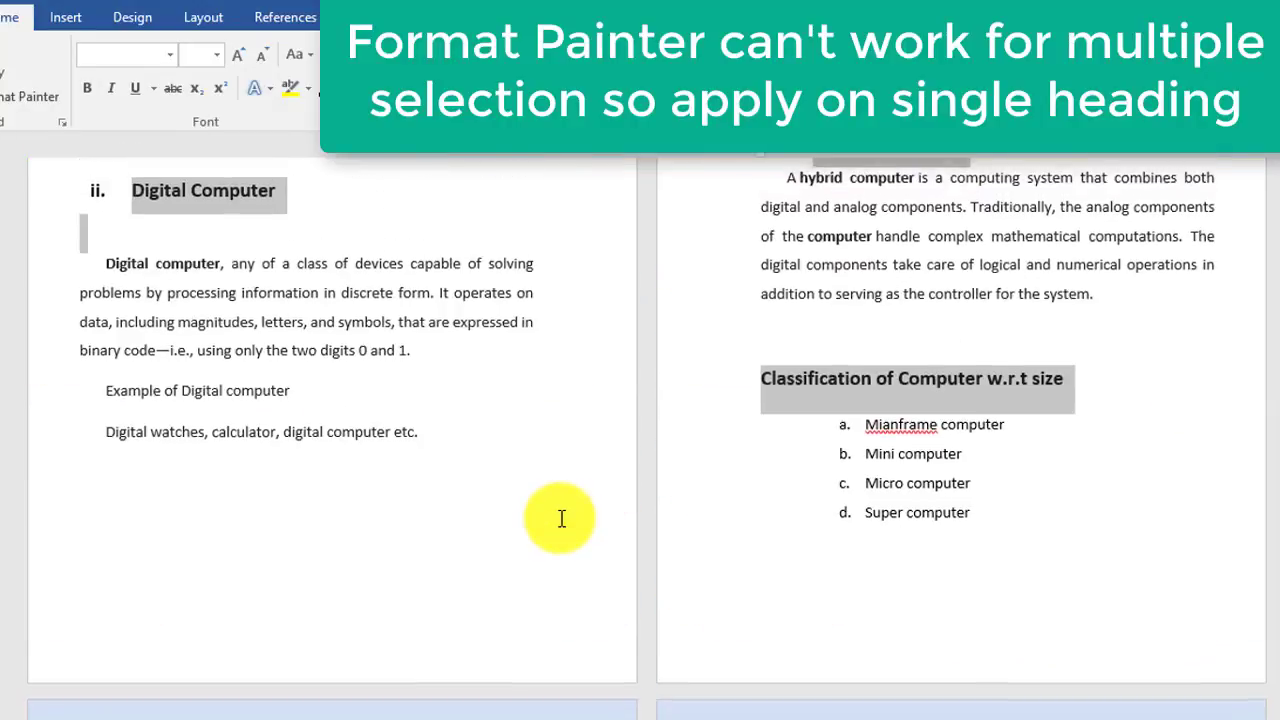
{"action": "scroll", "coordinate": [561, 518], "scroll_direction": "up", "scroll_amount": 5}
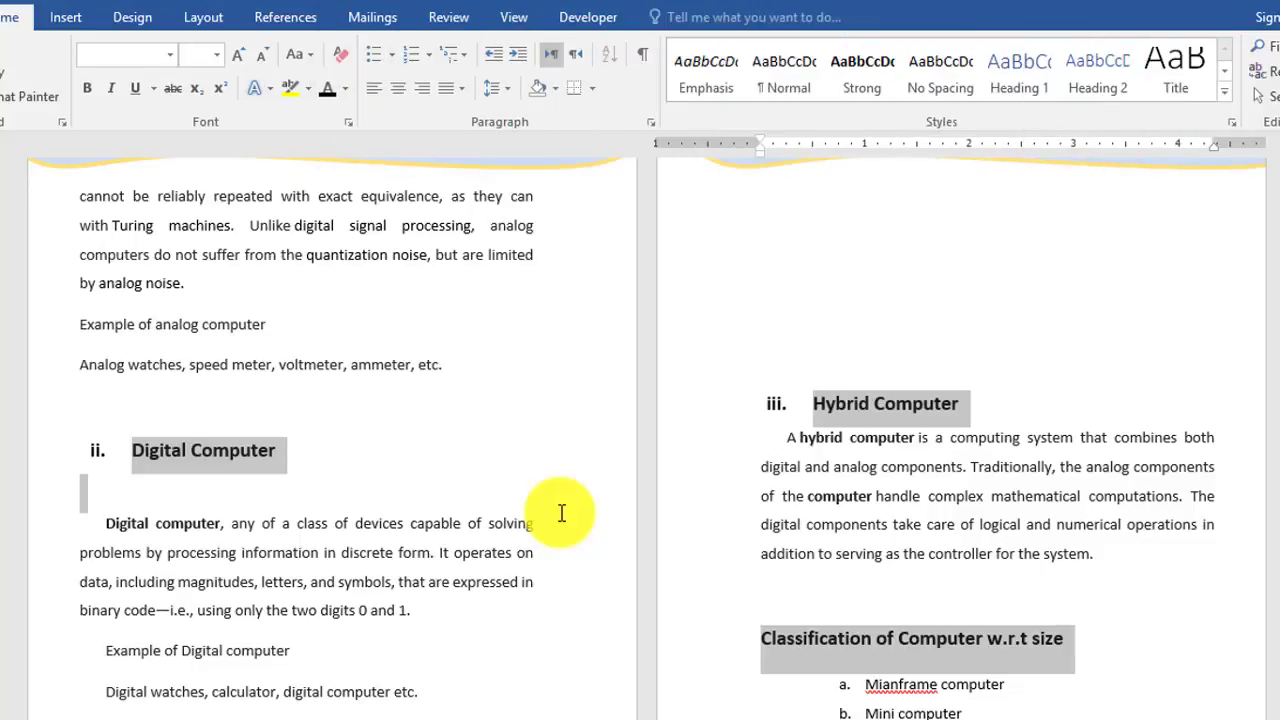
- Delete the stray $(body.text.color) text and the empty lines between the 200GB capacity note and Types of Computer
{"action": "scroll", "coordinate": [560, 520], "scroll_direction": "up", "scroll_amount": 2}
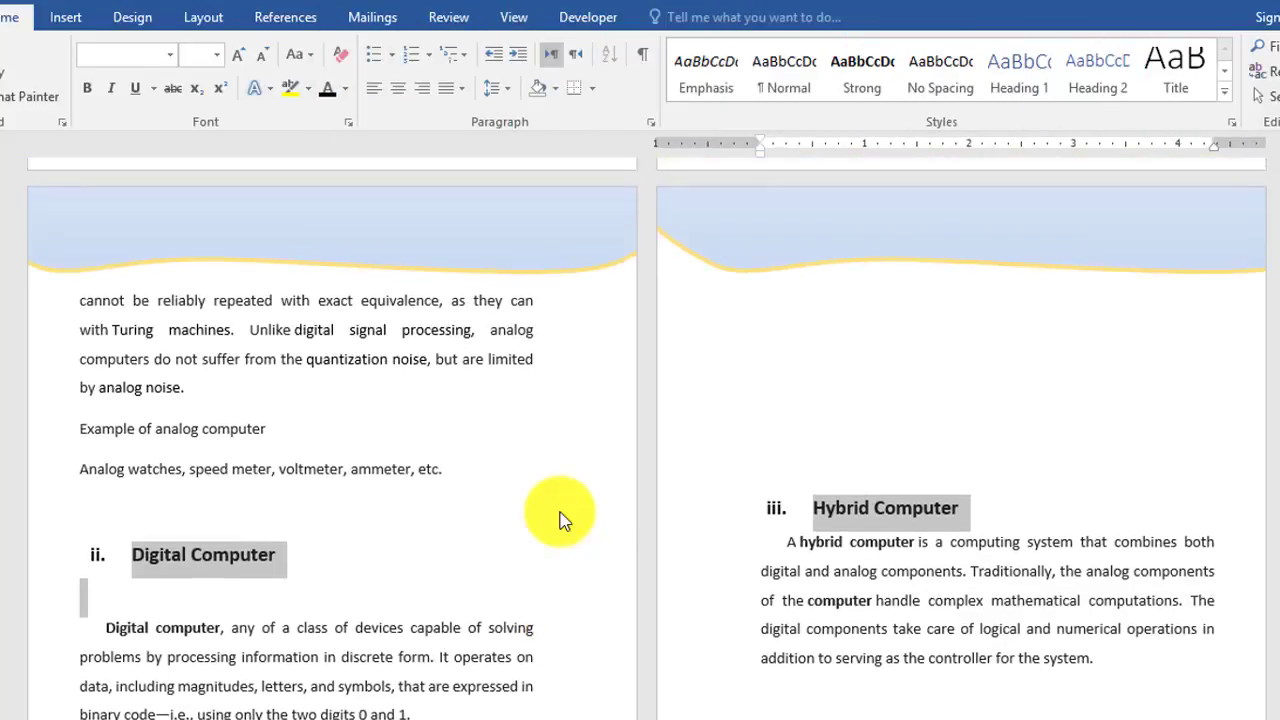
{"action": "scroll", "coordinate": [561, 512], "scroll_direction": "up", "scroll_amount": 3}
{"action": "scroll", "coordinate": [561, 512], "scroll_direction": "up", "scroll_amount": 3}
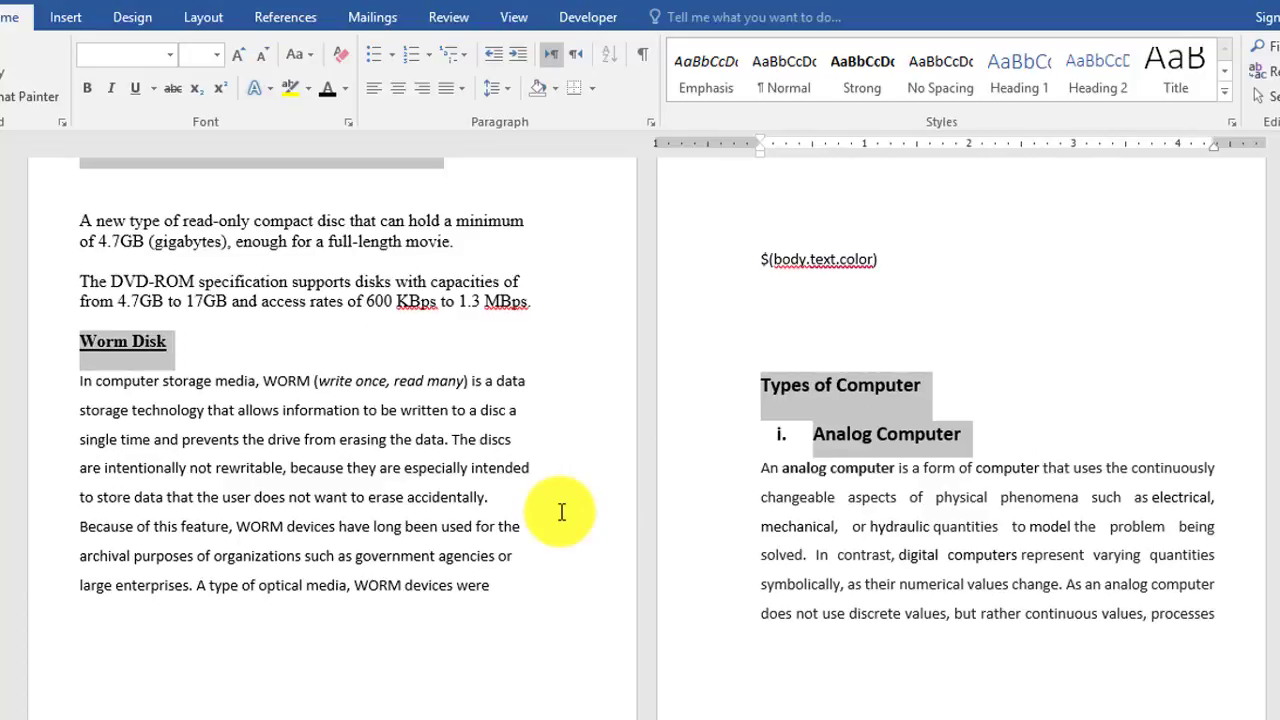
{"action": "scroll", "coordinate": [561, 512], "scroll_direction": "up", "scroll_amount": 2}
{"action": "scroll", "coordinate": [560, 520], "scroll_direction": "up", "scroll_amount": 1}
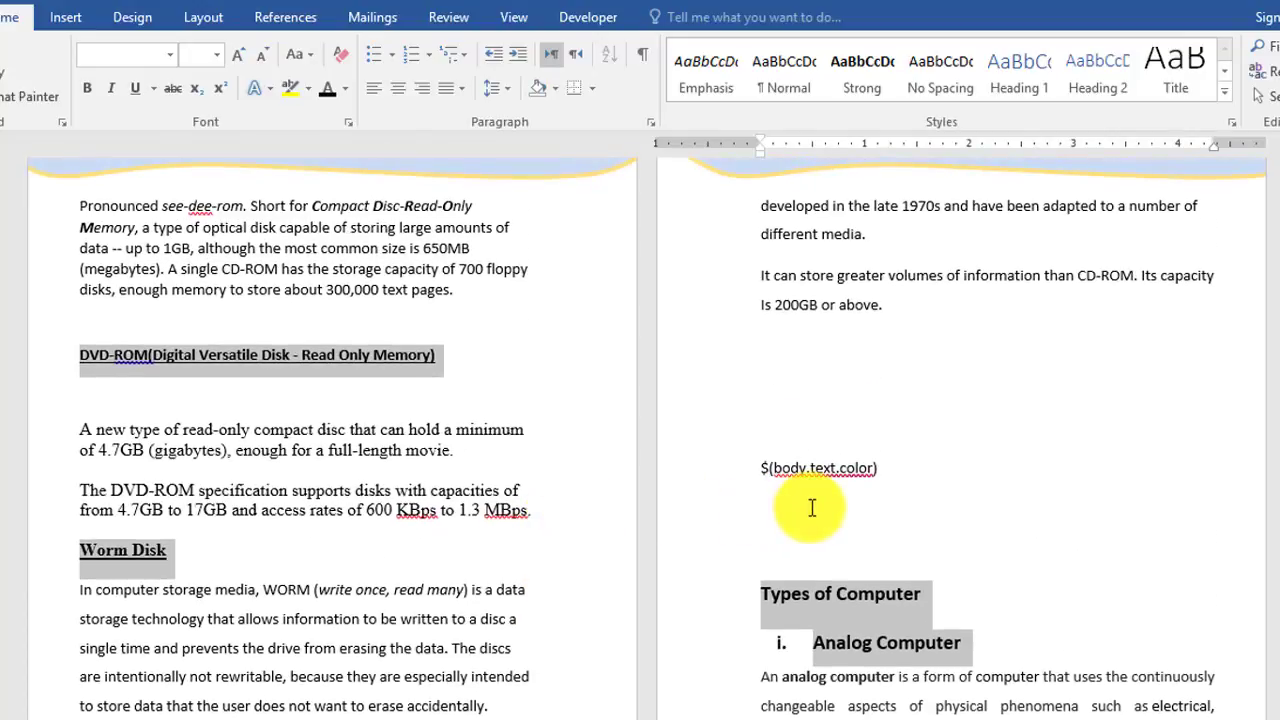
{"action": "scroll", "coordinate": [810, 500], "scroll_direction": "up", "scroll_amount": 1}
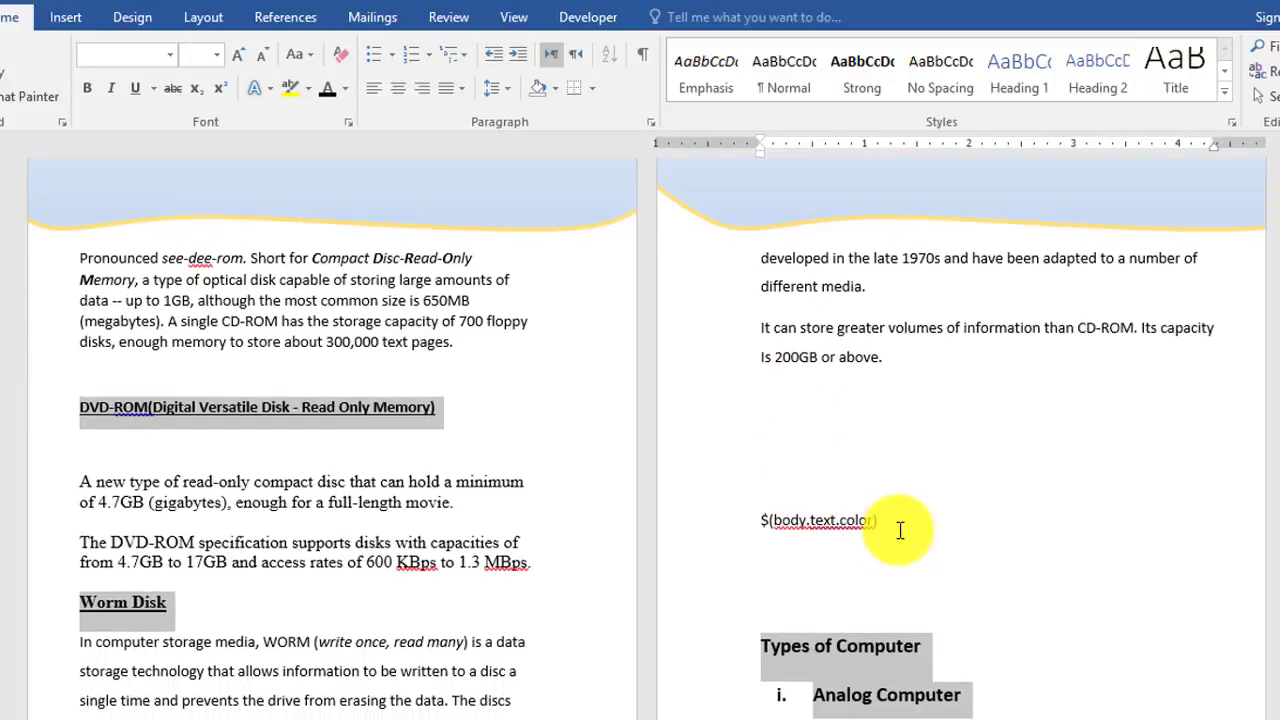
{"action": "left_click_drag", "start_coordinate": [897, 530], "coordinate": [726, 520]}
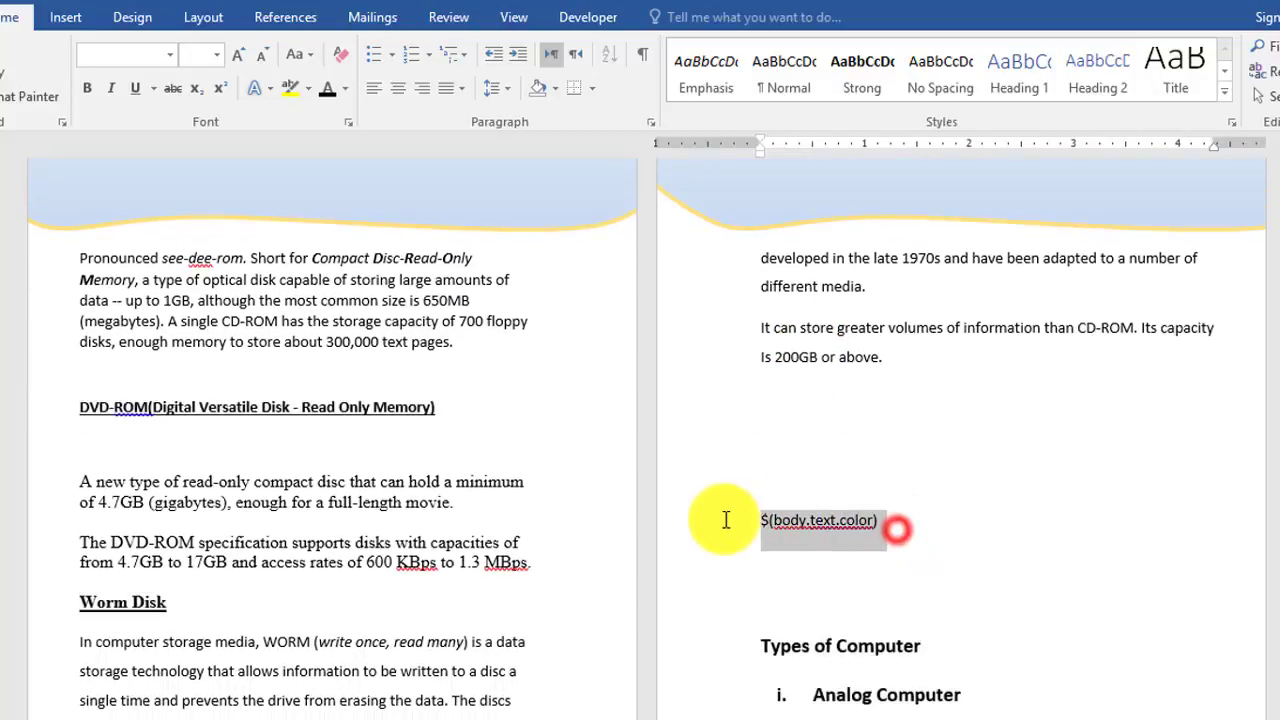
{"action": "key", "text": "Delete"}
{"action": "key", "text": "BackSpace"}
{"action": "key", "text": "BackSpace"}
{"action": "key", "text": "BackSpace"}
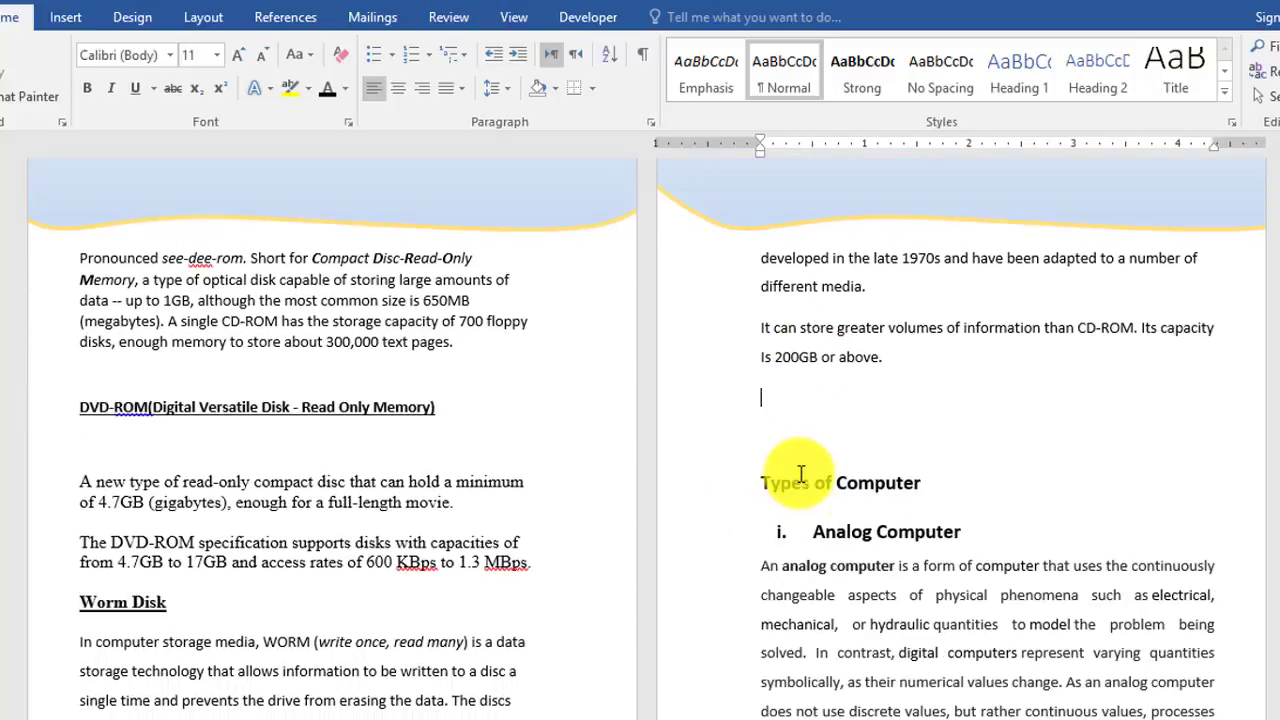
{"action": "key", "text": "BackSpace"}
{"action": "left_click", "coordinate": [767, 411]}
{"action": "key", "text": "BackSpace"}
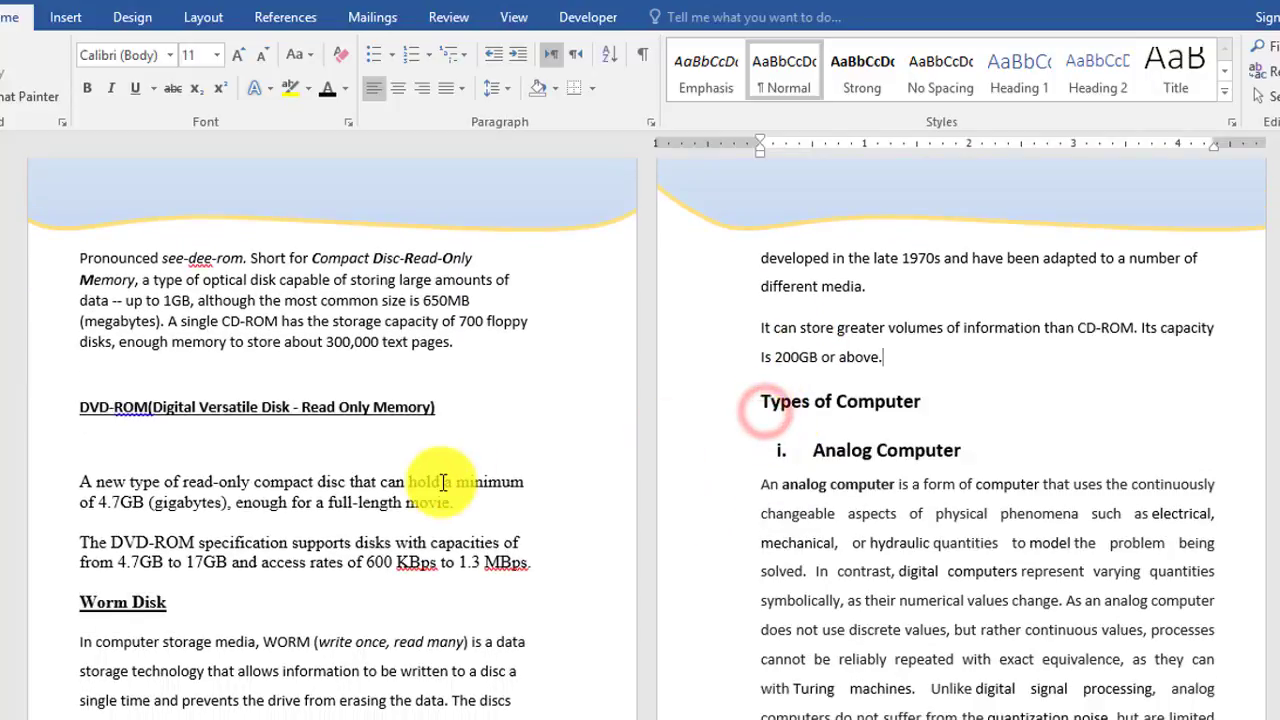
{"action": "scroll", "coordinate": [443, 482], "scroll_direction": "up", "scroll_amount": 1}
{"action": "scroll", "coordinate": [443, 484], "scroll_direction": "up", "scroll_amount": 1}
{"action": "scroll", "coordinate": [457, 471], "scroll_direction": "up", "scroll_amount": 4}
- Apply Heading 1 to ROM(Read only Memory):, Again ROMs are three types., RAM (Random Access Memory) and RAM is of two types
{"action": "scroll", "coordinate": [457, 471], "scroll_direction": "up", "scroll_amount": 5}
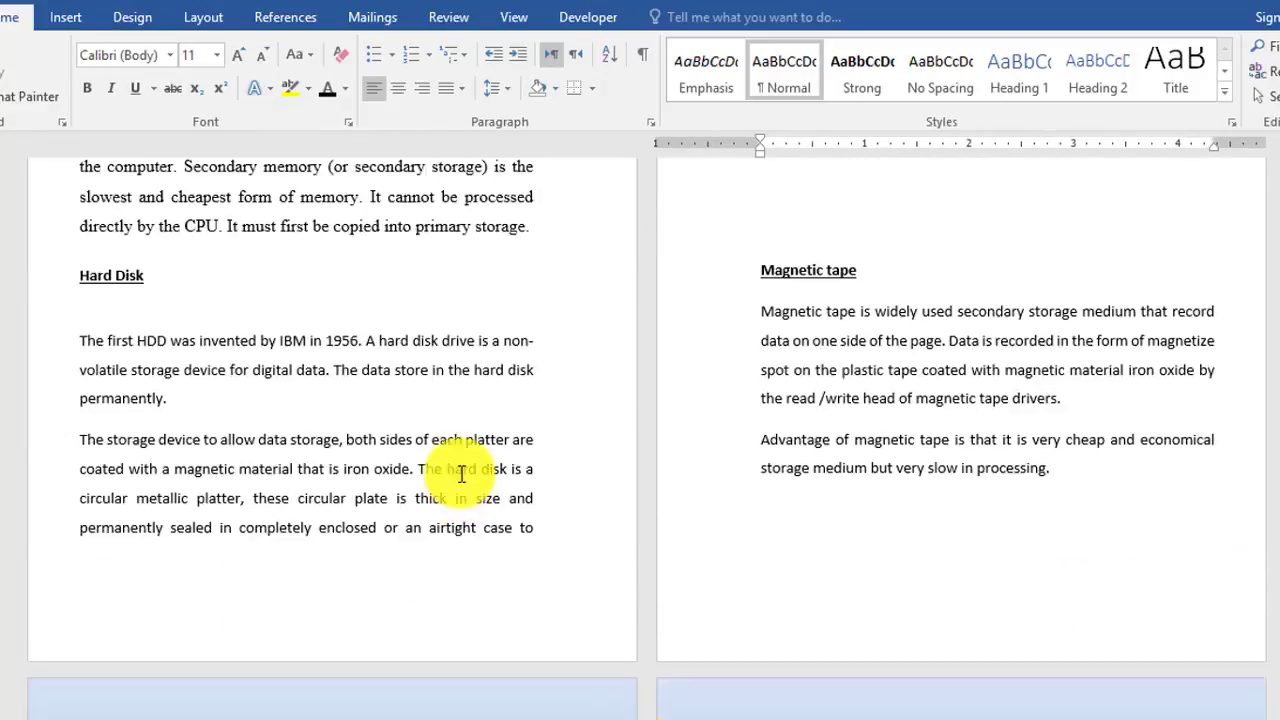
{"action": "scroll", "coordinate": [461, 474], "scroll_direction": "up", "scroll_amount": 5}
{"action": "scroll", "coordinate": [461, 474], "scroll_direction": "up", "scroll_amount": 10}
{"action": "scroll", "coordinate": [461, 474], "scroll_direction": "up", "scroll_amount": 5}
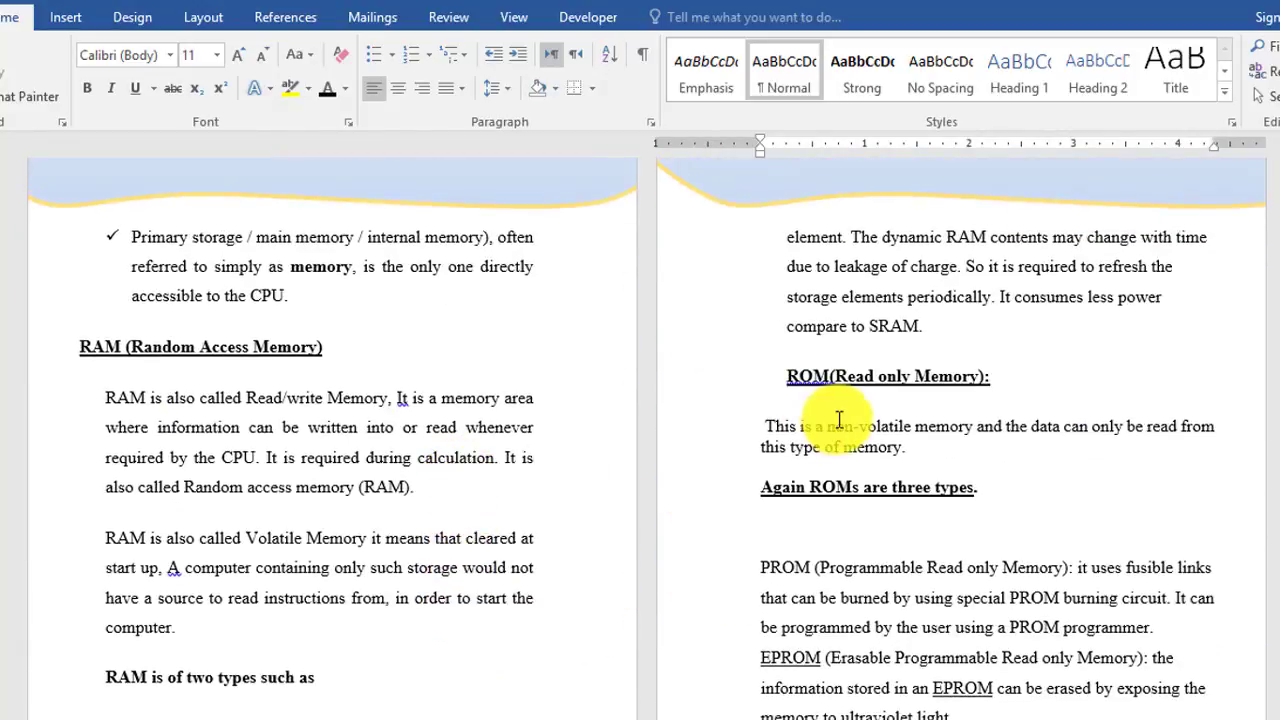
{"action": "left_click_drag", "start_coordinate": [814, 380], "coordinate": [1020, 393]}
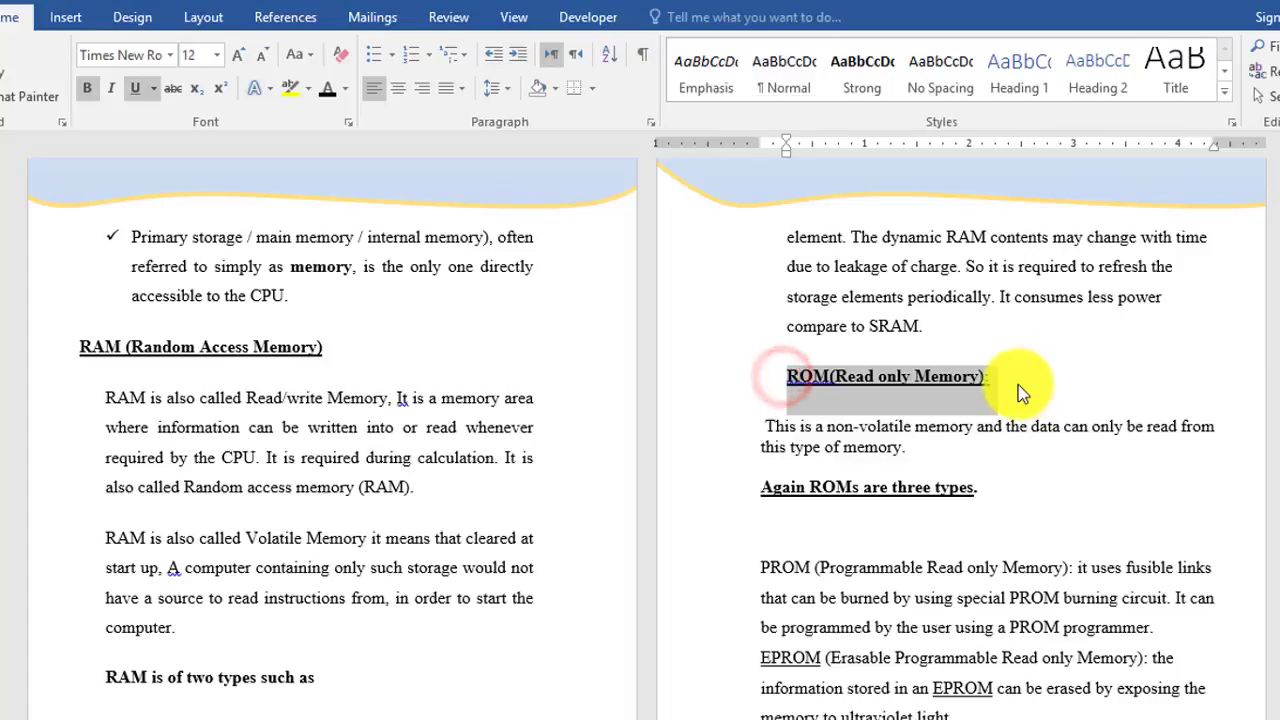
{"action": "key", "text": "ctrl+alt+1"}
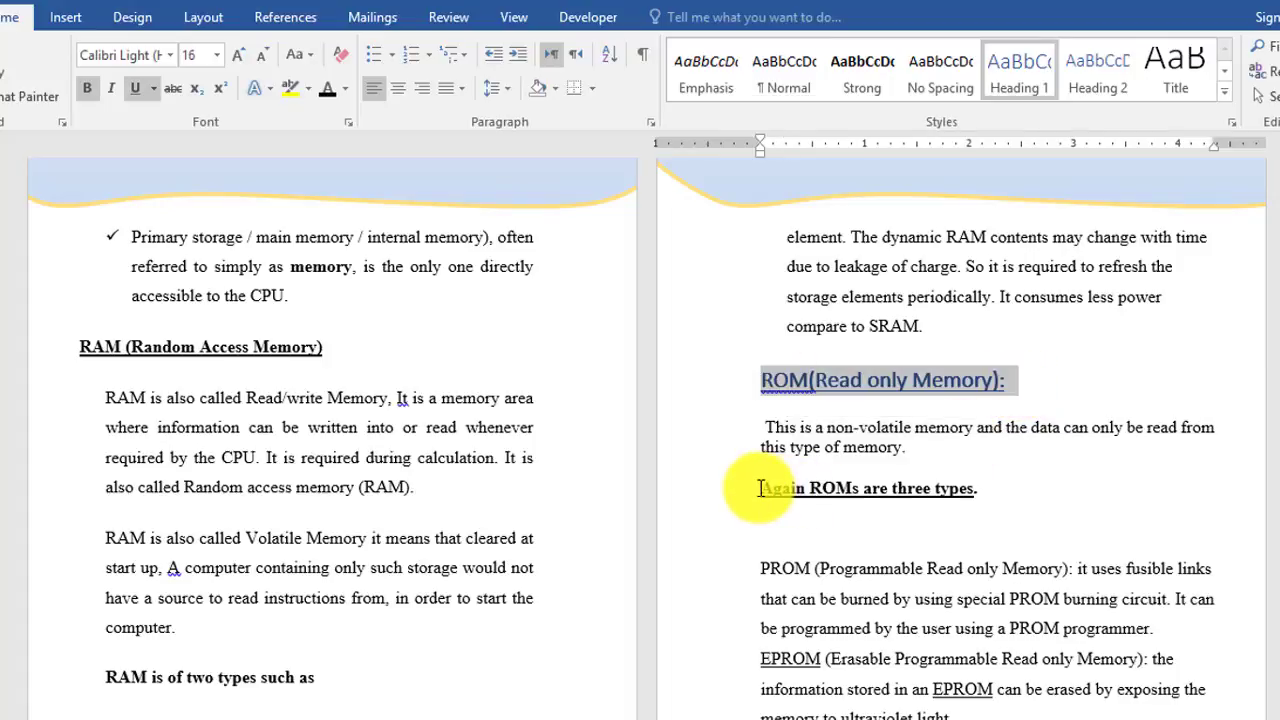
{"action": "left_click_drag", "start_coordinate": [760, 488], "coordinate": [982, 489]}
{"action": "key", "text": "ctrl+alt+1"}
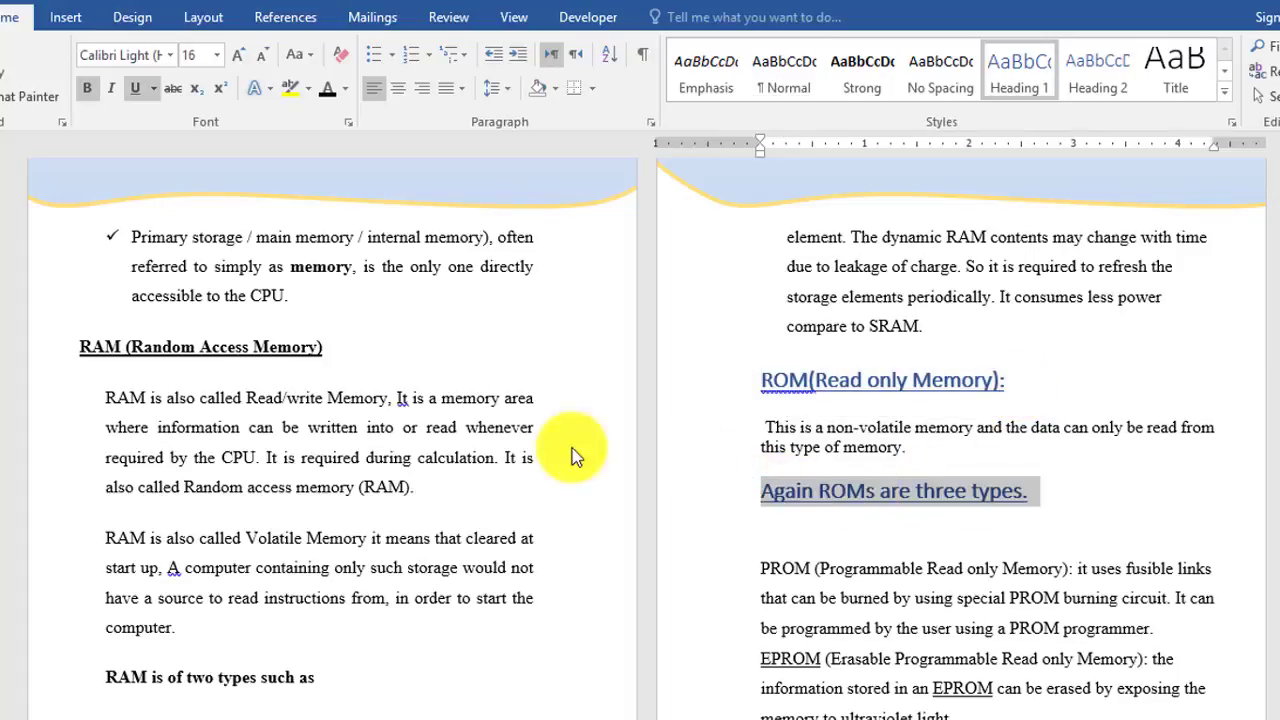
{"action": "left_click_drag", "start_coordinate": [300, 349], "coordinate": [327, 352]}
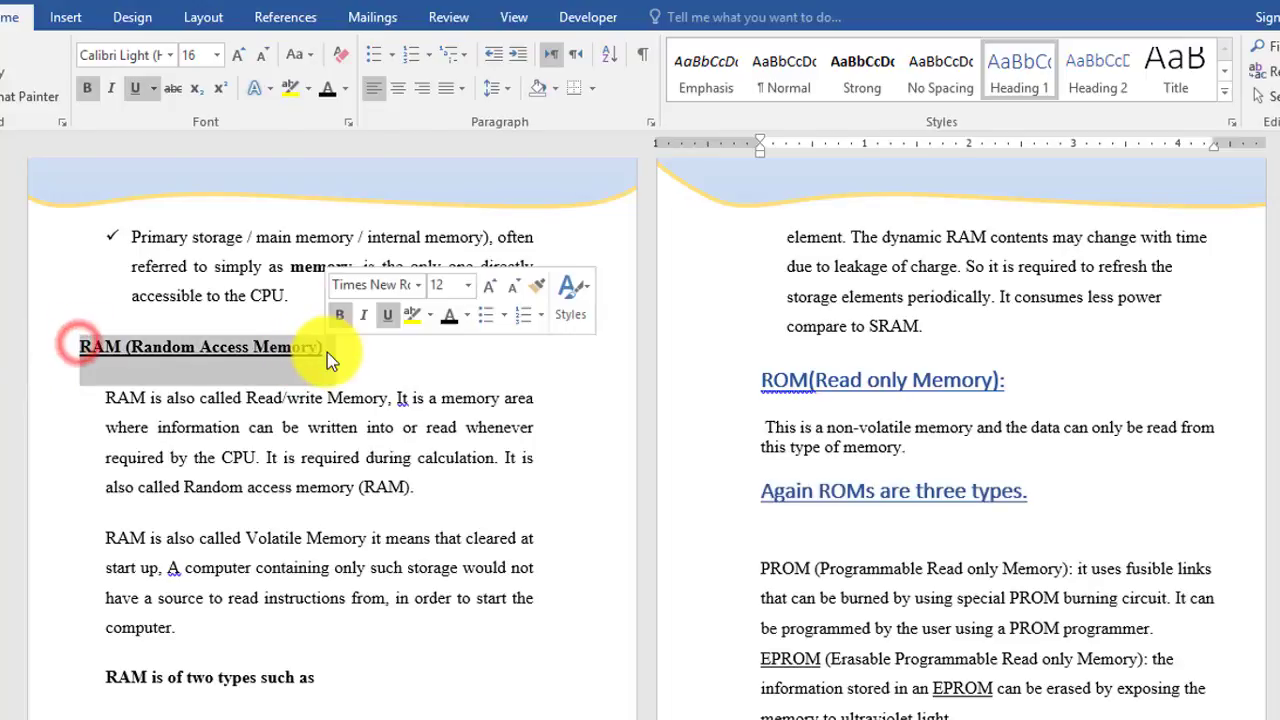
{"action": "key", "text": "ctrl+alt+1"}
{"action": "scroll", "coordinate": [268, 427], "scroll_direction": "down", "scroll_amount": 2}
{"action": "scroll", "coordinate": [268, 427], "scroll_direction": "down", "scroll_amount": 1}
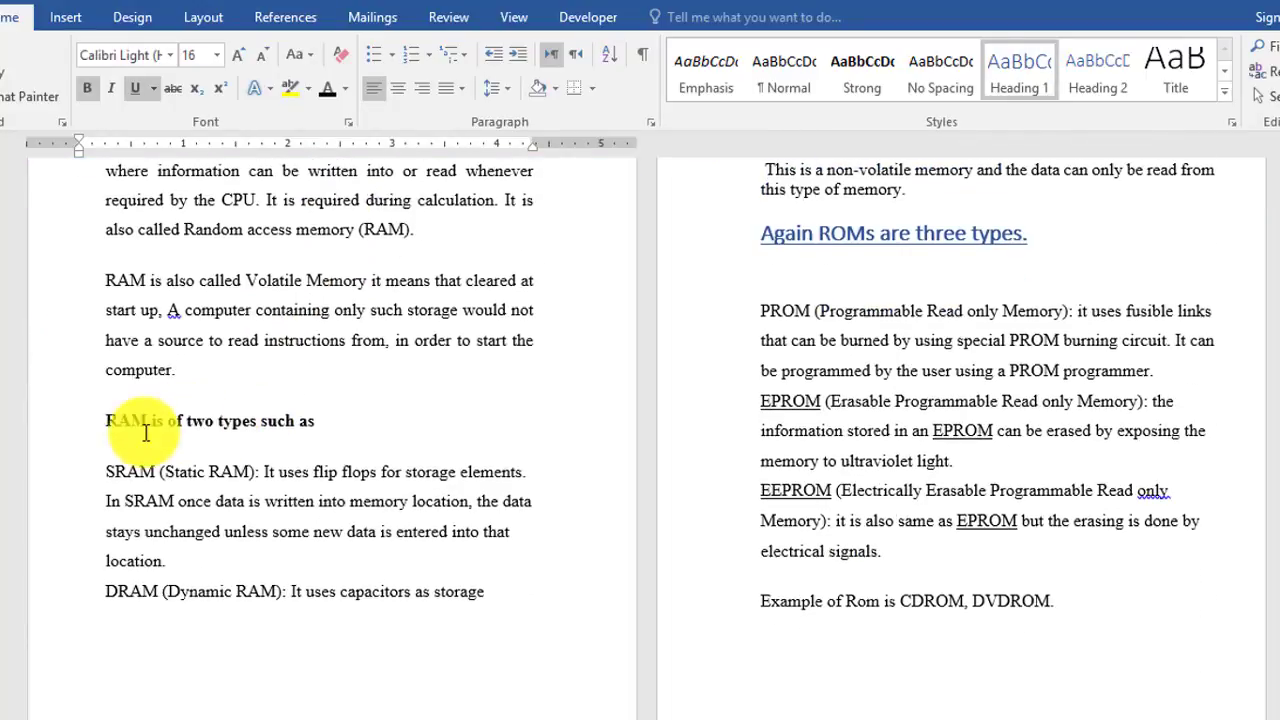
{"action": "left_click_drag", "start_coordinate": [106, 418], "coordinate": [326, 424]}
{"action": "key", "text": "ctrl+alt+1"}
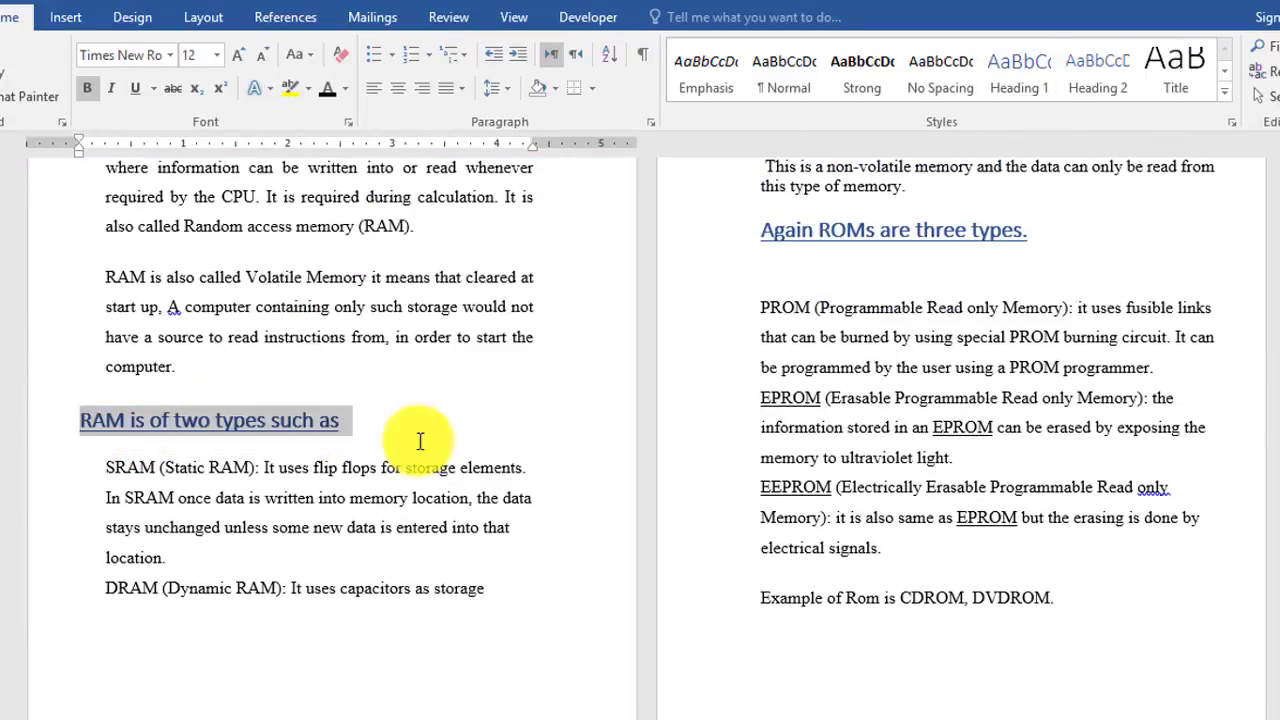
- Make Secondary Memory/Auxiliary Memory., Hard Disk, Magnetic tape and Optical Disk Storage Devices Heading 1
{"action": "scroll", "coordinate": [722, 413], "scroll_direction": "down", "scroll_amount": 2}
{"action": "scroll", "coordinate": [783, 403], "scroll_direction": "down", "scroll_amount": 4}
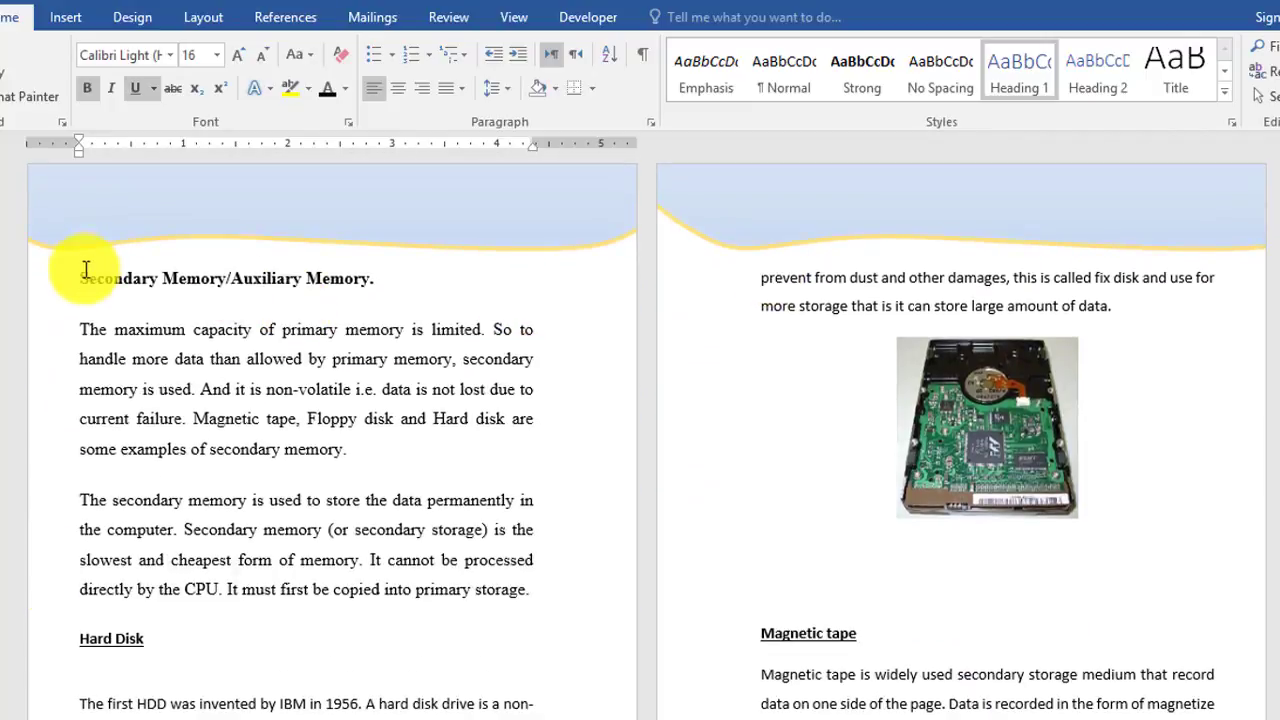
{"action": "left_click_drag", "start_coordinate": [134, 285], "coordinate": [379, 295]}
{"action": "key", "text": "ctrl+alt+1"}
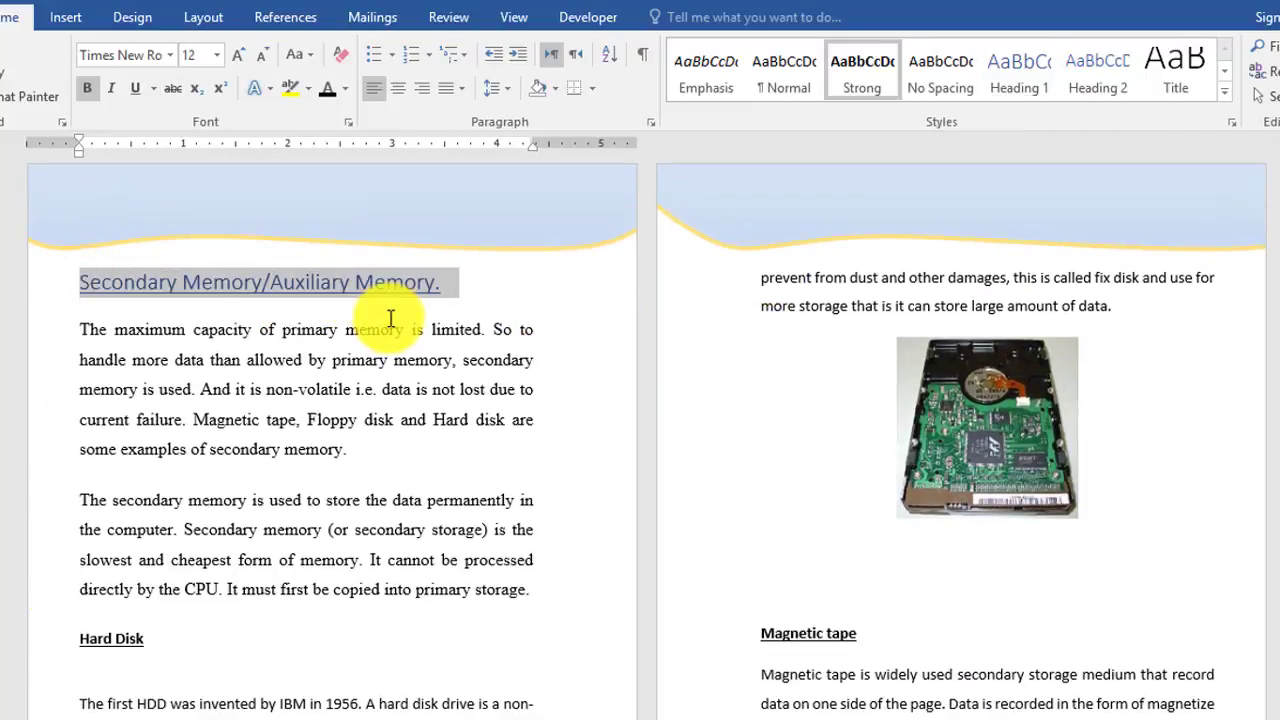
{"action": "scroll", "coordinate": [237, 378], "scroll_direction": "down", "scroll_amount": 1}
{"action": "scroll", "coordinate": [130, 421], "scroll_direction": "down", "scroll_amount": 1}
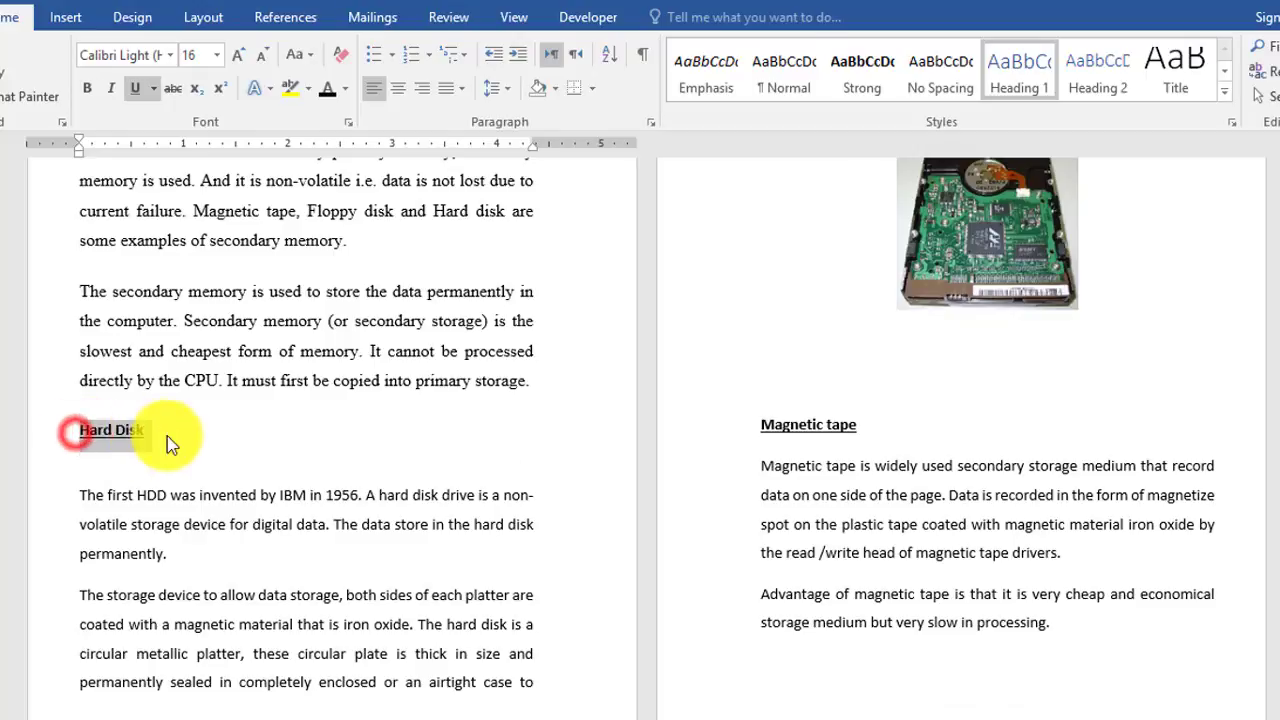
{"action": "key", "text": "ctrl+alt+1"}
{"action": "left_click_drag", "start_coordinate": [751, 418], "coordinate": [879, 418]}
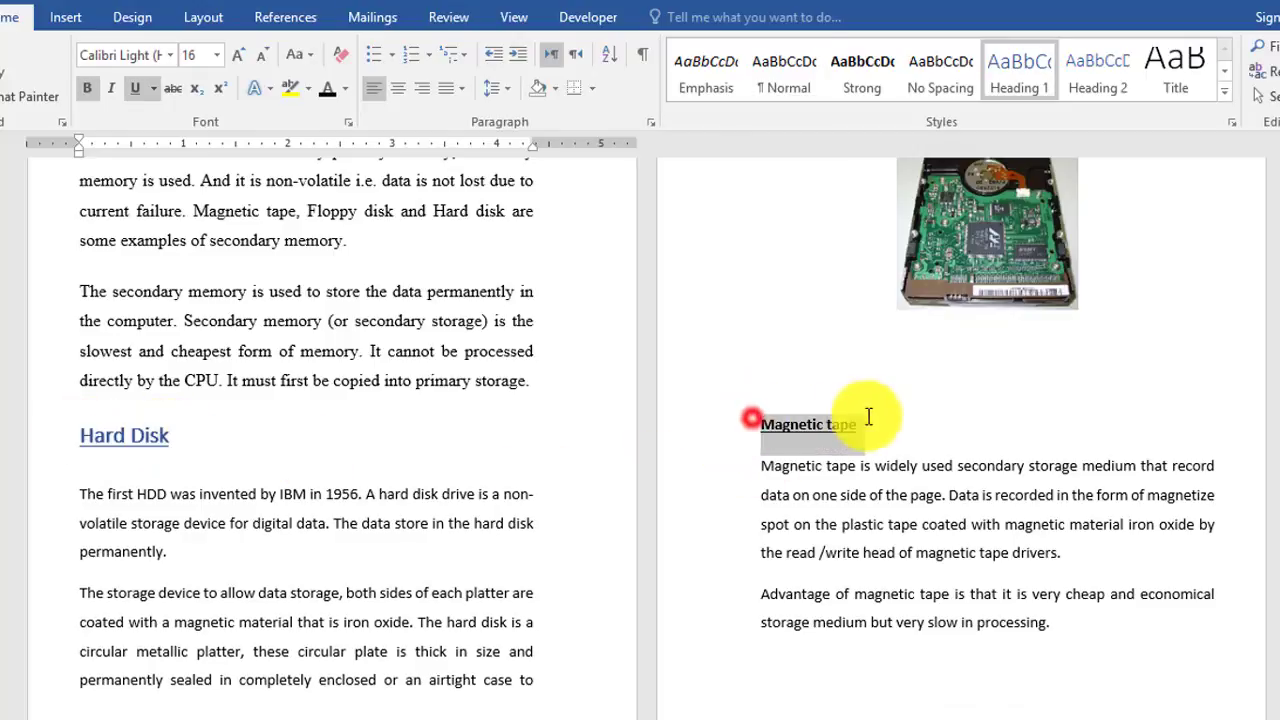
{"action": "key", "text": "ctrl+alt+1"}
{"action": "scroll", "coordinate": [808, 455], "scroll_direction": "down", "scroll_amount": 3}
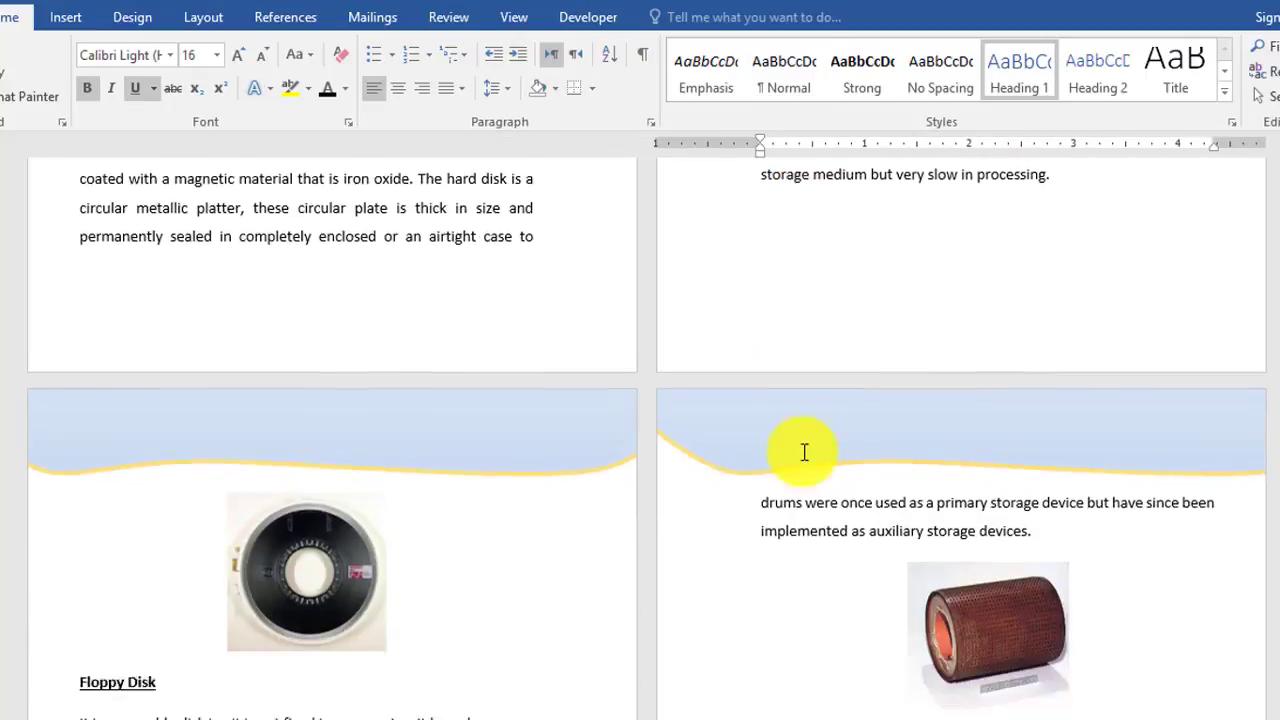
{"action": "scroll", "coordinate": [805, 451], "scroll_direction": "down", "scroll_amount": 3}
{"action": "left_click_drag", "start_coordinate": [755, 492], "coordinate": [967, 500]}
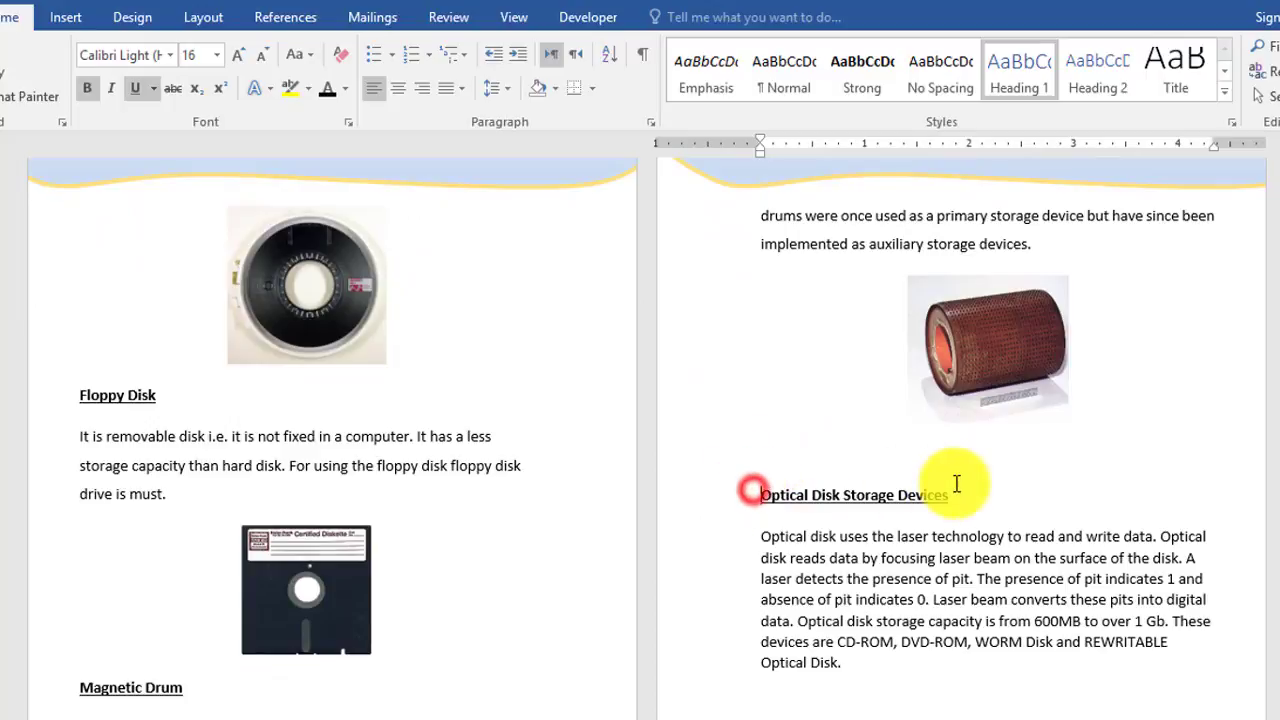
{"action": "key", "text": "ctrl+alt+1"}
- Make Floppy Disk, Magnetic Drum and CD-ROM Heading 1, removing the blank line after CD-ROM
{"action": "scroll", "coordinate": [274, 371], "scroll_direction": "down", "scroll_amount": 2}
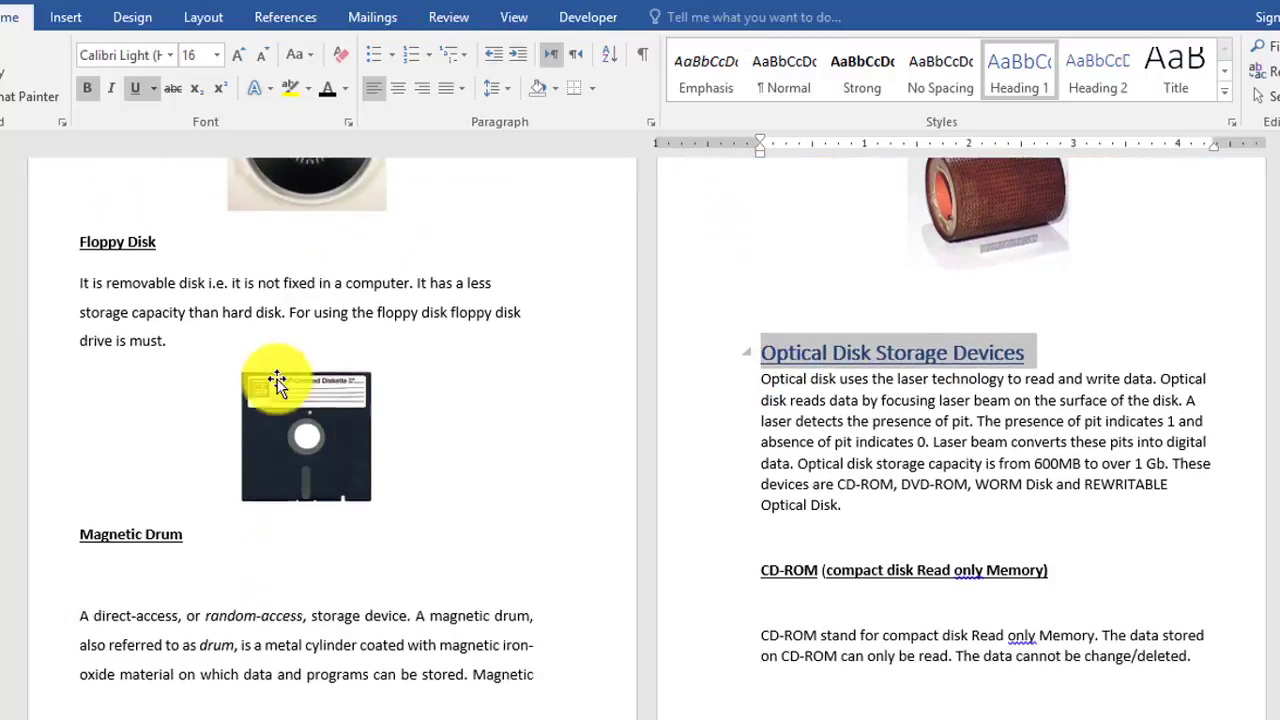
{"action": "left_click_drag", "start_coordinate": [99, 236], "coordinate": [171, 236]}
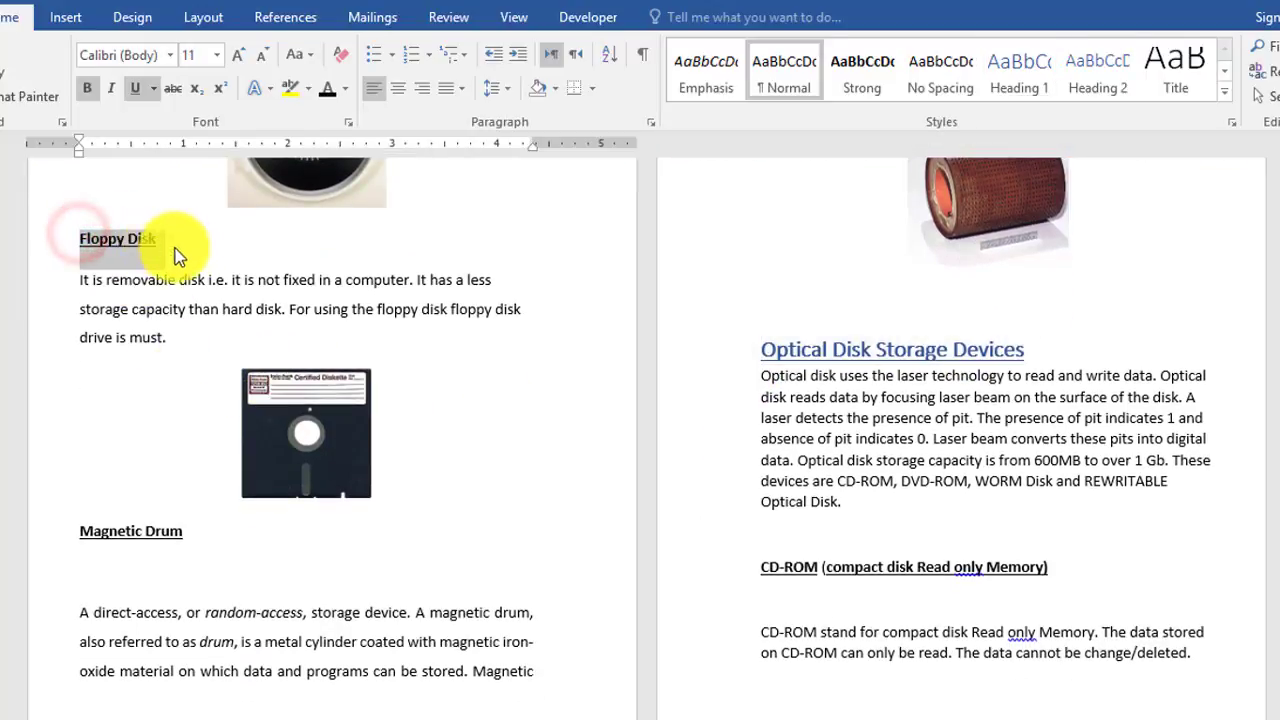
{"action": "key", "text": "ctrl+alt+1"}
{"action": "scroll", "coordinate": [337, 340], "scroll_direction": "down", "scroll_amount": 2}
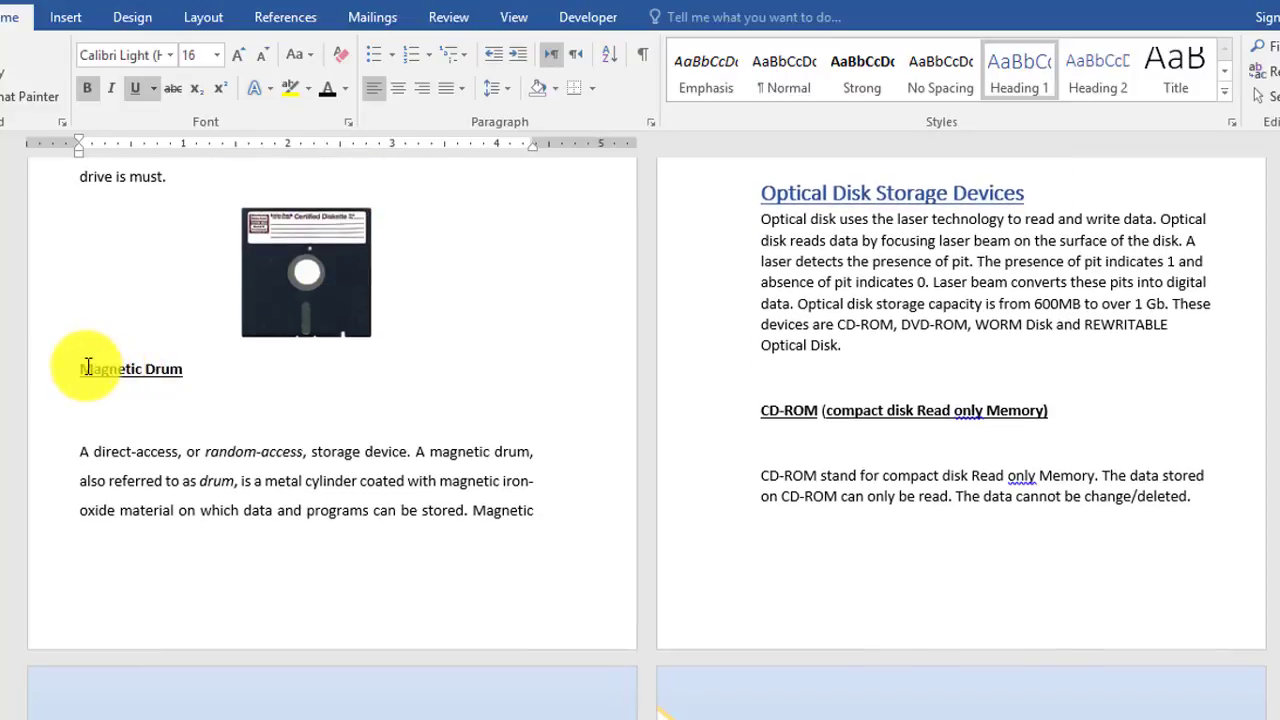
{"action": "left_click_drag", "start_coordinate": [78, 368], "coordinate": [202, 375]}
{"action": "key", "text": "ctrl+alt+1"}
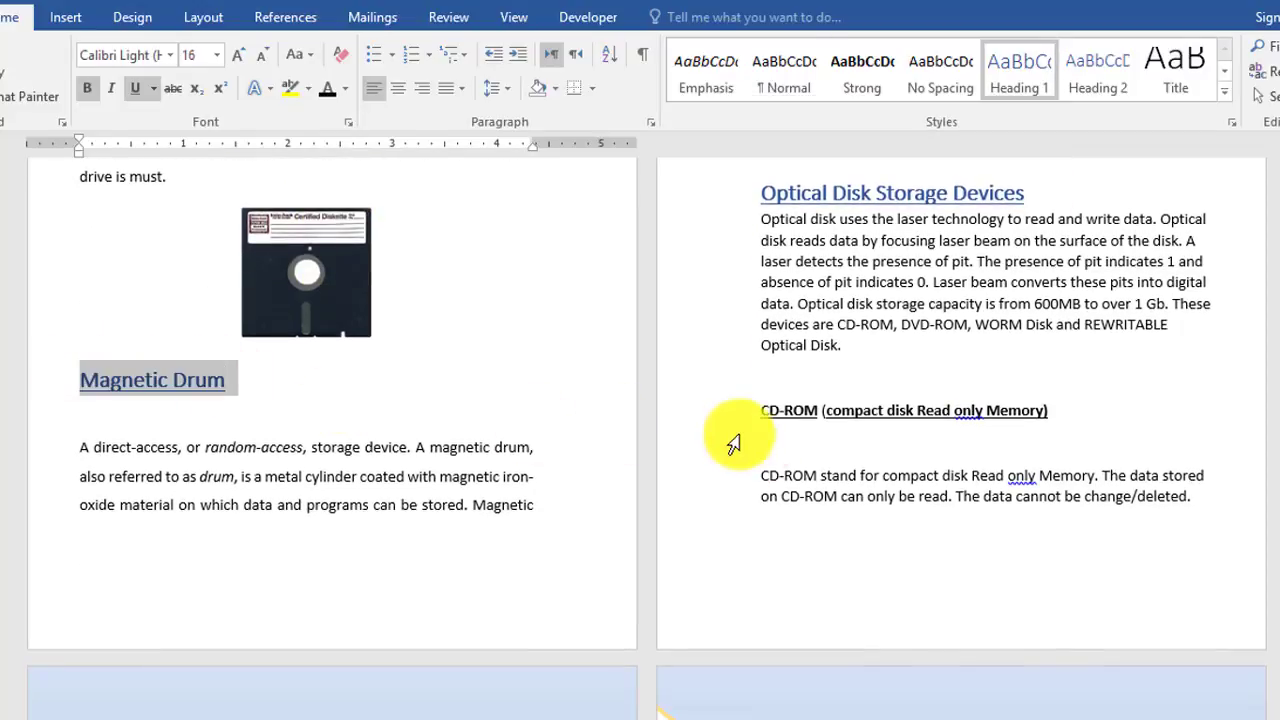
{"action": "left_click_drag", "start_coordinate": [757, 418], "coordinate": [1064, 409]}
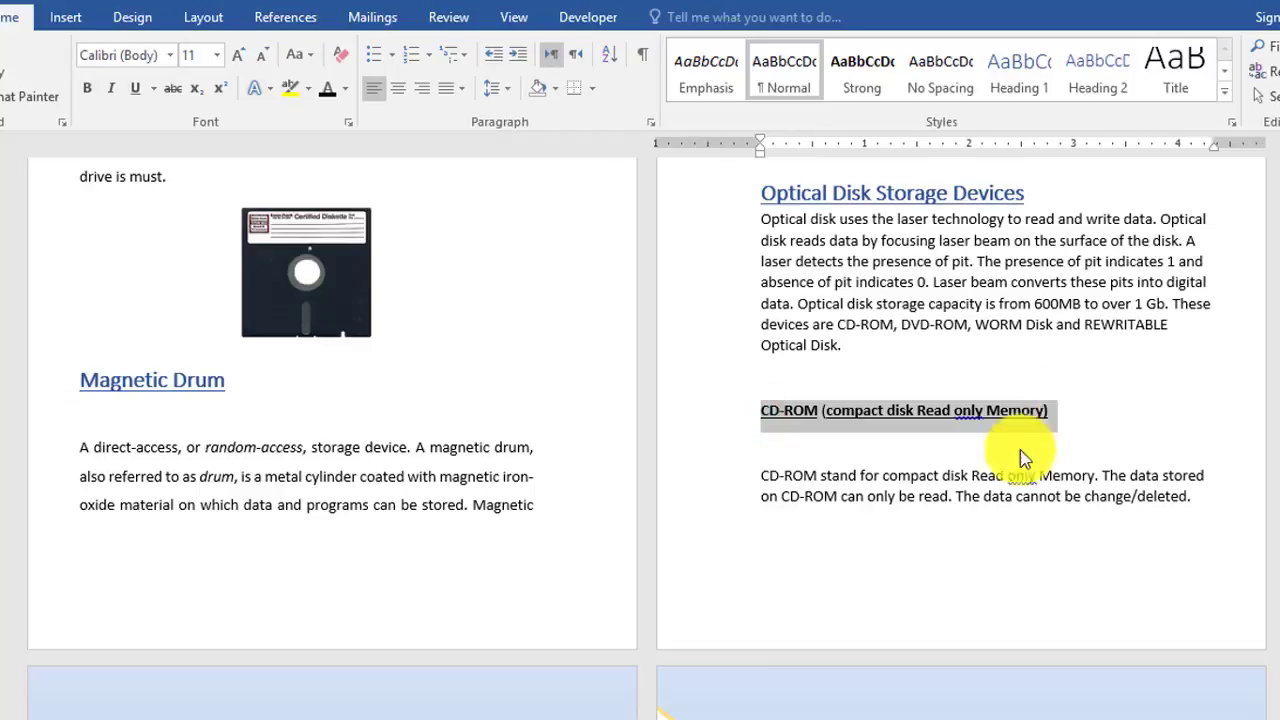
{"action": "key", "text": "ctrl+alt+1"}
{"action": "left_click", "coordinate": [866, 451]}
{"action": "key", "text": "Delete"}
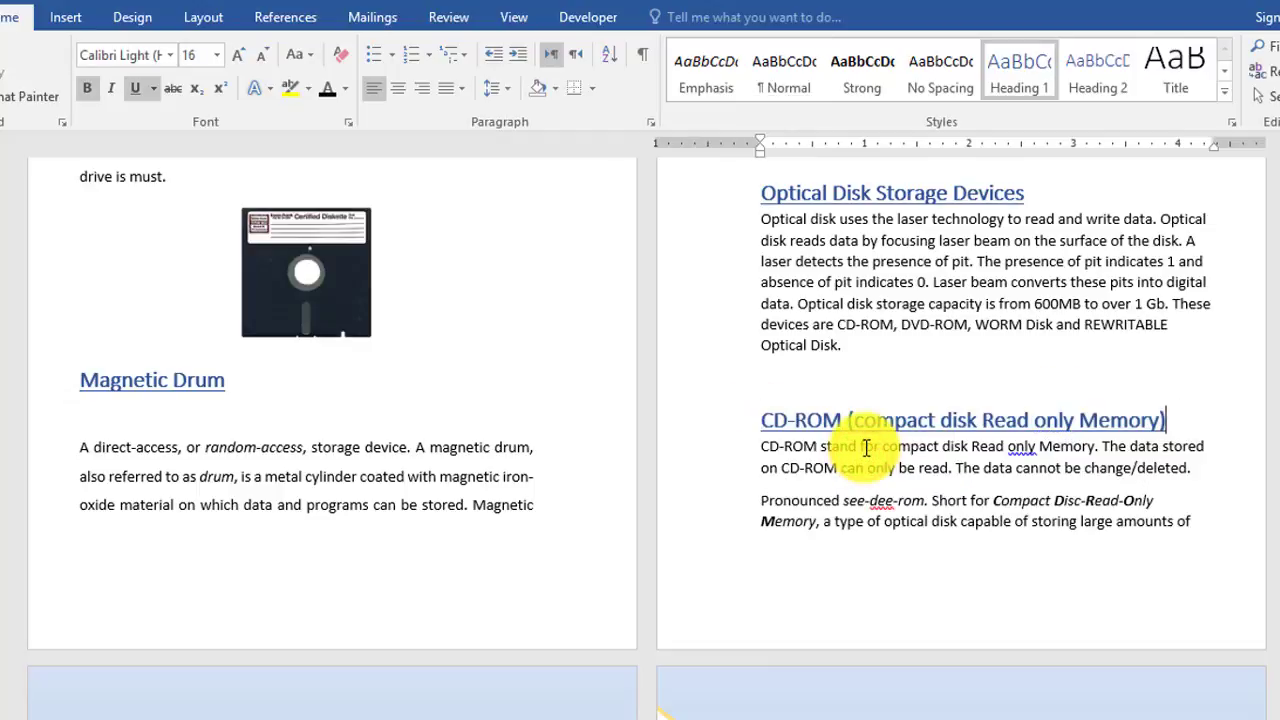
{"action": "scroll", "coordinate": [845, 453], "scroll_direction": "up", "scroll_amount": 2}
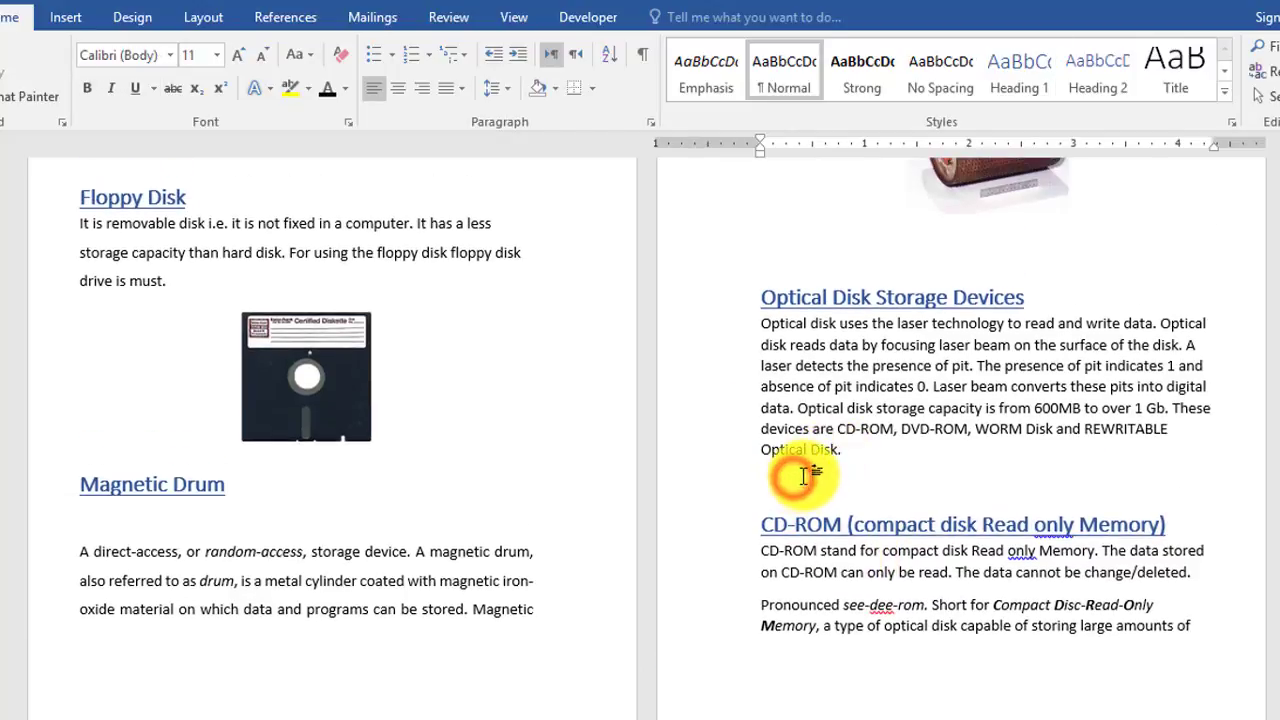
- Remove the blank lines above the CD-ROM heading and under Magnetic Drum
{"action": "key", "text": "Delete"}
{"action": "scroll", "coordinate": [808, 457], "scroll_direction": "up", "scroll_amount": 3}
{"action": "scroll", "coordinate": [808, 452], "scroll_direction": "down", "scroll_amount": 4}
{"action": "scroll", "coordinate": [782, 451], "scroll_direction": "down", "scroll_amount": 5}
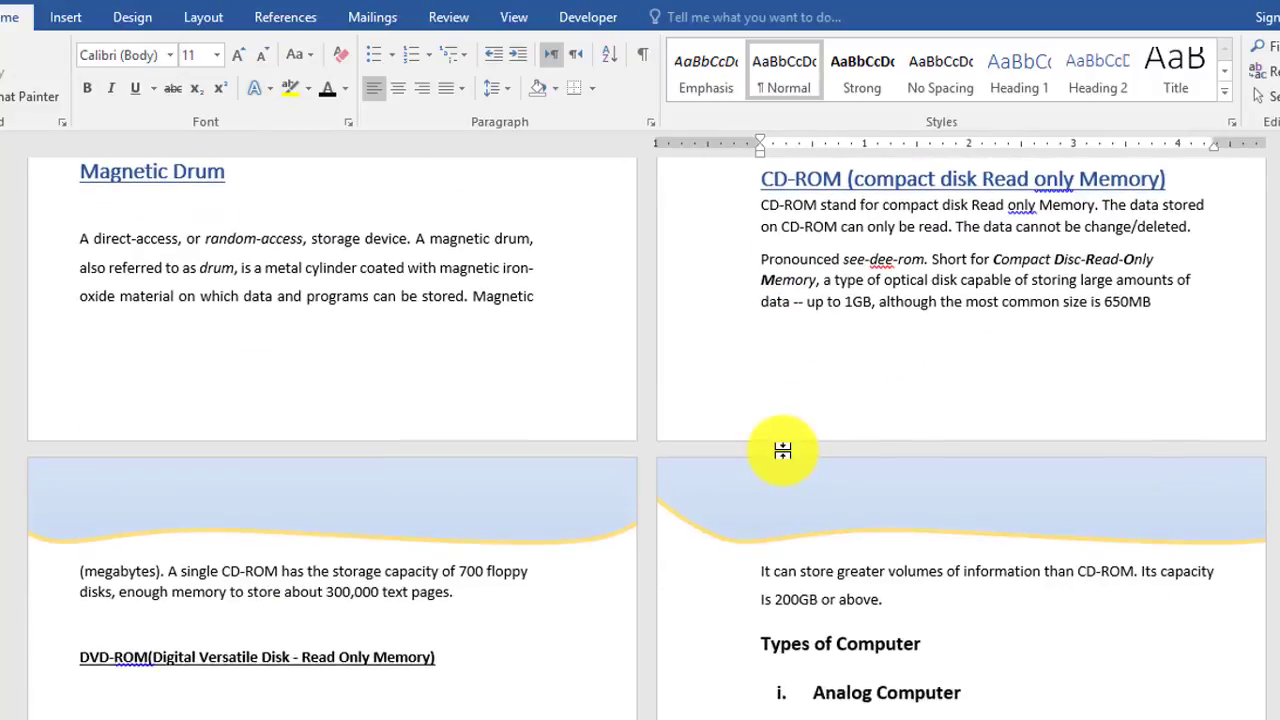
{"action": "left_click", "coordinate": [93, 211]}
{"action": "key", "text": "BackSpace"}
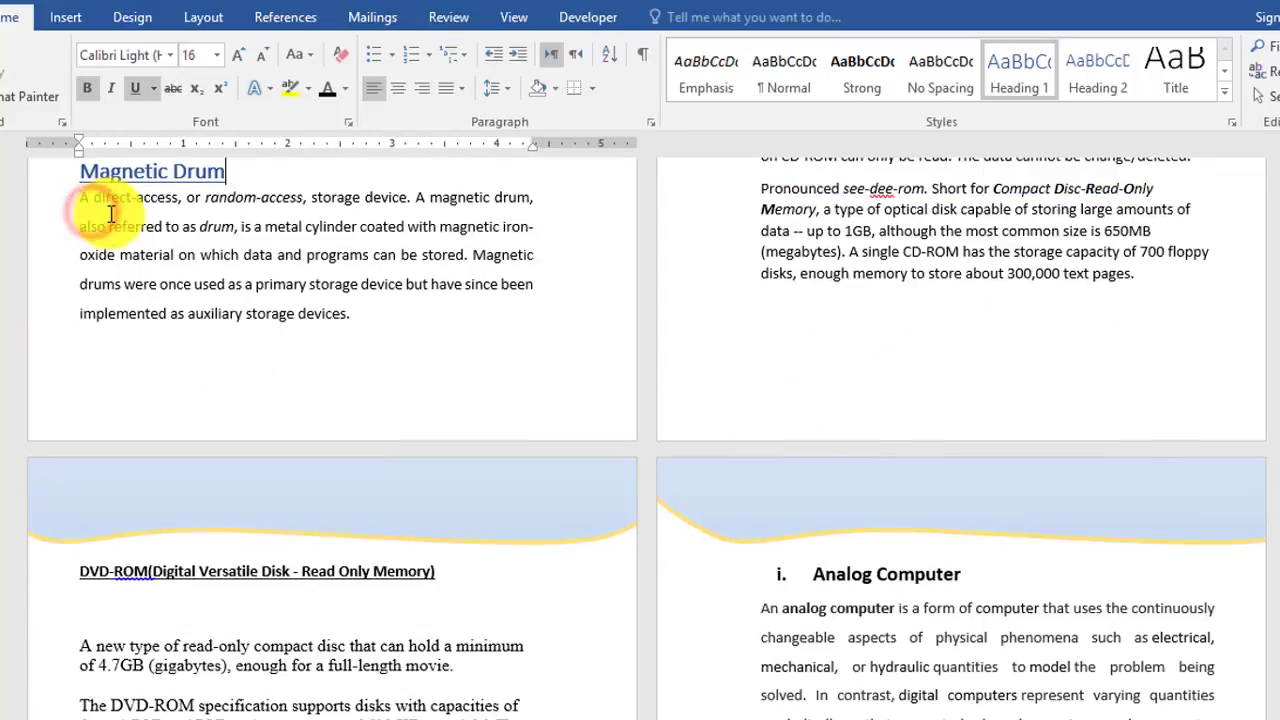
{"action": "scroll", "coordinate": [206, 291], "scroll_direction": "down", "scroll_amount": 2}
{"action": "scroll", "coordinate": [204, 289], "scroll_direction": "down", "scroll_amount": 2}
{"action": "scroll", "coordinate": [204, 289], "scroll_direction": "down", "scroll_amount": 2}
{"action": "scroll", "coordinate": [645, 303], "scroll_direction": "down", "scroll_amount": 2}
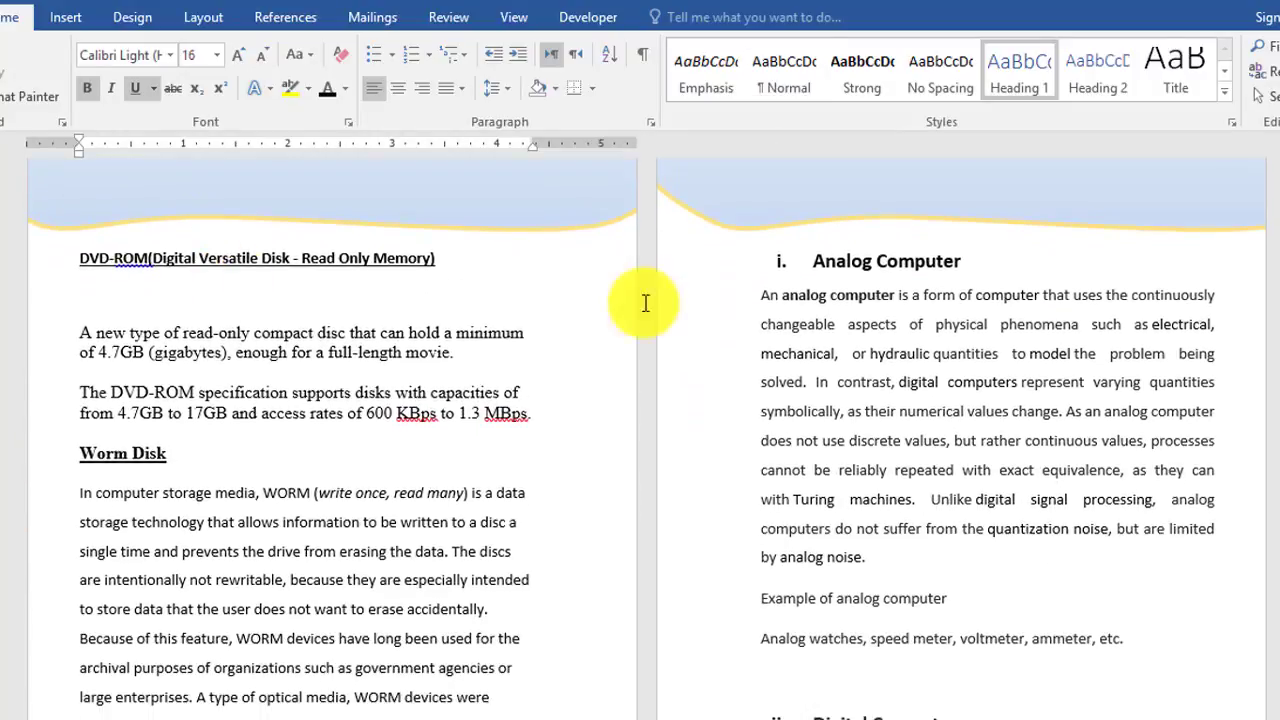
- Restyle Analog Computer, Digital Computer and Worm Disk as Heading 1, dropping Digital Computer's numbering
{"action": "left_click_drag", "start_coordinate": [946, 262], "coordinate": [996, 262]}
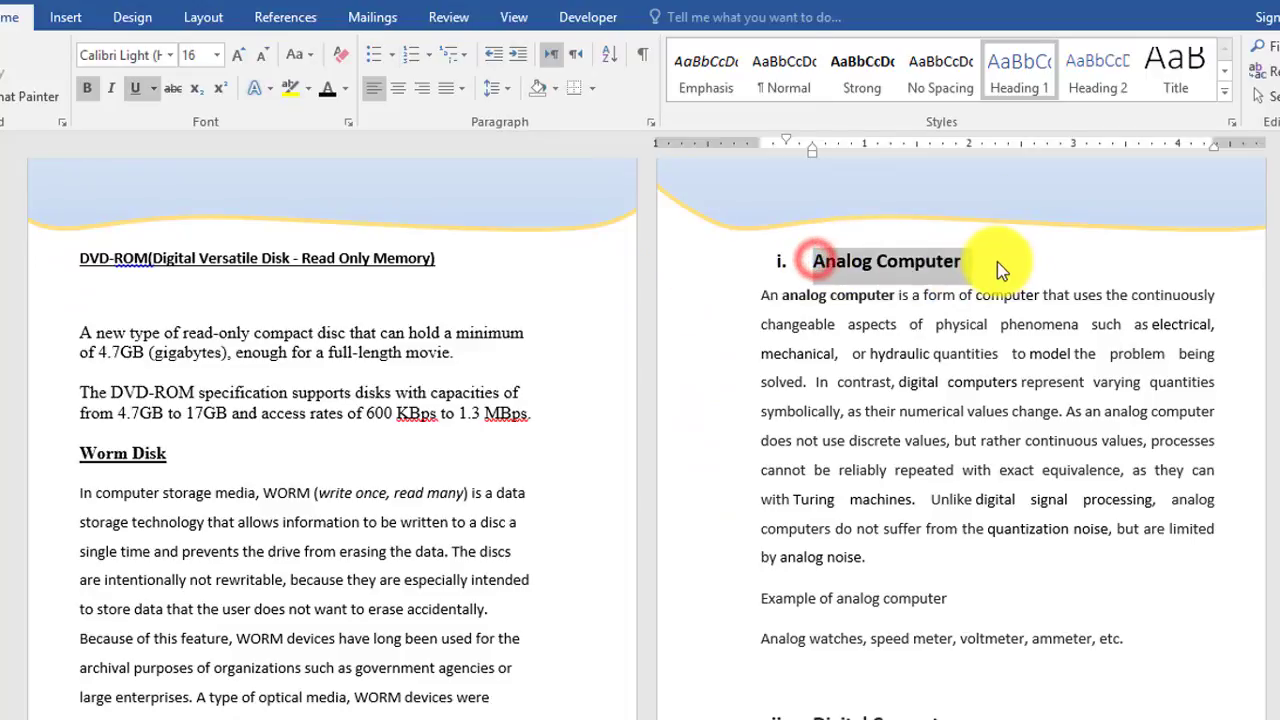
{"action": "key", "text": "ctrl+shift+n"}
{"action": "key", "text": "ctrl+alt+1"}
{"action": "scroll", "coordinate": [689, 461], "scroll_direction": "down", "scroll_amount": 2}
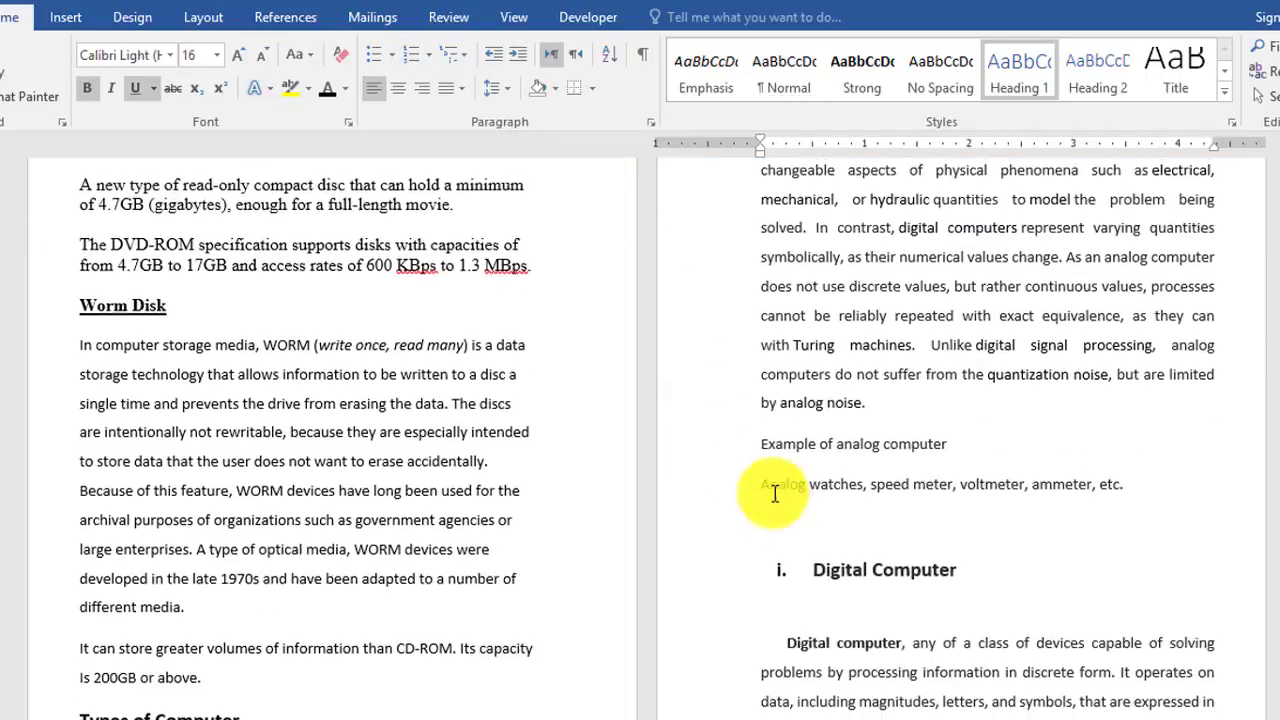
{"action": "left_click", "coordinate": [816, 560]}
{"action": "key", "text": "ctrl+alt+1"}
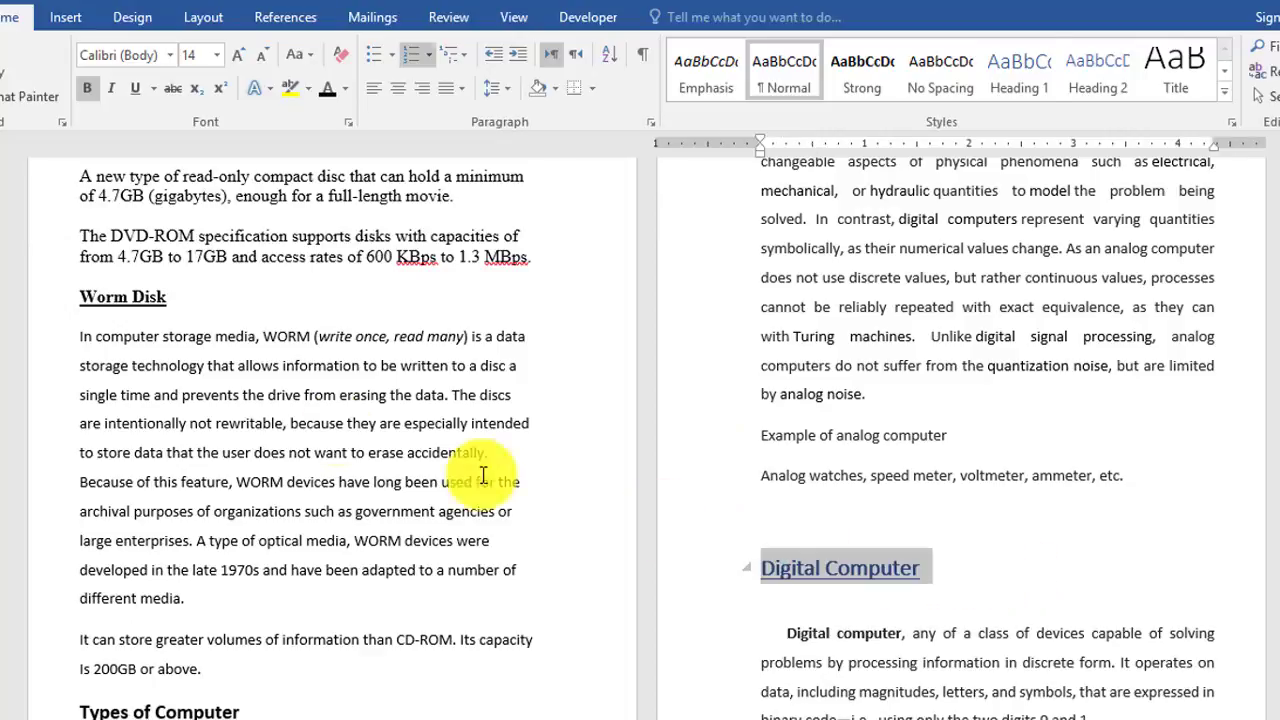
{"action": "left_click_drag", "start_coordinate": [80, 300], "coordinate": [186, 296]}
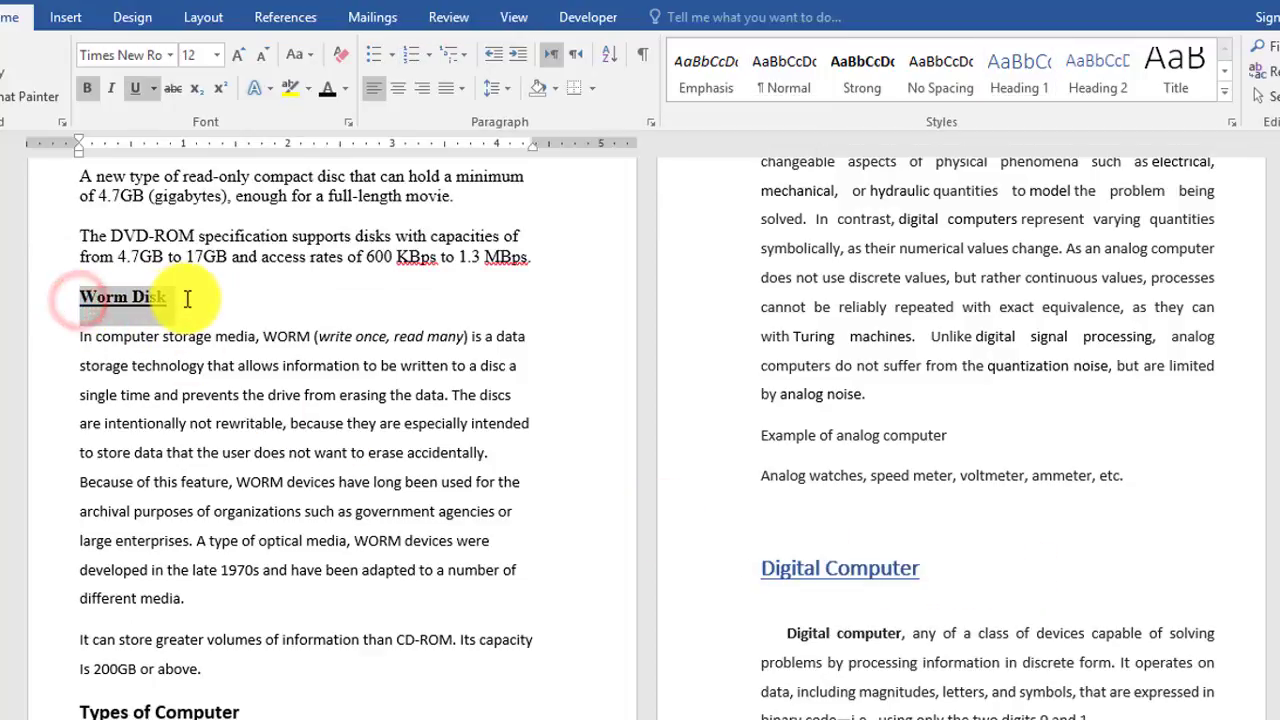
{"action": "key", "text": "ctrl+alt+1"}
- Restyle Types of Computer and Classification of Computer w.r.t size as Heading 1
{"action": "scroll", "coordinate": [200, 349], "scroll_direction": "down", "scroll_amount": 2}
{"action": "scroll", "coordinate": [117, 363], "scroll_direction": "down", "scroll_amount": 3}
{"action": "left_click_drag", "start_coordinate": [74, 340], "coordinate": [257, 343]}
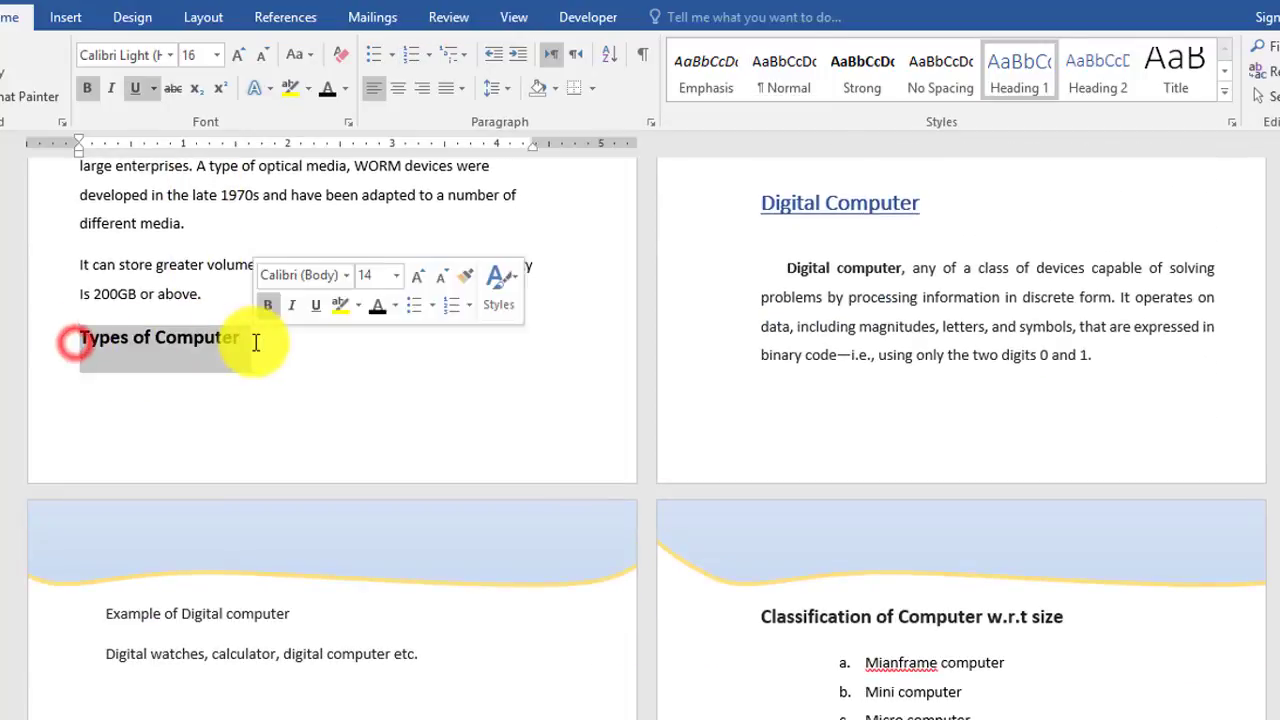
{"action": "key", "text": "ctrl+shift+n"}
{"action": "key", "text": "Delete"}
{"action": "scroll", "coordinate": [766, 480], "scroll_direction": "down", "scroll_amount": 3}
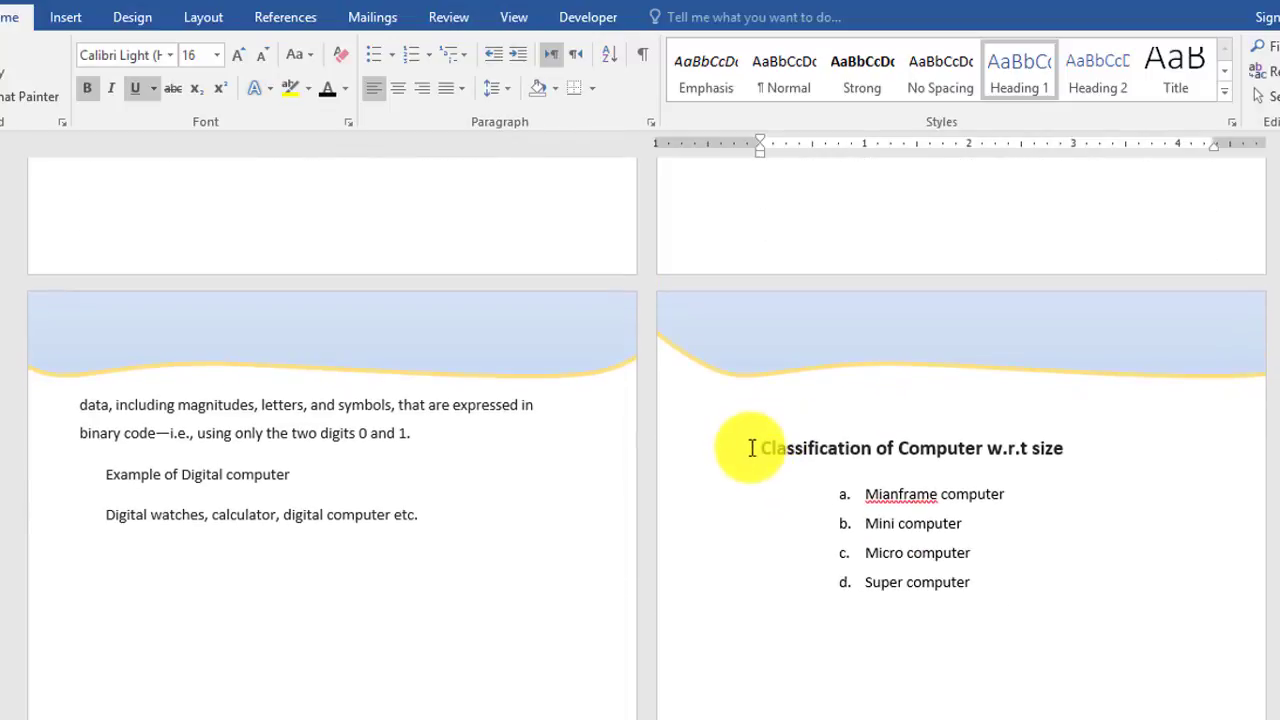
{"action": "left_click_drag", "start_coordinate": [963, 440], "coordinate": [1077, 462]}
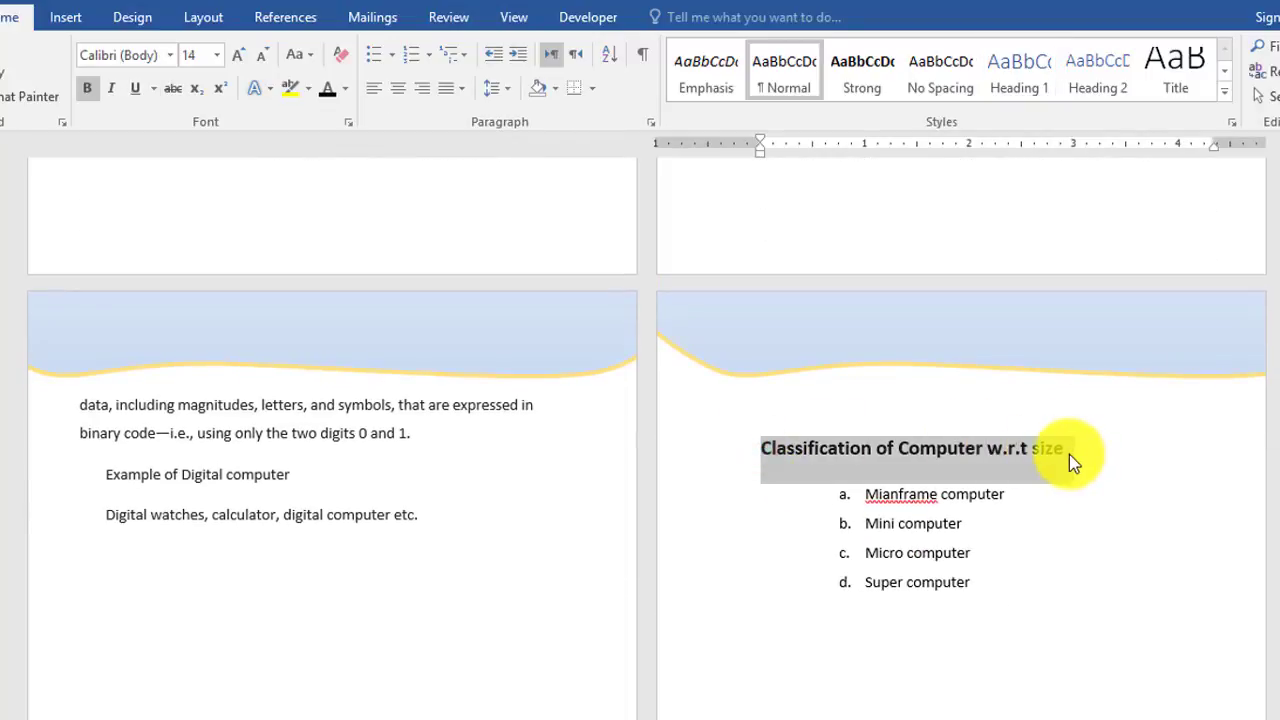
{"action": "key", "text": "ctrl+alt+1"}
{"action": "scroll", "coordinate": [491, 523], "scroll_direction": "up", "scroll_amount": 5}
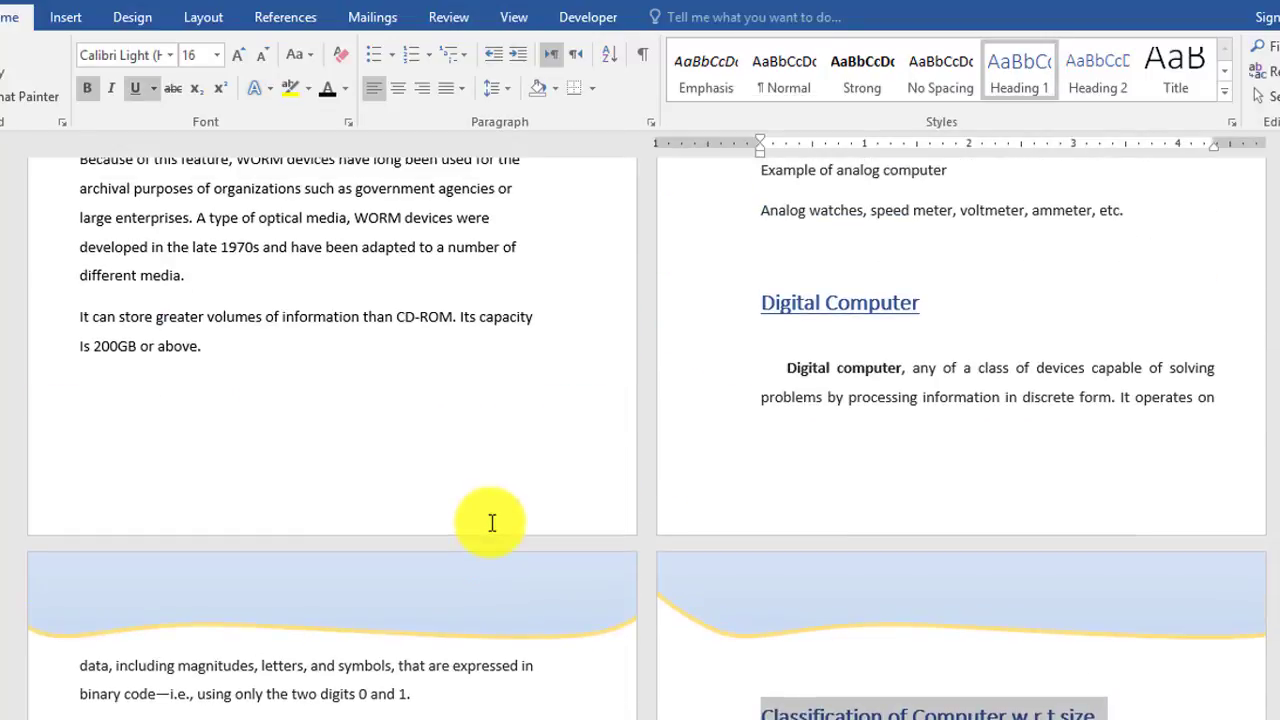
{"action": "scroll", "coordinate": [491, 523], "scroll_direction": "up", "scroll_amount": 1}
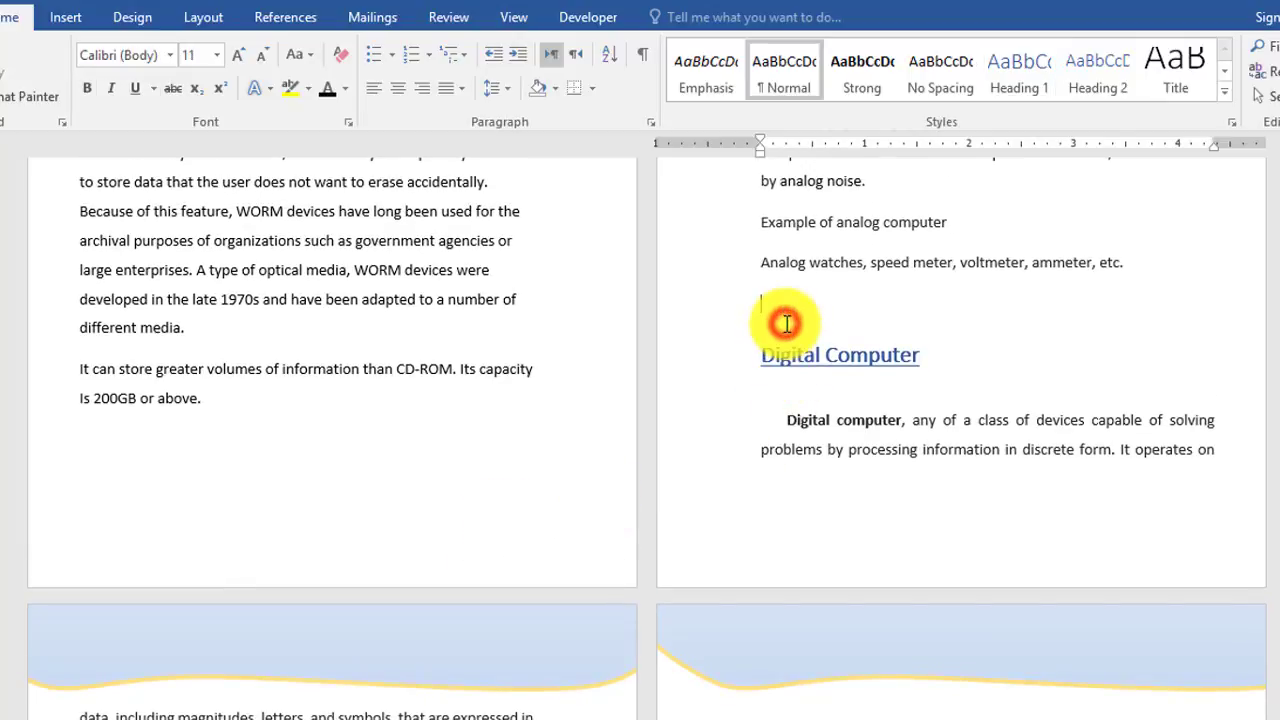
- Remove the empty line above the Digital Computer heading
{"action": "key", "text": "BackSpace"}
{"action": "scroll", "coordinate": [856, 366], "scroll_direction": "up", "scroll_amount": 5}
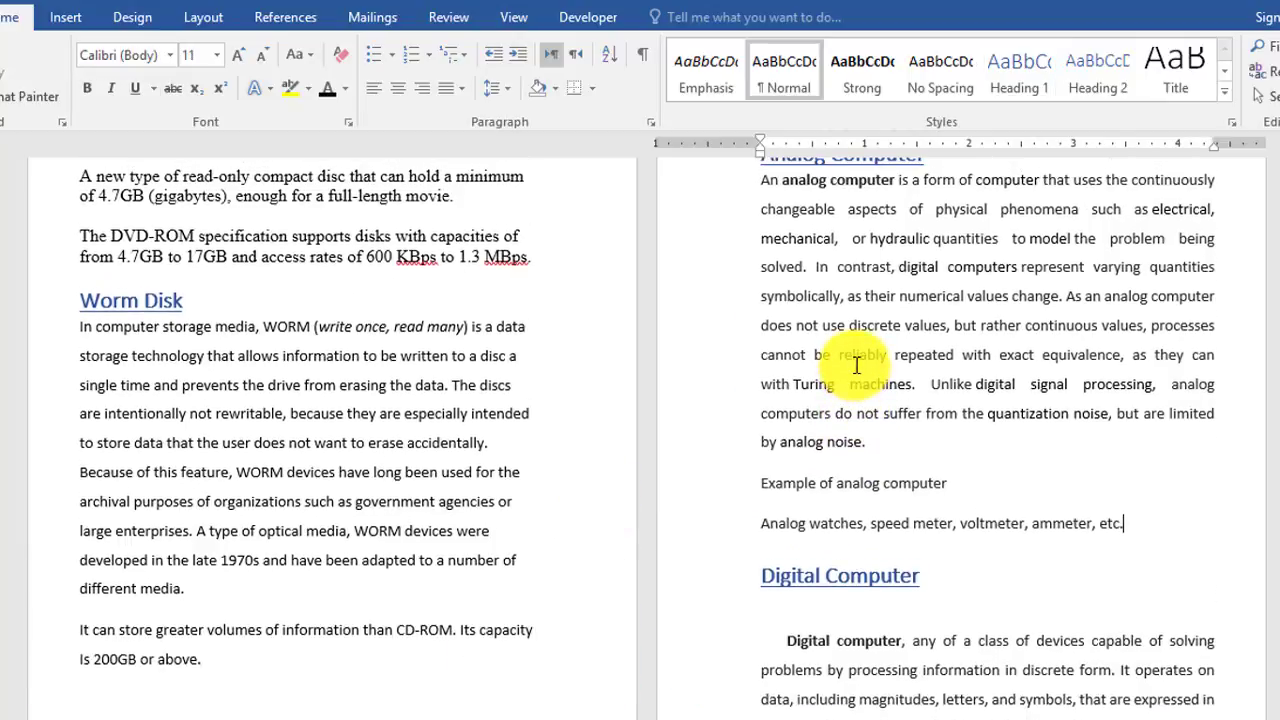
{"action": "scroll", "coordinate": [856, 366], "scroll_direction": "down", "scroll_amount": 6}
{"action": "scroll", "coordinate": [856, 366], "scroll_direction": "up", "scroll_amount": 4}
{"action": "scroll", "coordinate": [856, 366], "scroll_direction": "up", "scroll_amount": 1}
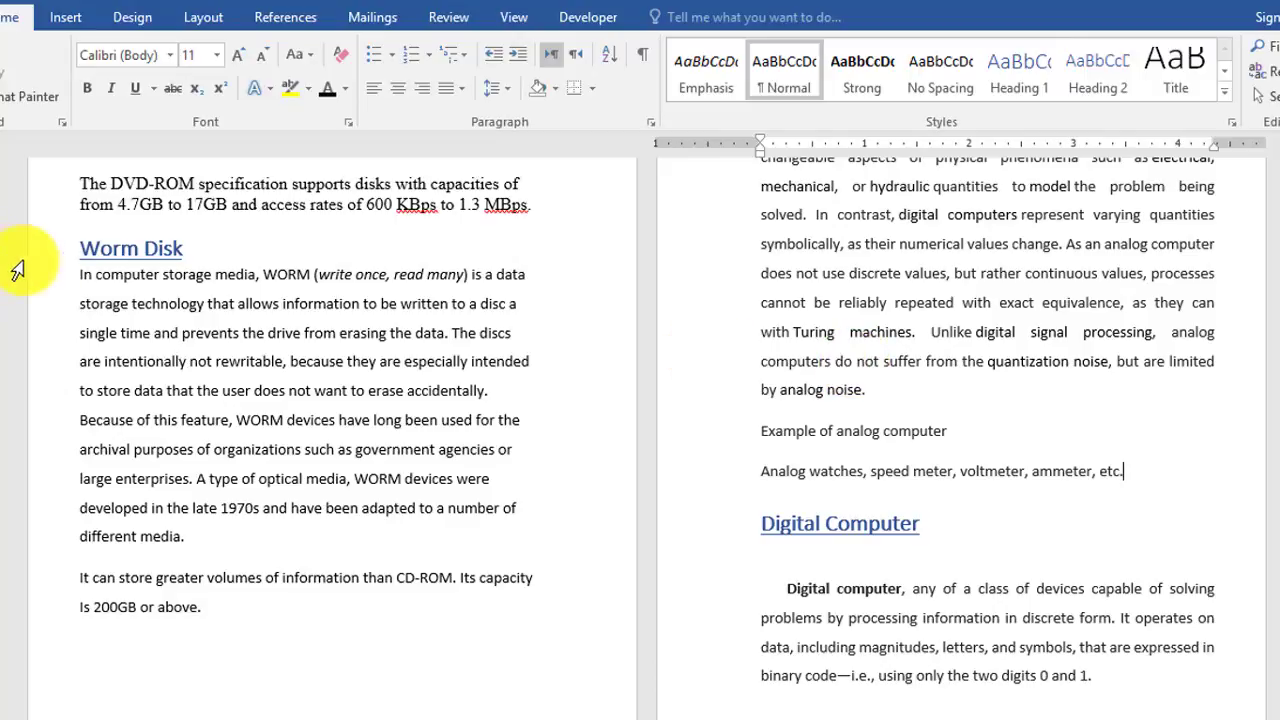
- Indent the first lines of the Worm Disk and Analog Computer paragraphs with a Tab
{"action": "left_click", "coordinate": [75, 273]}
{"action": "key", "text": "Tab"}
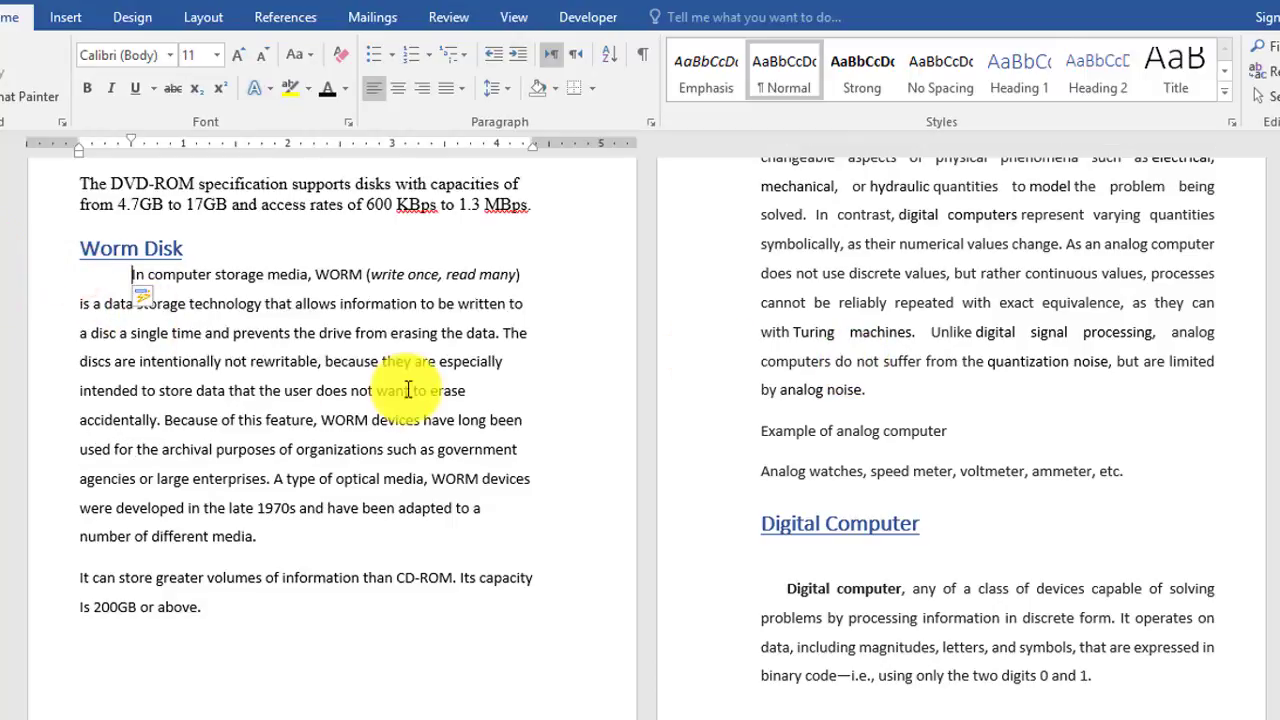
{"action": "scroll", "coordinate": [408, 386], "scroll_direction": "up", "scroll_amount": 5}
{"action": "left_click", "coordinate": [765, 401]}
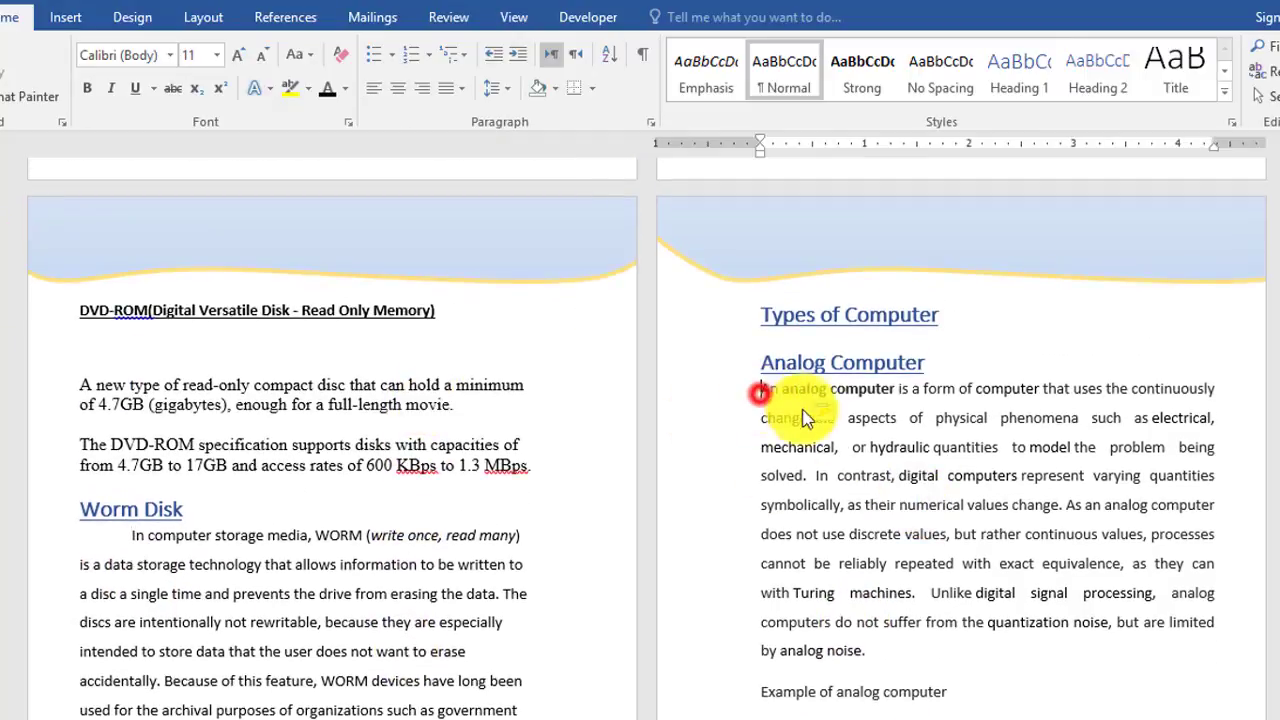
{"action": "key", "text": "Tab"}
- Delete the empty line below the DVD-ROM heading
{"action": "scroll", "coordinate": [800, 423], "scroll_direction": "up", "scroll_amount": 2}
{"action": "scroll", "coordinate": [500, 480], "scroll_direction": "up", "scroll_amount": 2}
{"action": "left_click", "coordinate": [150, 561]}
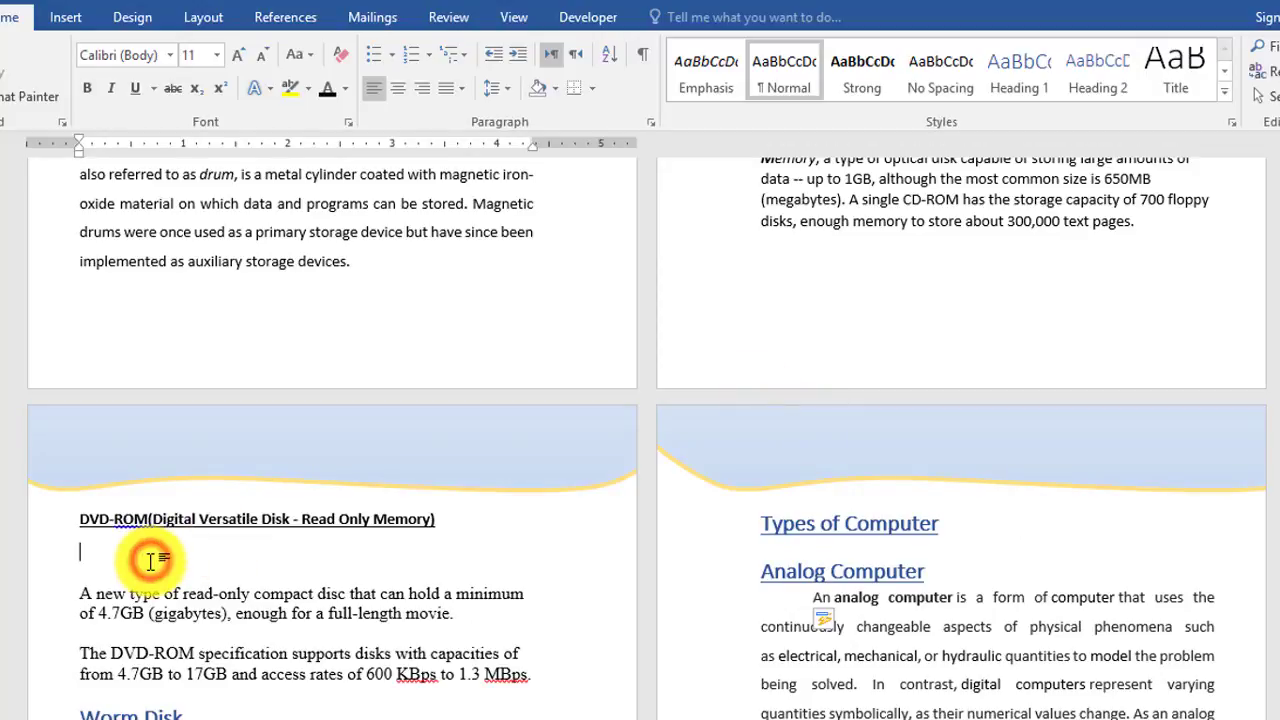
{"action": "key", "text": "BackSpace"}
- Scroll up through the booklet to the 2018 Information Technology cover page
{"action": "scroll", "coordinate": [417, 534], "scroll_direction": "up", "scroll_amount": 4}
{"action": "scroll", "coordinate": [457, 491], "scroll_direction": "up", "scroll_amount": 3}
{"action": "scroll", "coordinate": [457, 489], "scroll_direction": "up", "scroll_amount": 5}
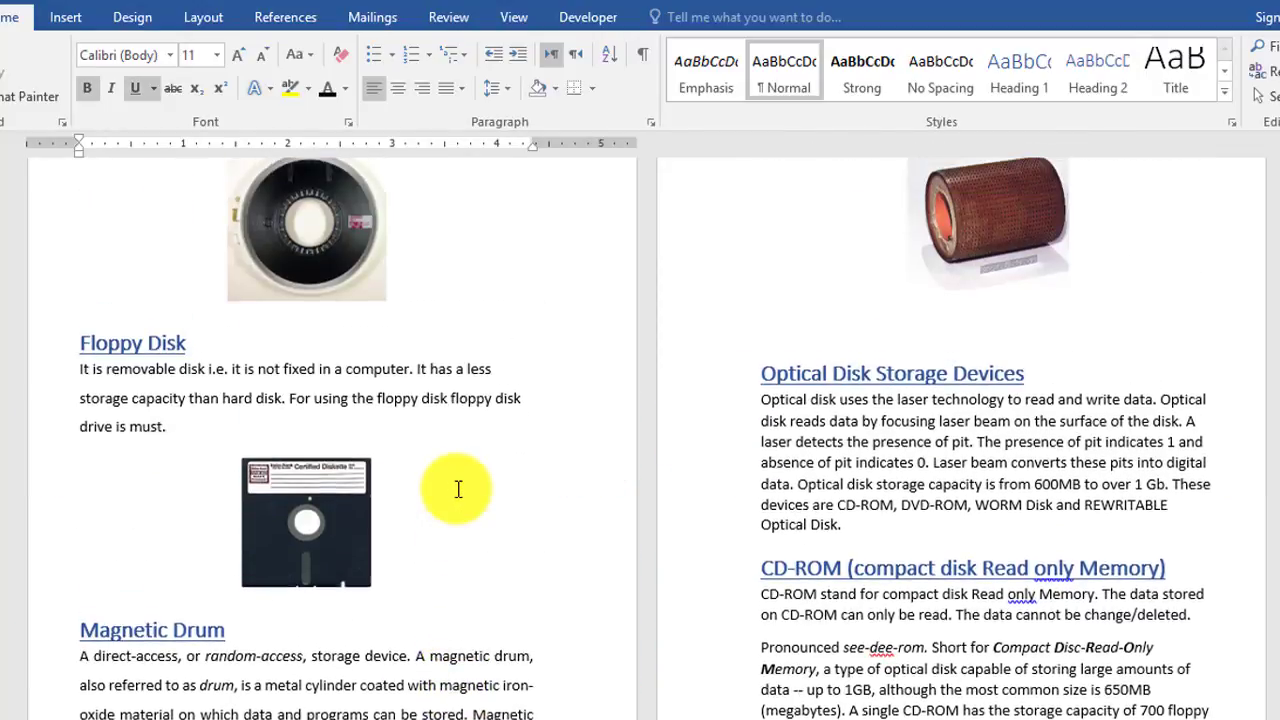
{"action": "scroll", "coordinate": [460, 489], "scroll_direction": "up", "scroll_amount": 3}
{"action": "scroll", "coordinate": [466, 486], "scroll_direction": "up", "scroll_amount": 3}
{"action": "scroll", "coordinate": [466, 486], "scroll_direction": "up", "scroll_amount": 4}
{"action": "scroll", "coordinate": [468, 492], "scroll_direction": "up", "scroll_amount": 4}
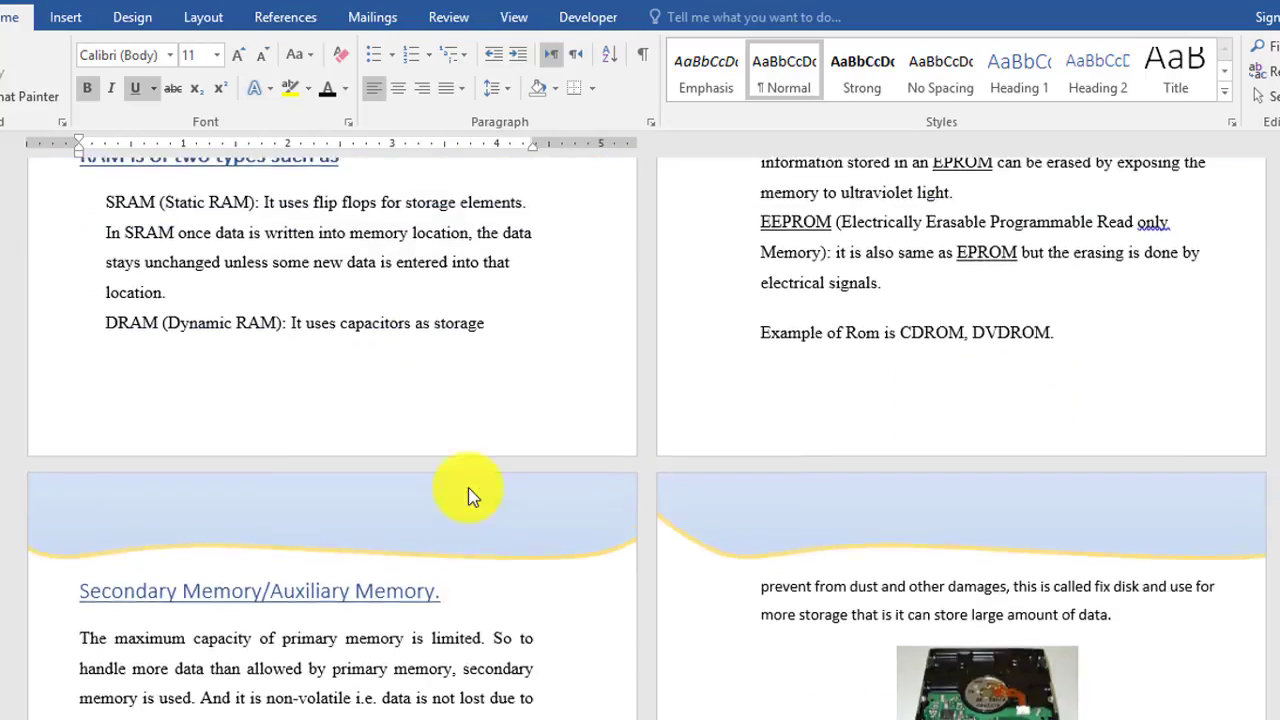
{"action": "scroll", "coordinate": [468, 492], "scroll_direction": "up", "scroll_amount": 3}
{"action": "scroll", "coordinate": [466, 491], "scroll_direction": "up", "scroll_amount": 4}
{"action": "scroll", "coordinate": [466, 491], "scroll_direction": "up", "scroll_amount": 4}
{"action": "scroll", "coordinate": [469, 487], "scroll_direction": "up", "scroll_amount": 4}
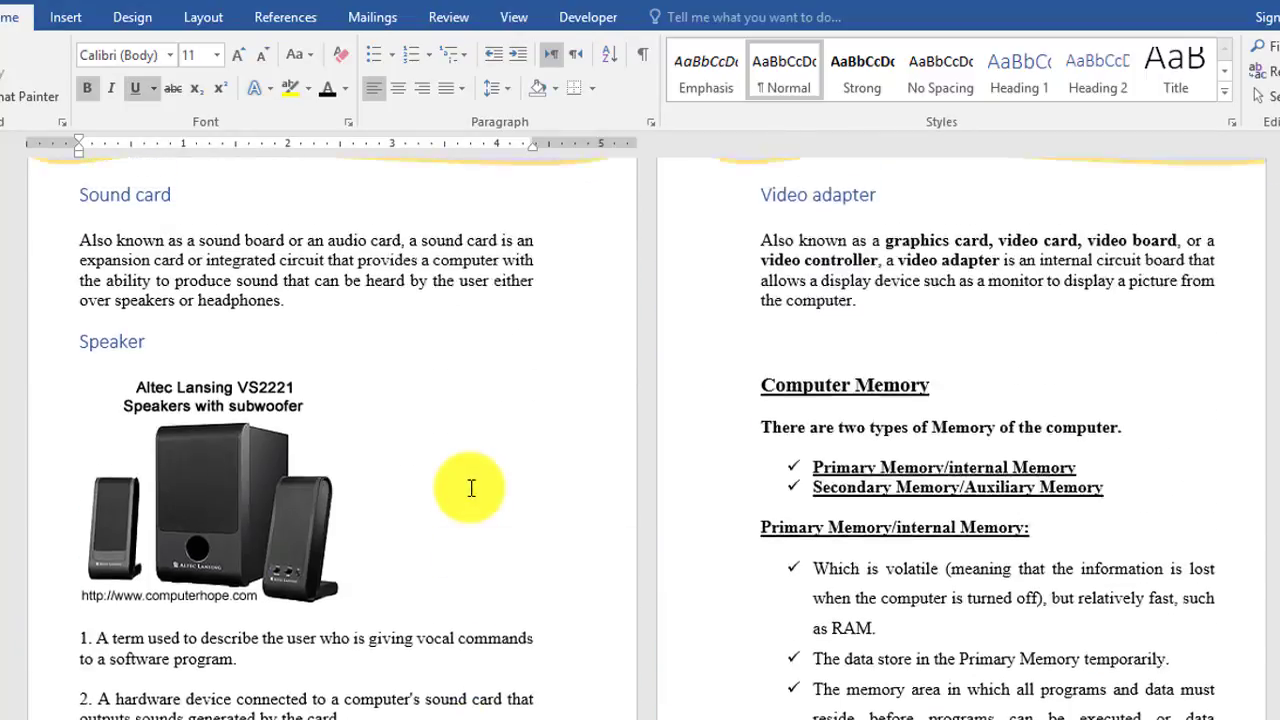
{"action": "scroll", "coordinate": [471, 487], "scroll_direction": "up", "scroll_amount": 4}
{"action": "scroll", "coordinate": [470, 487], "scroll_direction": "up", "scroll_amount": 4}
{"action": "scroll", "coordinate": [470, 487], "scroll_direction": "up", "scroll_amount": 2}
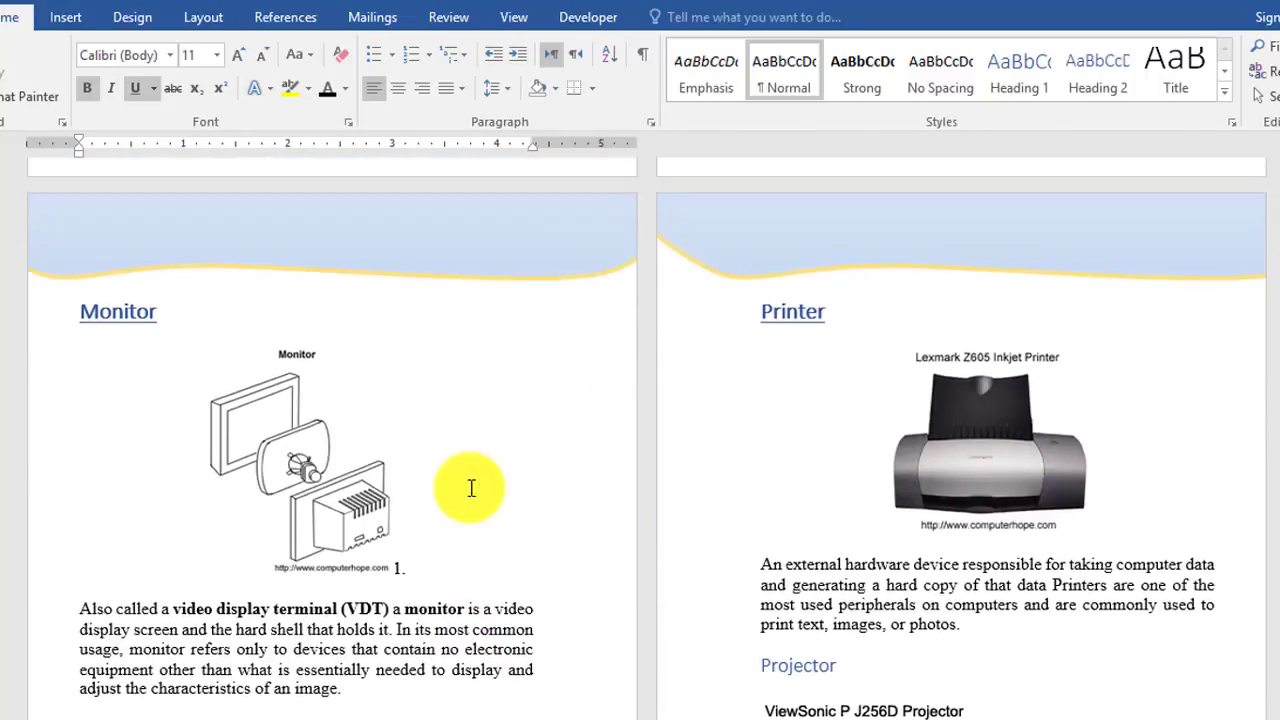
{"action": "scroll", "coordinate": [470, 487], "scroll_direction": "up", "scroll_amount": 4}
{"action": "scroll", "coordinate": [470, 487], "scroll_direction": "up", "scroll_amount": 4}
{"action": "scroll", "coordinate": [470, 488], "scroll_direction": "up", "scroll_amount": 2}
{"action": "scroll", "coordinate": [470, 488], "scroll_direction": "up", "scroll_amount": 2}
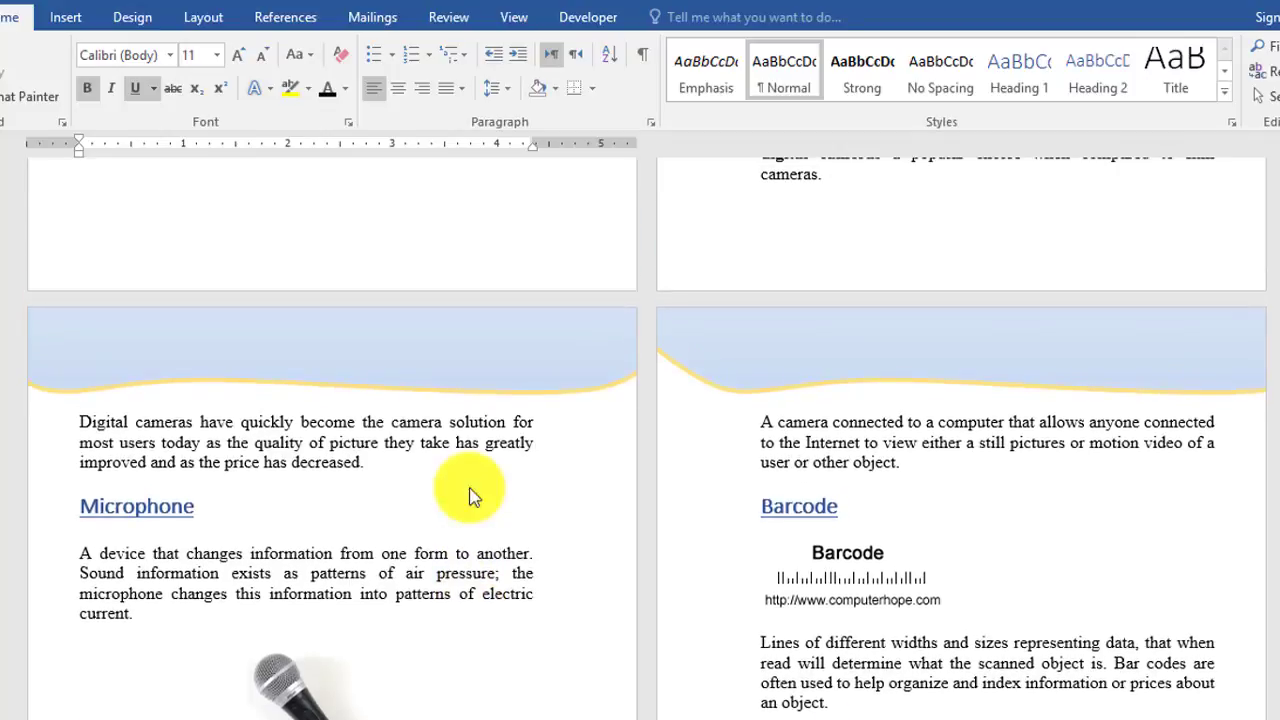
{"action": "scroll", "coordinate": [470, 488], "scroll_direction": "up", "scroll_amount": 4}
{"action": "scroll", "coordinate": [470, 488], "scroll_direction": "up", "scroll_amount": 4}
{"action": "scroll", "coordinate": [471, 488], "scroll_direction": "up", "scroll_amount": 4}
{"action": "scroll", "coordinate": [471, 487], "scroll_direction": "up", "scroll_amount": 4}
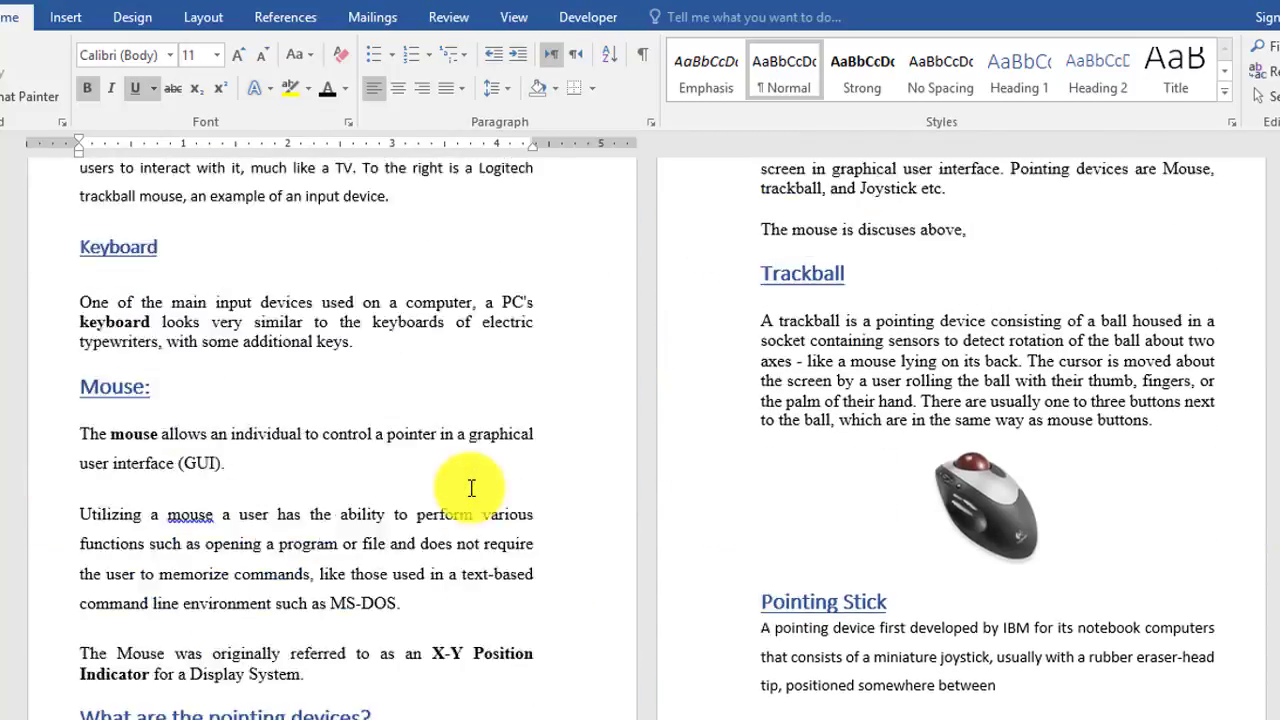
{"action": "scroll", "coordinate": [471, 488], "scroll_direction": "up", "scroll_amount": 2}
{"action": "scroll", "coordinate": [471, 488], "scroll_direction": "up", "scroll_amount": 2}
{"action": "scroll", "coordinate": [471, 497], "scroll_direction": "up", "scroll_amount": 2}
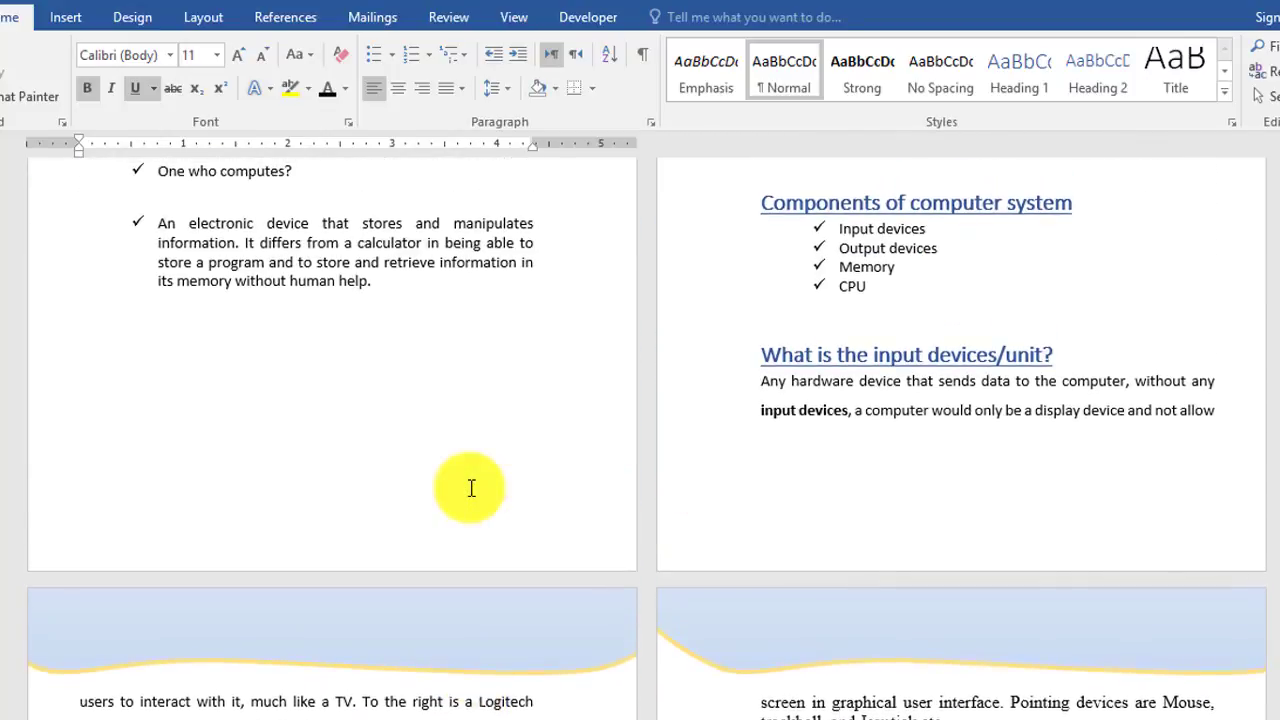
{"action": "scroll", "coordinate": [471, 495], "scroll_direction": "up", "scroll_amount": 3}
{"action": "scroll", "coordinate": [471, 490], "scroll_direction": "up", "scroll_amount": 2}
{"action": "scroll", "coordinate": [471, 487], "scroll_direction": "up", "scroll_amount": 2}
{"action": "scroll", "coordinate": [471, 488], "scroll_direction": "up", "scroll_amount": 4}
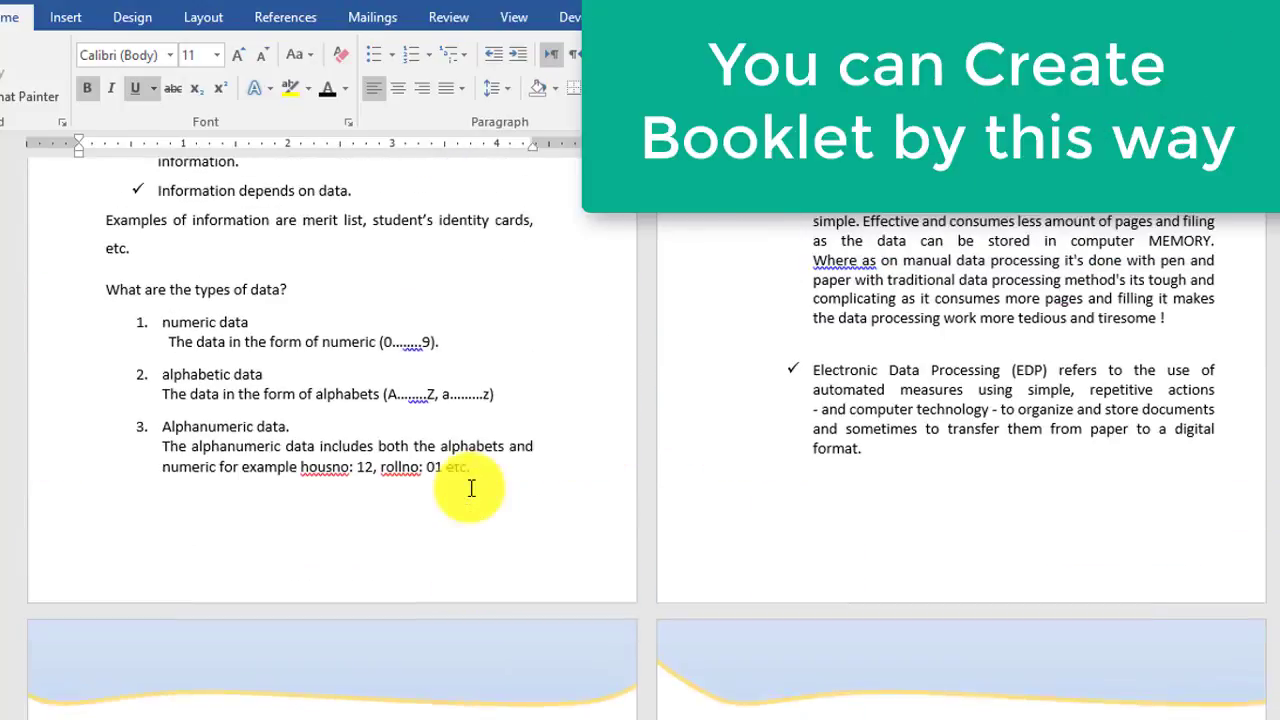
{"action": "scroll", "coordinate": [471, 488], "scroll_direction": "up", "scroll_amount": 4}
{"action": "scroll", "coordinate": [470, 488], "scroll_direction": "up", "scroll_amount": 2}
{"action": "scroll", "coordinate": [469, 488], "scroll_direction": "up", "scroll_amount": 6}
{"action": "scroll", "coordinate": [470, 489], "scroll_direction": "up", "scroll_amount": 4}
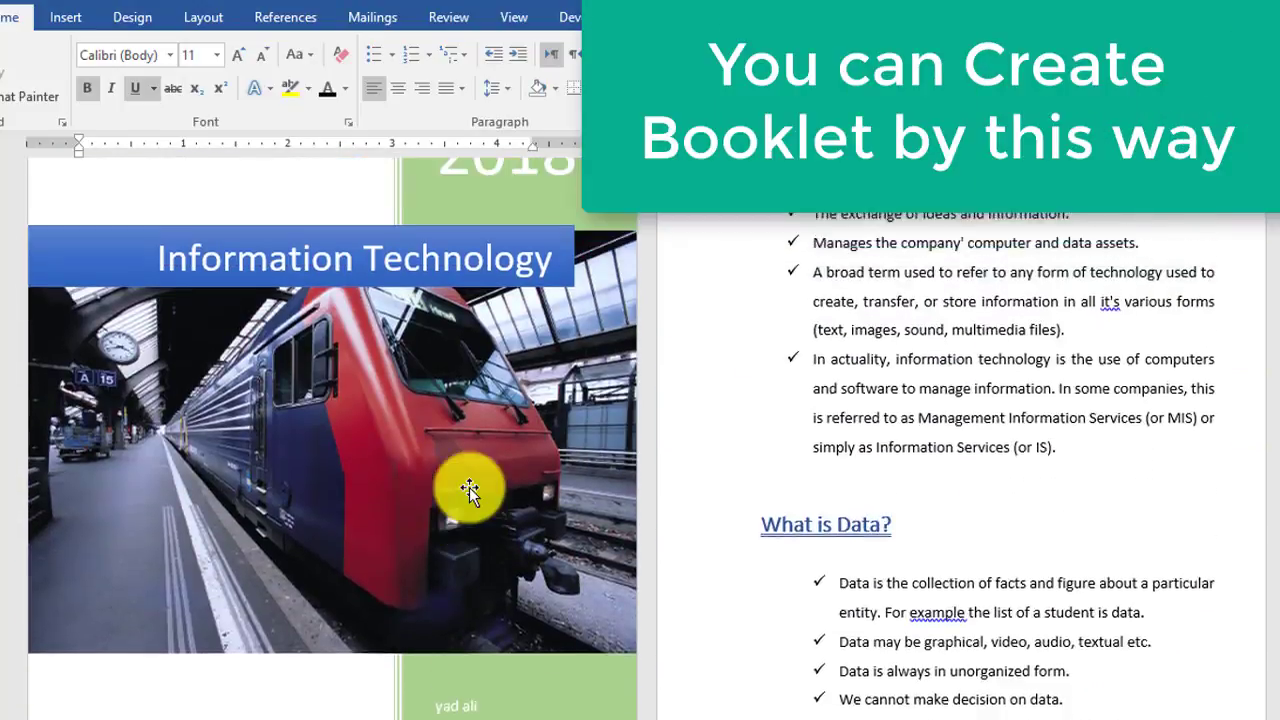
{"action": "scroll", "coordinate": [999, 528], "scroll_direction": "up", "scroll_amount": 1}
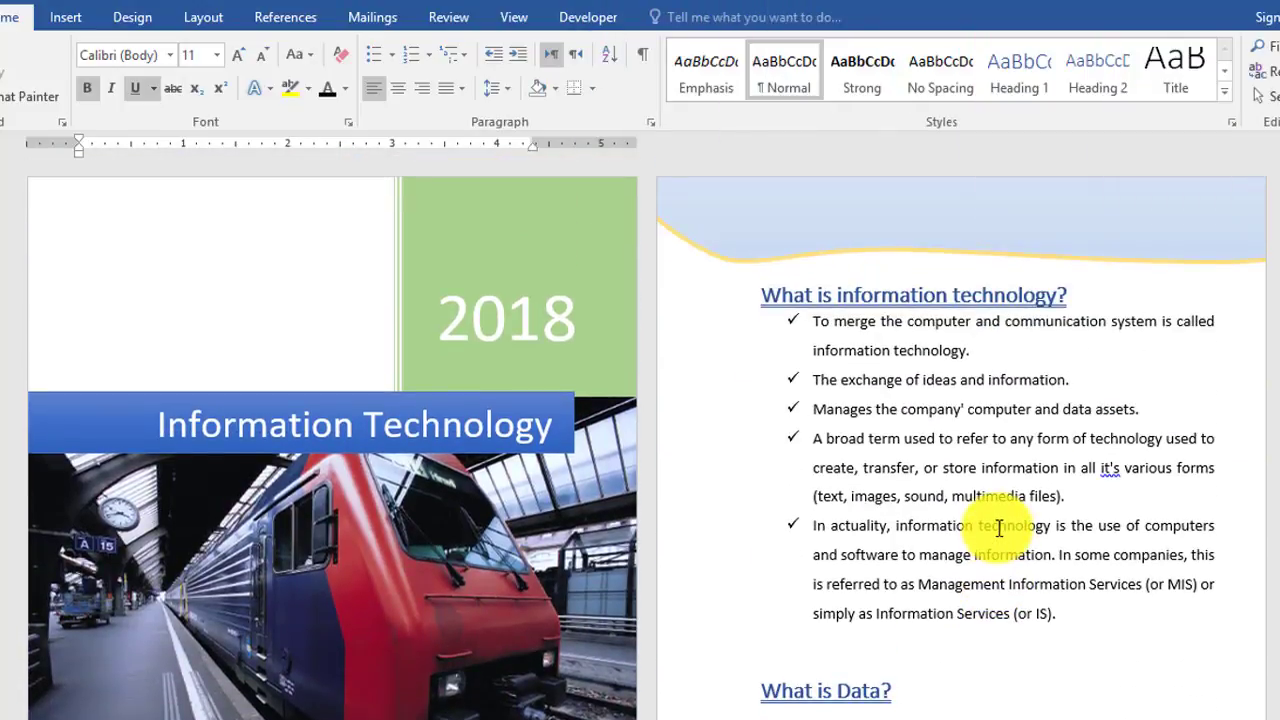